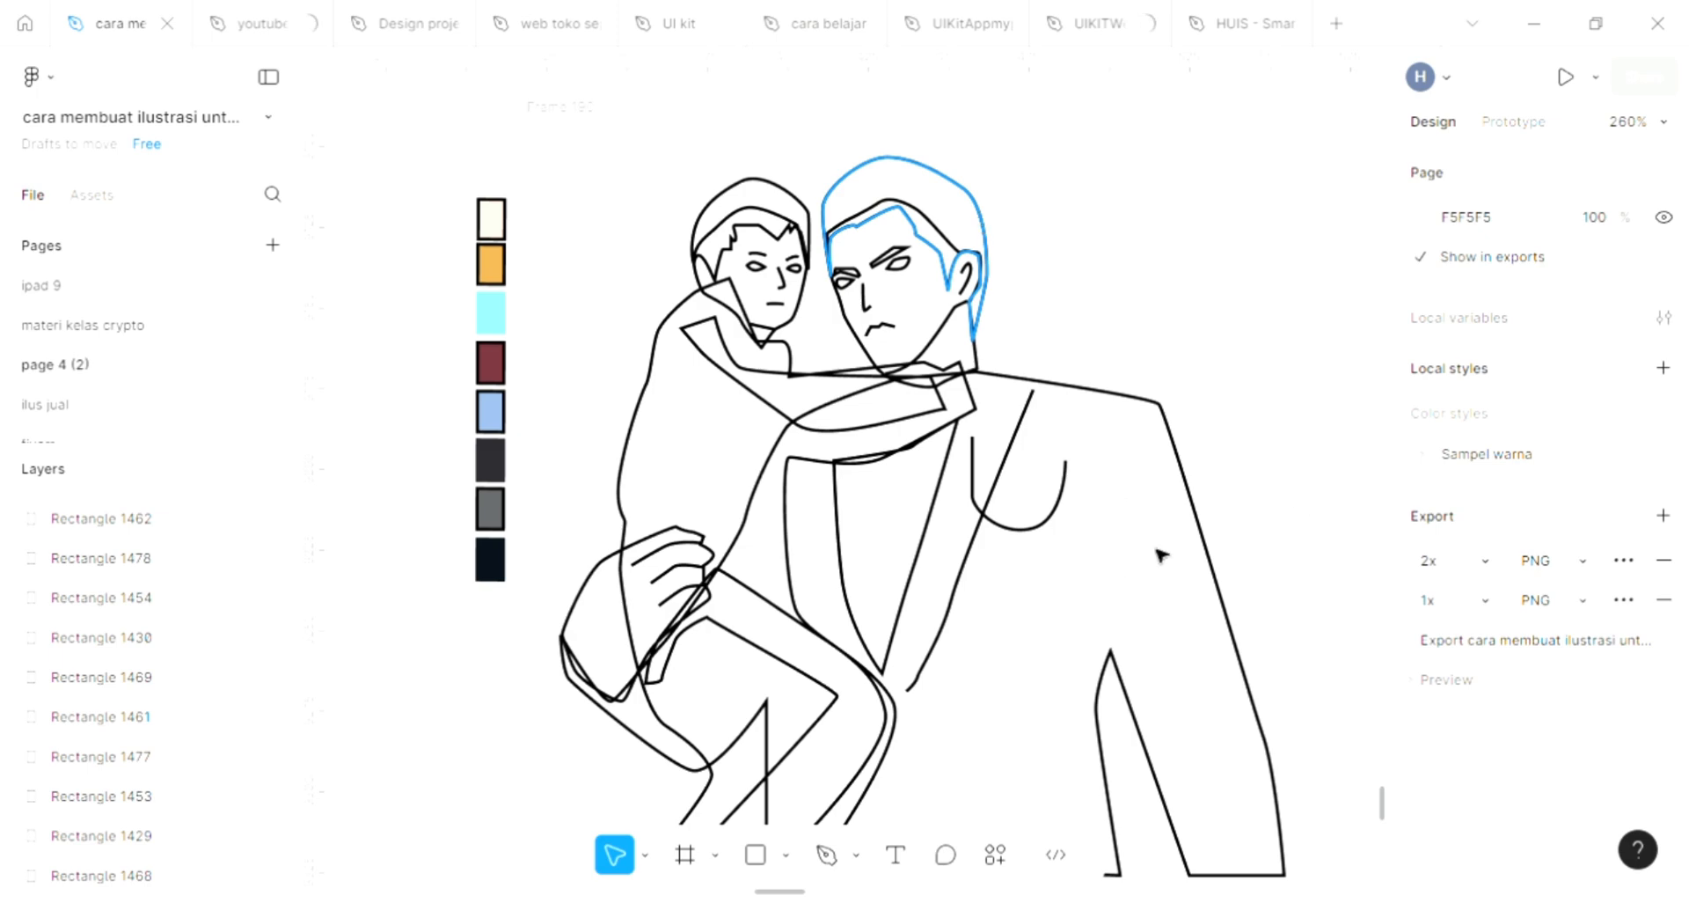
Step: Fill the man's hair shape with the charcoal colour 29282D sampled from the palette swatches
click(985, 295)
click(1663, 708)
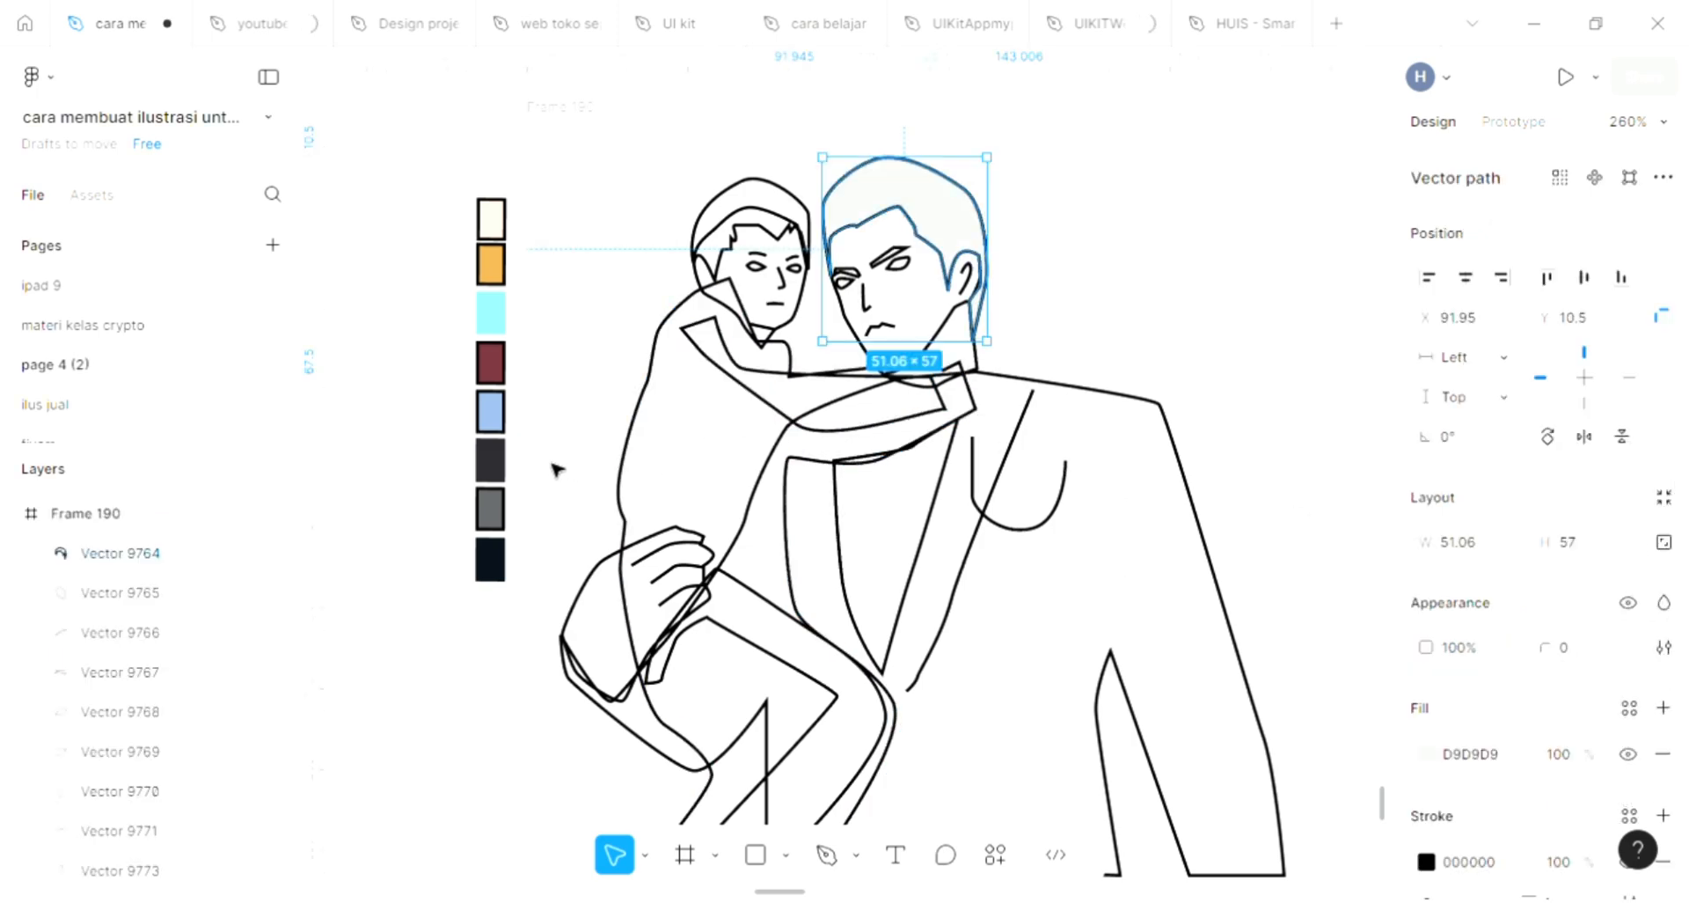
key(i)
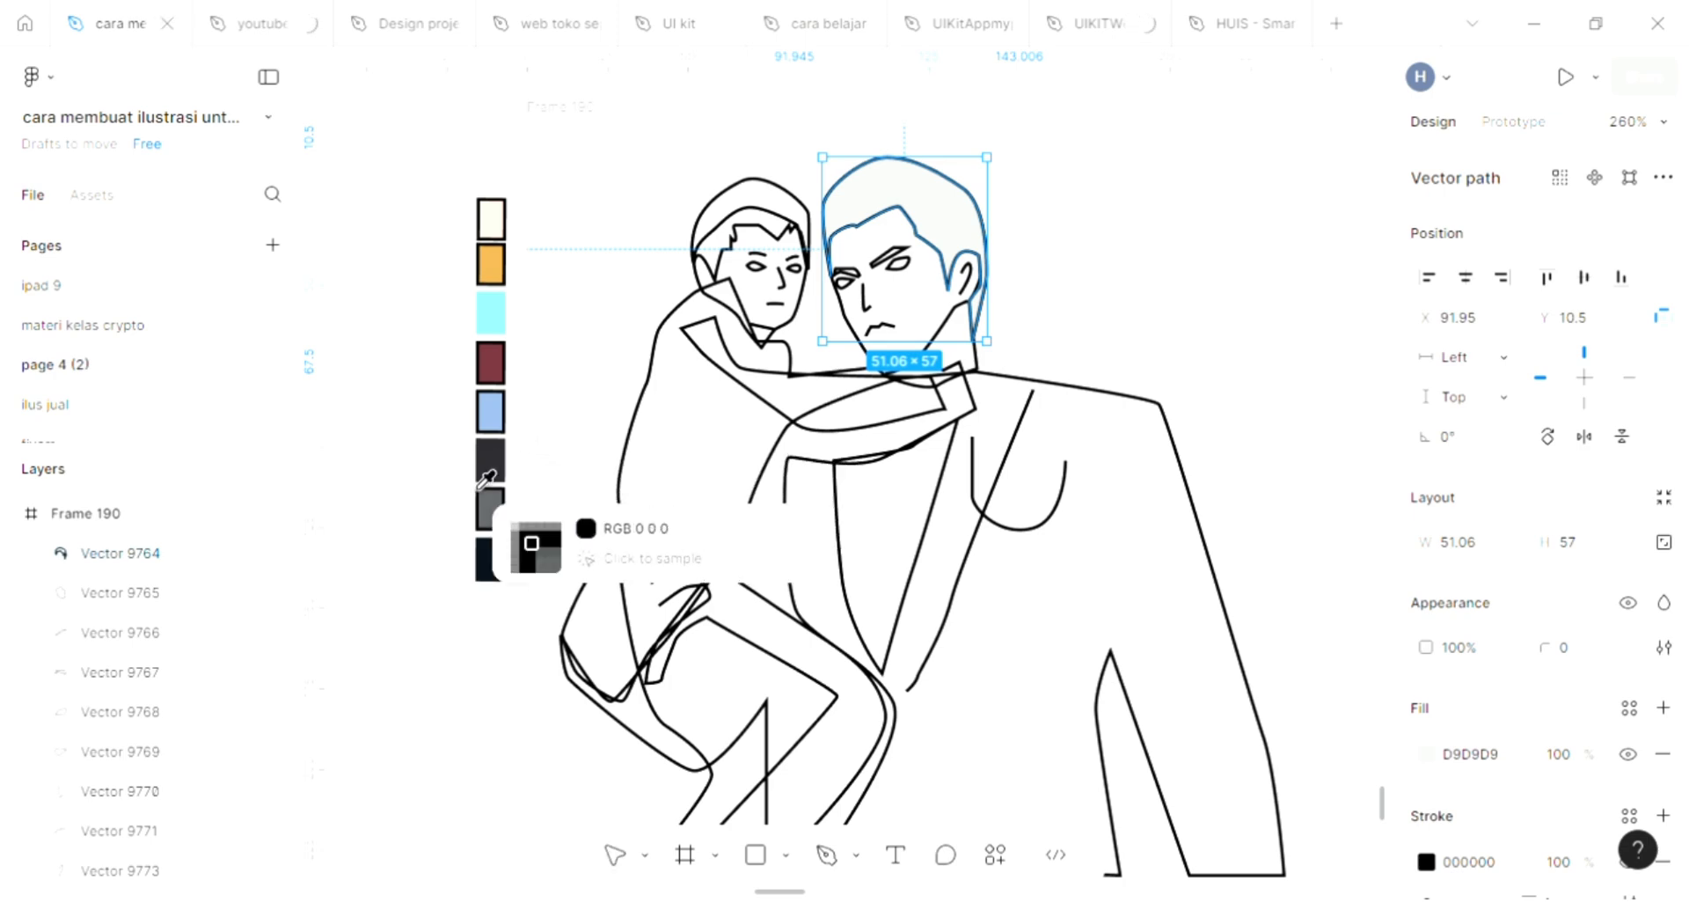
click(484, 510)
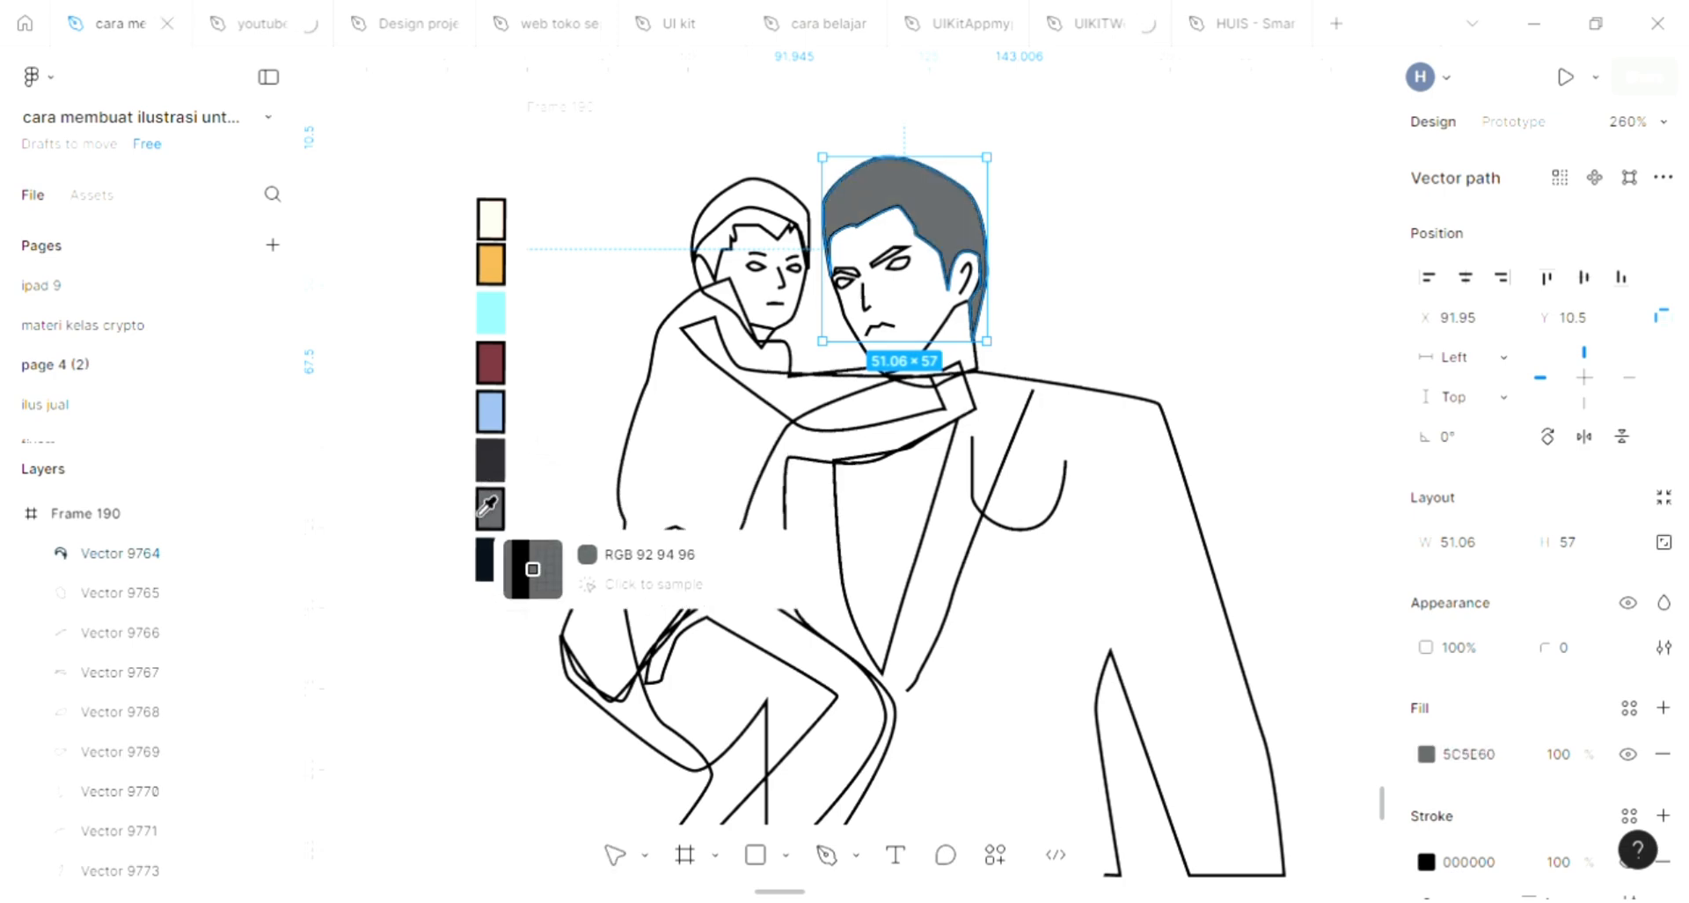
key(i)
click(498, 450)
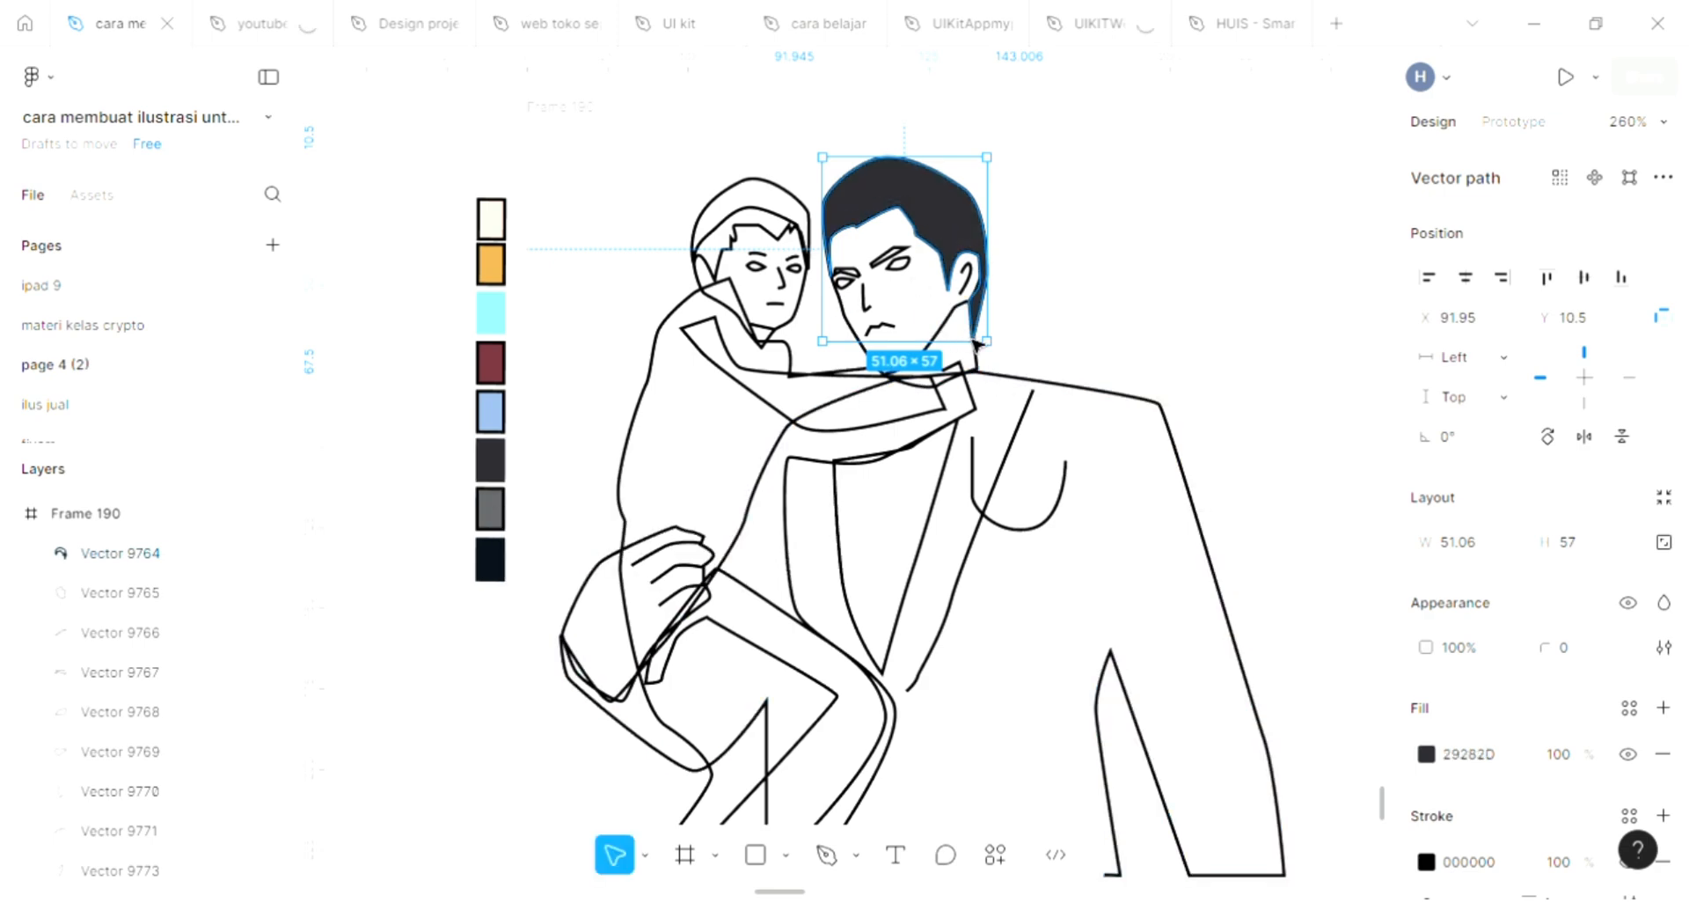
Step: Fill the man's larger eyebrow, on the side of the visible ear, with the hair colour 29282D
click(890, 257)
scroll(1170, 325, up, 2)
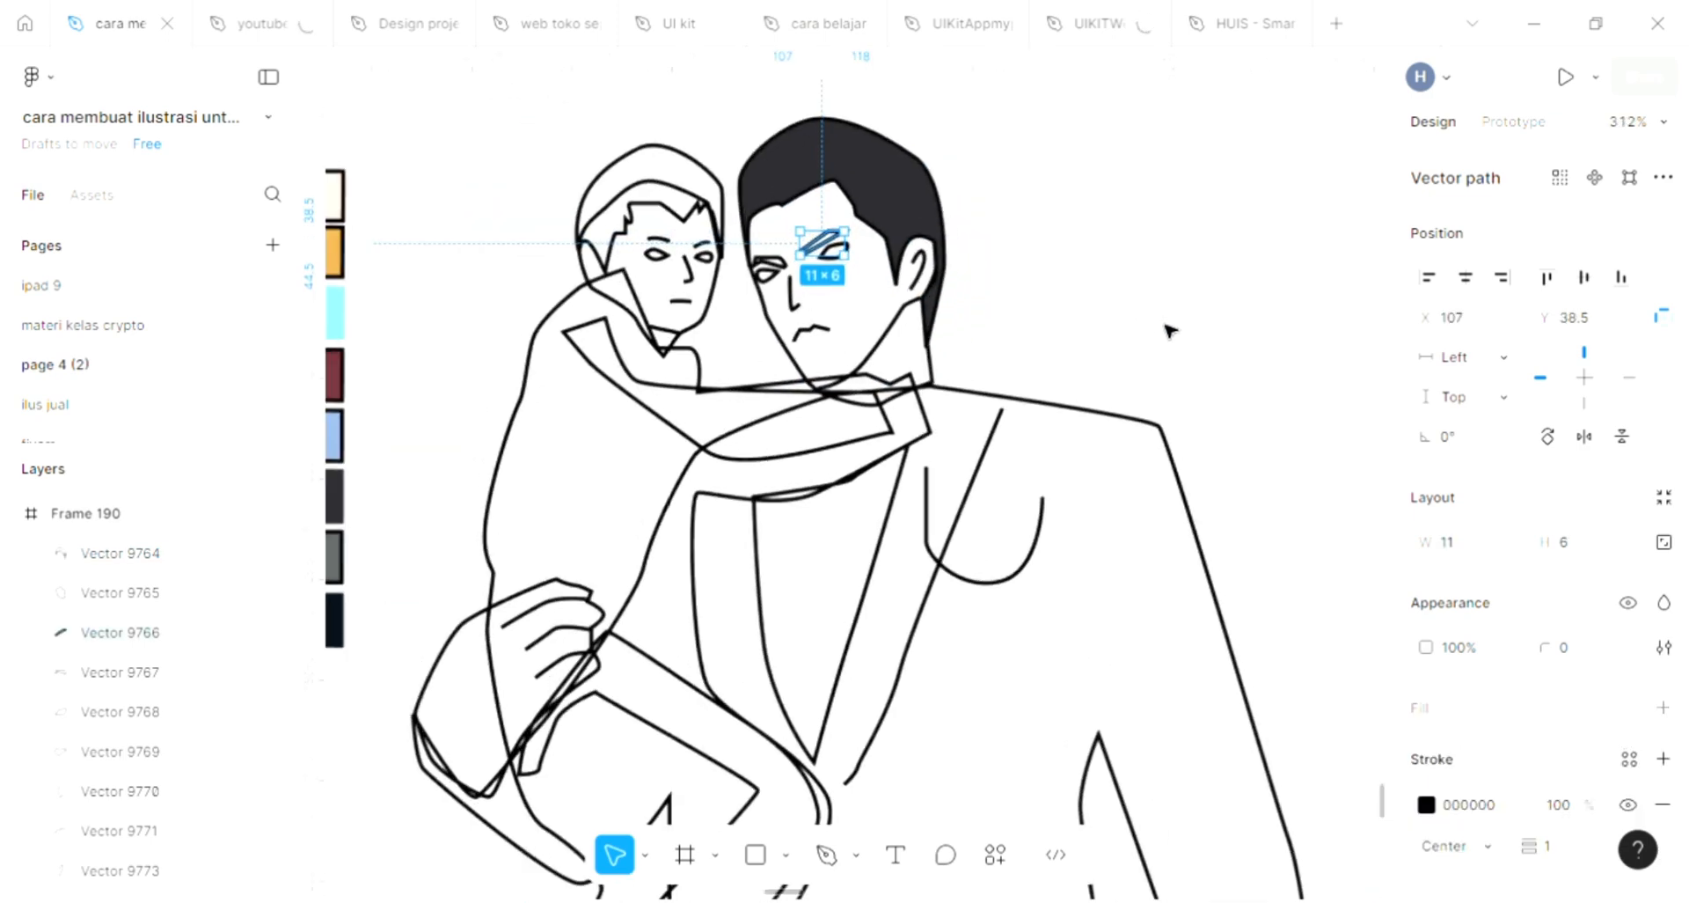
click(1664, 708)
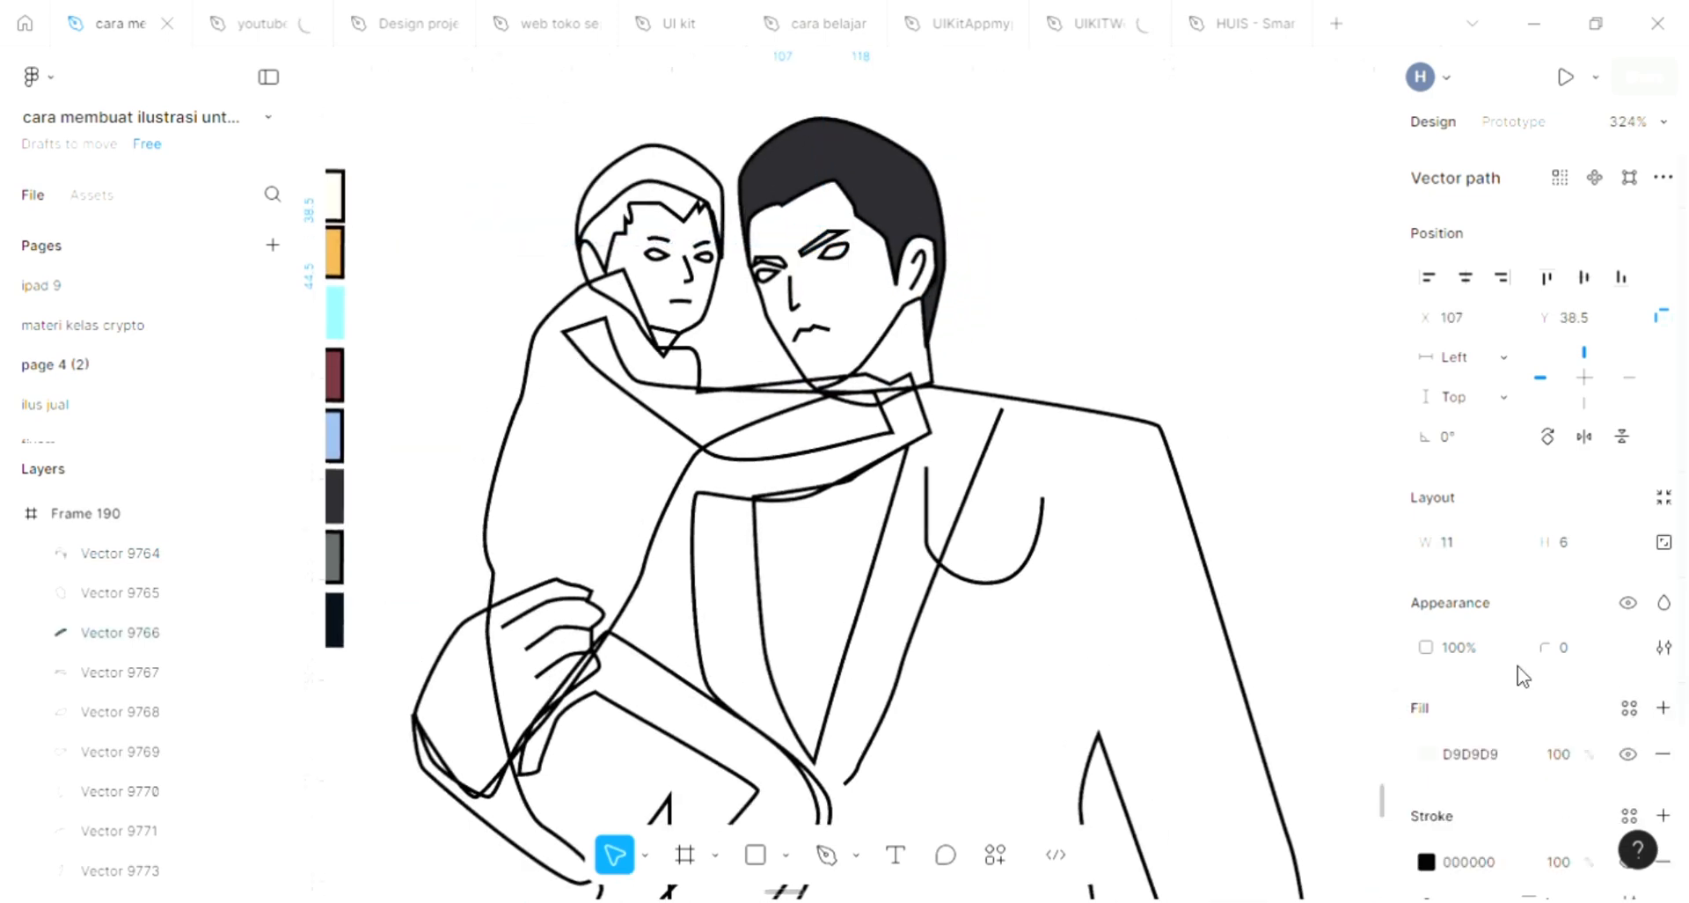
key(i)
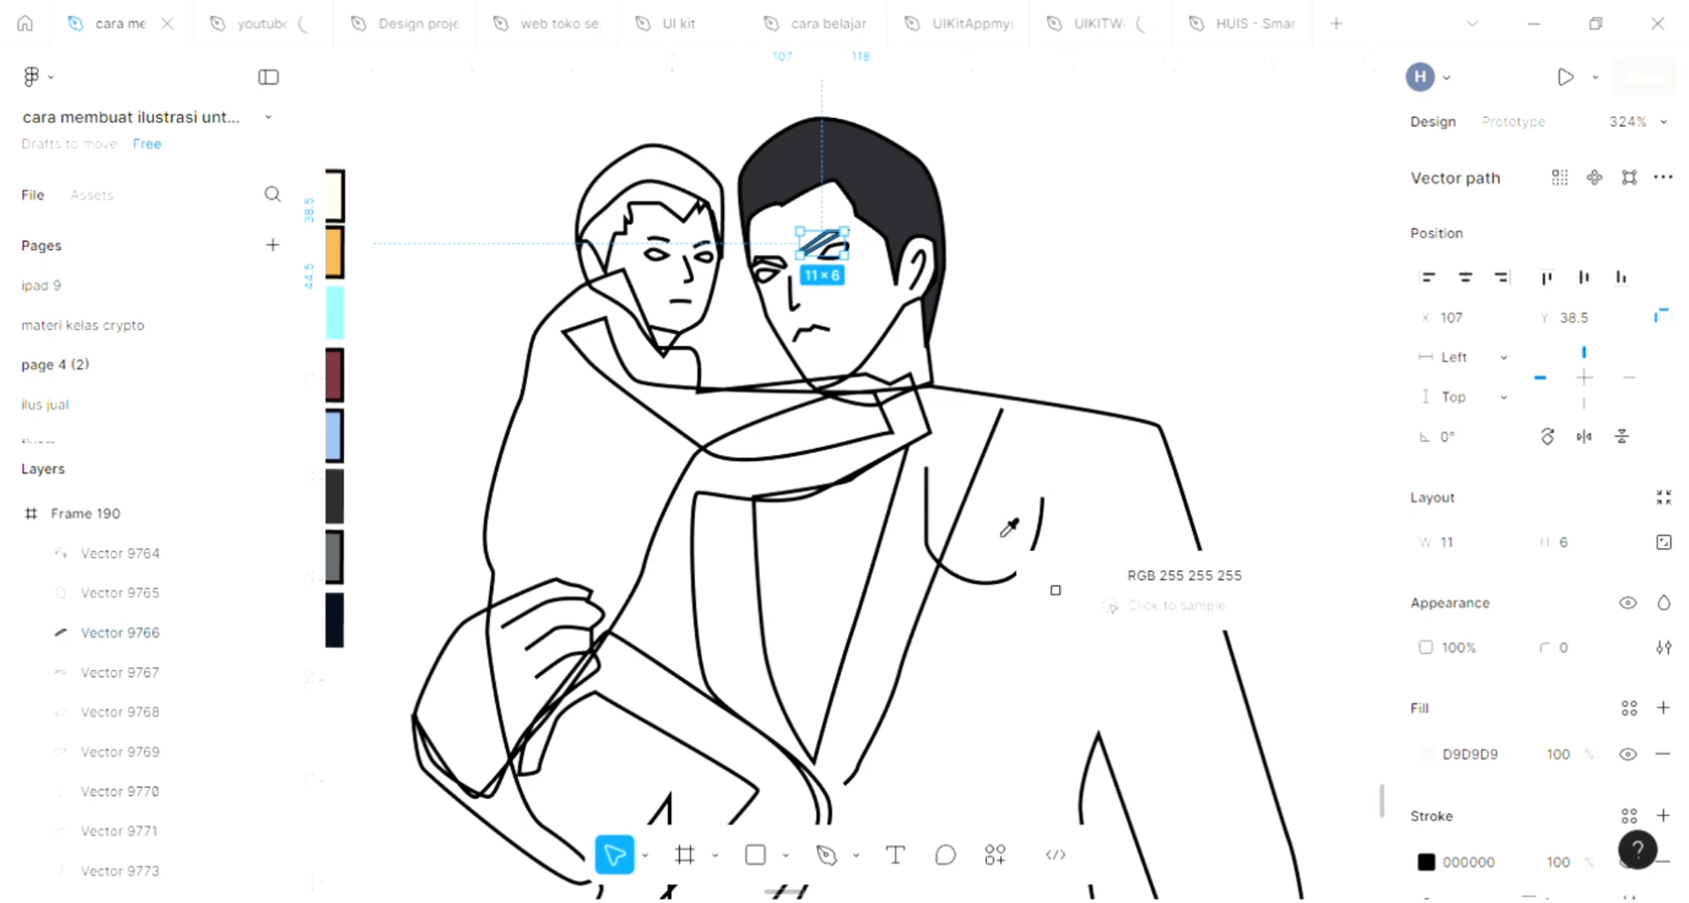
click(901, 191)
Step: Fill the man's smaller eyebrow, on the side facing the child, with the hair colour 29282D
scroll(805, 266, up, 2)
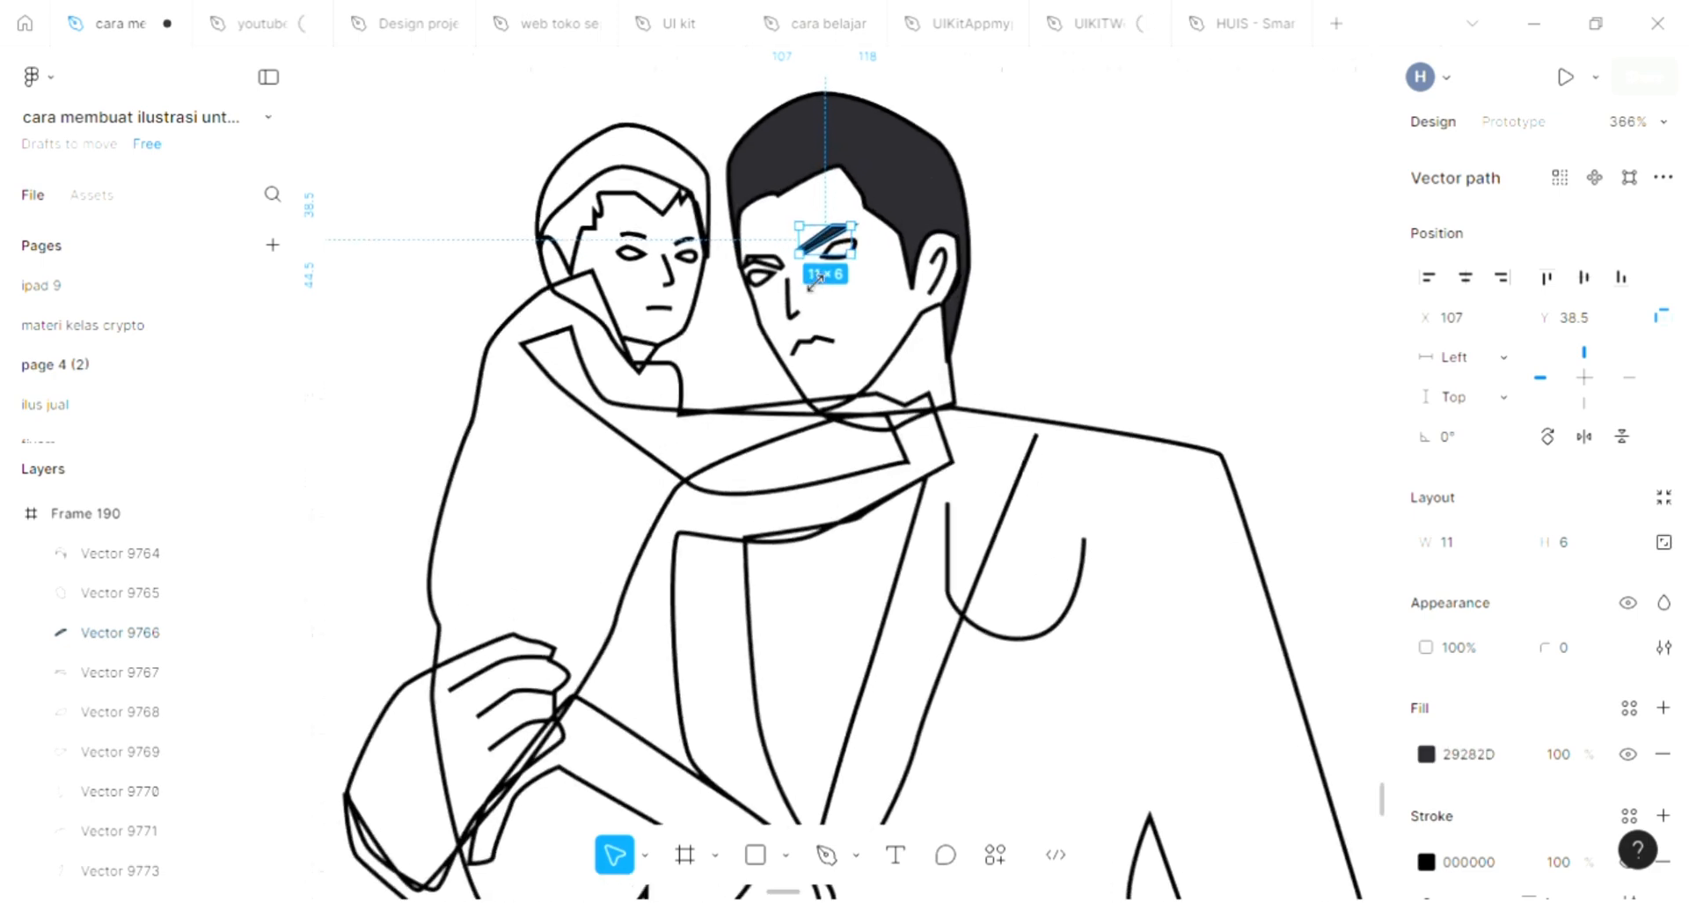
click(763, 262)
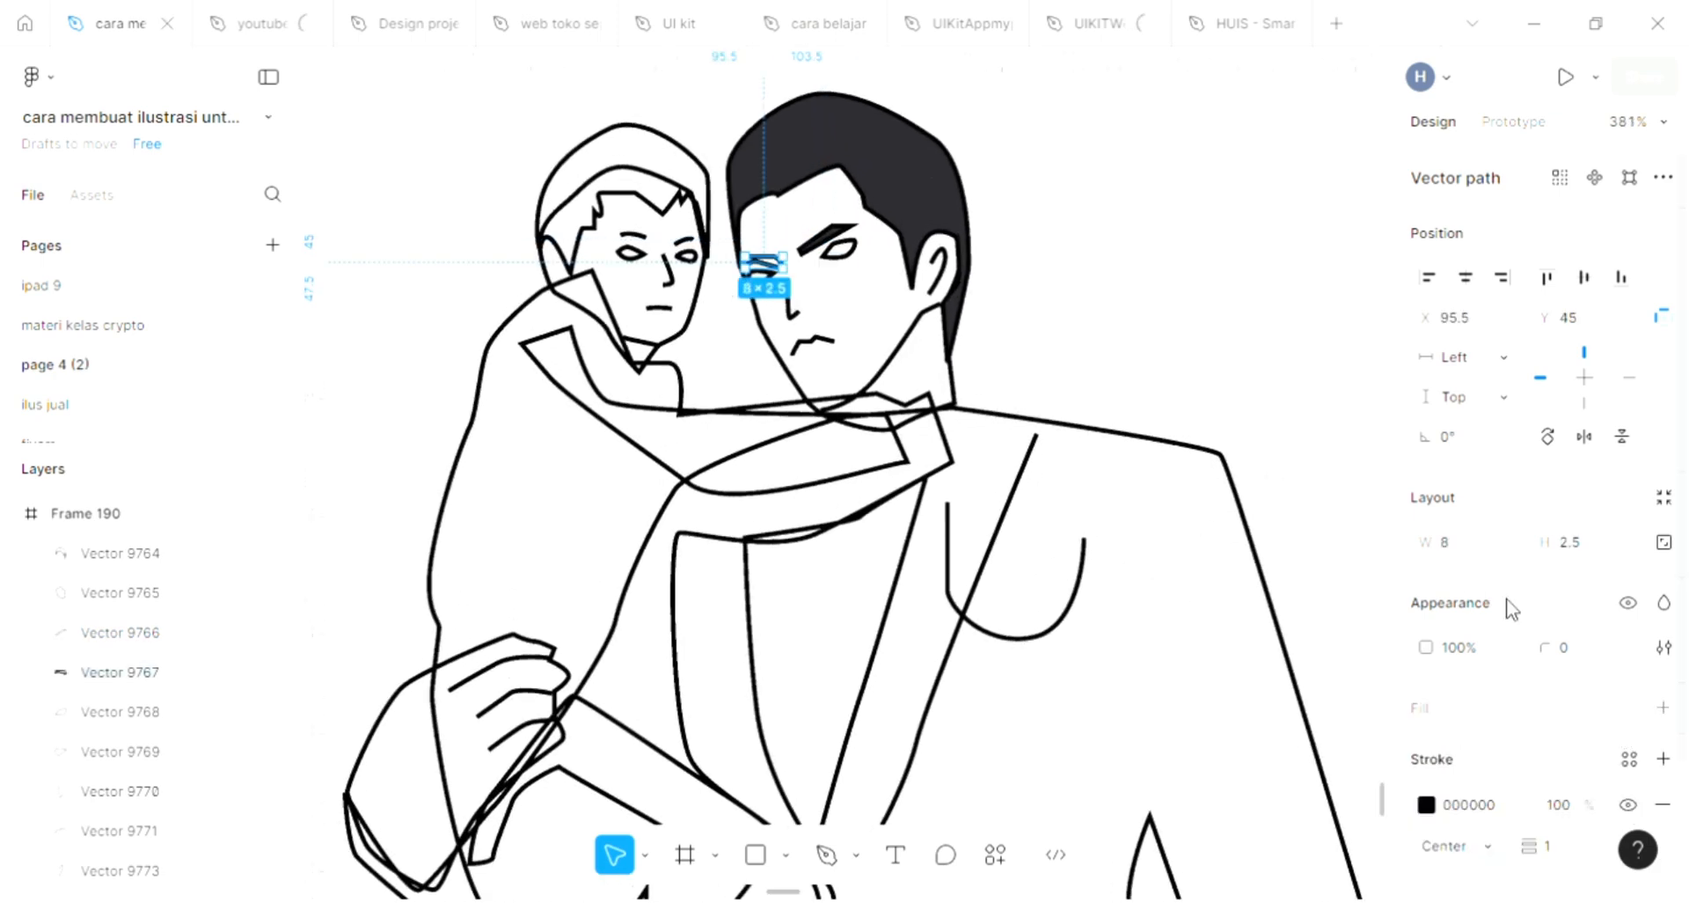
click(1663, 707)
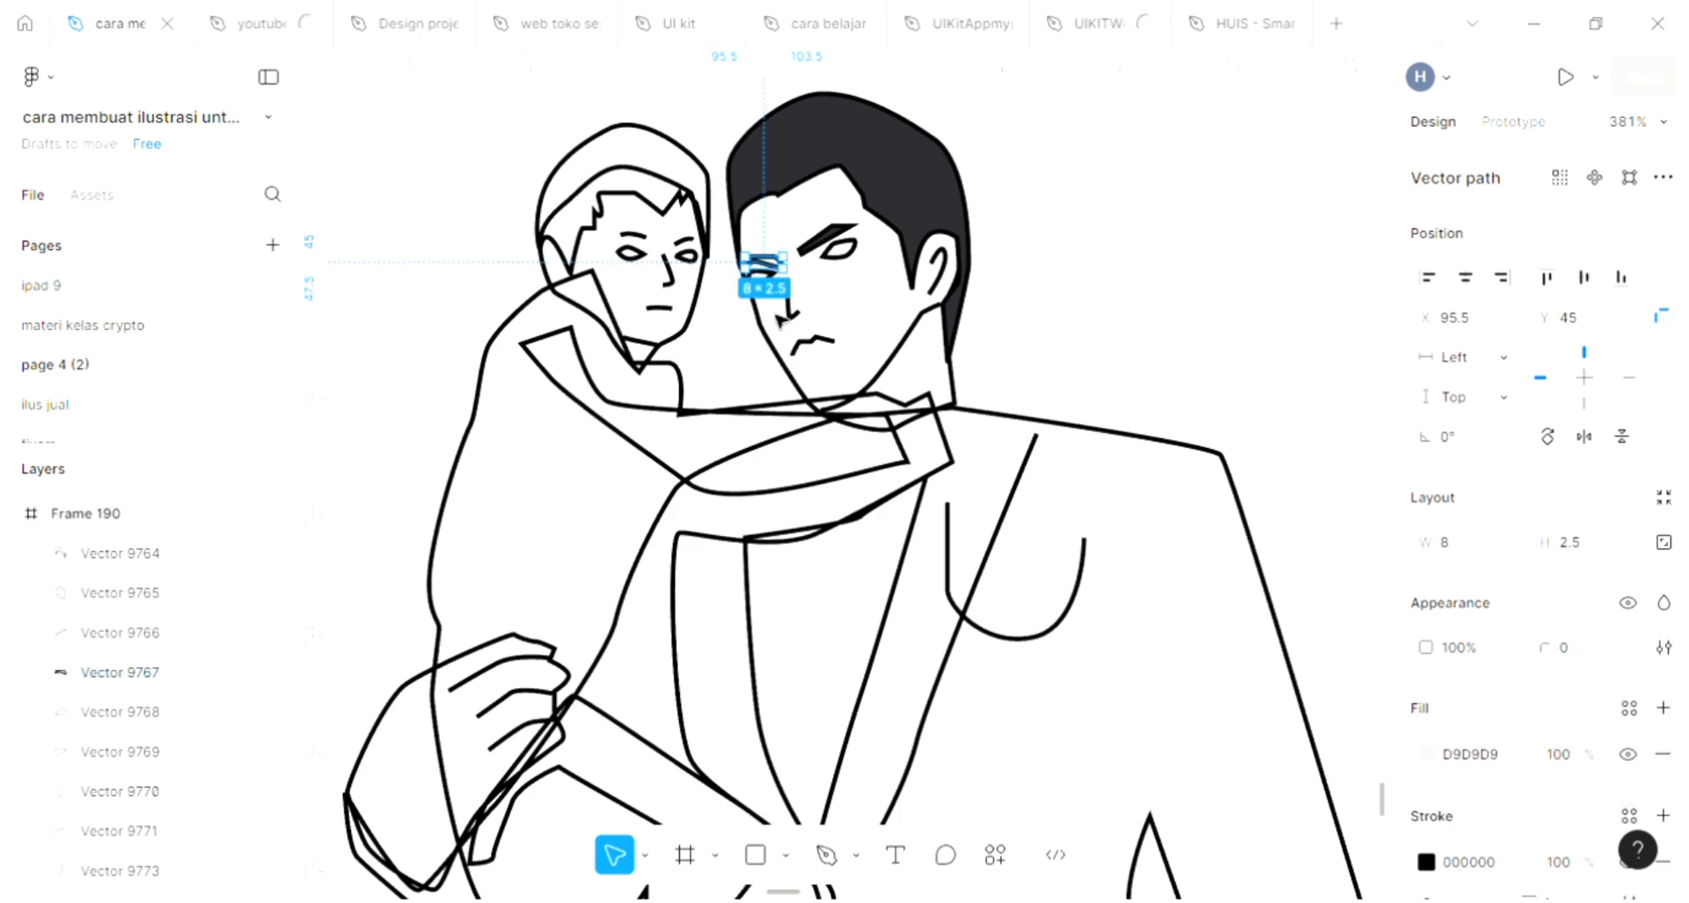
scroll(830, 171, up, 2)
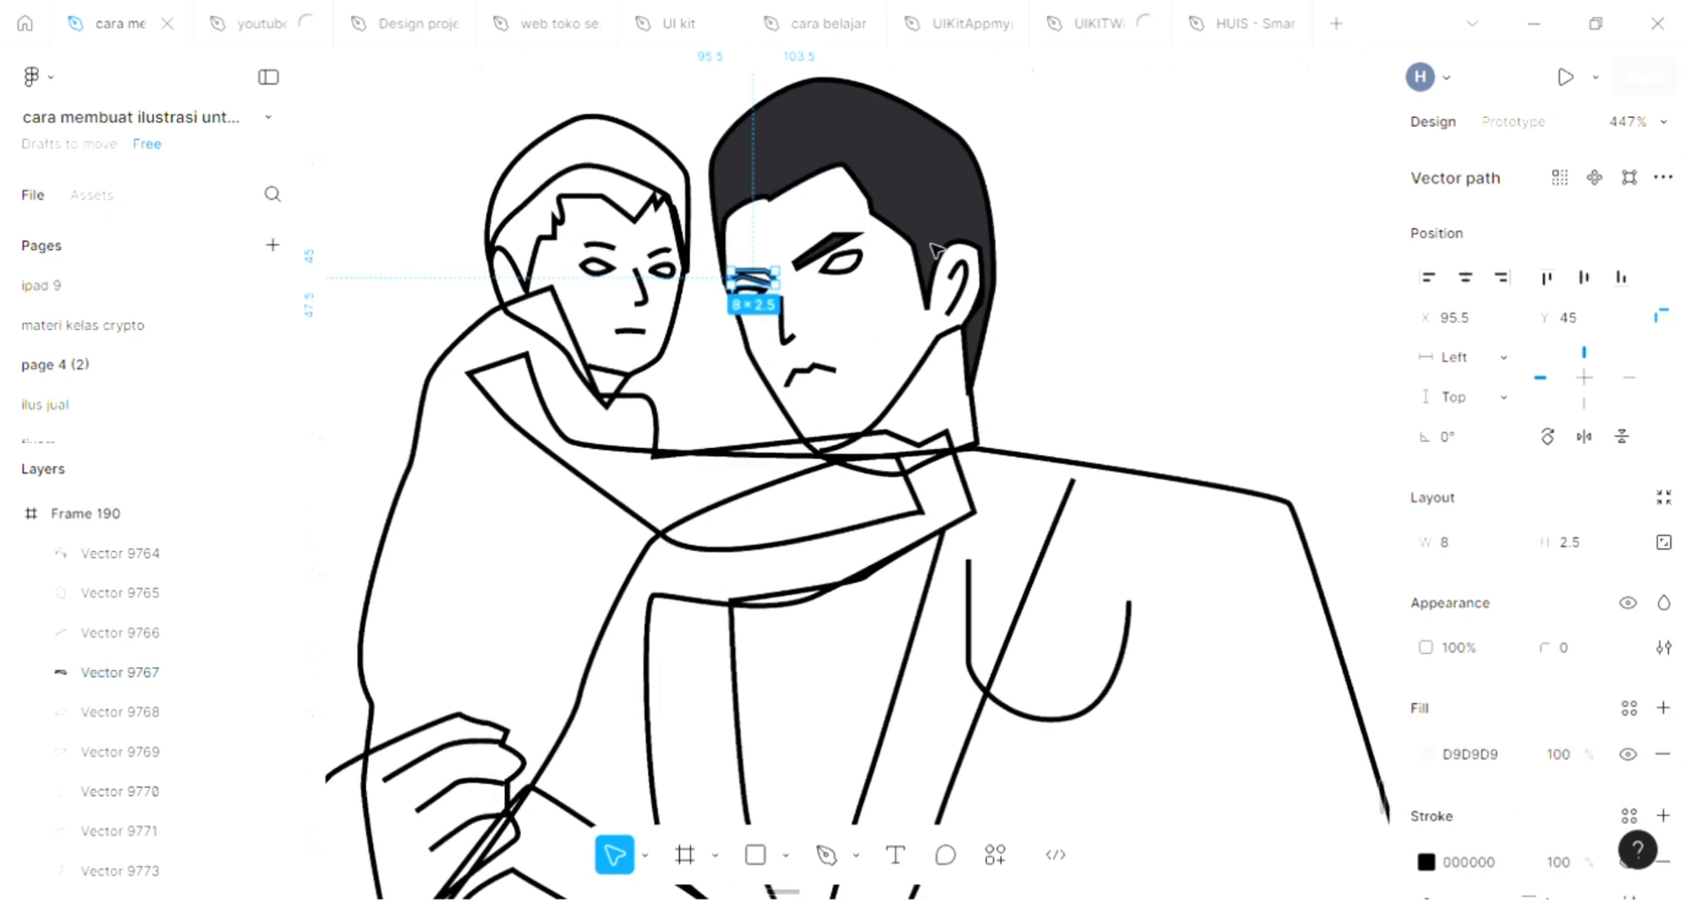
key(i)
click(943, 188)
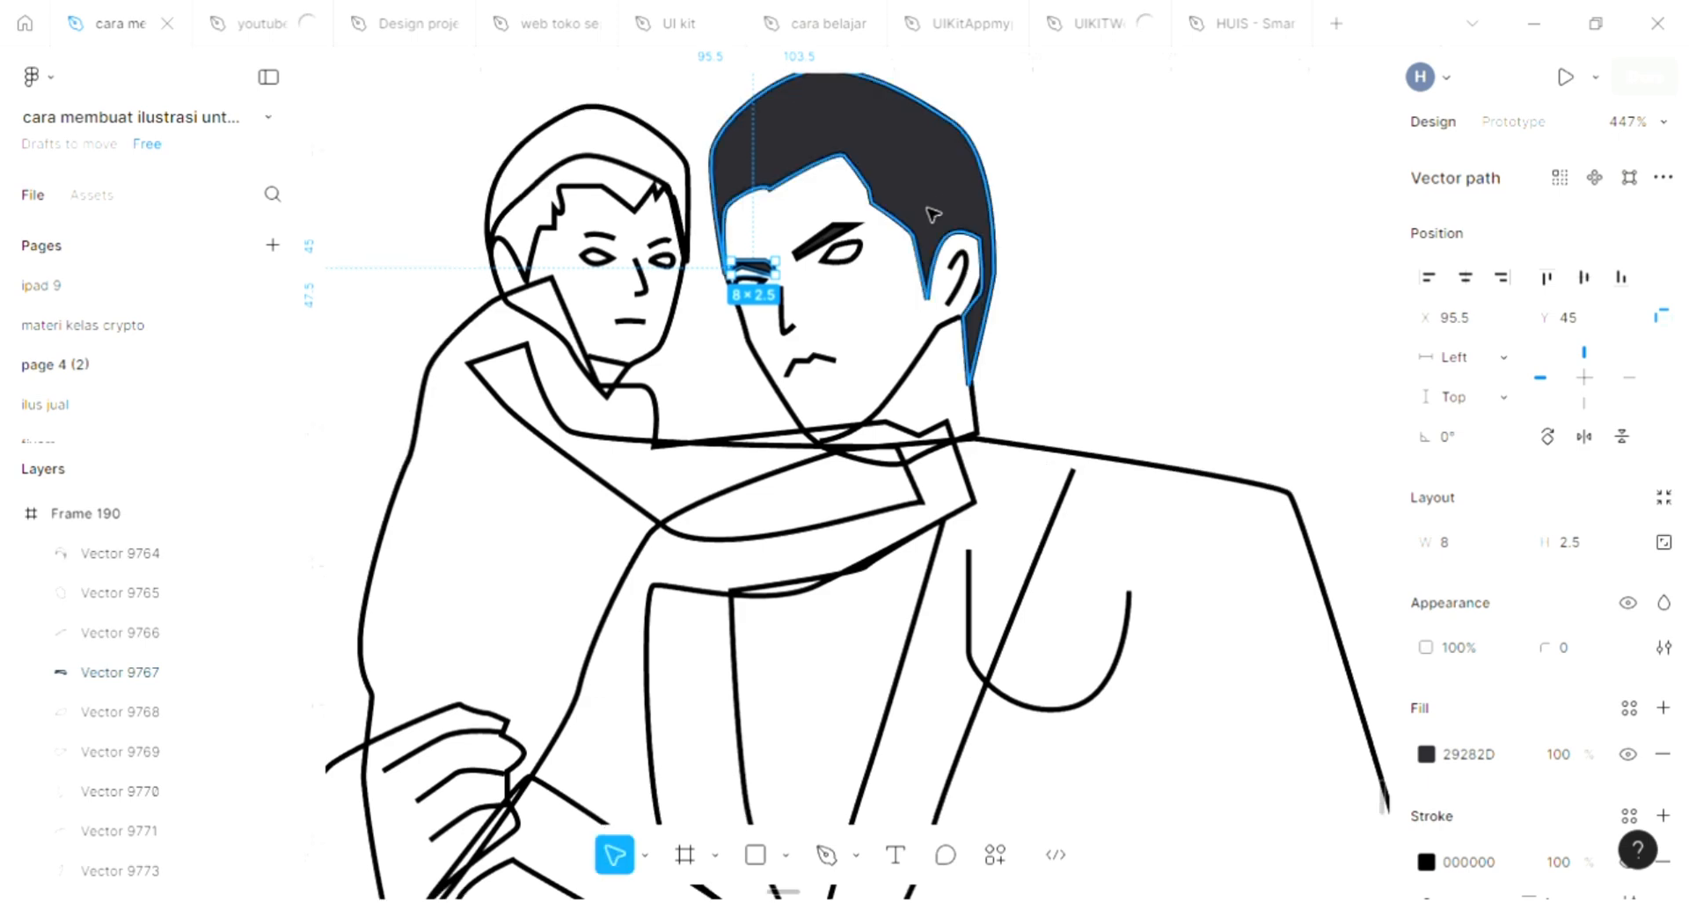
Step: Add a default D9D9D9 fill to the man's eye on the side of the visible ear
scroll(924, 208, down, 1)
click(841, 253)
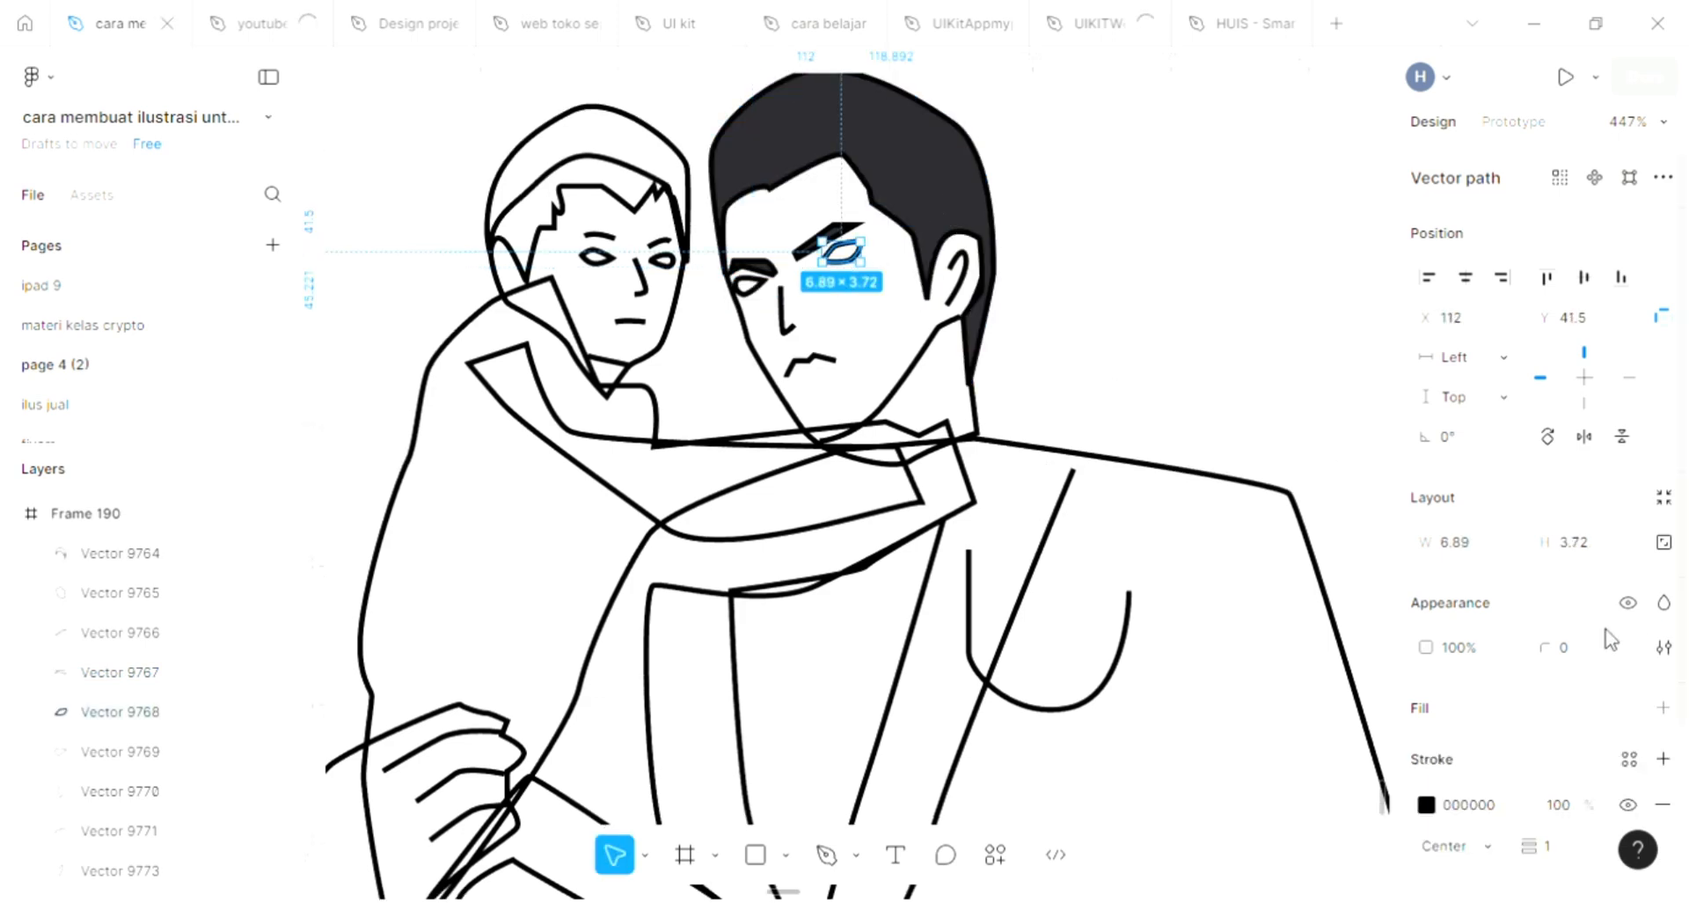
click(1663, 709)
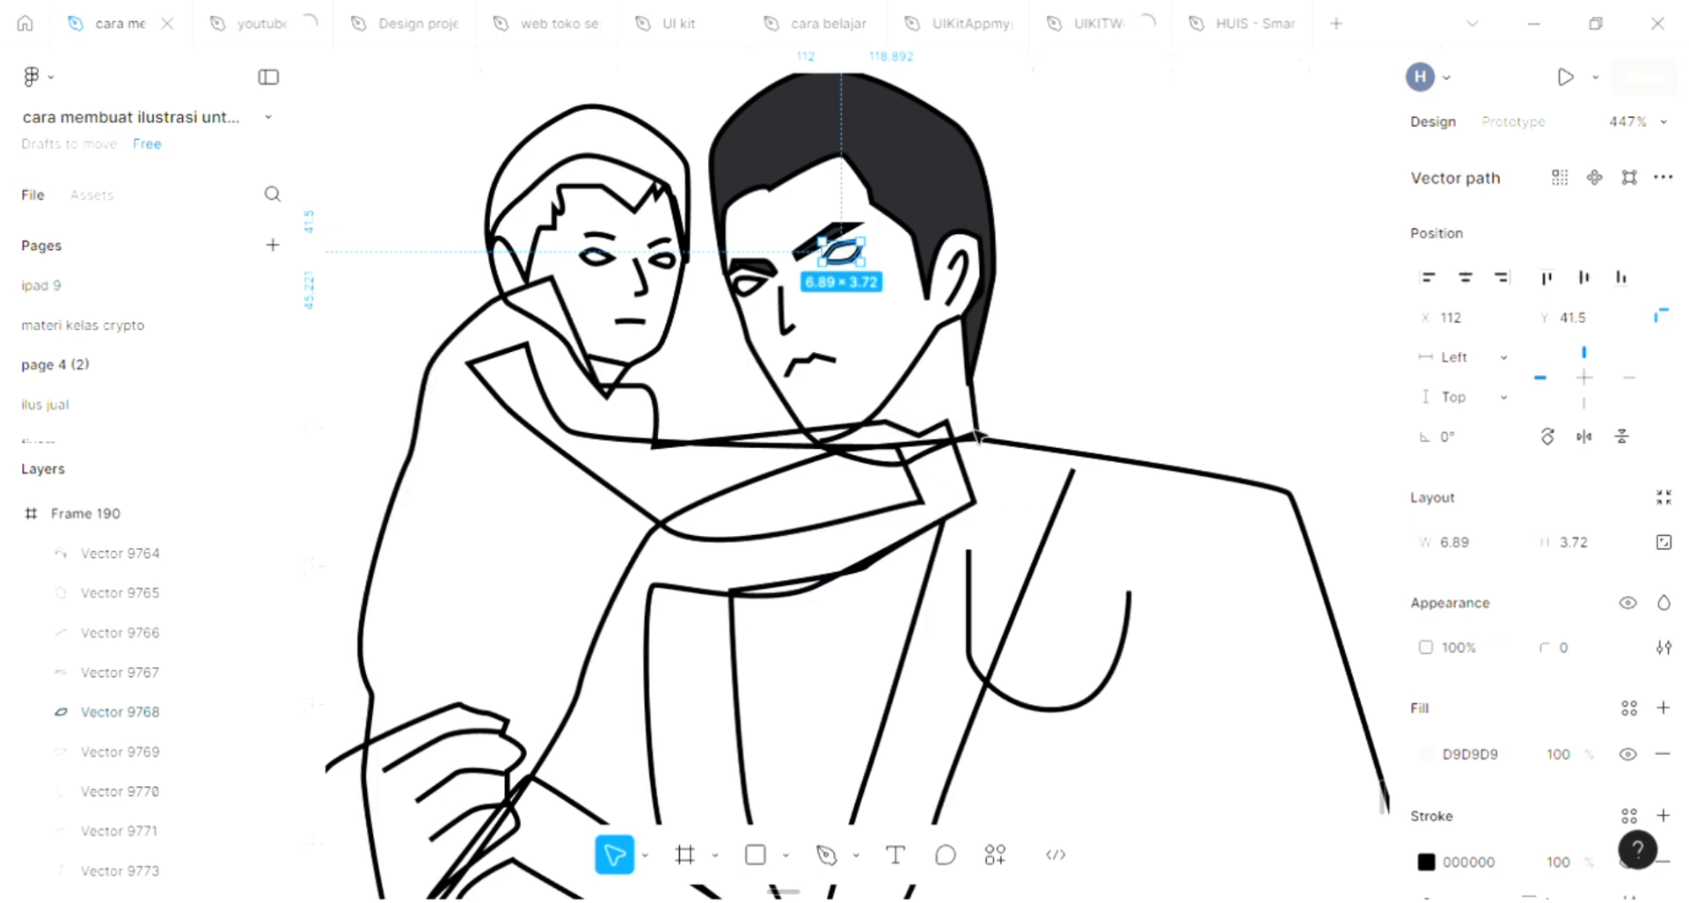
Step: Fill the man's face and neck shape with the skin swatch colour FFE2D3 and send it behind the facial features
click(972, 379)
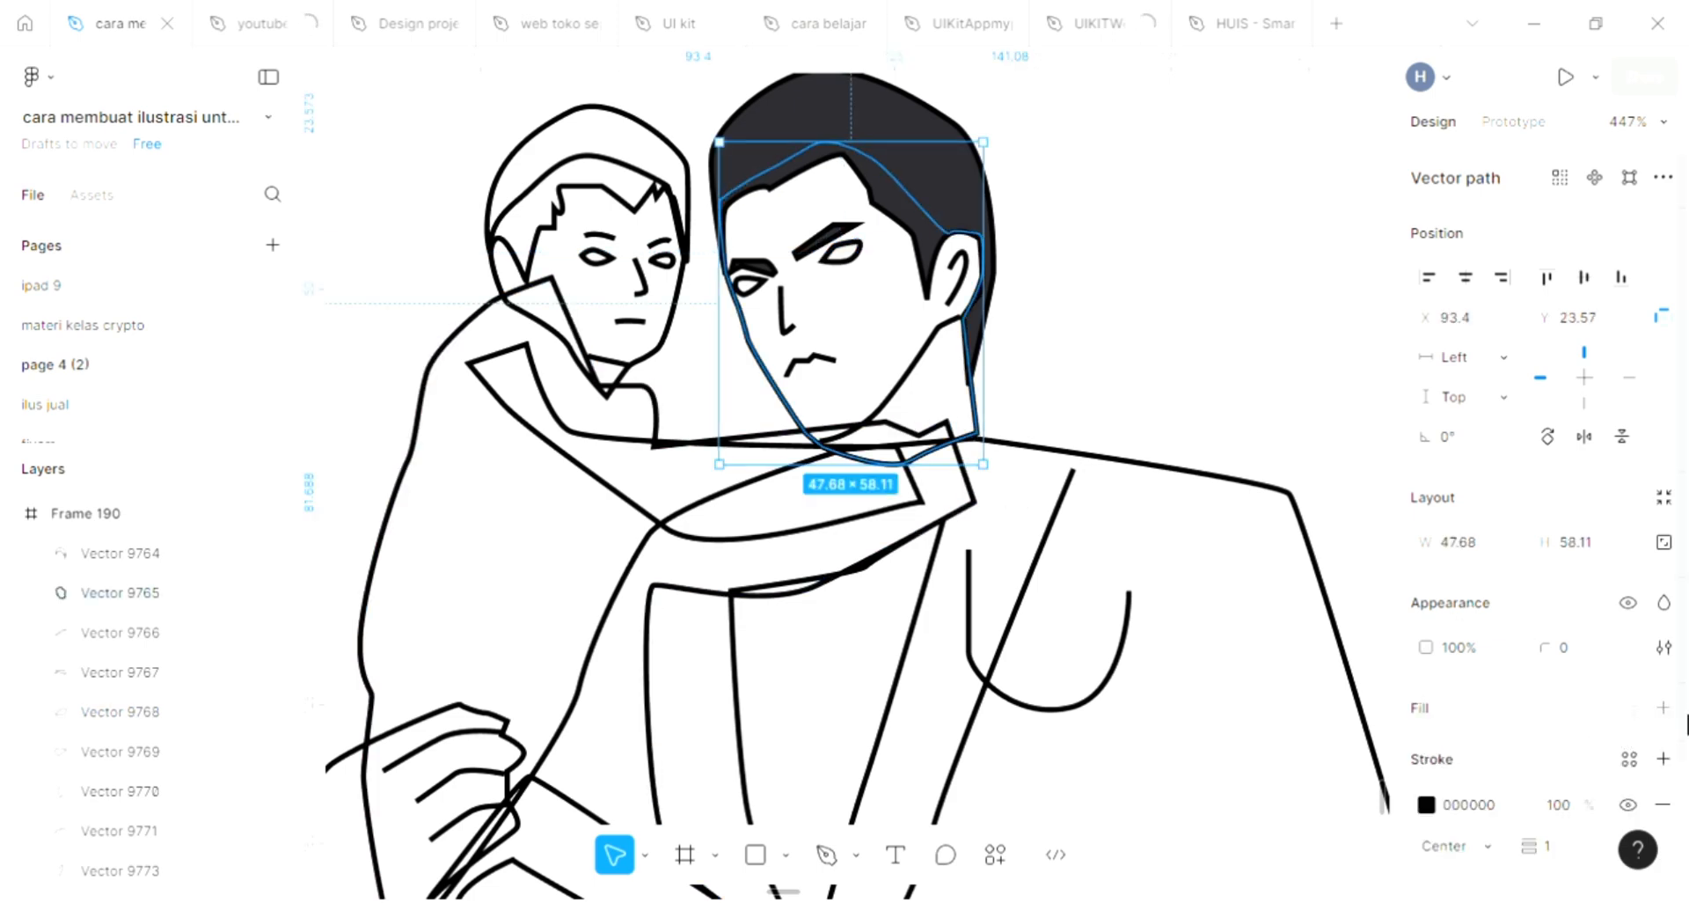
click(1661, 708)
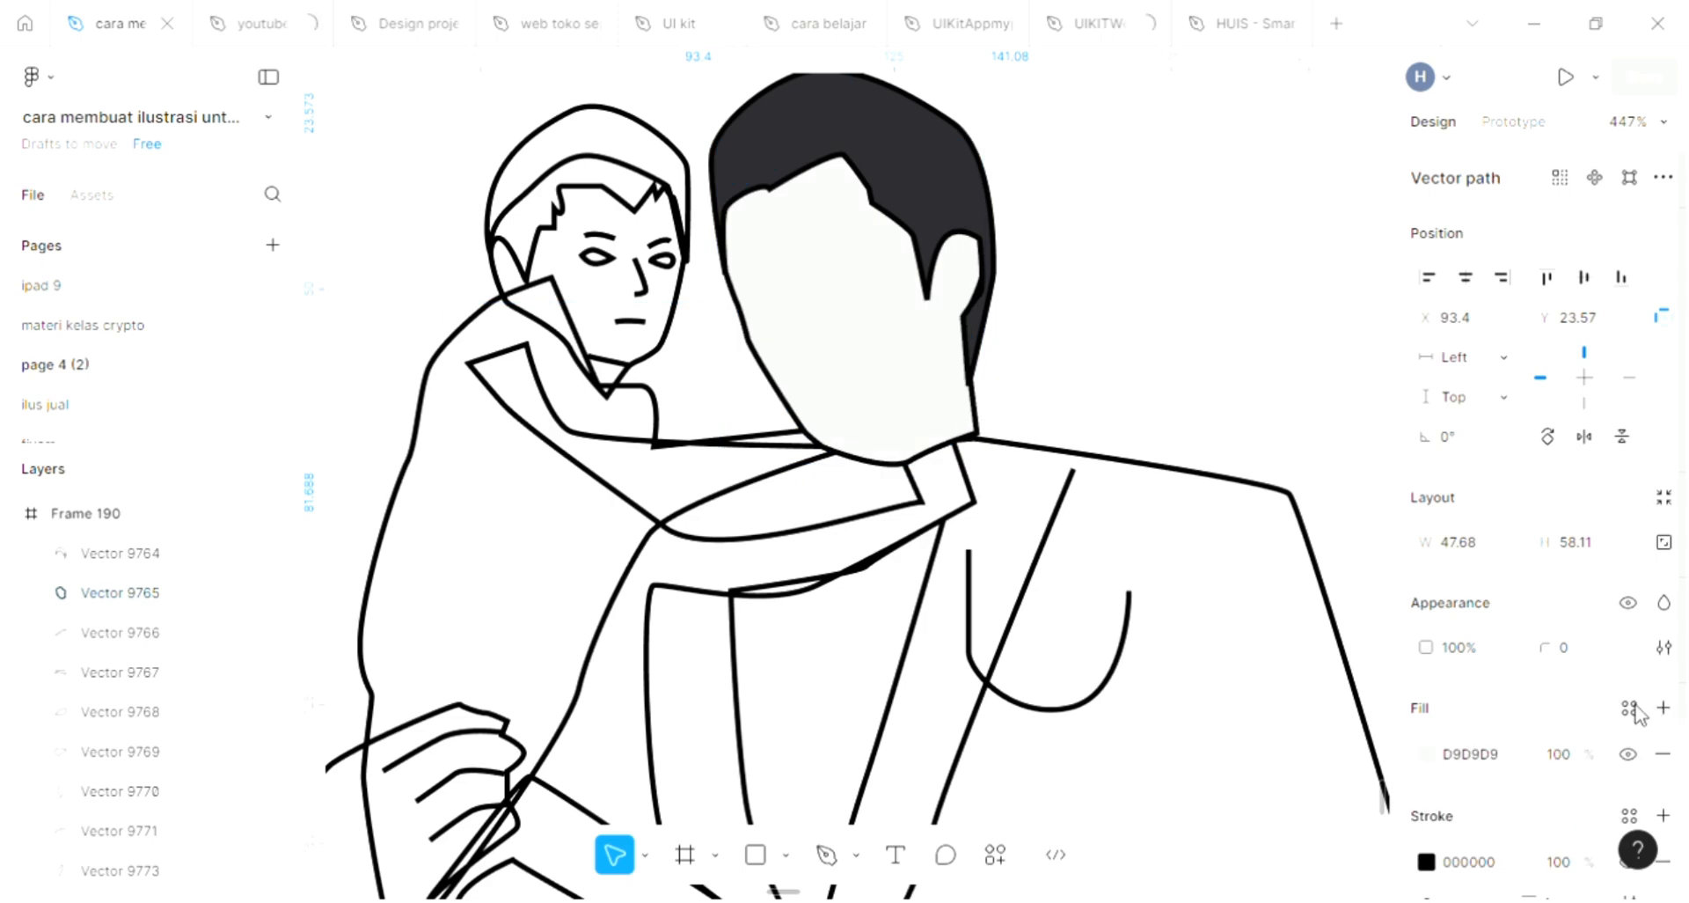
key(ctrl+shift+[)
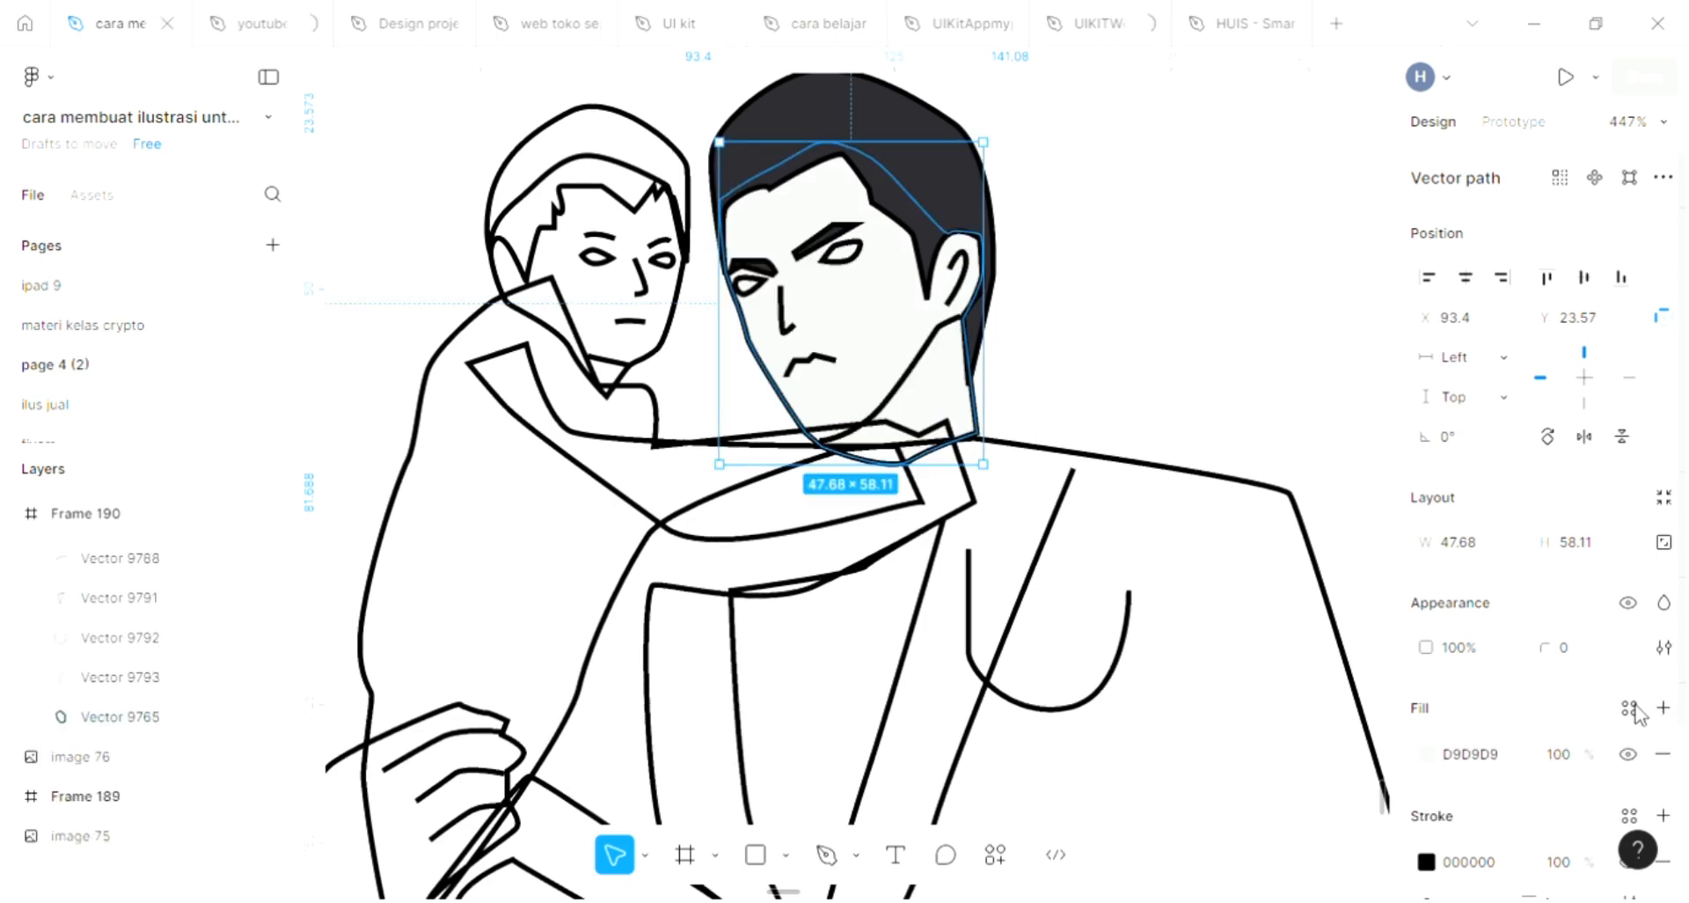
scroll(1351, 649, down, 3)
scroll(1292, 629, down, 2)
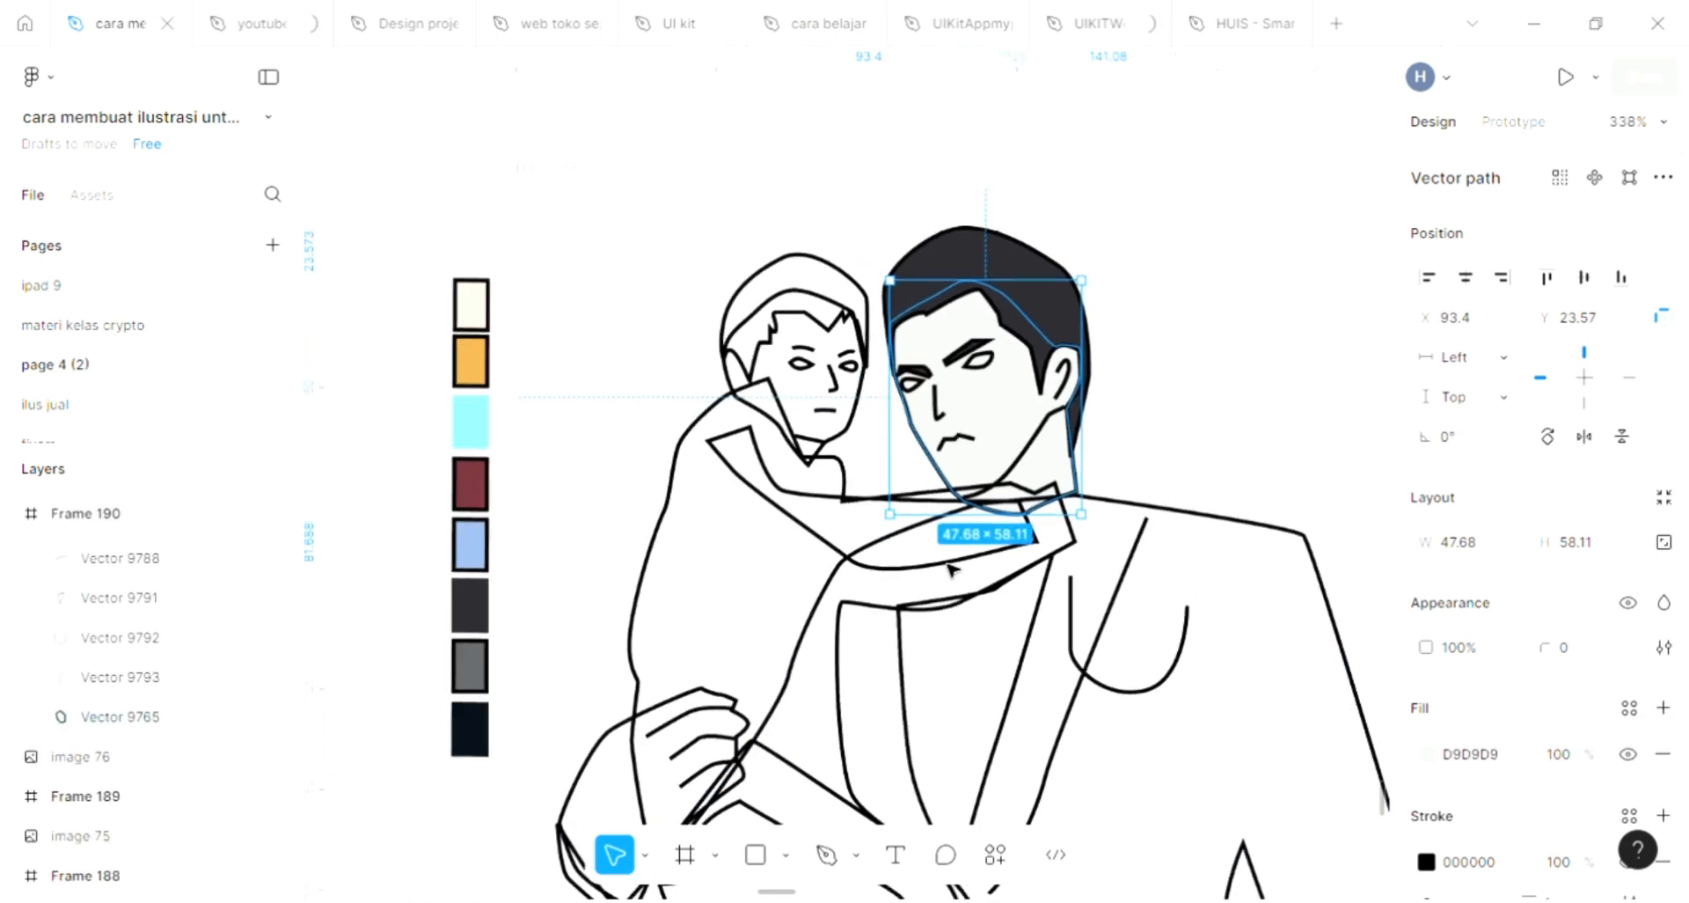
key(i)
click(479, 303)
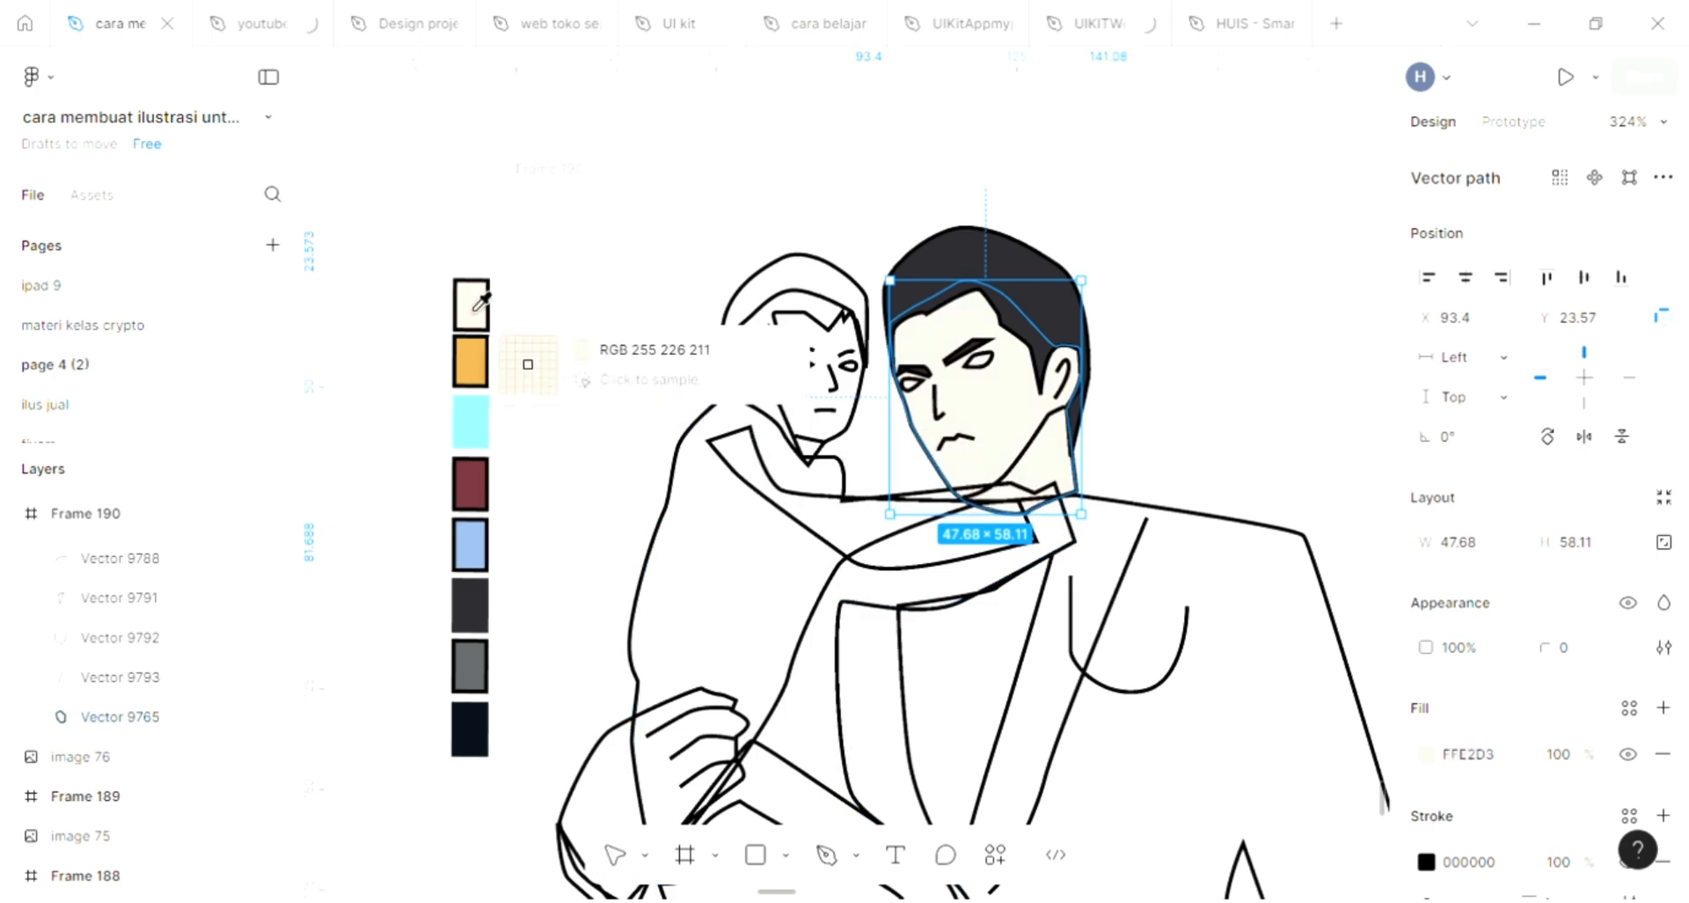
key(Escape)
Step: Add a fill to the man's other eye and colour both of his eyes white, FFFFFF
scroll(879, 391, up, 4)
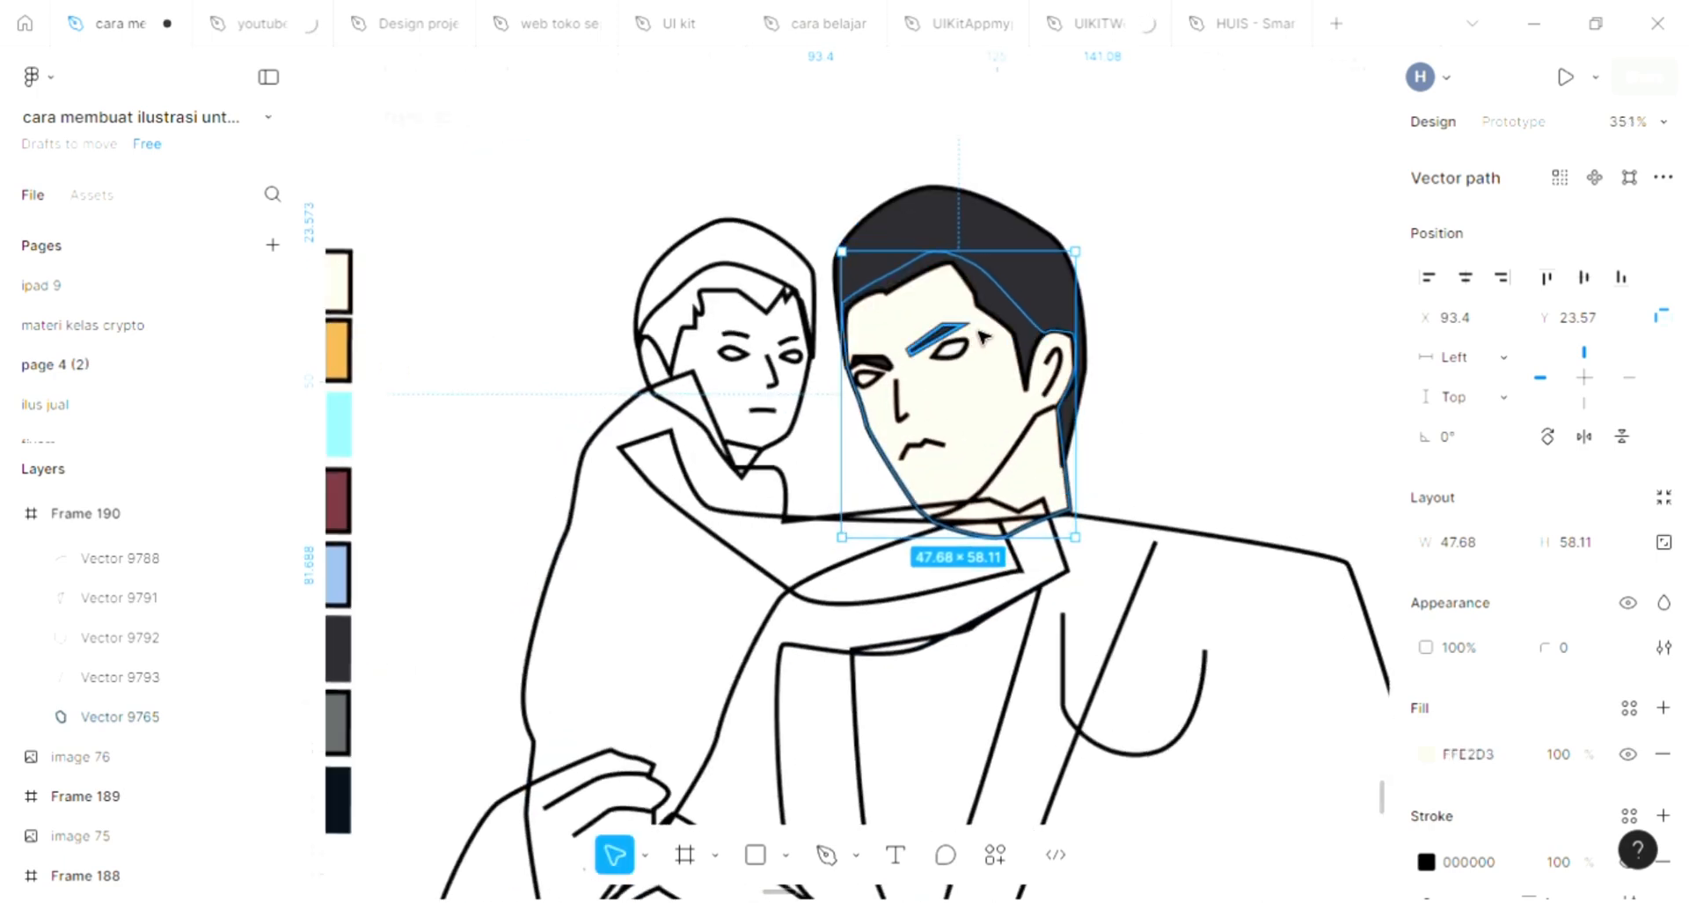
scroll(881, 394, up, 2)
click(841, 387)
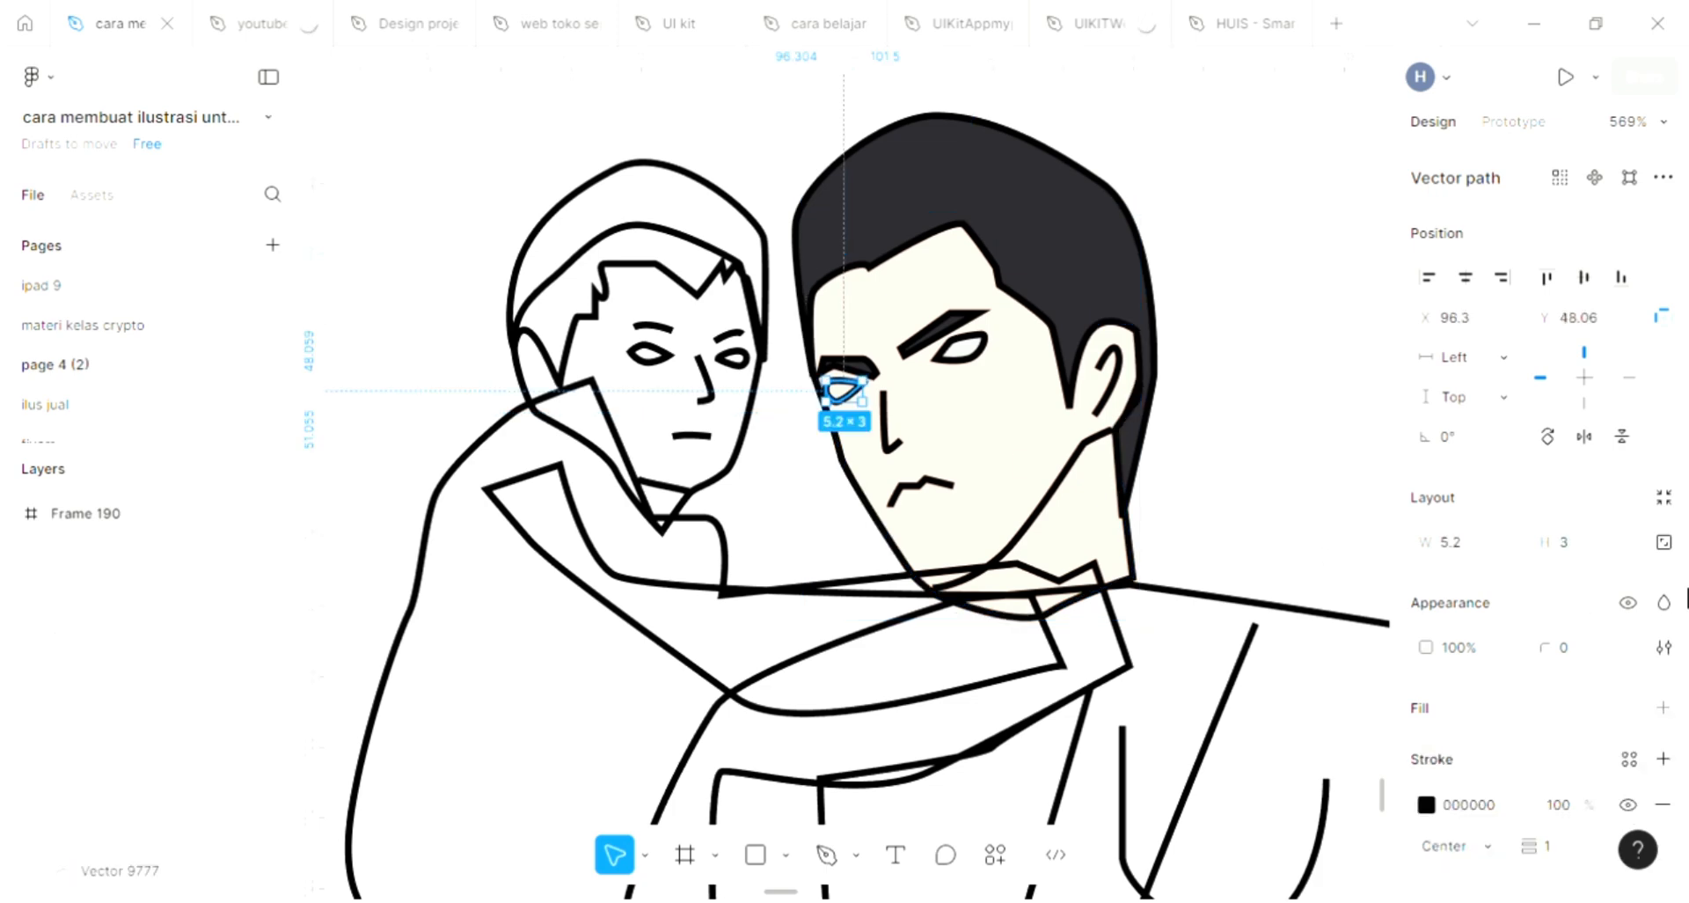
click(1606, 704)
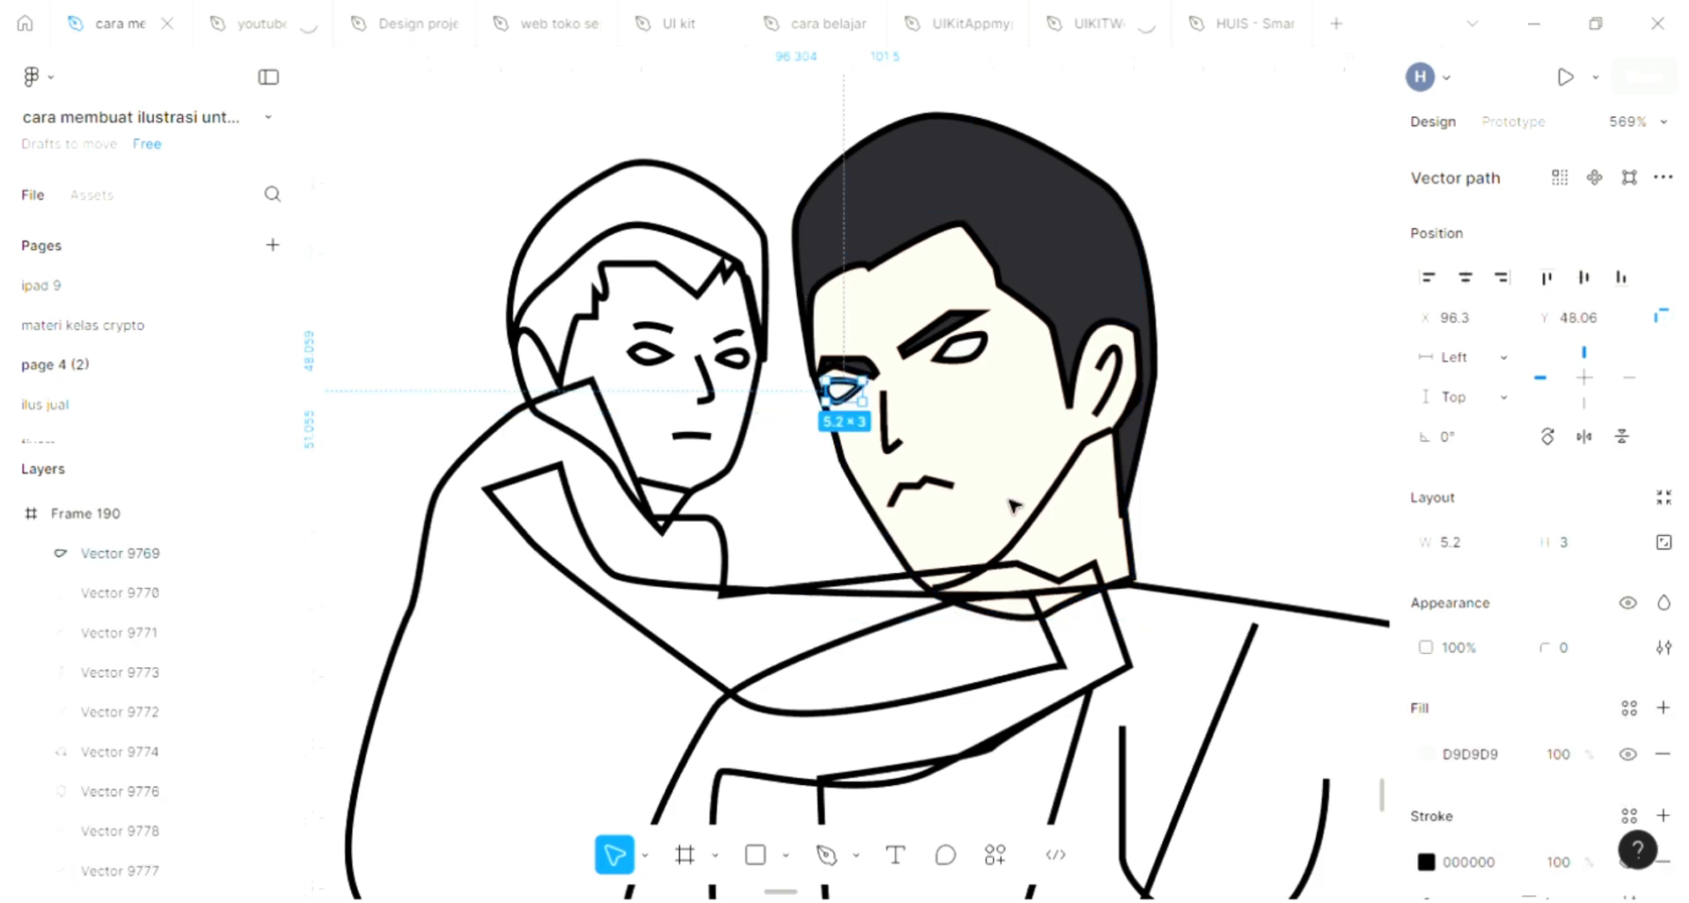
shift+click(981, 357)
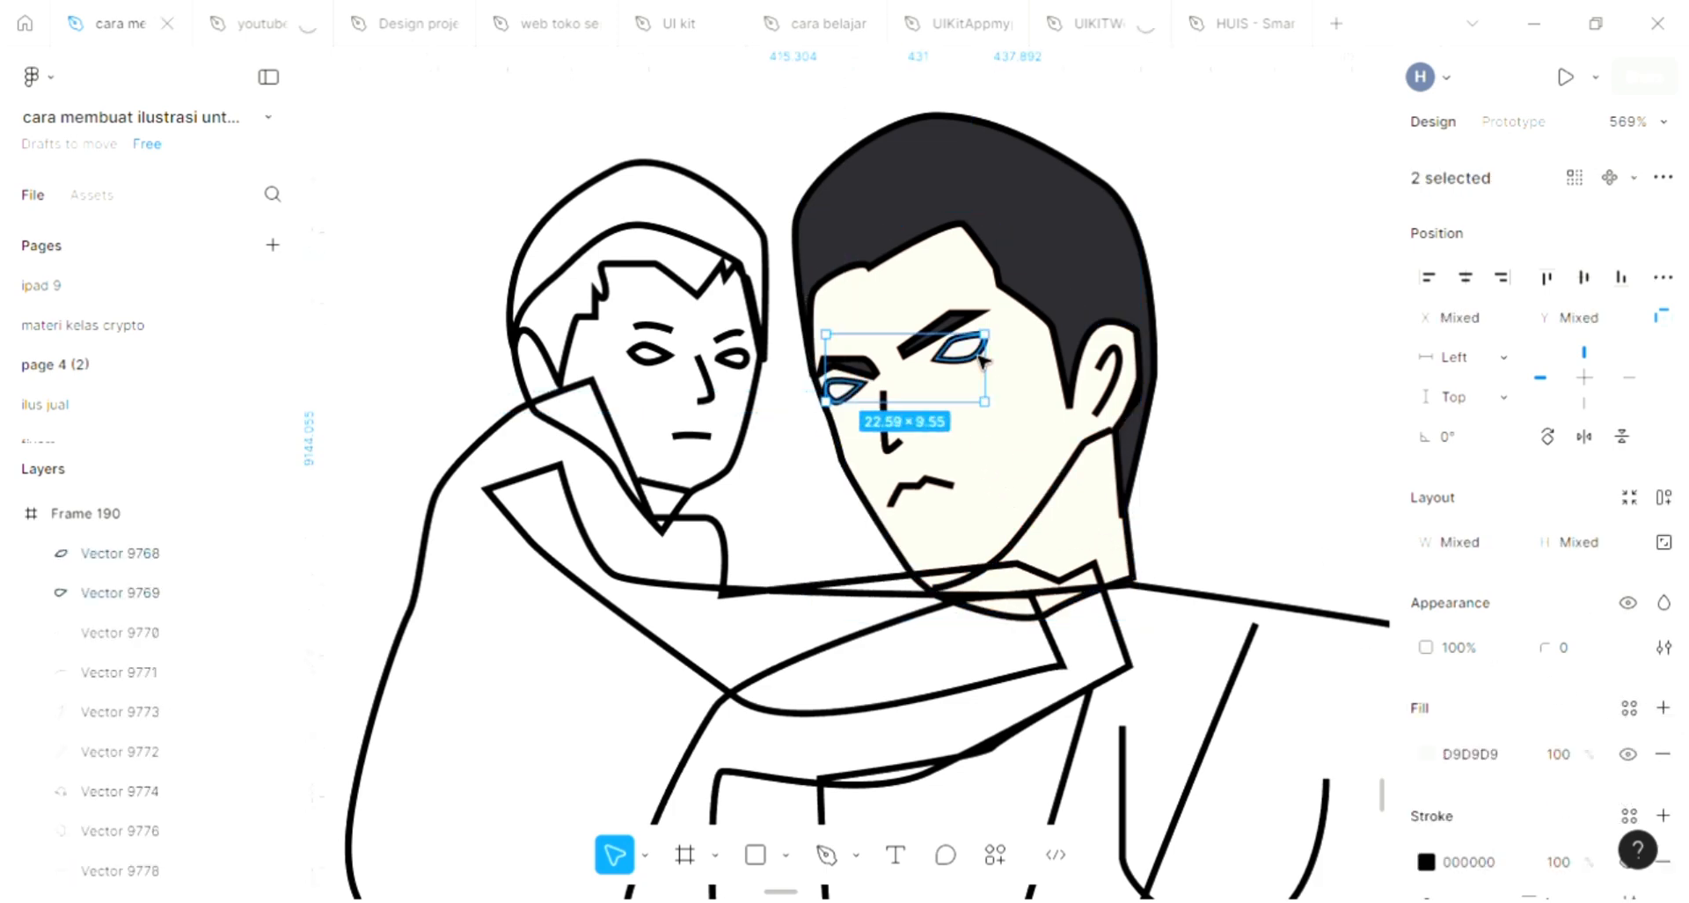
key(i)
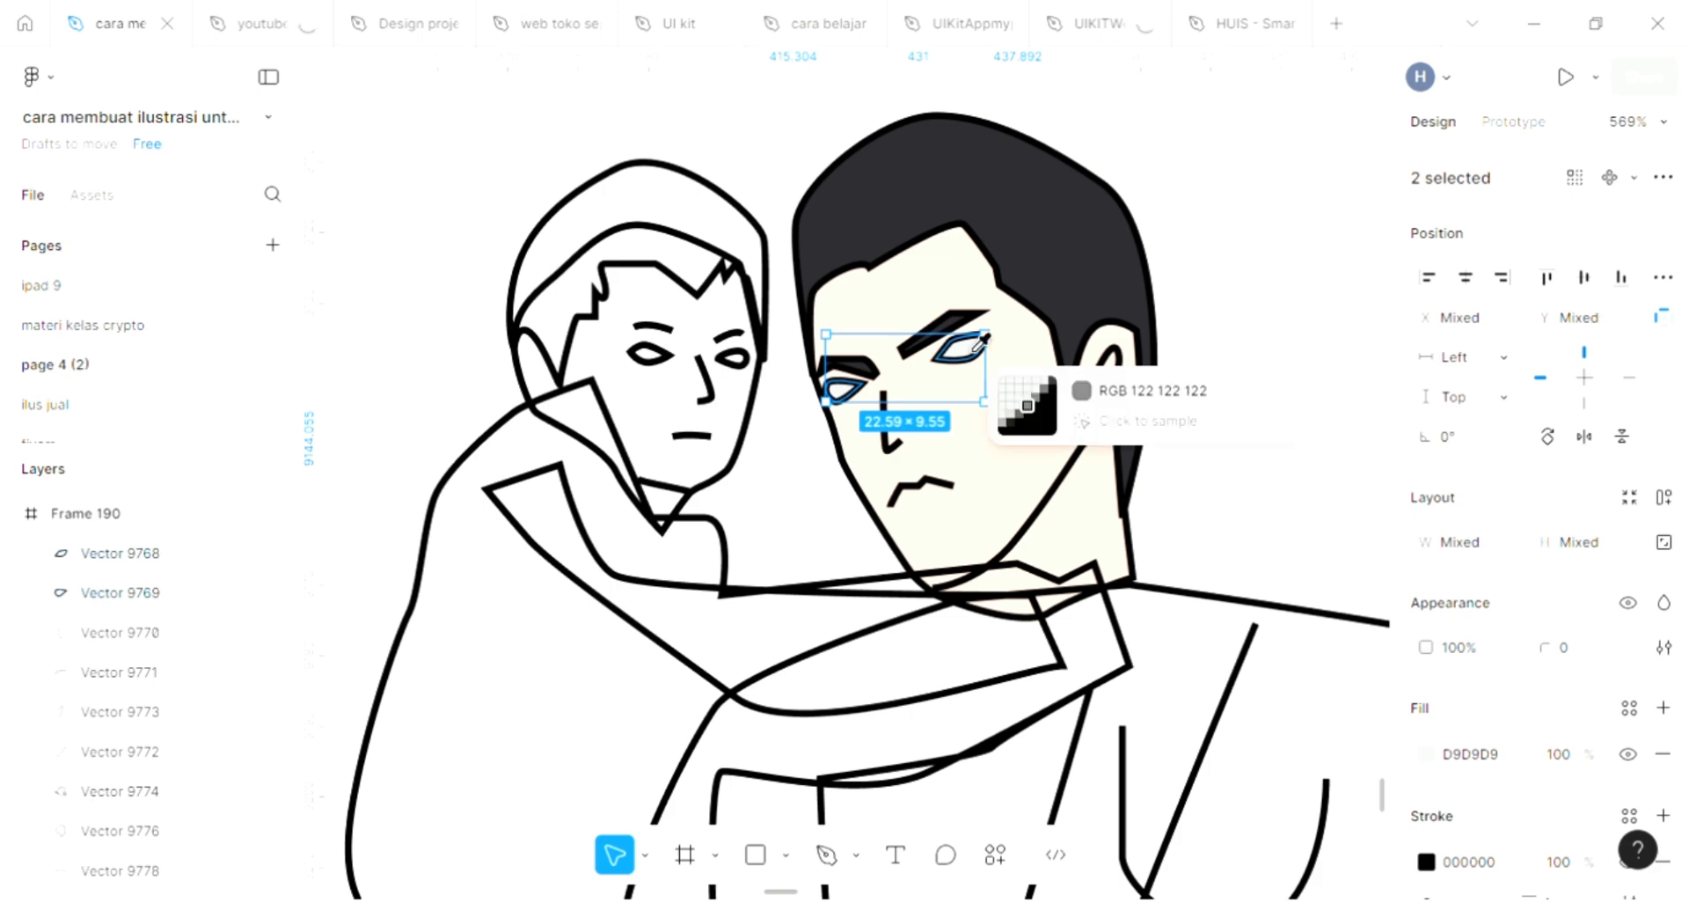
click(1319, 273)
Step: Add a default D9D9D9 fill to the man's jacket outline and send the shape to the back
scroll(1308, 286, down, 7)
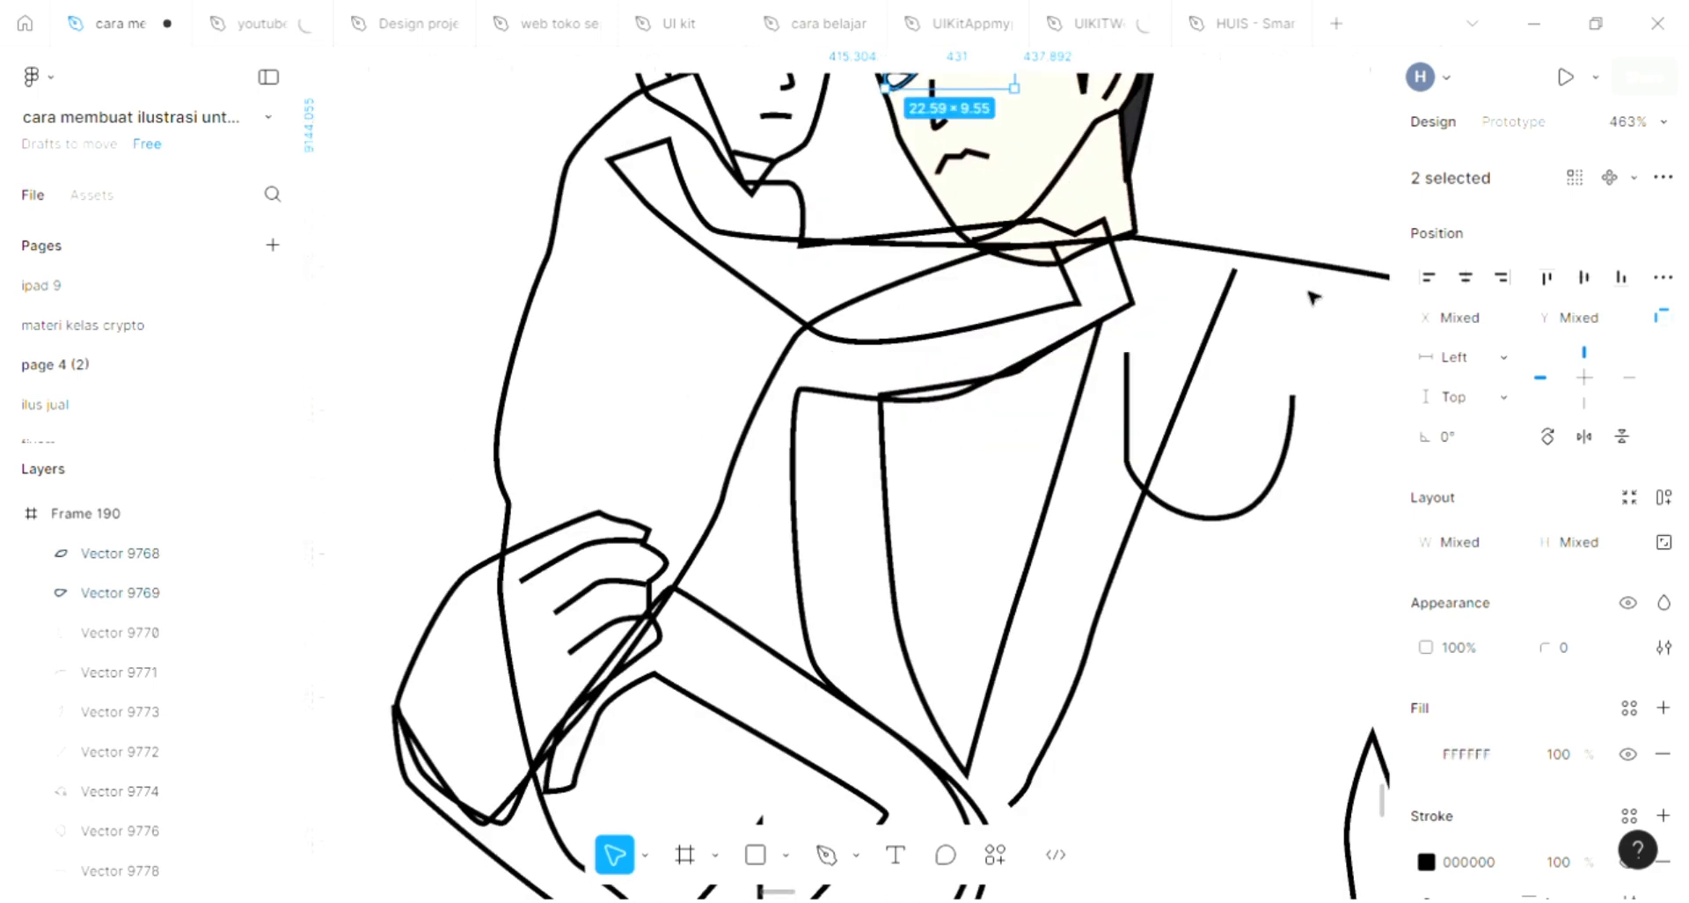
scroll(1311, 298, down, 3)
click(1320, 297)
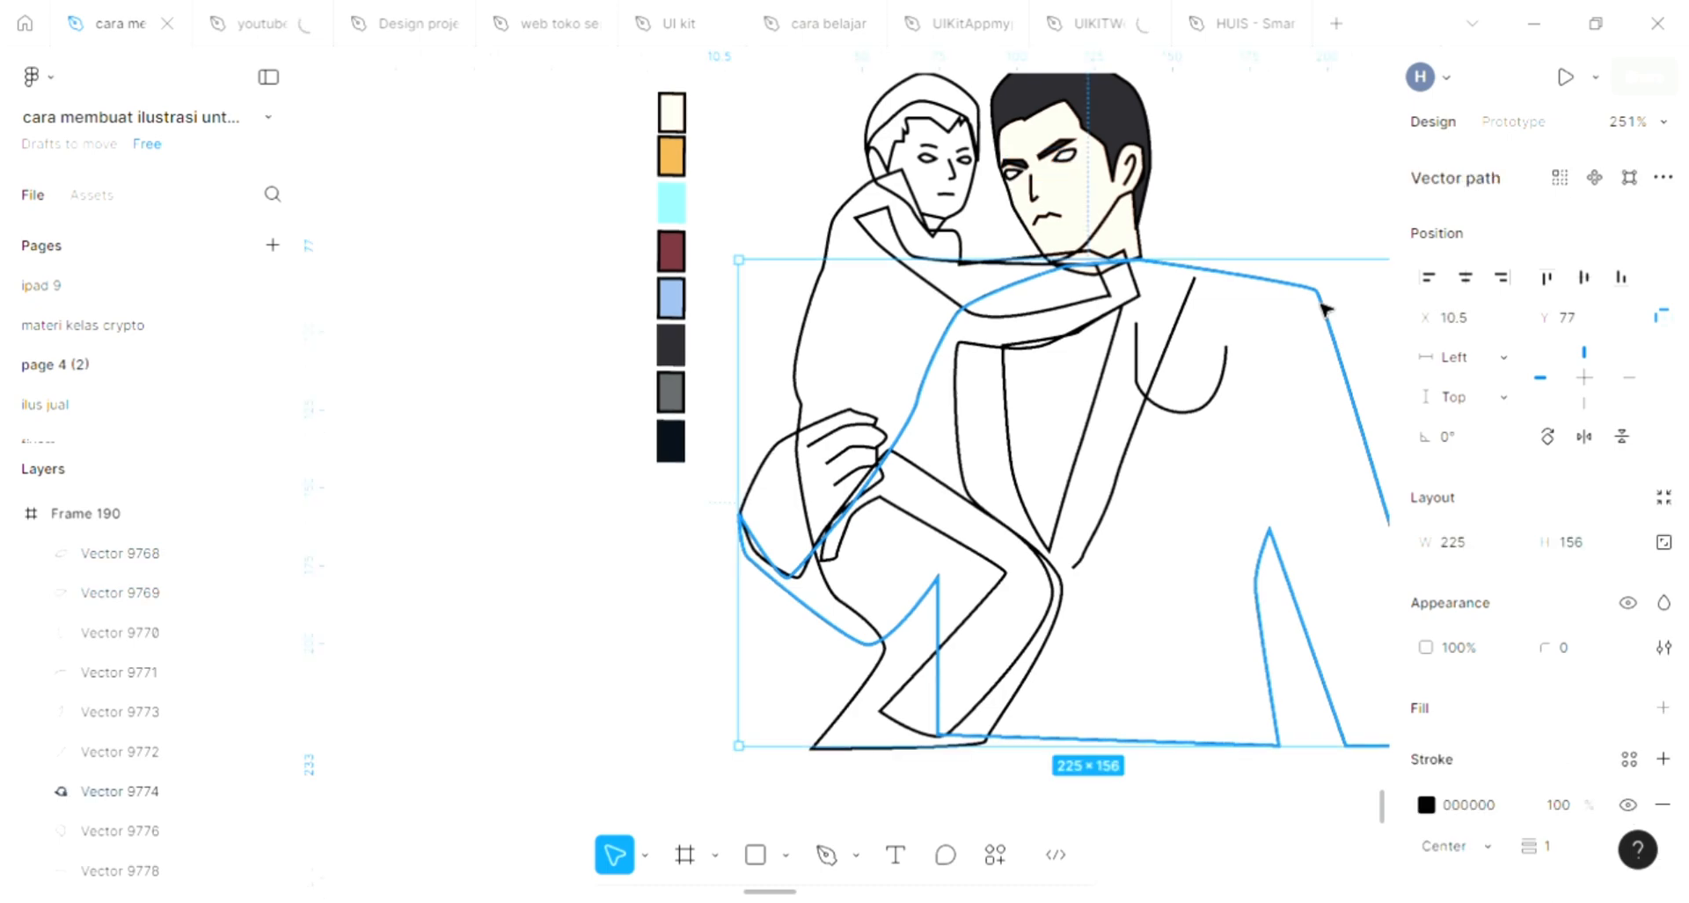
click(1662, 707)
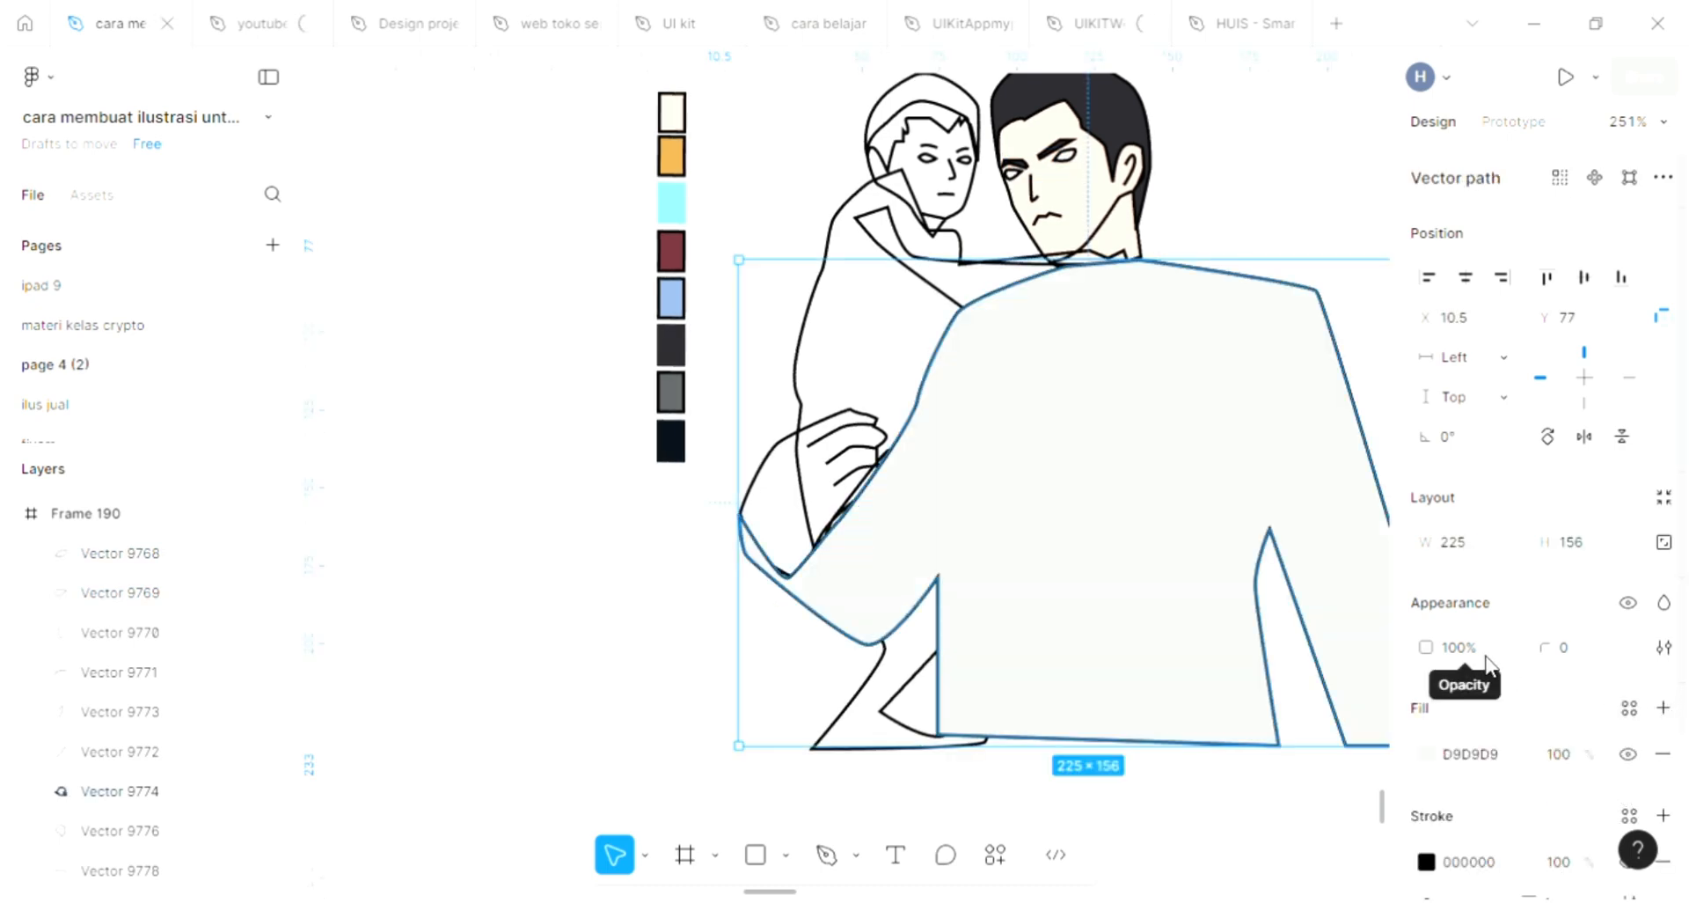
key(ctrl+shift+bracketleft)
scroll(1026, 483, right, 2)
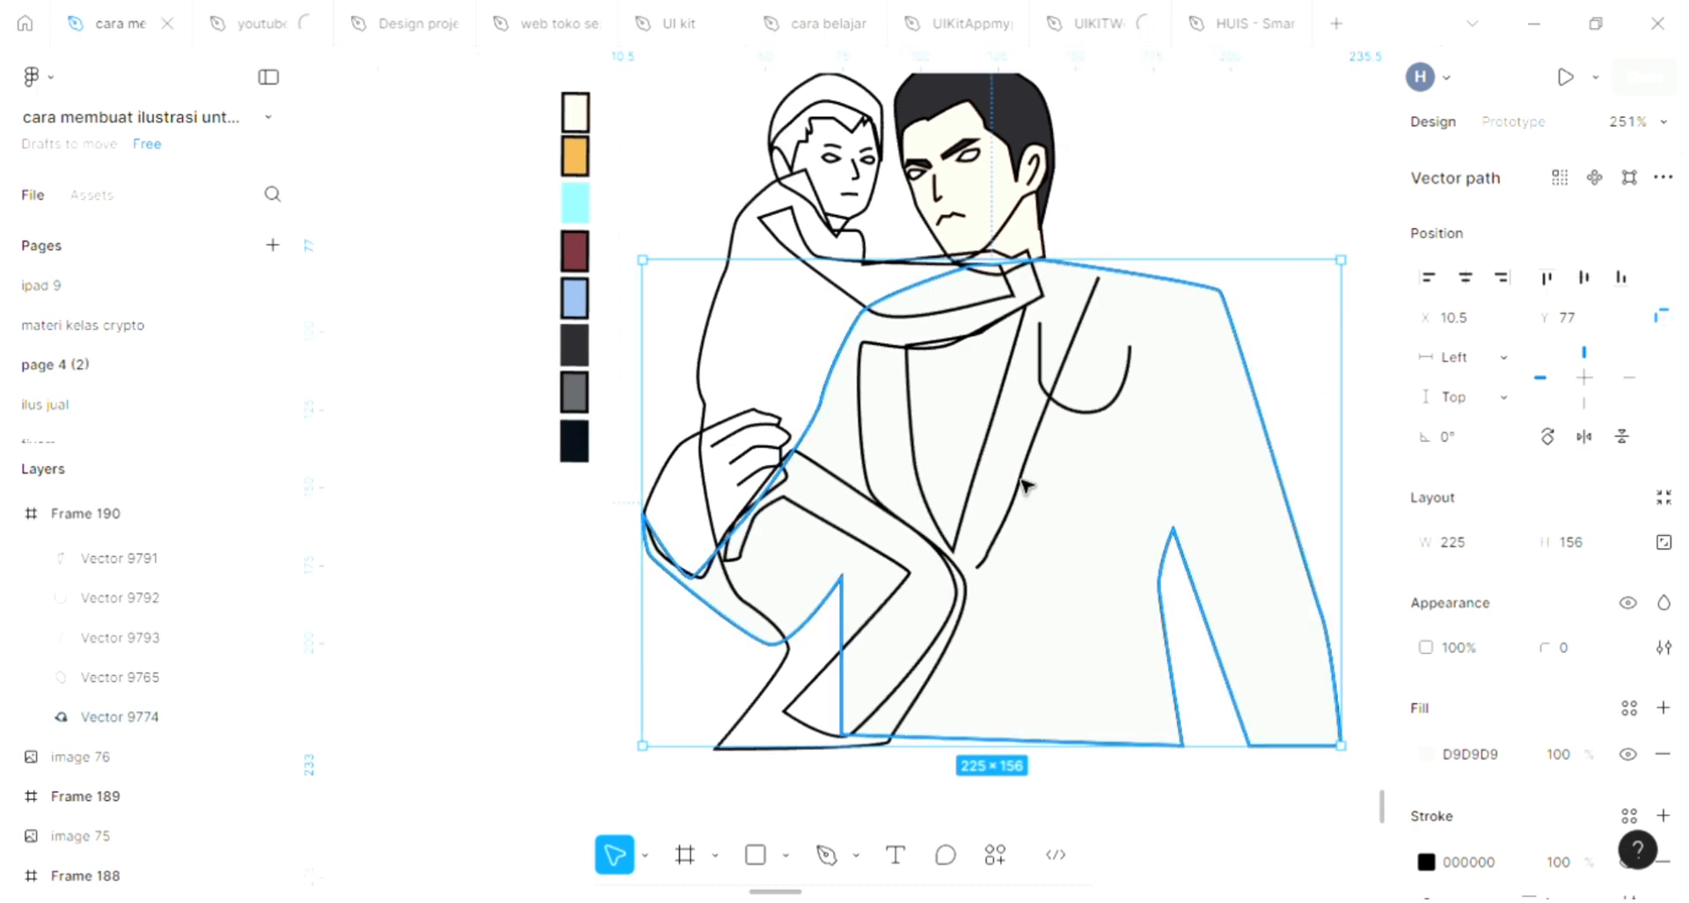
scroll(992, 451, up, 1)
scroll(992, 451, up, 1)
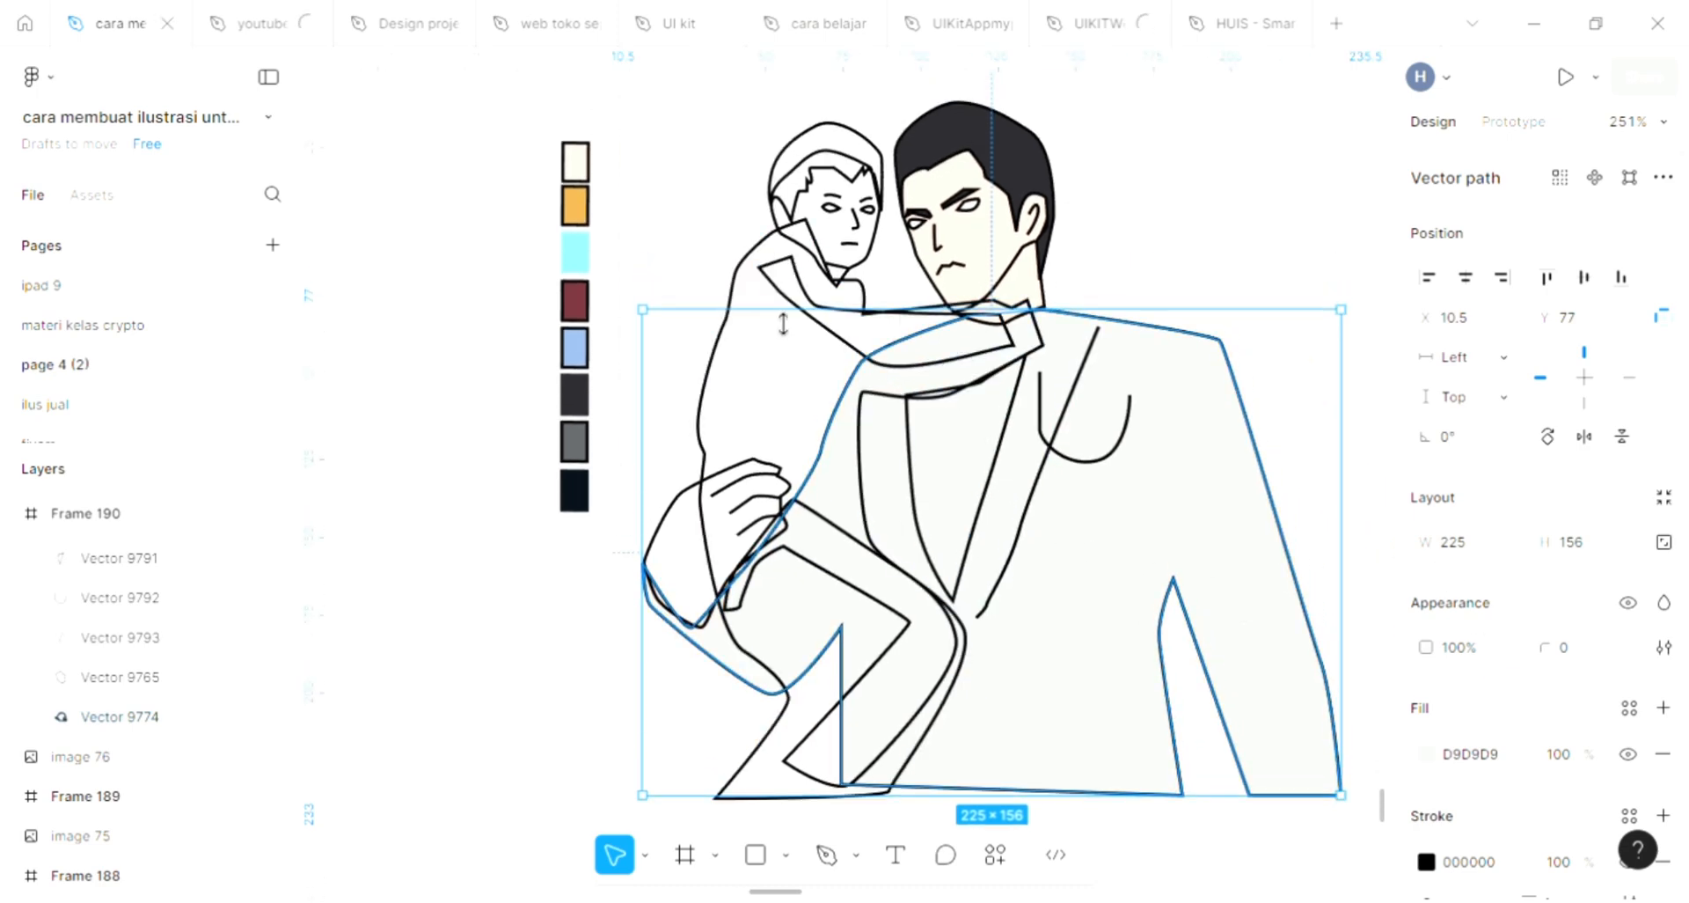
Step: Fill the man's hand shape with the face colour FFE2D3 and send it to the back
click(735, 339)
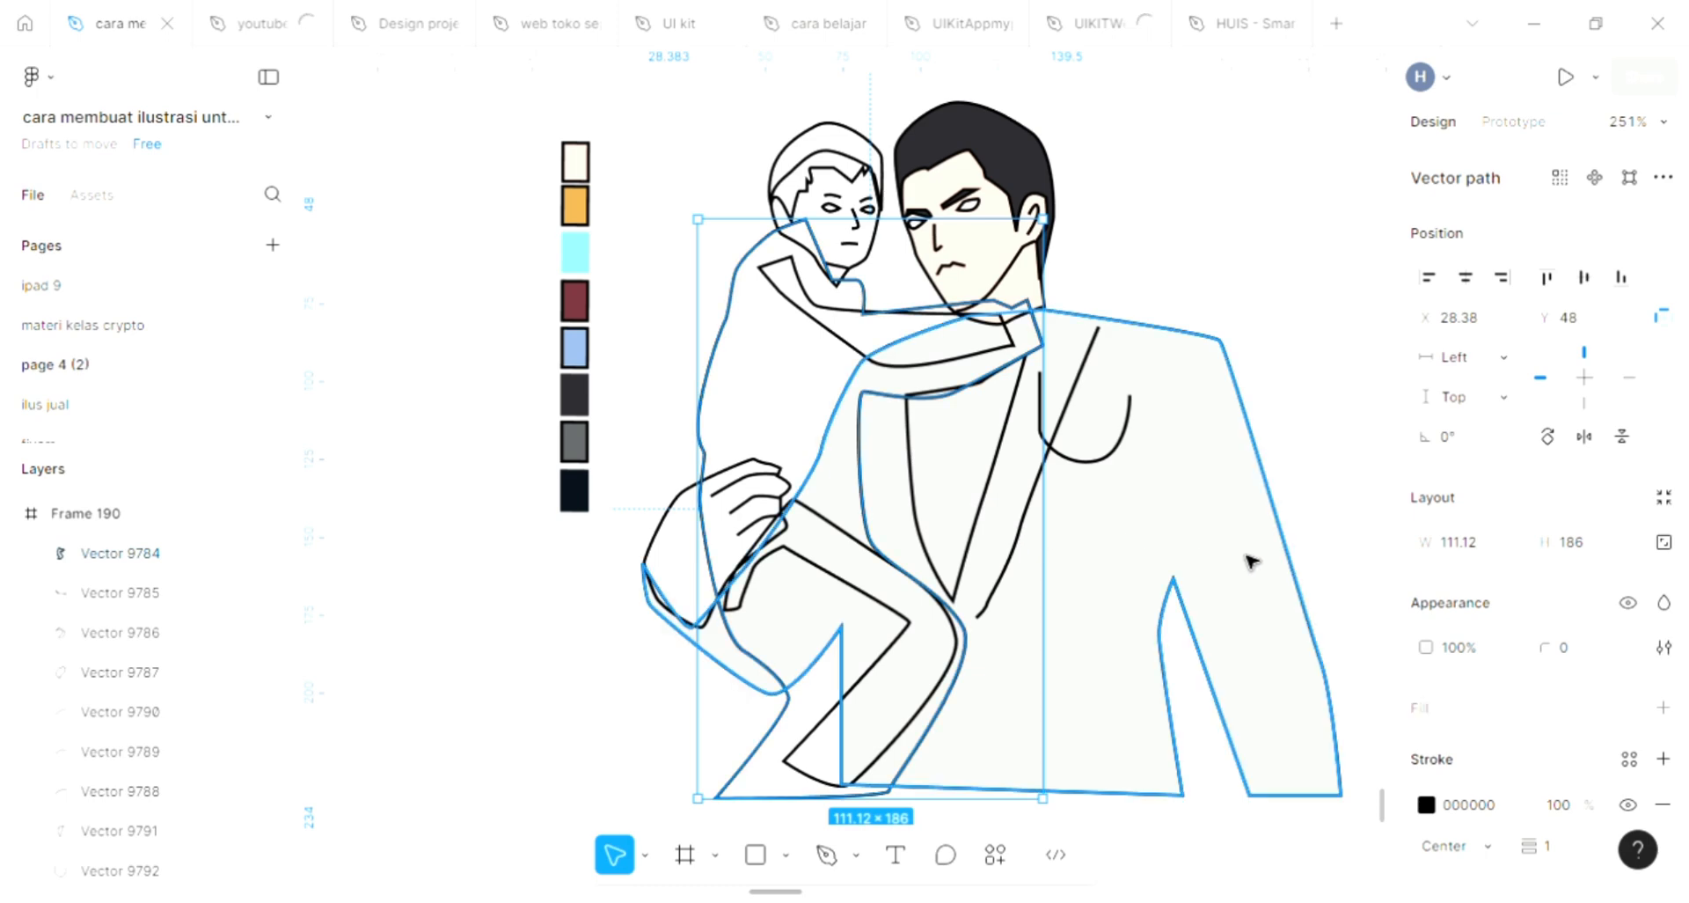
click(661, 556)
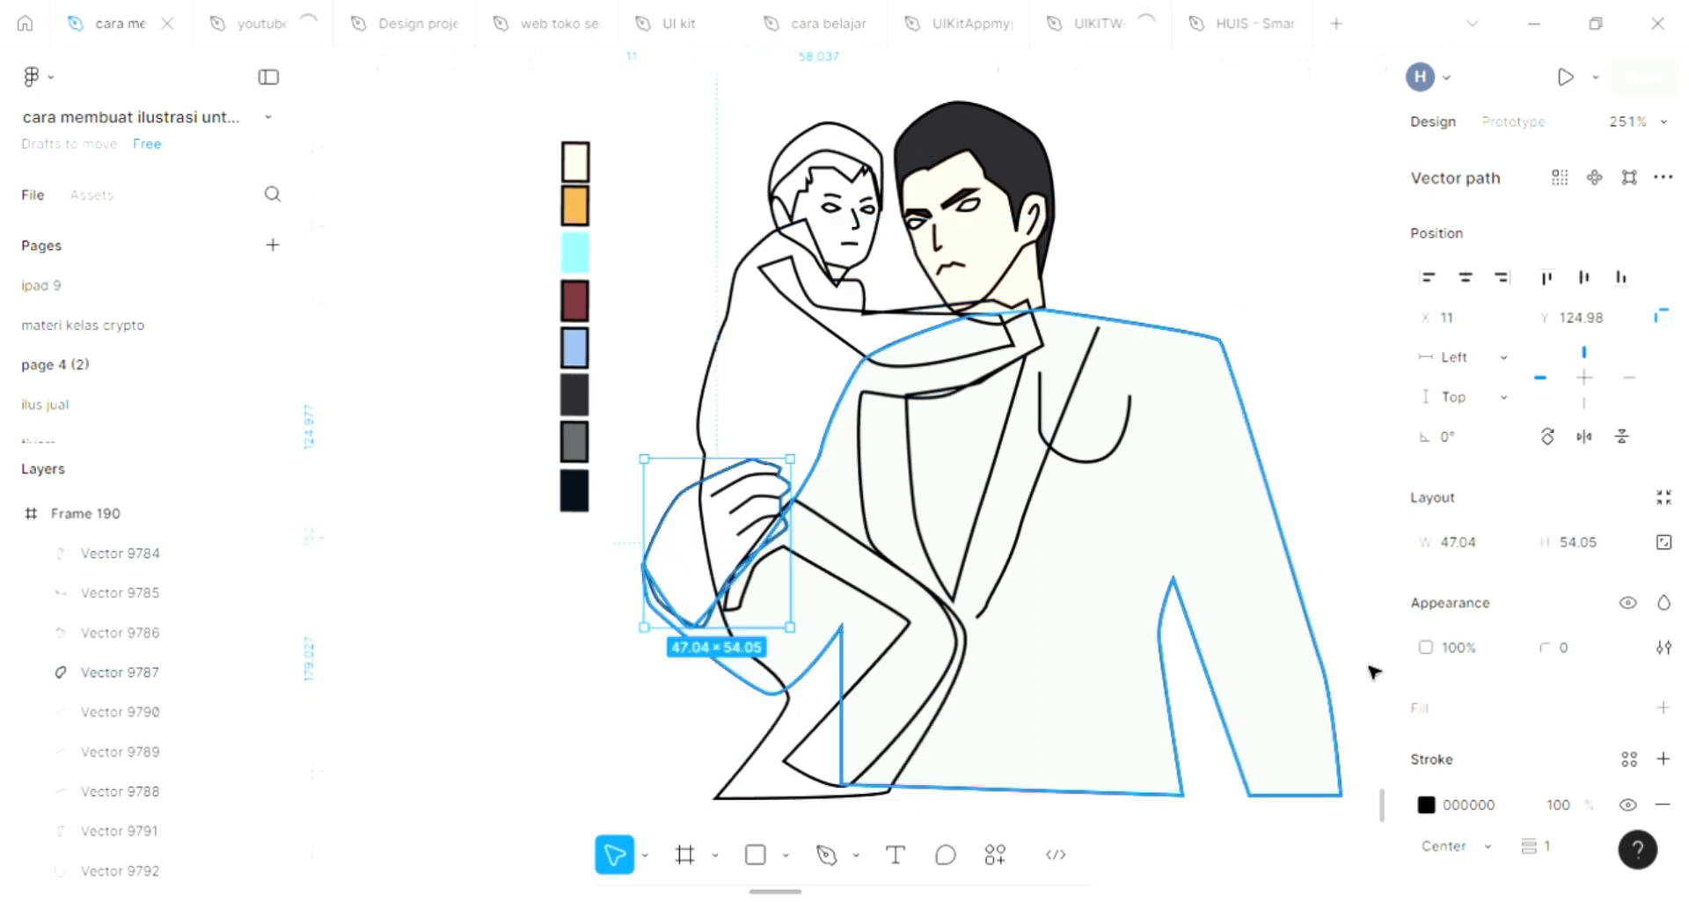
click(1662, 708)
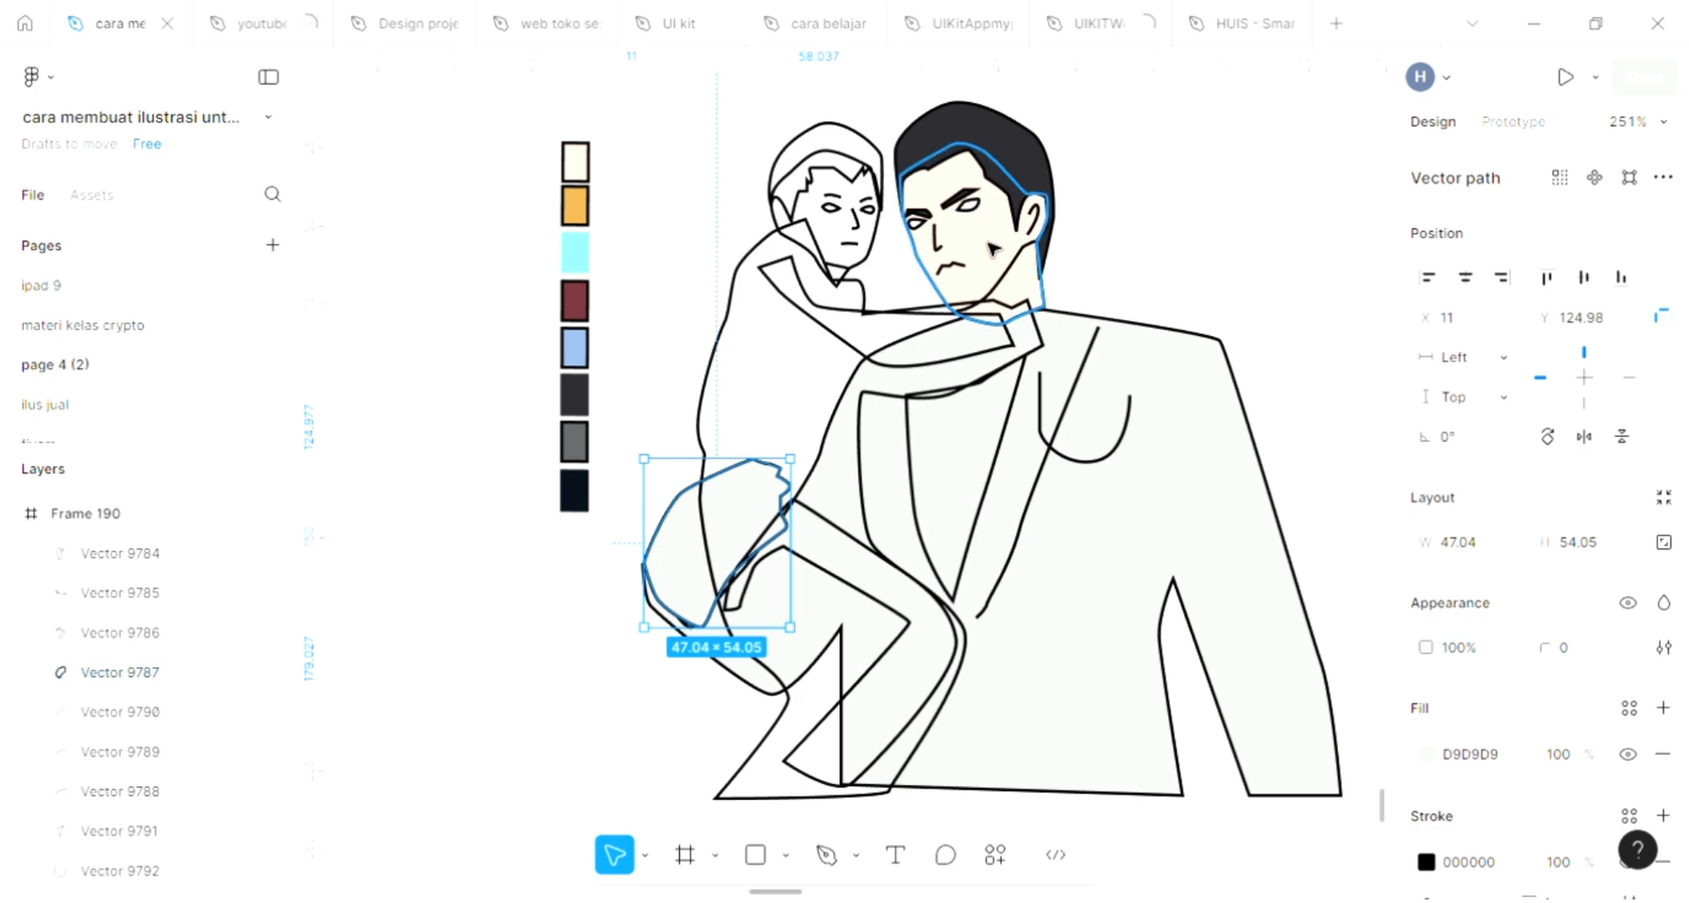
key(i)
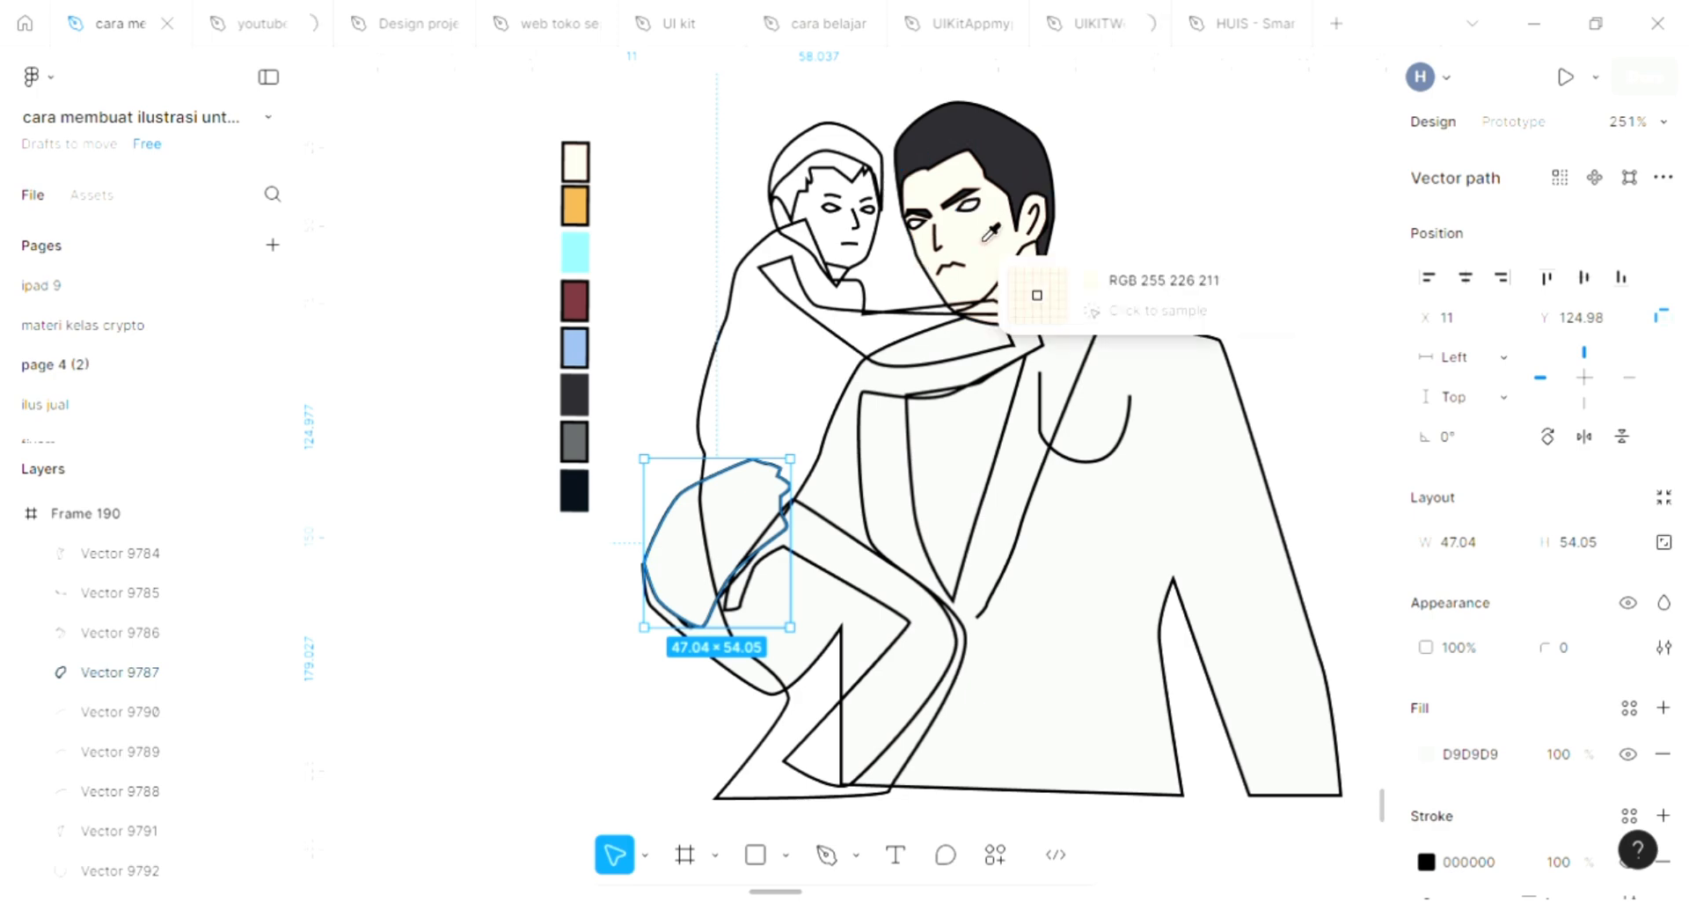
click(990, 233)
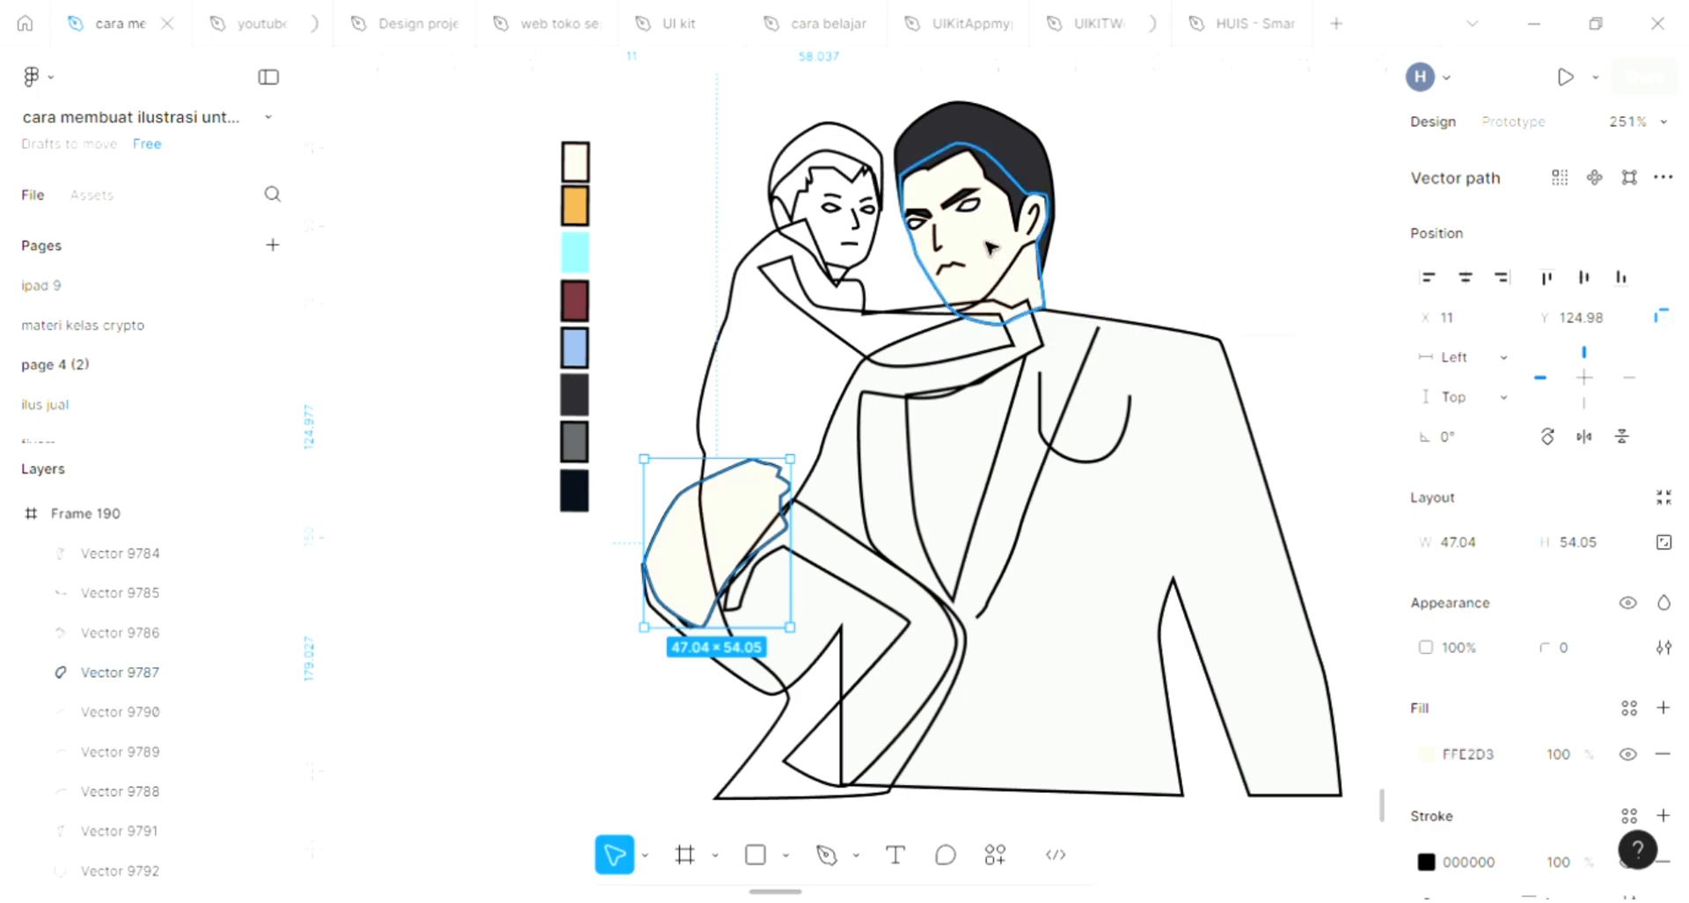
key(ctrl+shift+bracketleft)
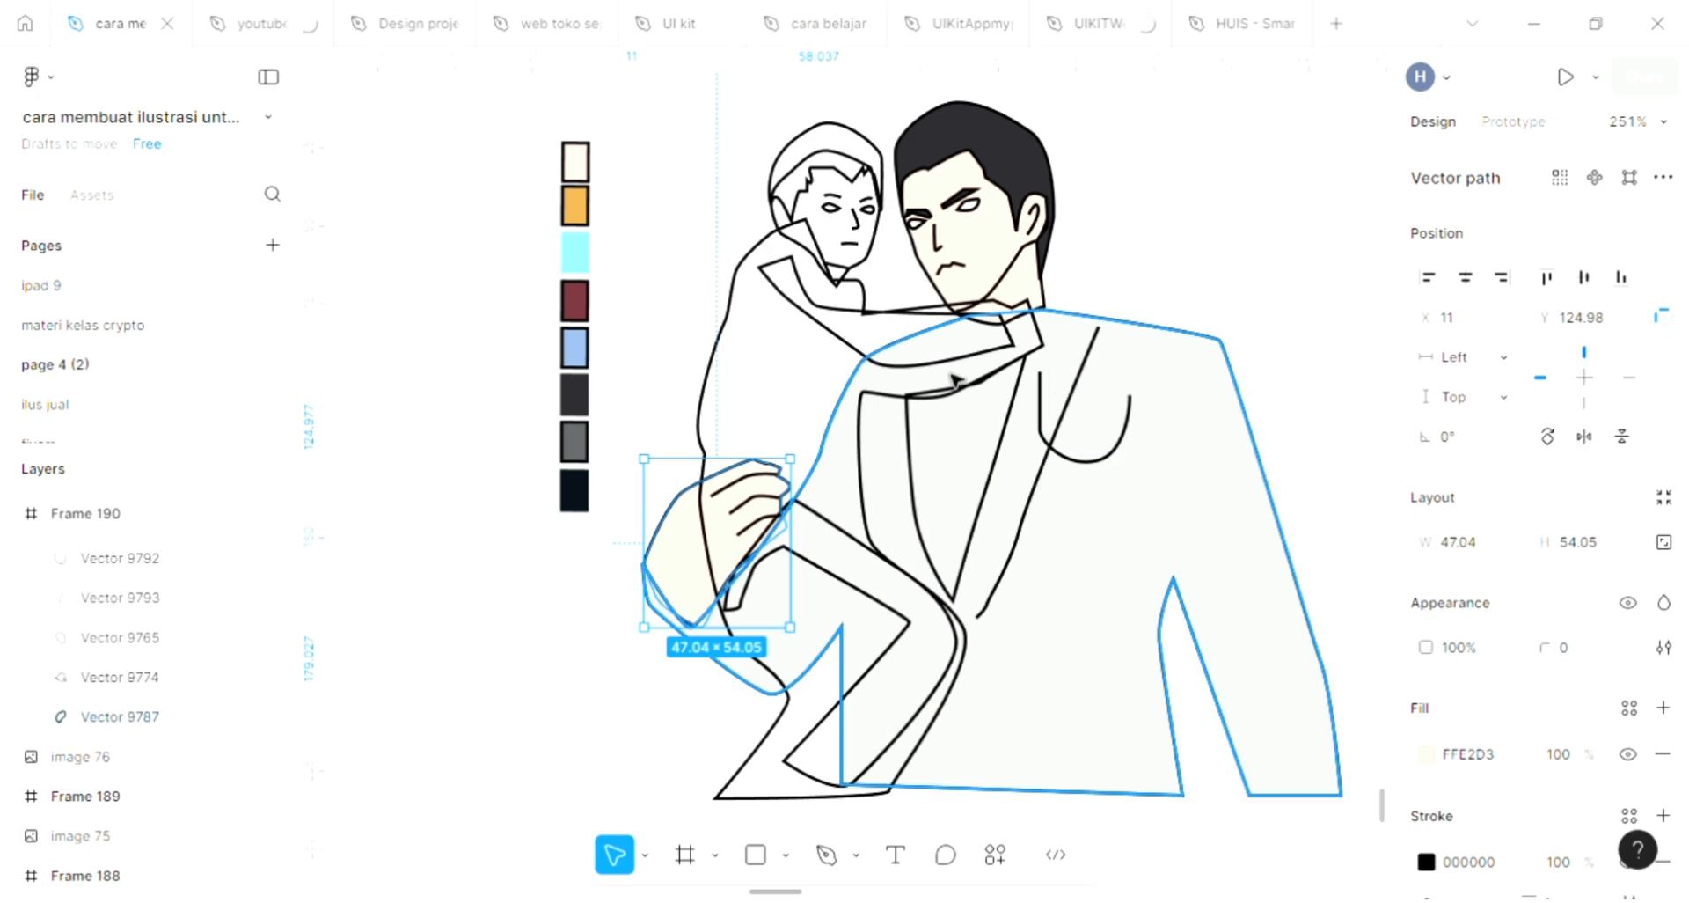
Step: Fill the background Frame 190 with pink F4A6A6 and convert that fill to a linear gradient
scroll(944, 370, up, 1)
scroll(944, 369, up, 2)
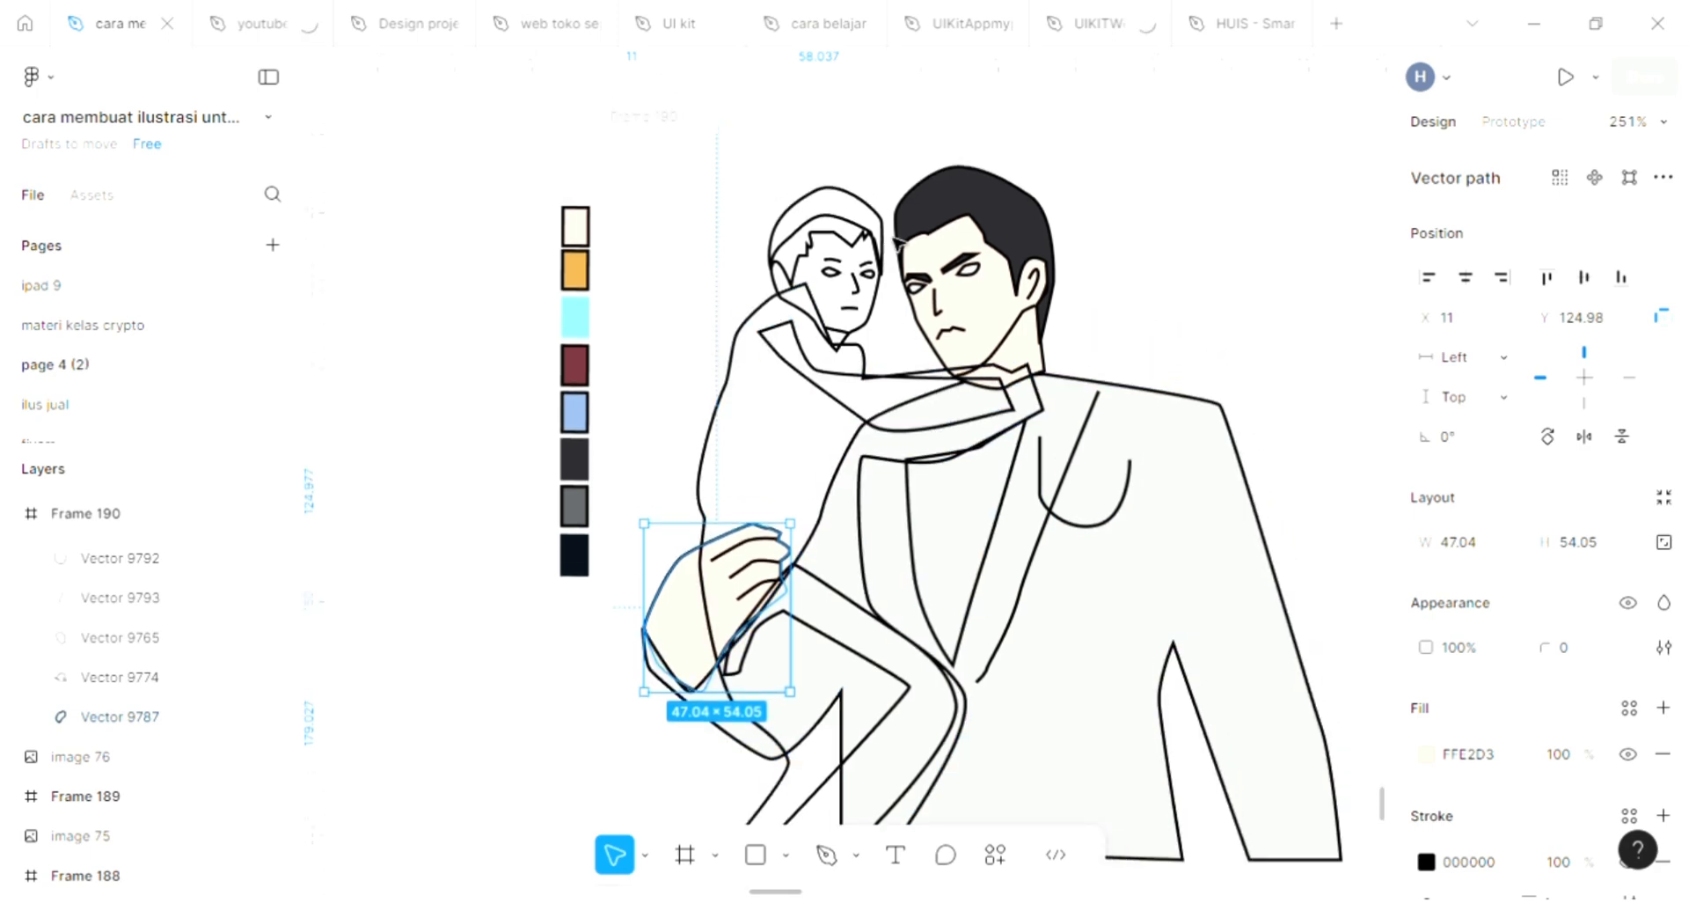
click(635, 129)
scroll(833, 403, right, 10)
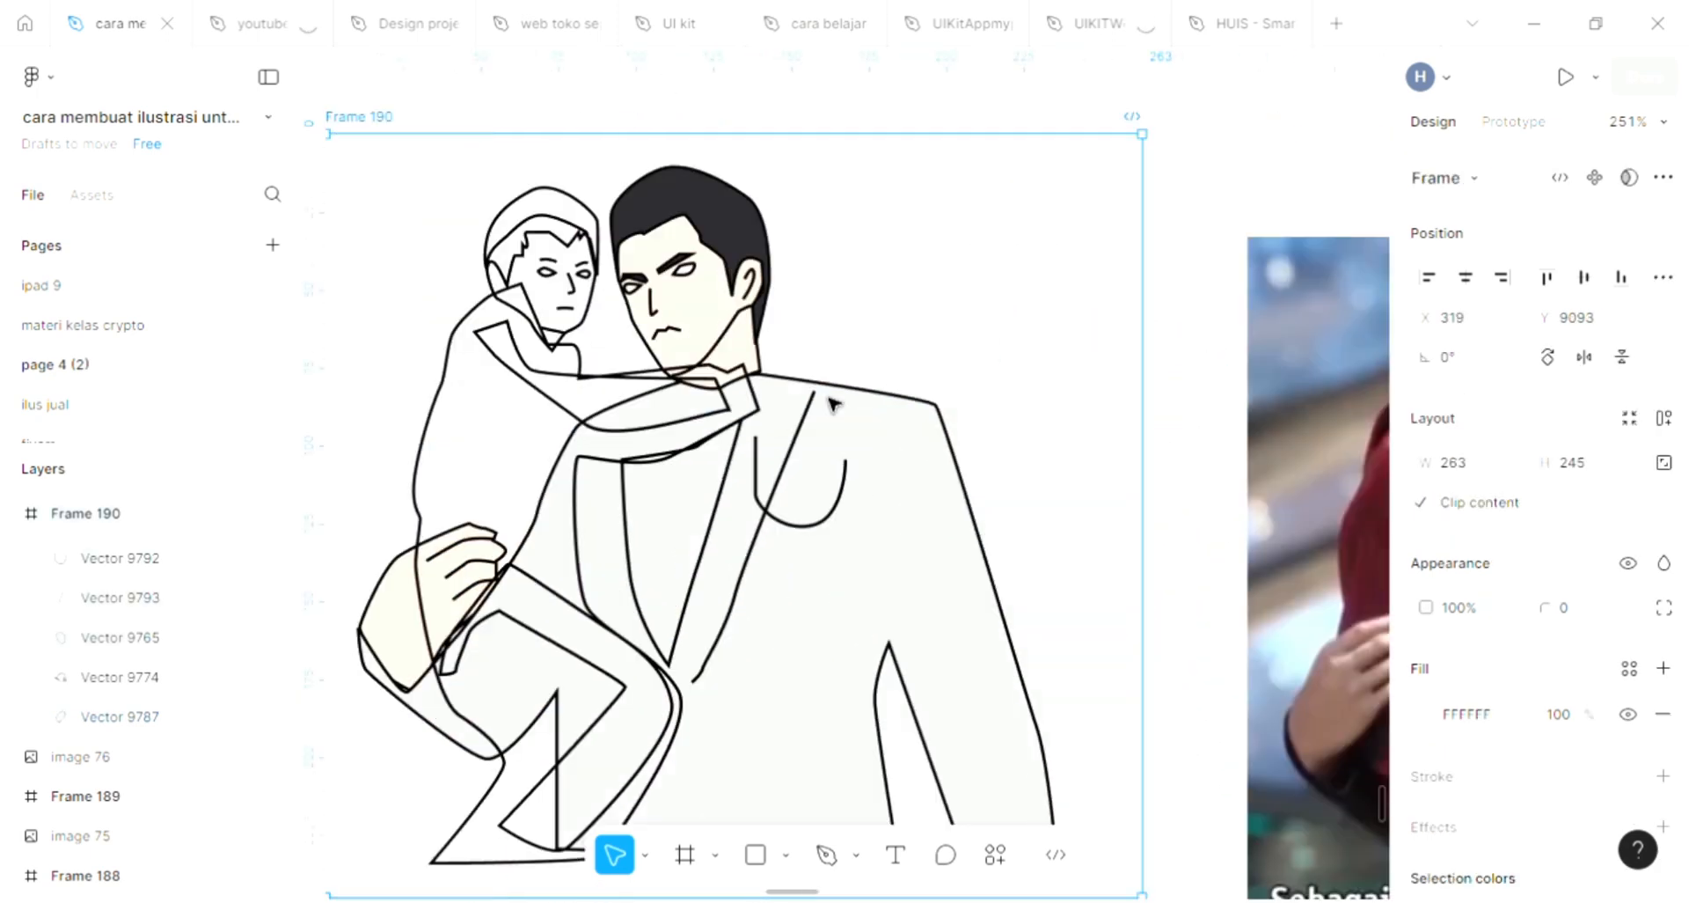
scroll(833, 403, down, 2)
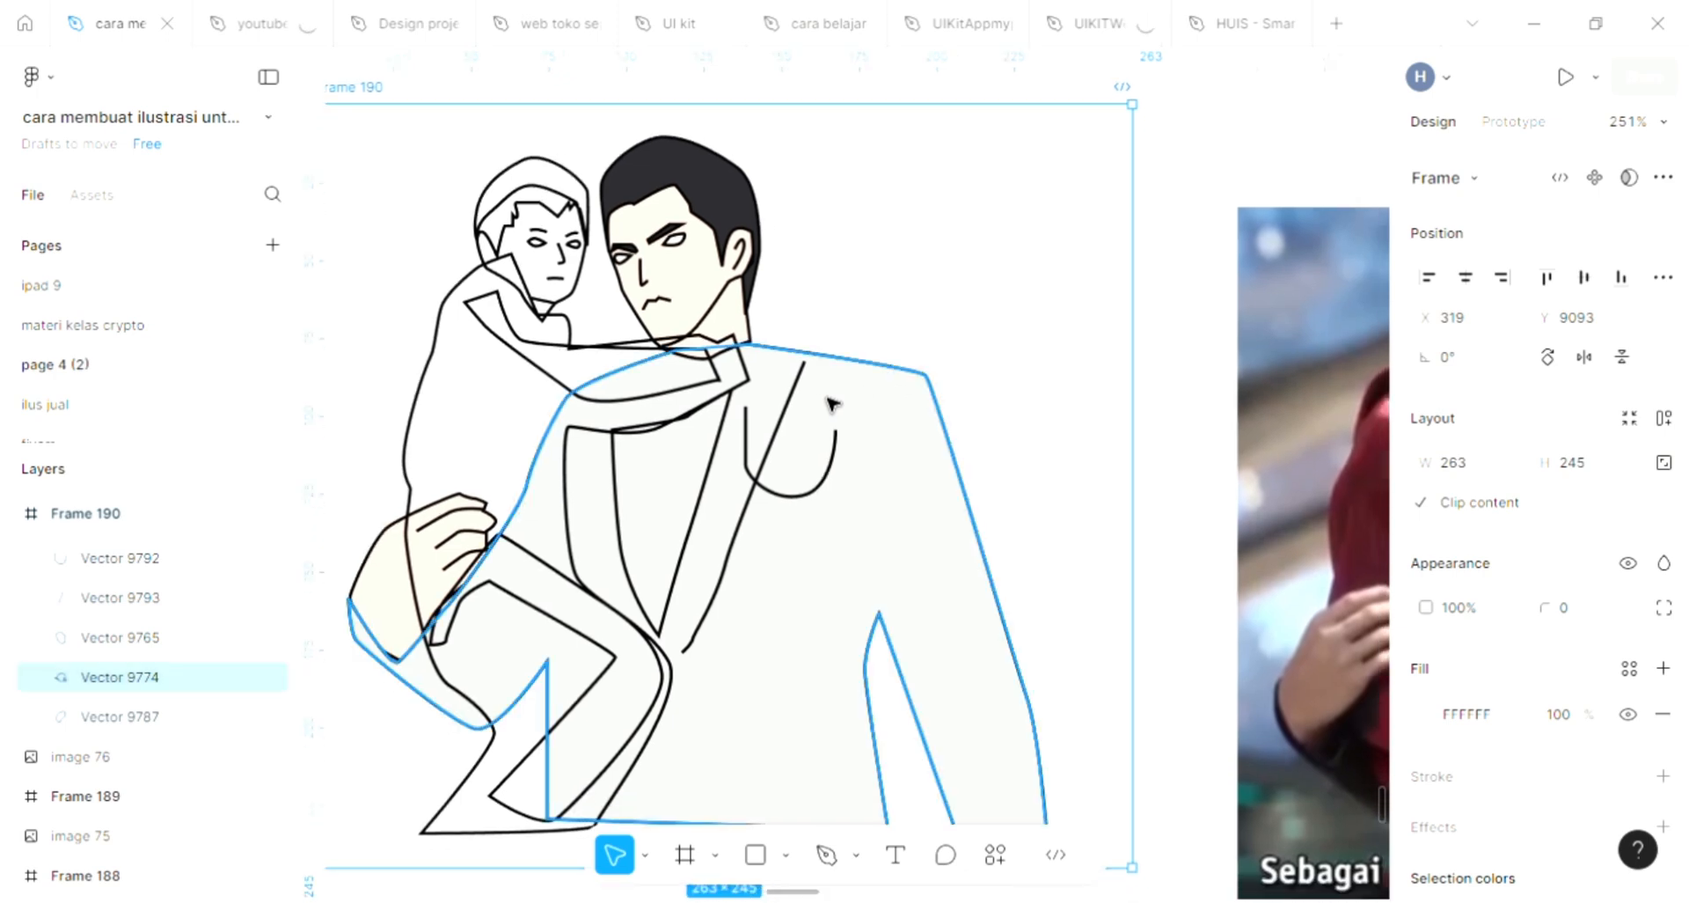
click(1405, 703)
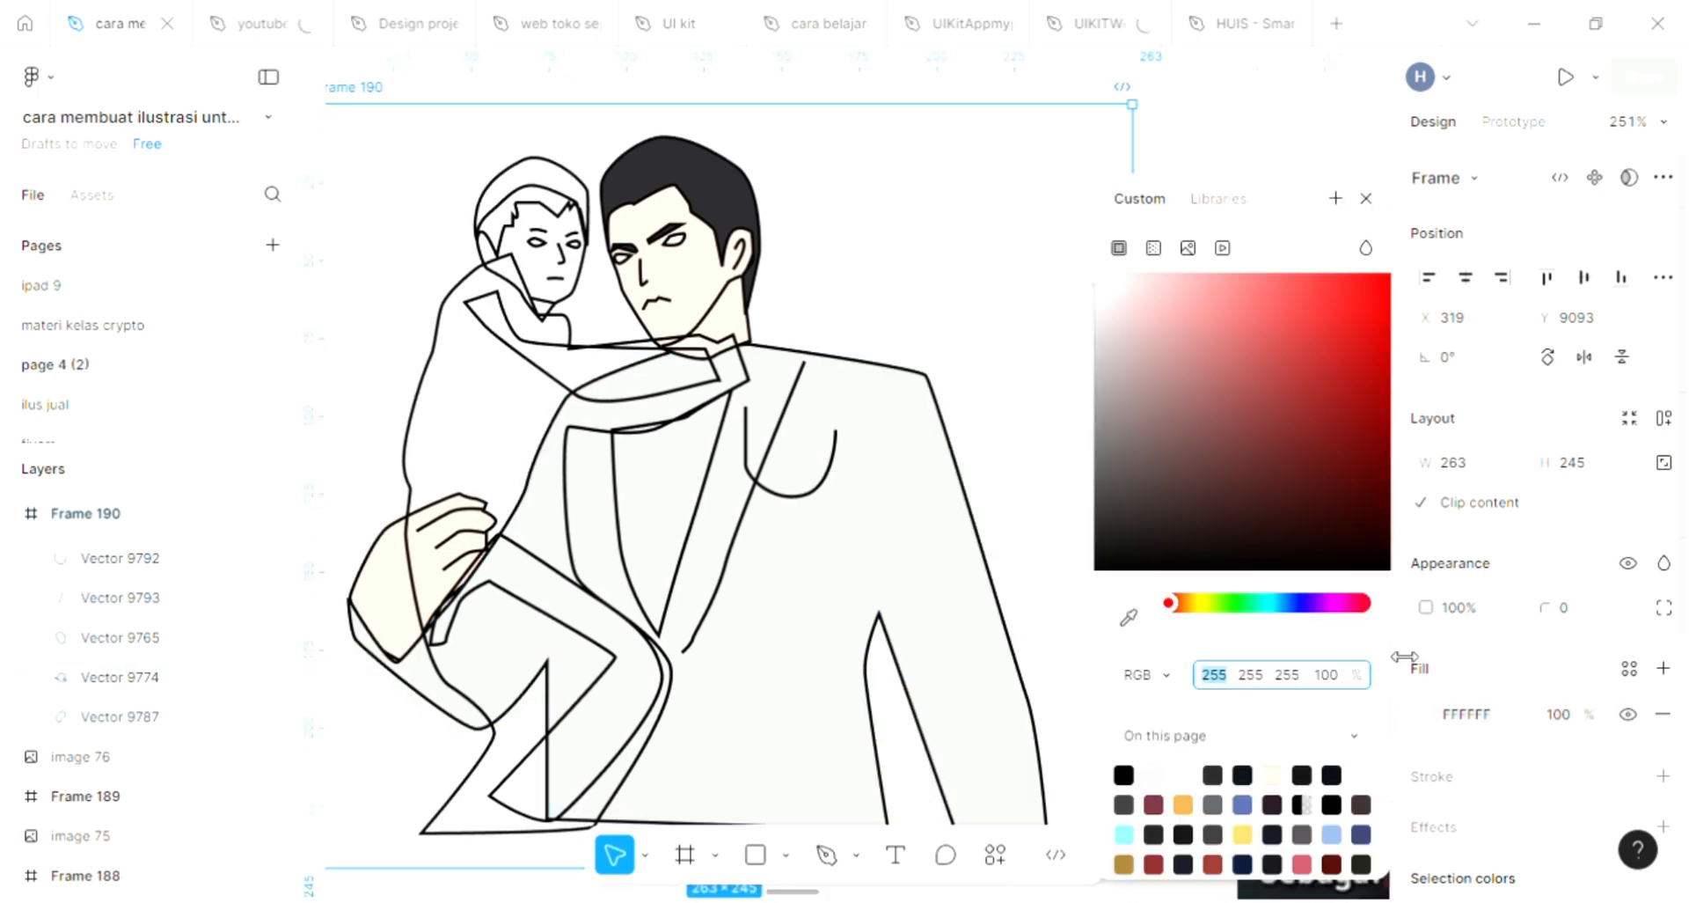
click(1190, 297)
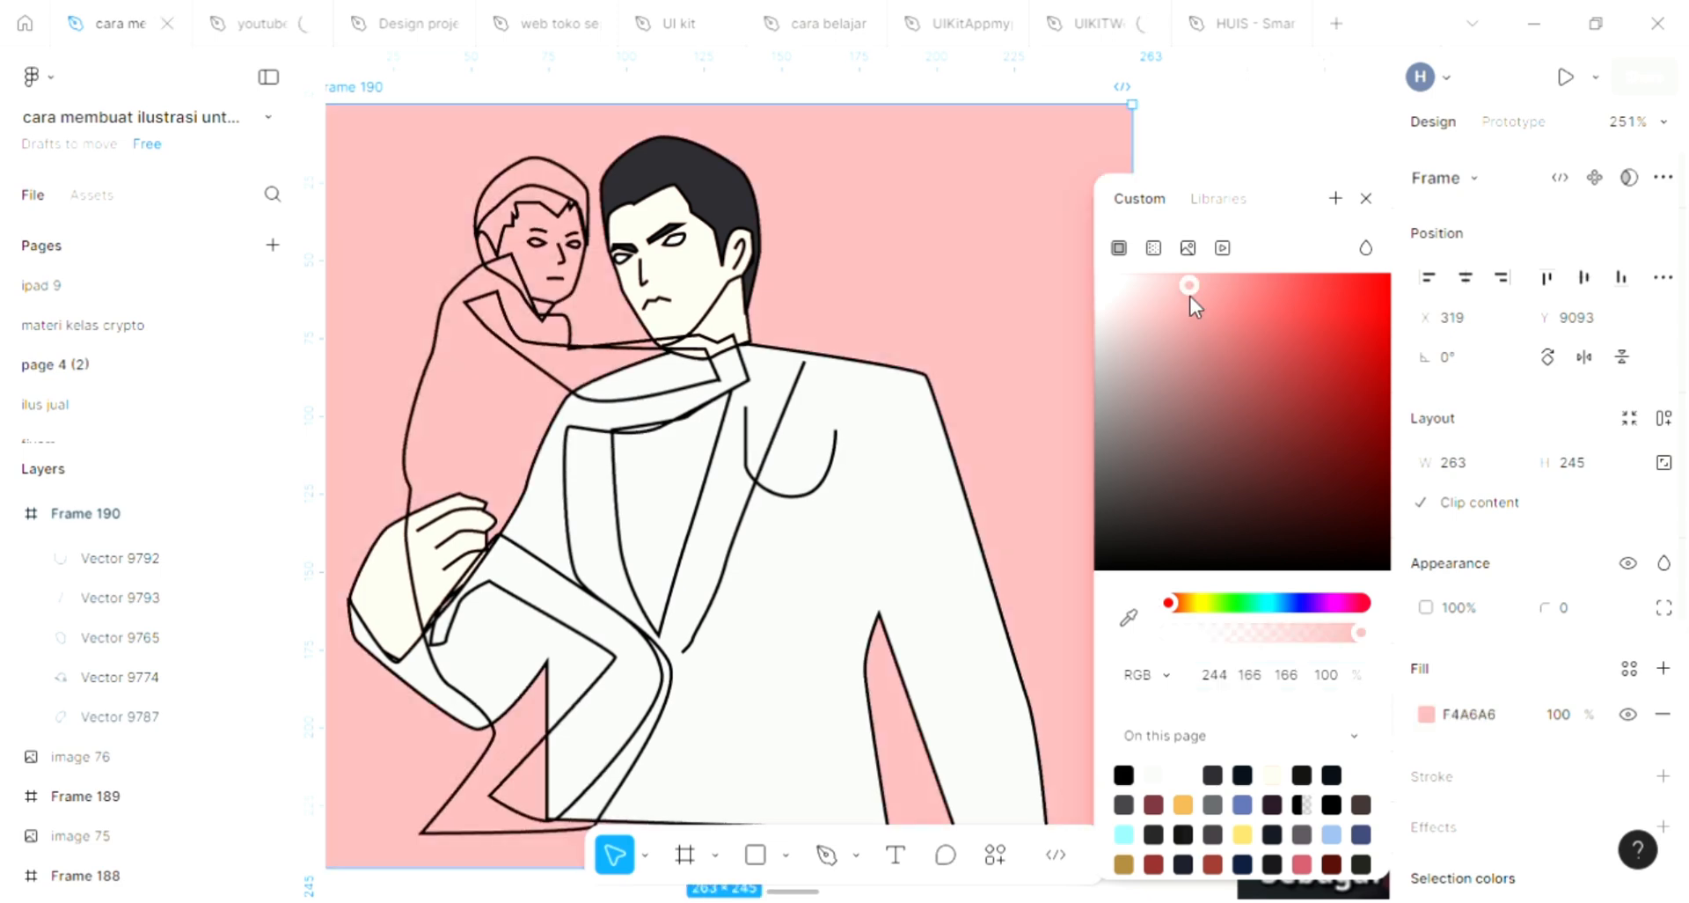
click(1154, 249)
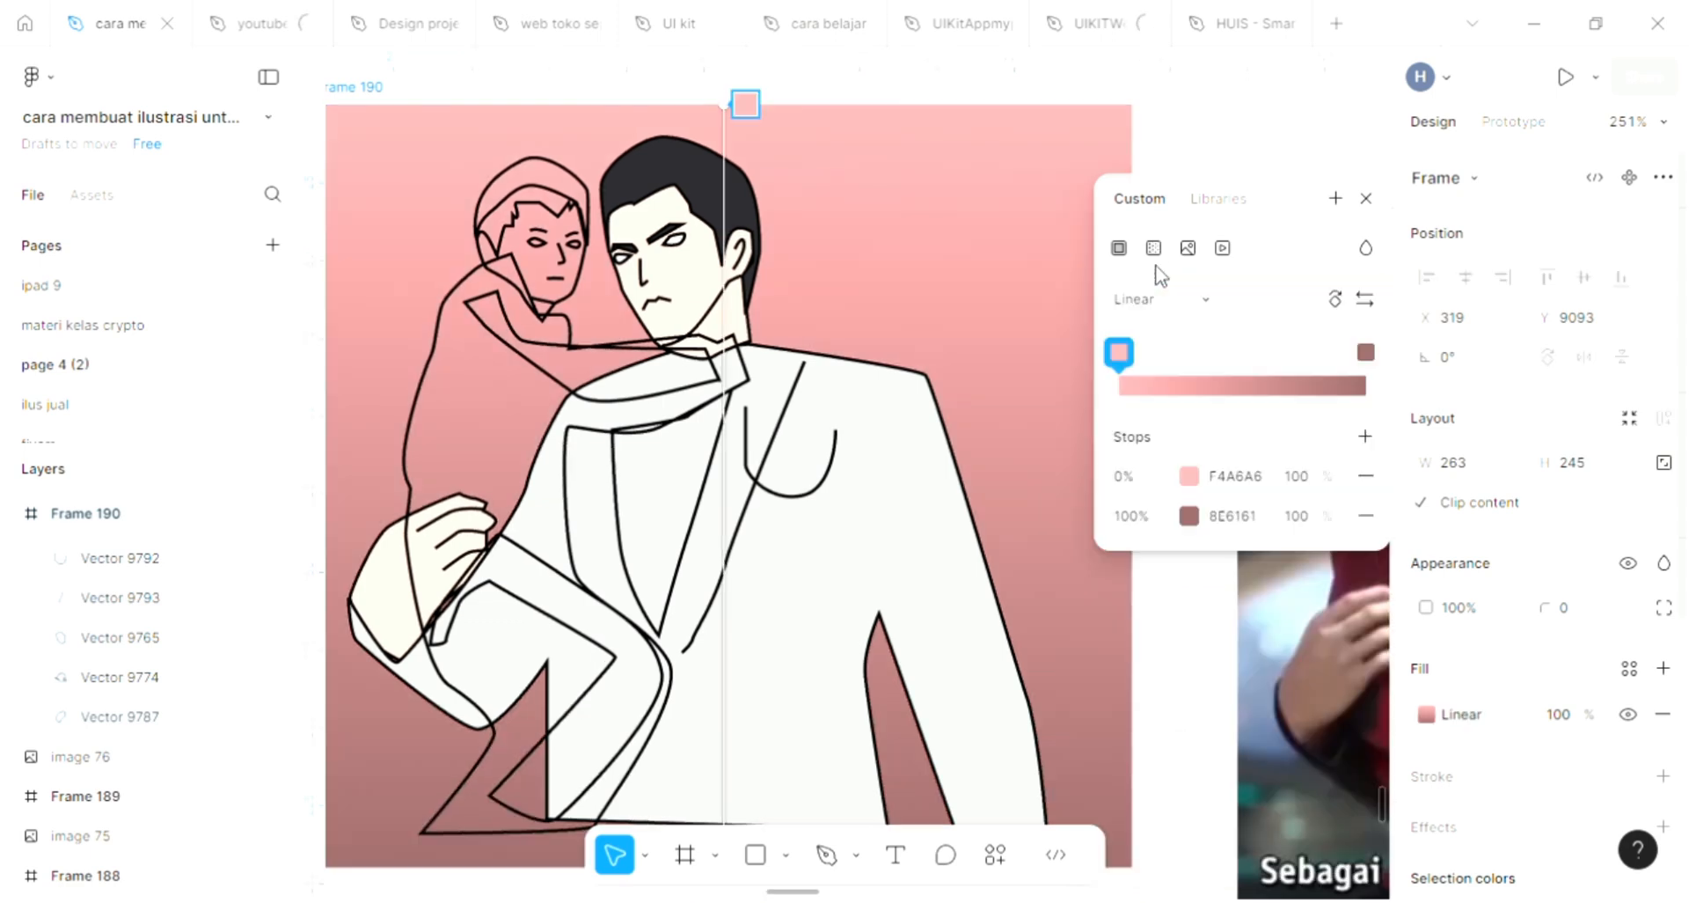
Step: Change the hue of the background gradient's 0% stop to light green, A6F4AF, and finish editing the gradient
click(1365, 353)
click(1365, 354)
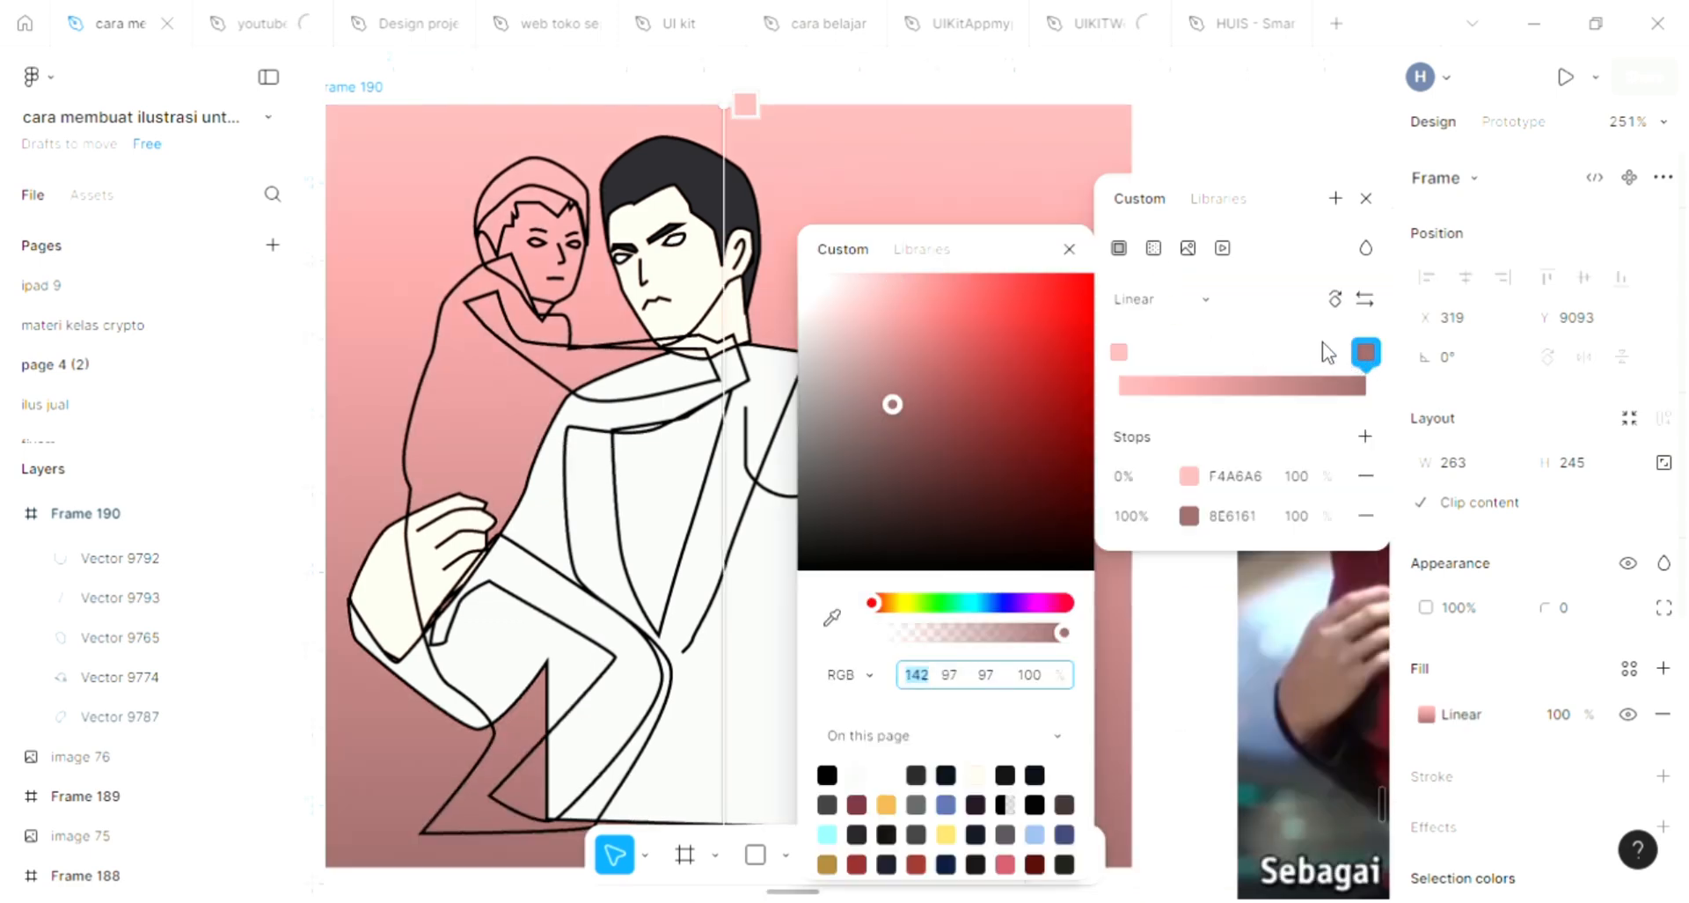
click(1188, 476)
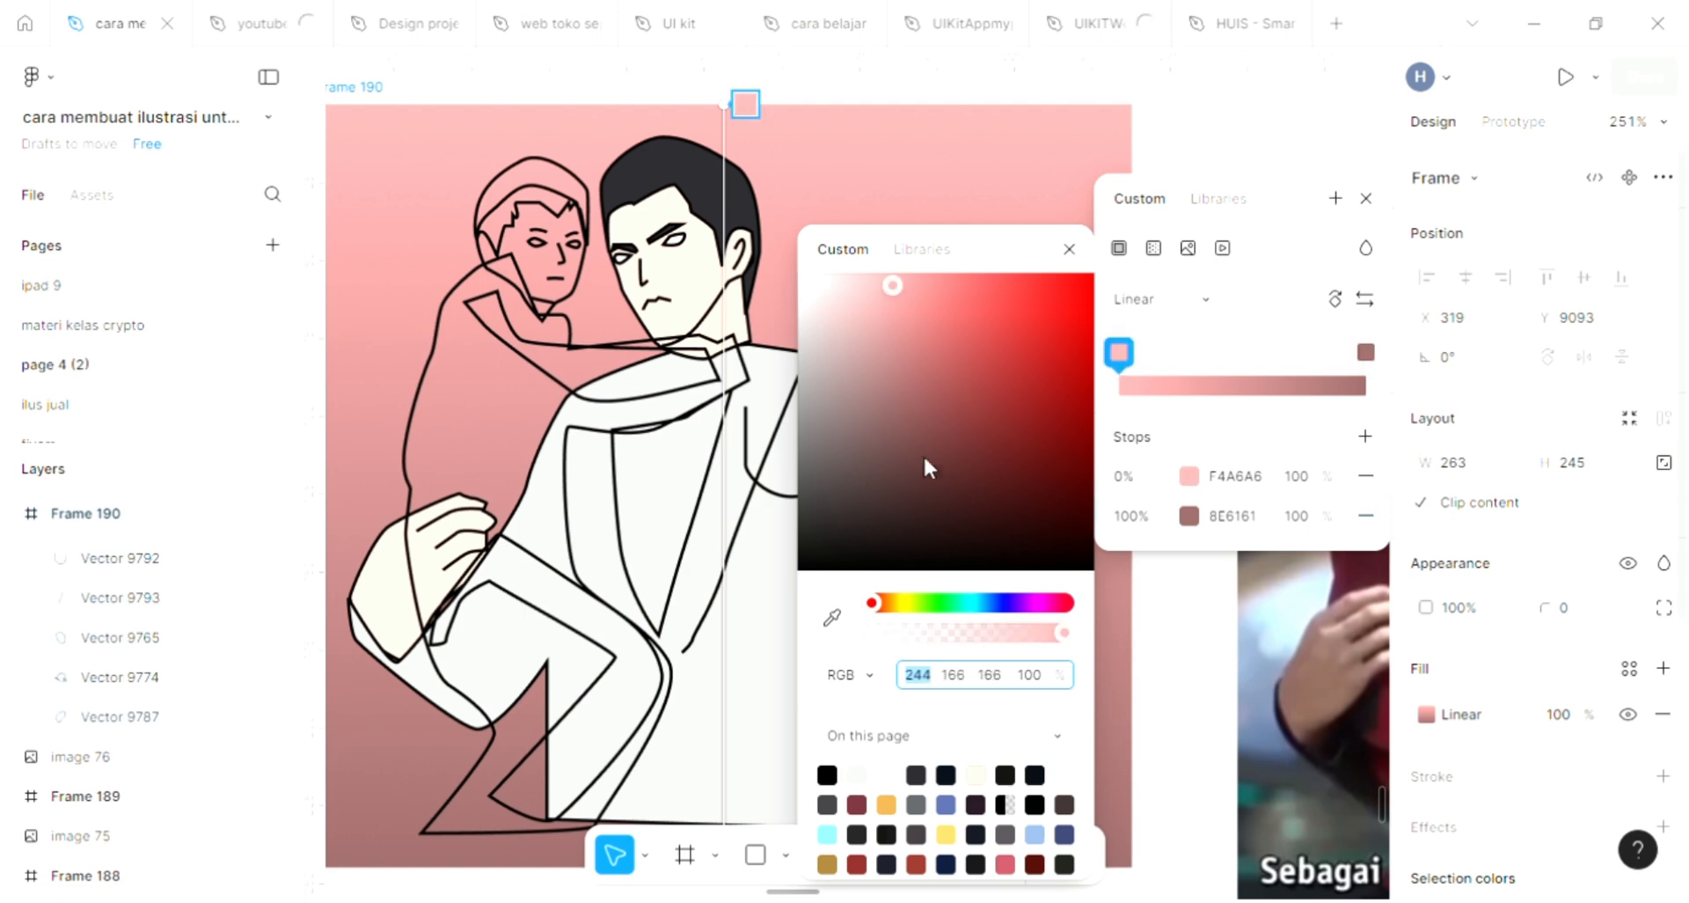
click(897, 603)
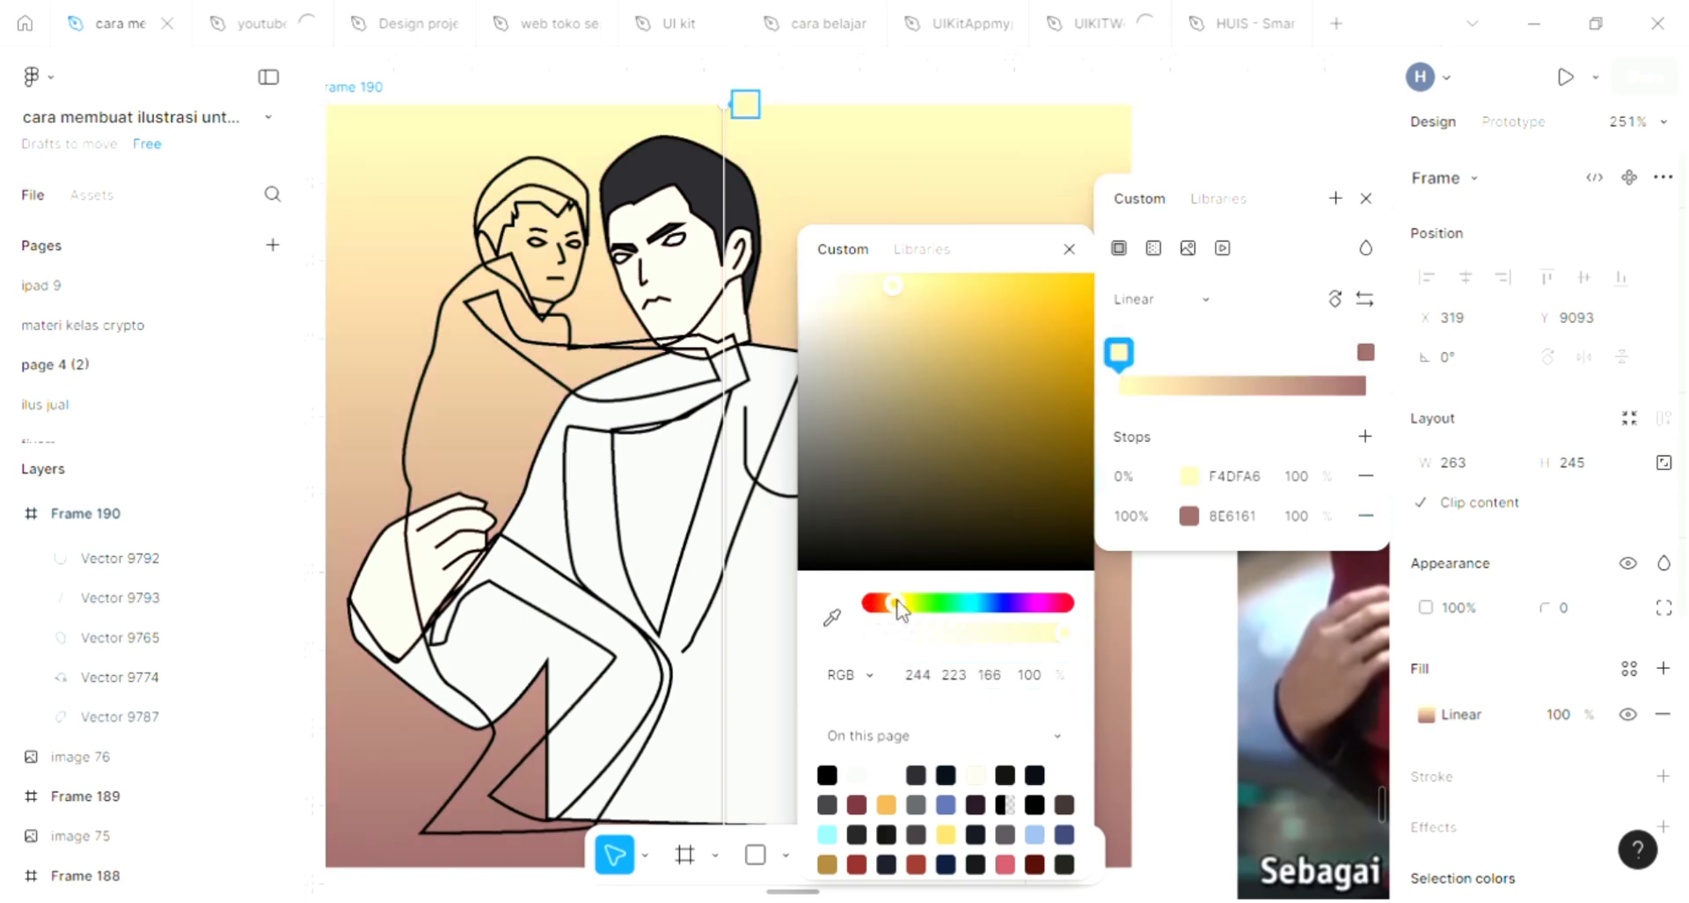
click(922, 604)
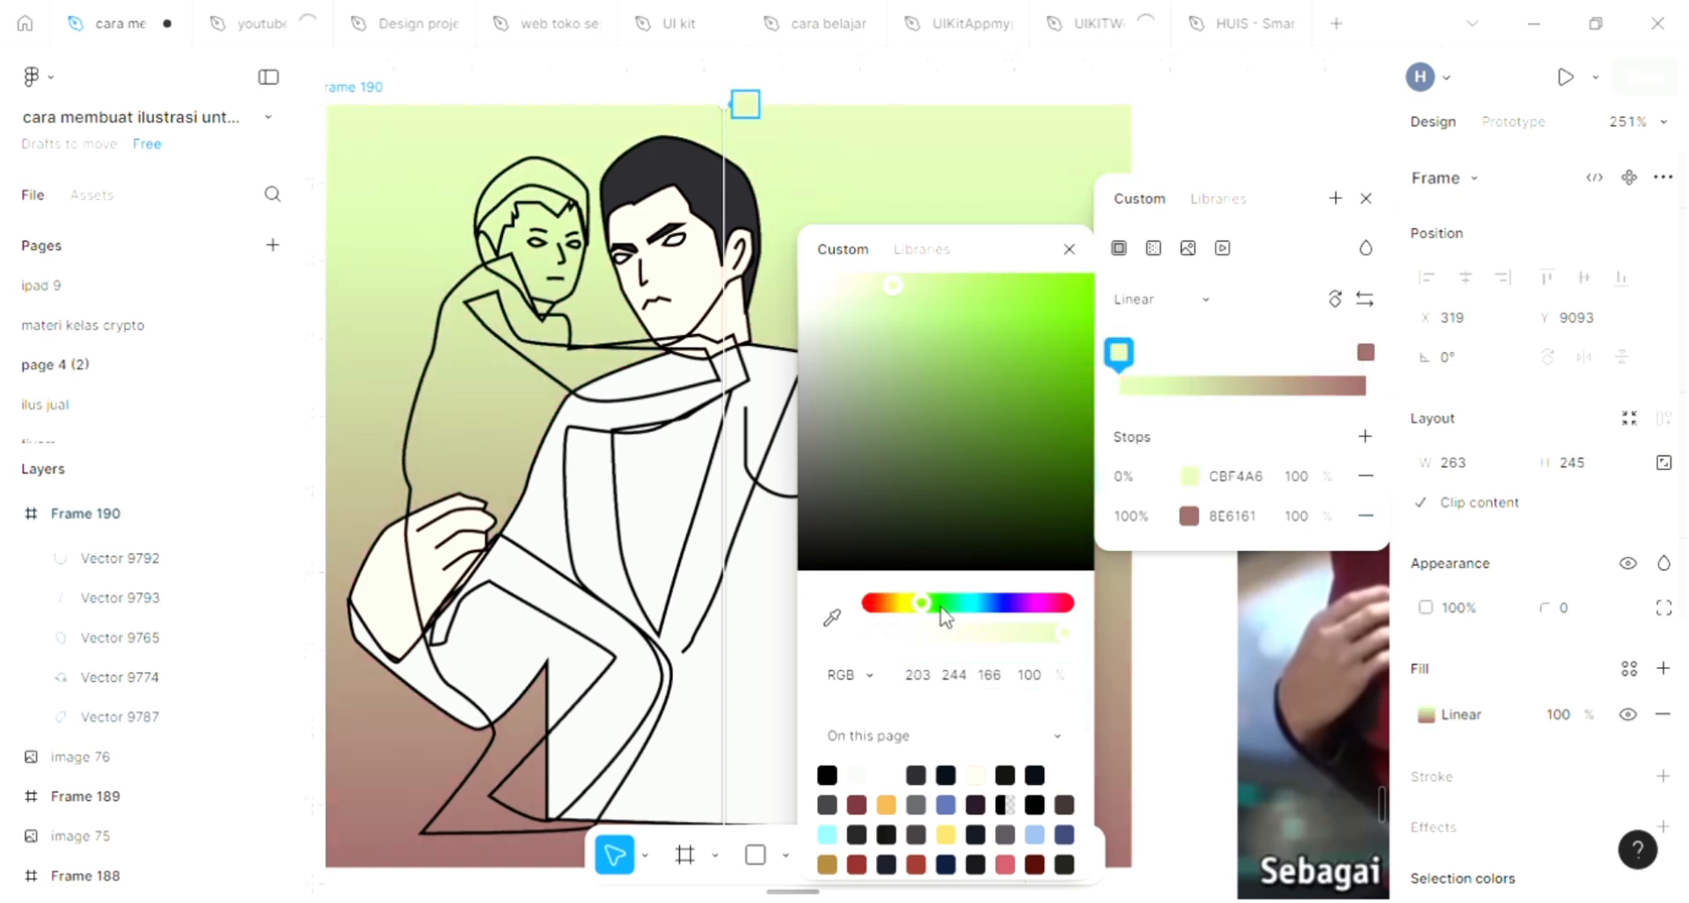
click(941, 604)
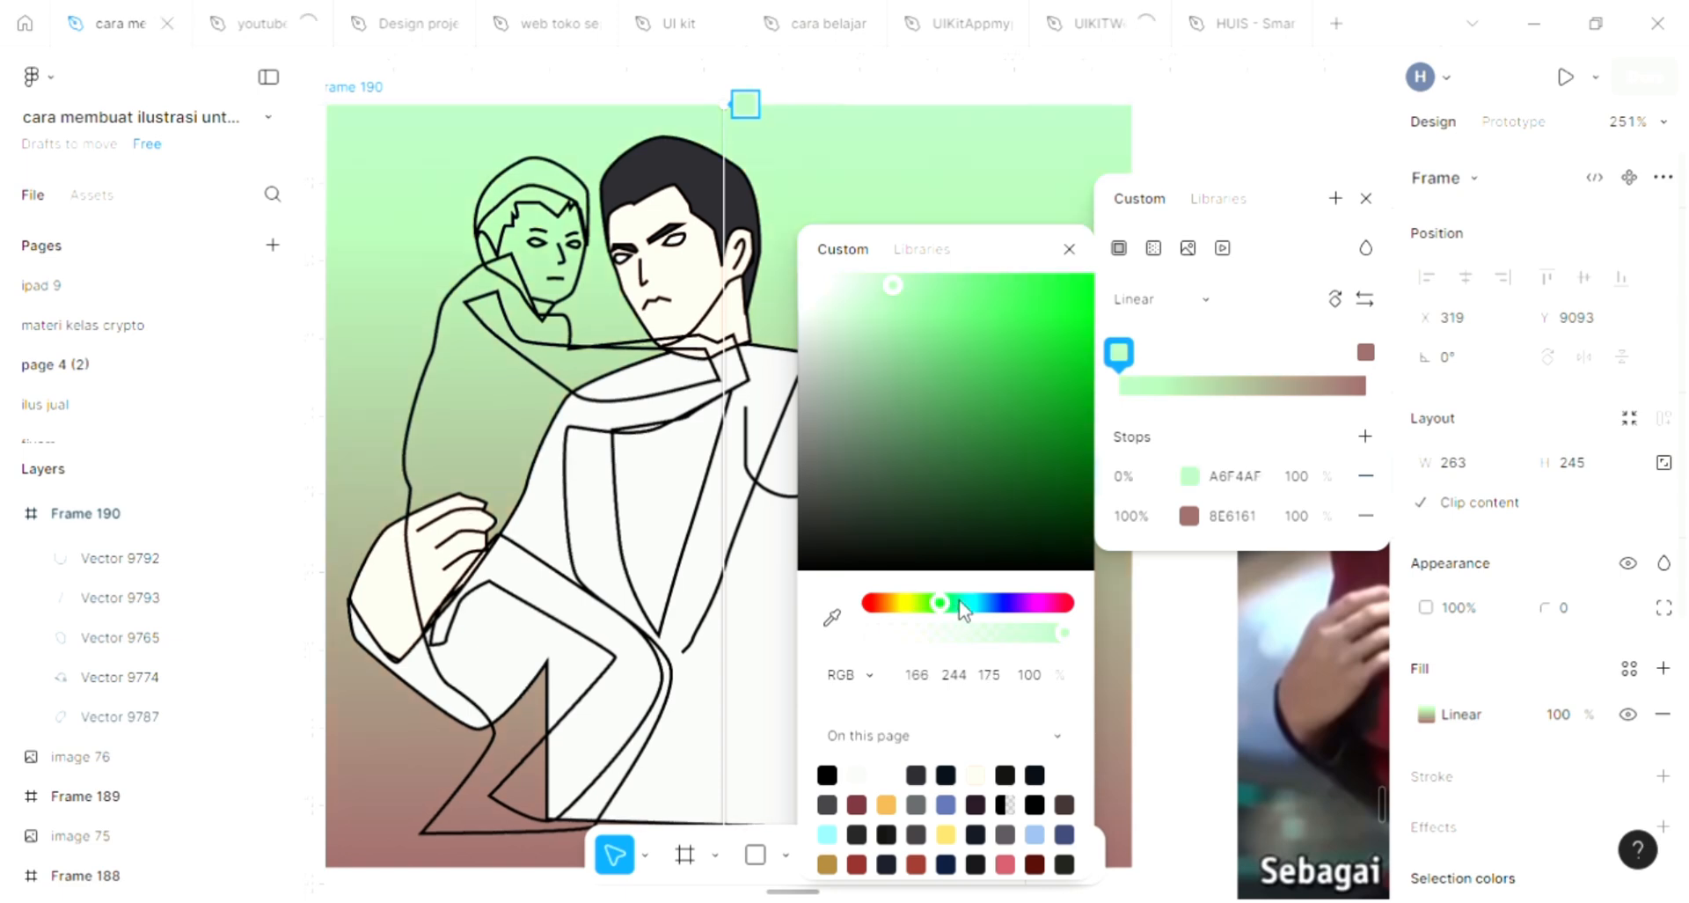
key(Escape)
Step: Add a fill to the child's hair shape and colour it with the man's hair colour 29282D
scroll(1075, 633, left, 3)
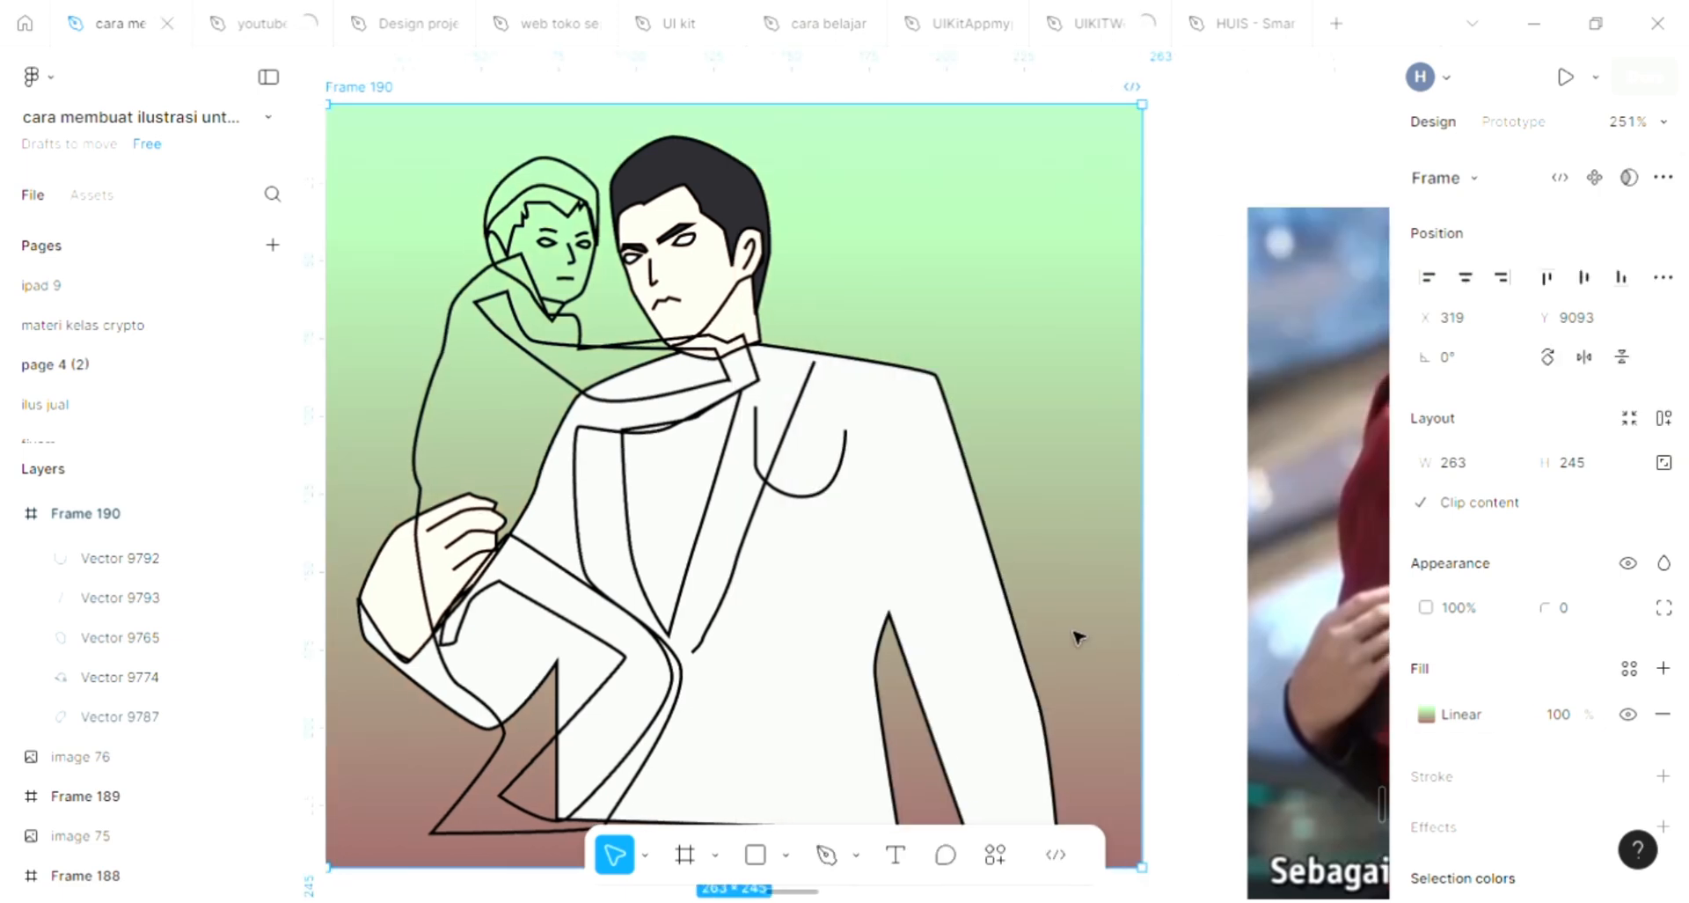
scroll(1075, 634, left, 3)
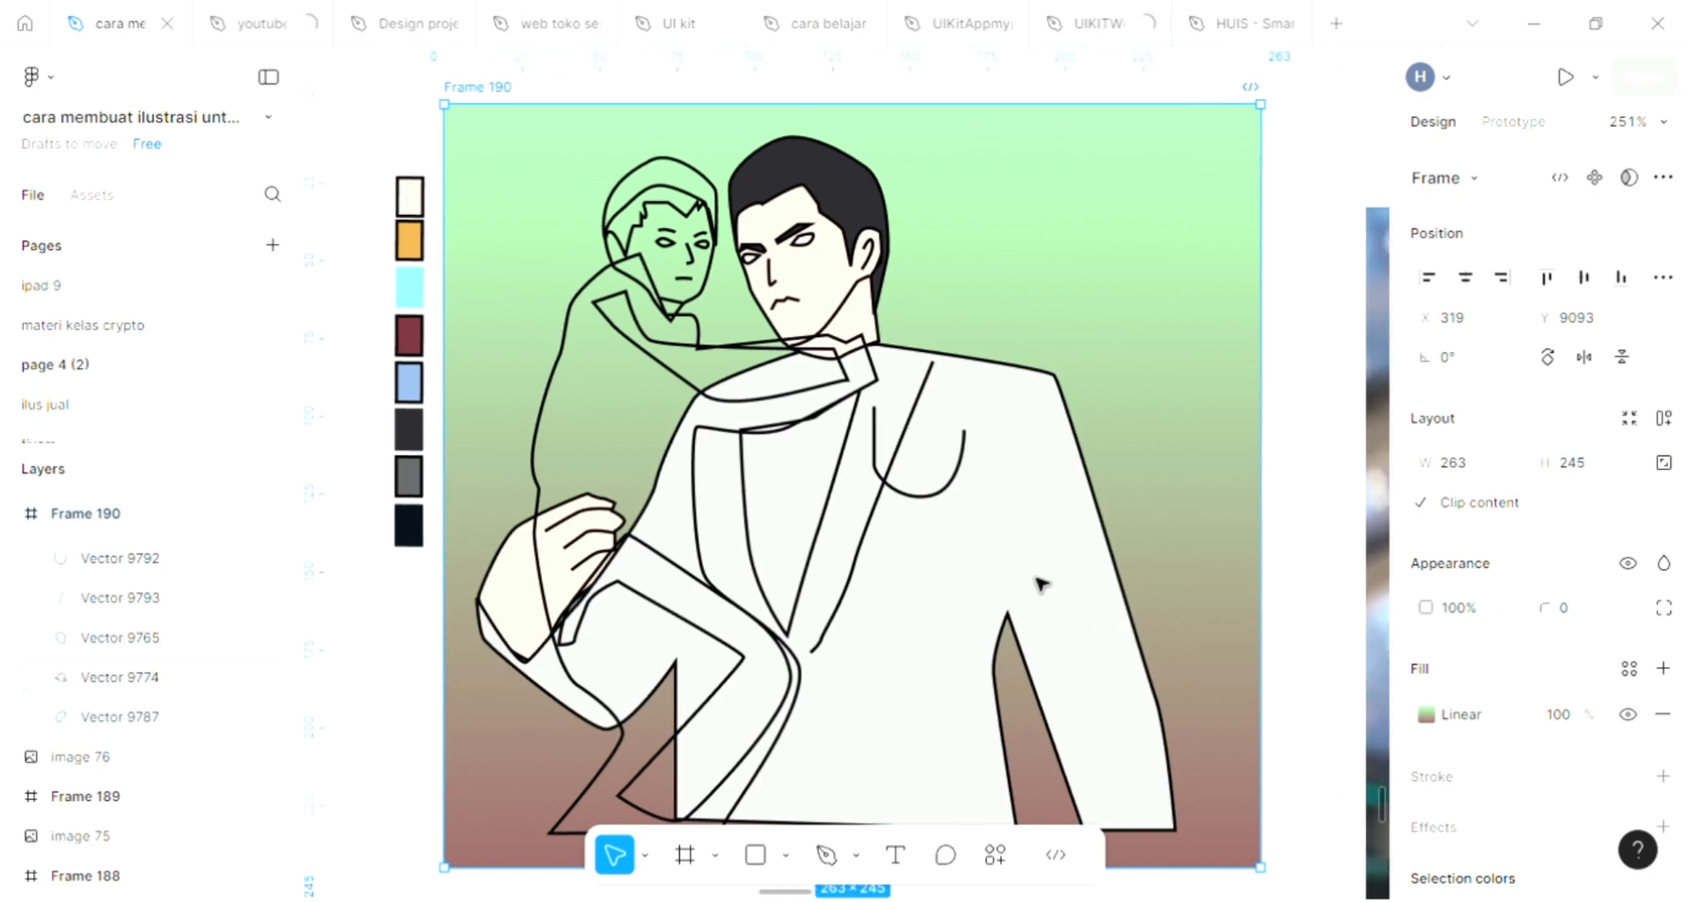
ctrl+scroll(638, 195, up, 2)
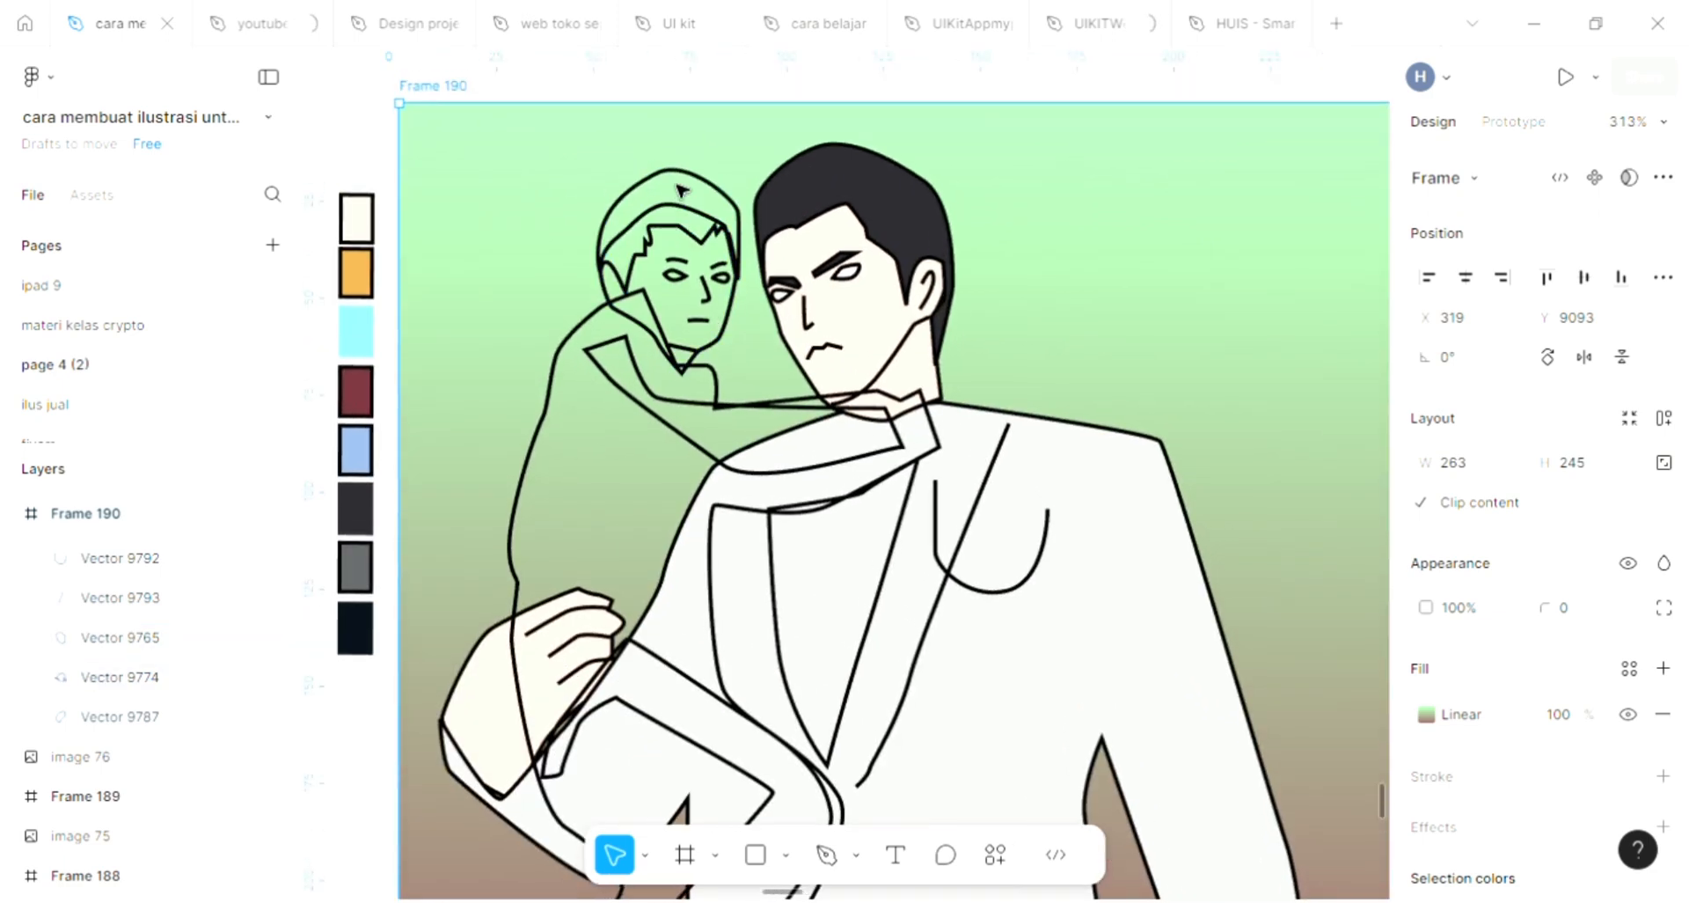
click(682, 182)
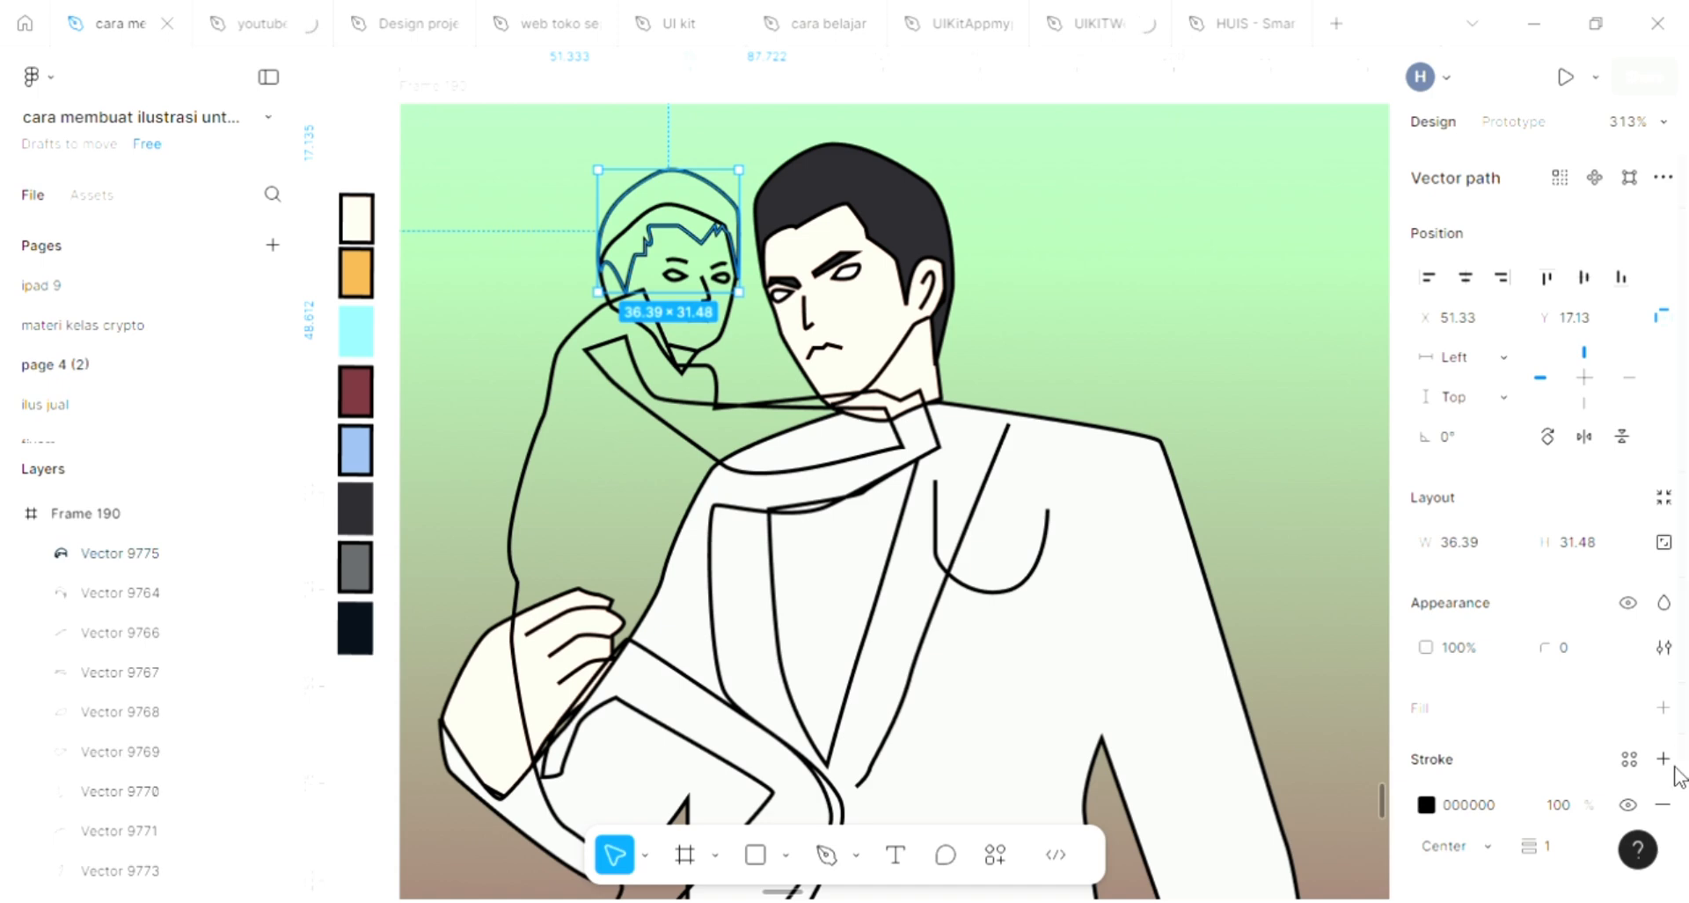
click(1661, 708)
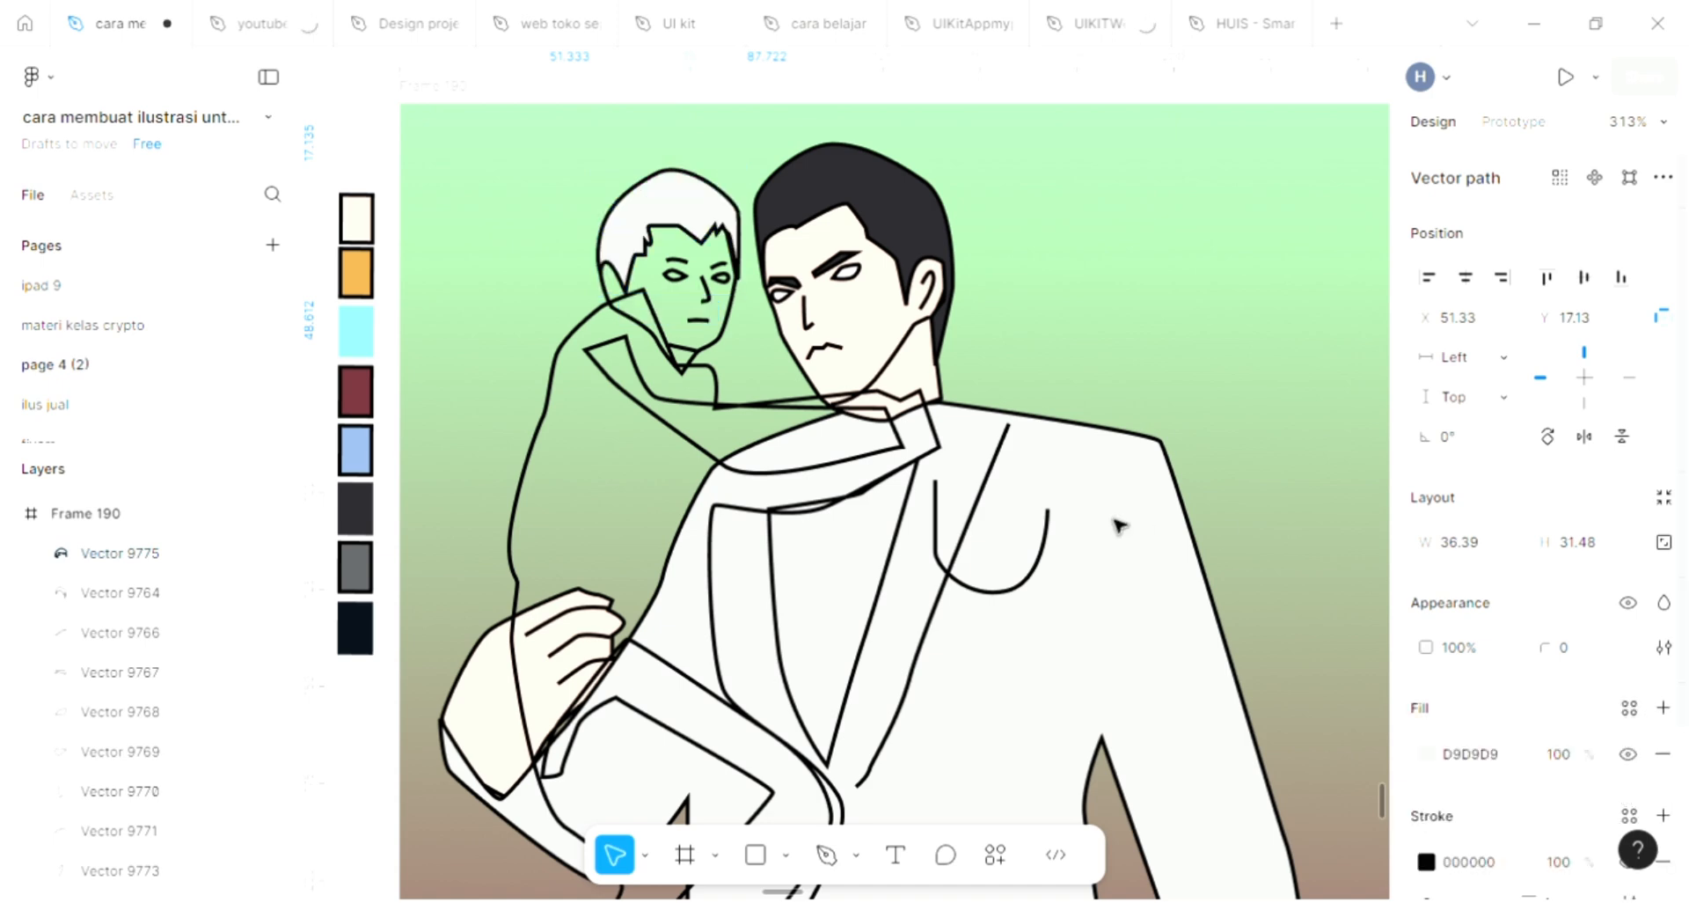
scroll(1014, 610, down, 1)
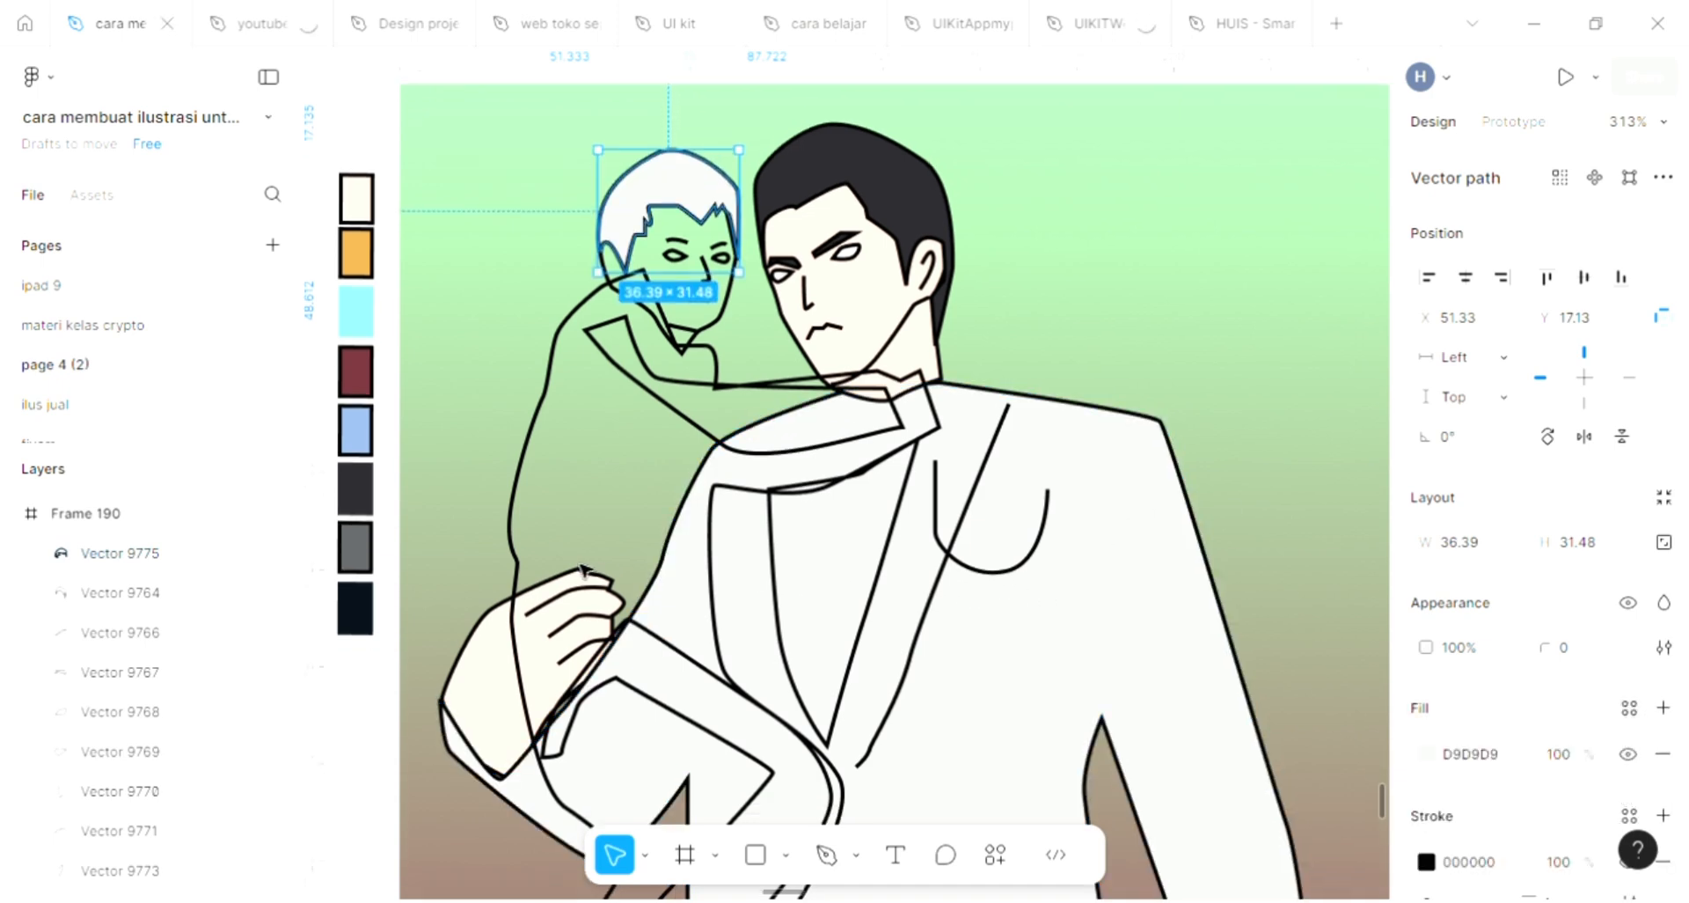
scroll(580, 570, left, 1)
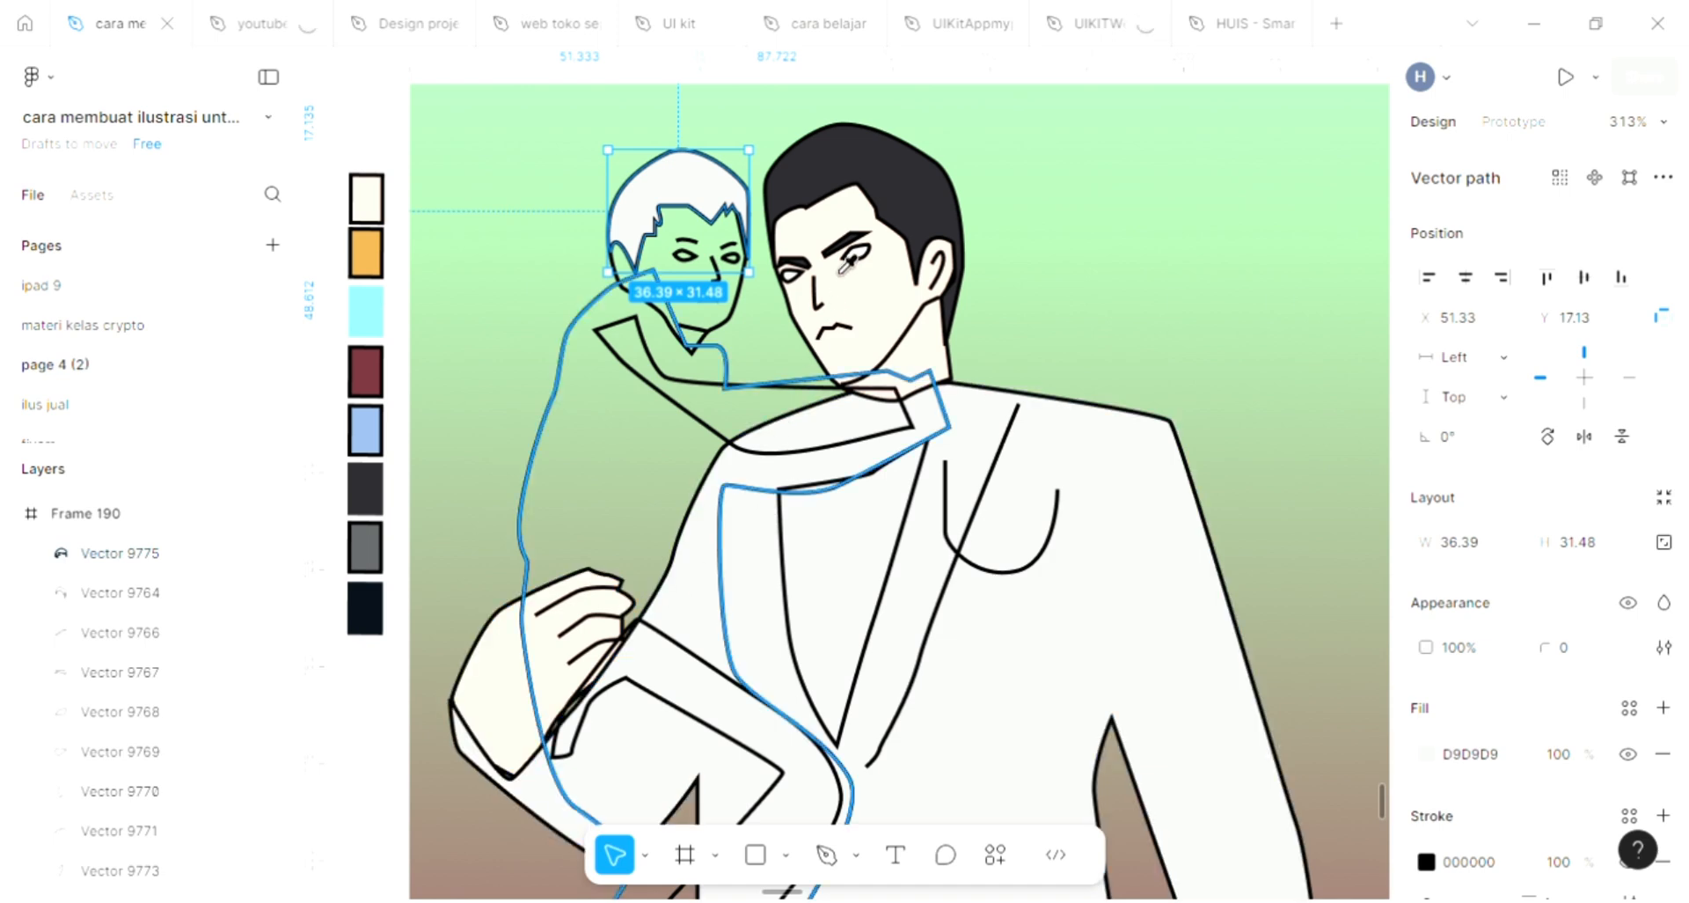
click(890, 218)
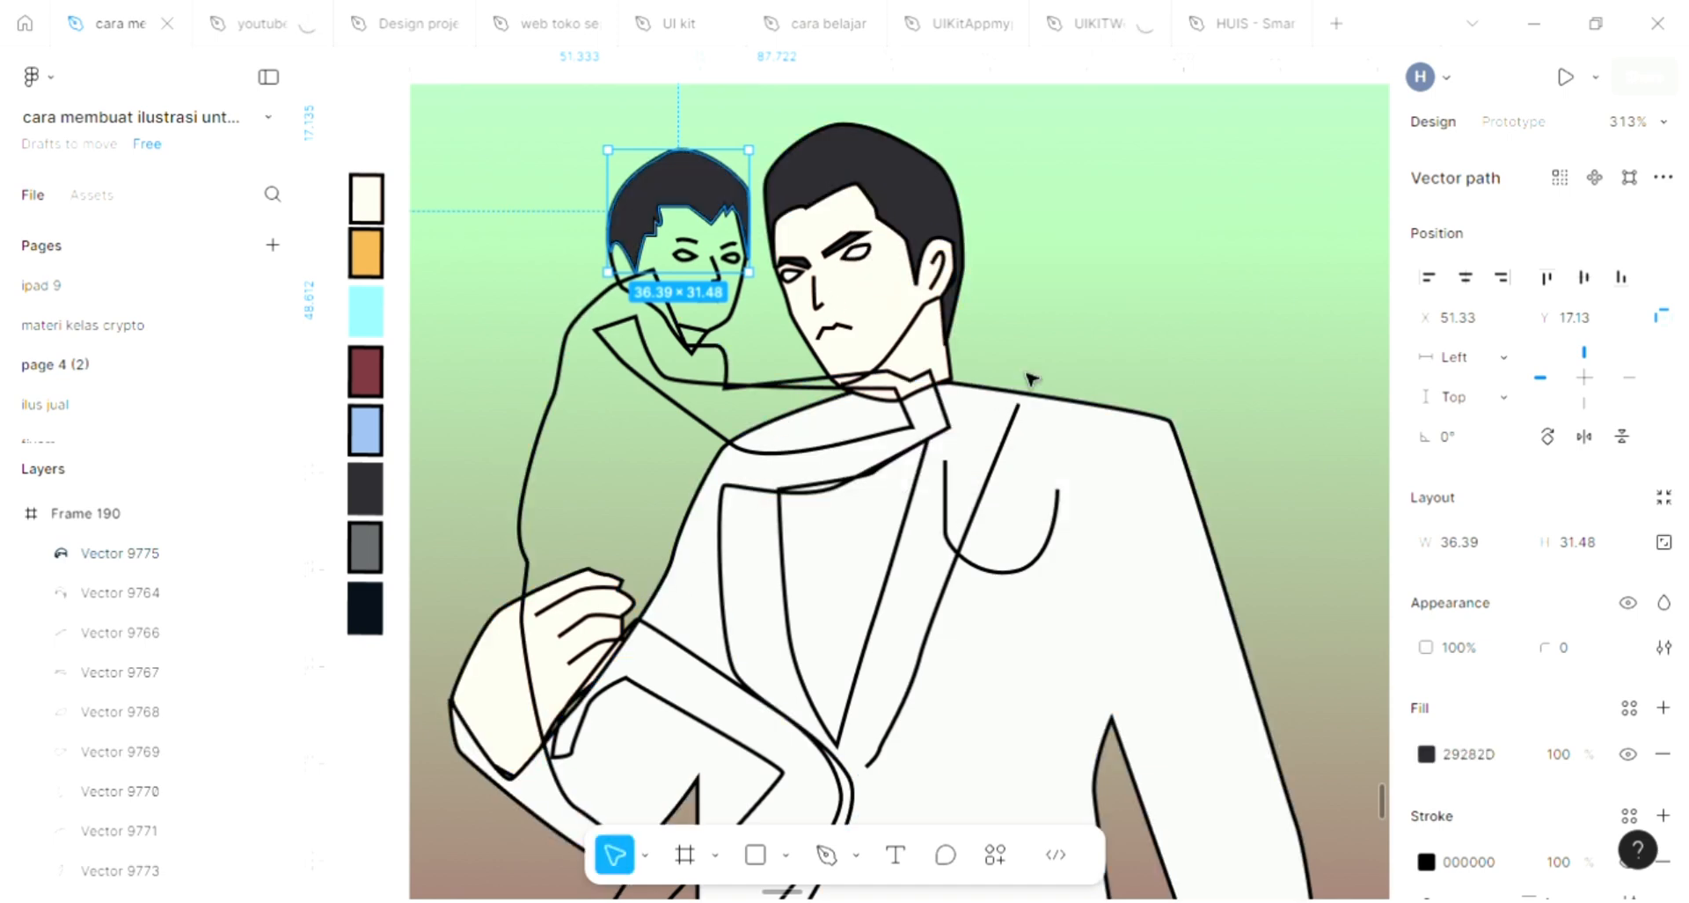
Step: Add a fill to the child's face shape, send it to the back and colour it with the man's skin tone FFE2D3
click(749, 338)
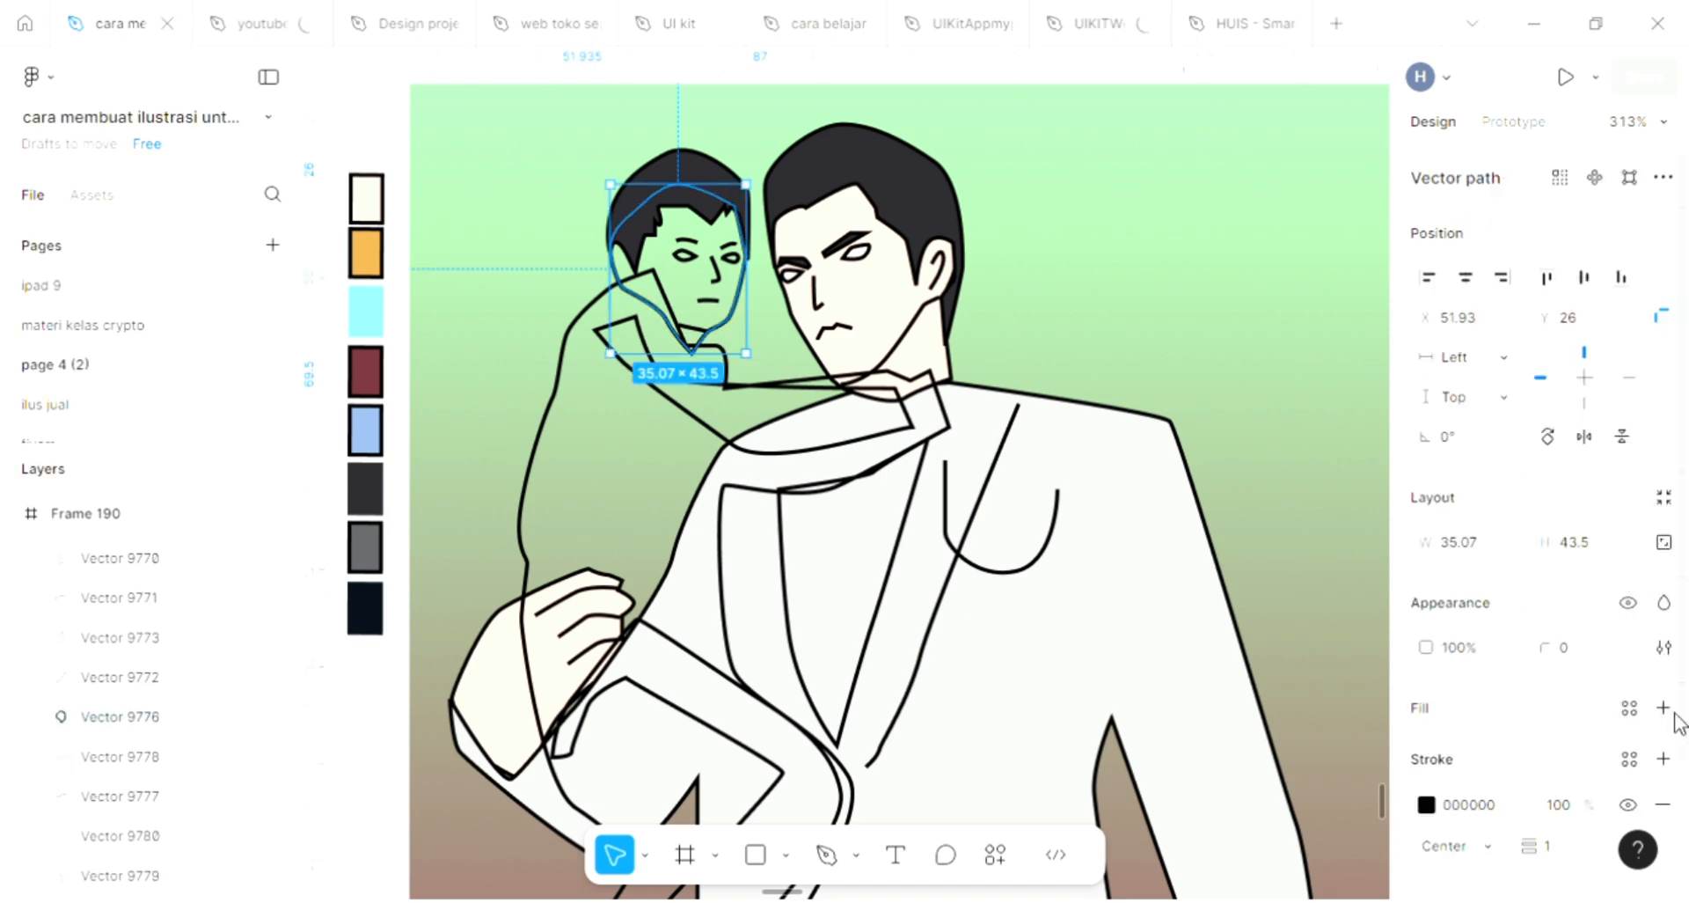
click(1663, 709)
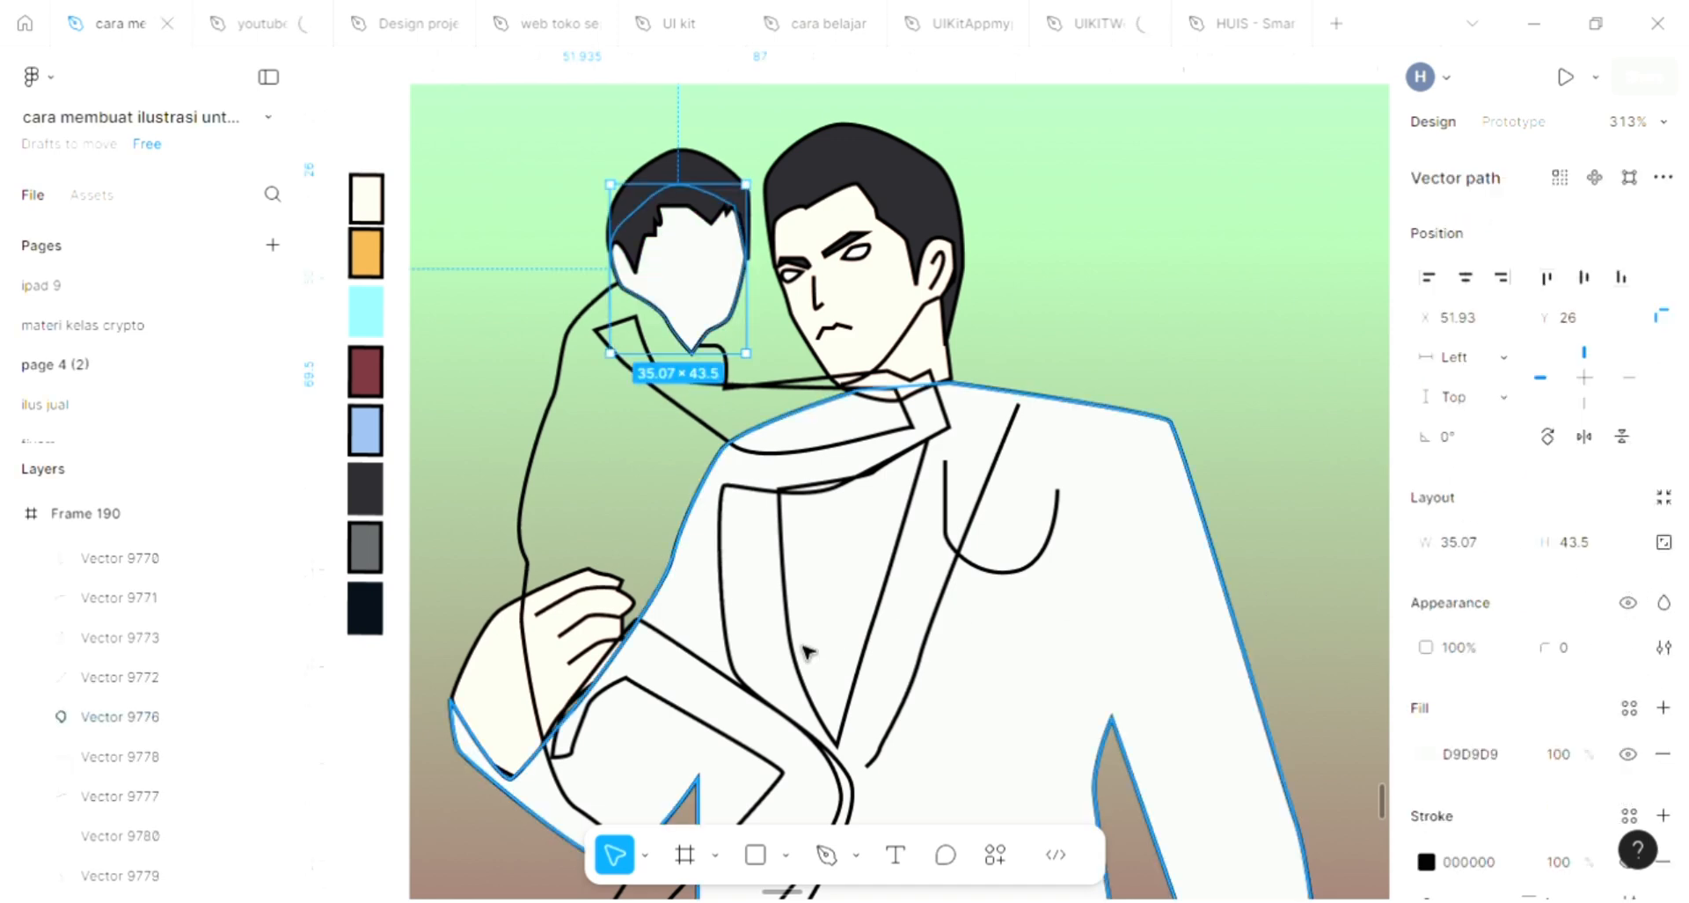
key(ctrl+shift+bracketleft)
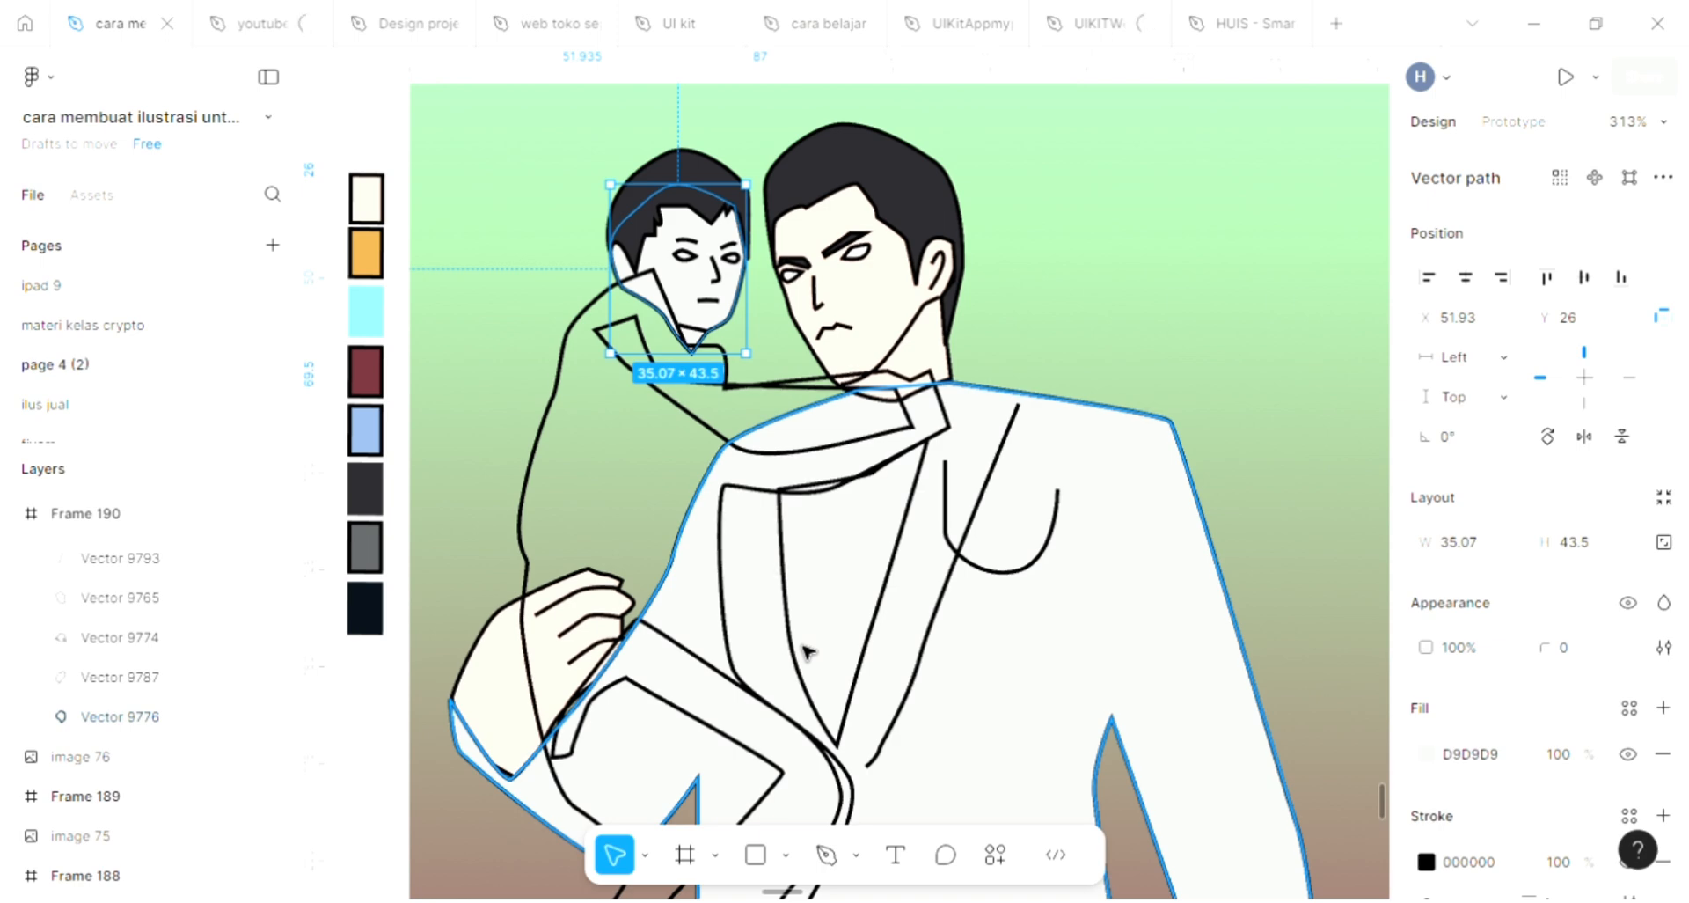
key(i)
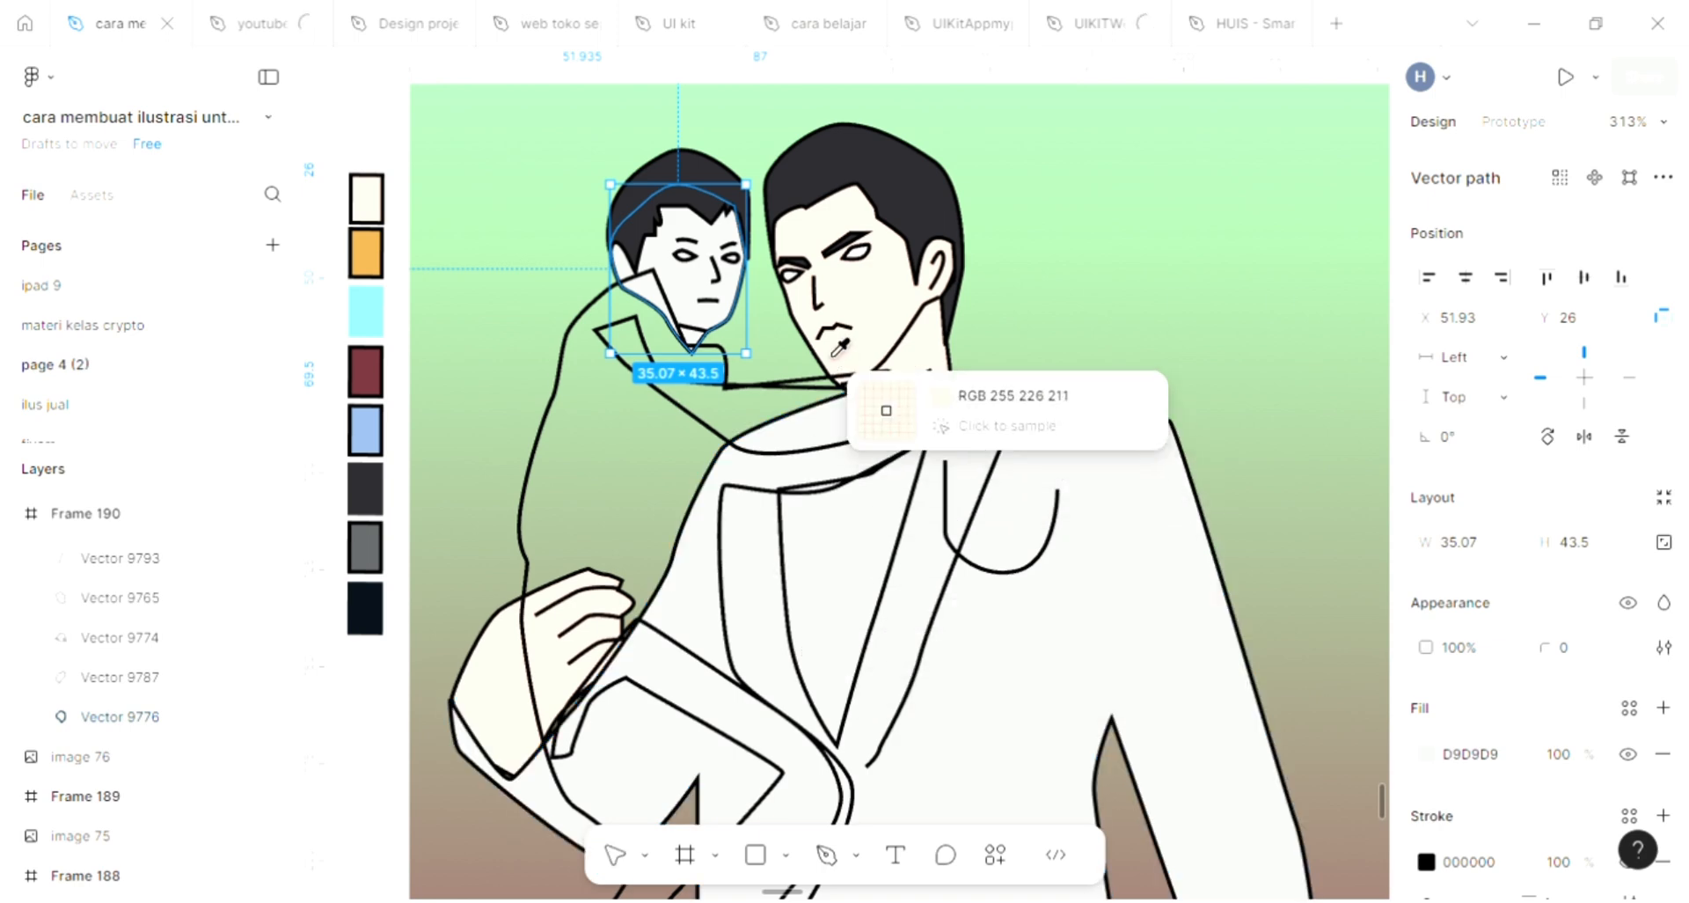
click(891, 317)
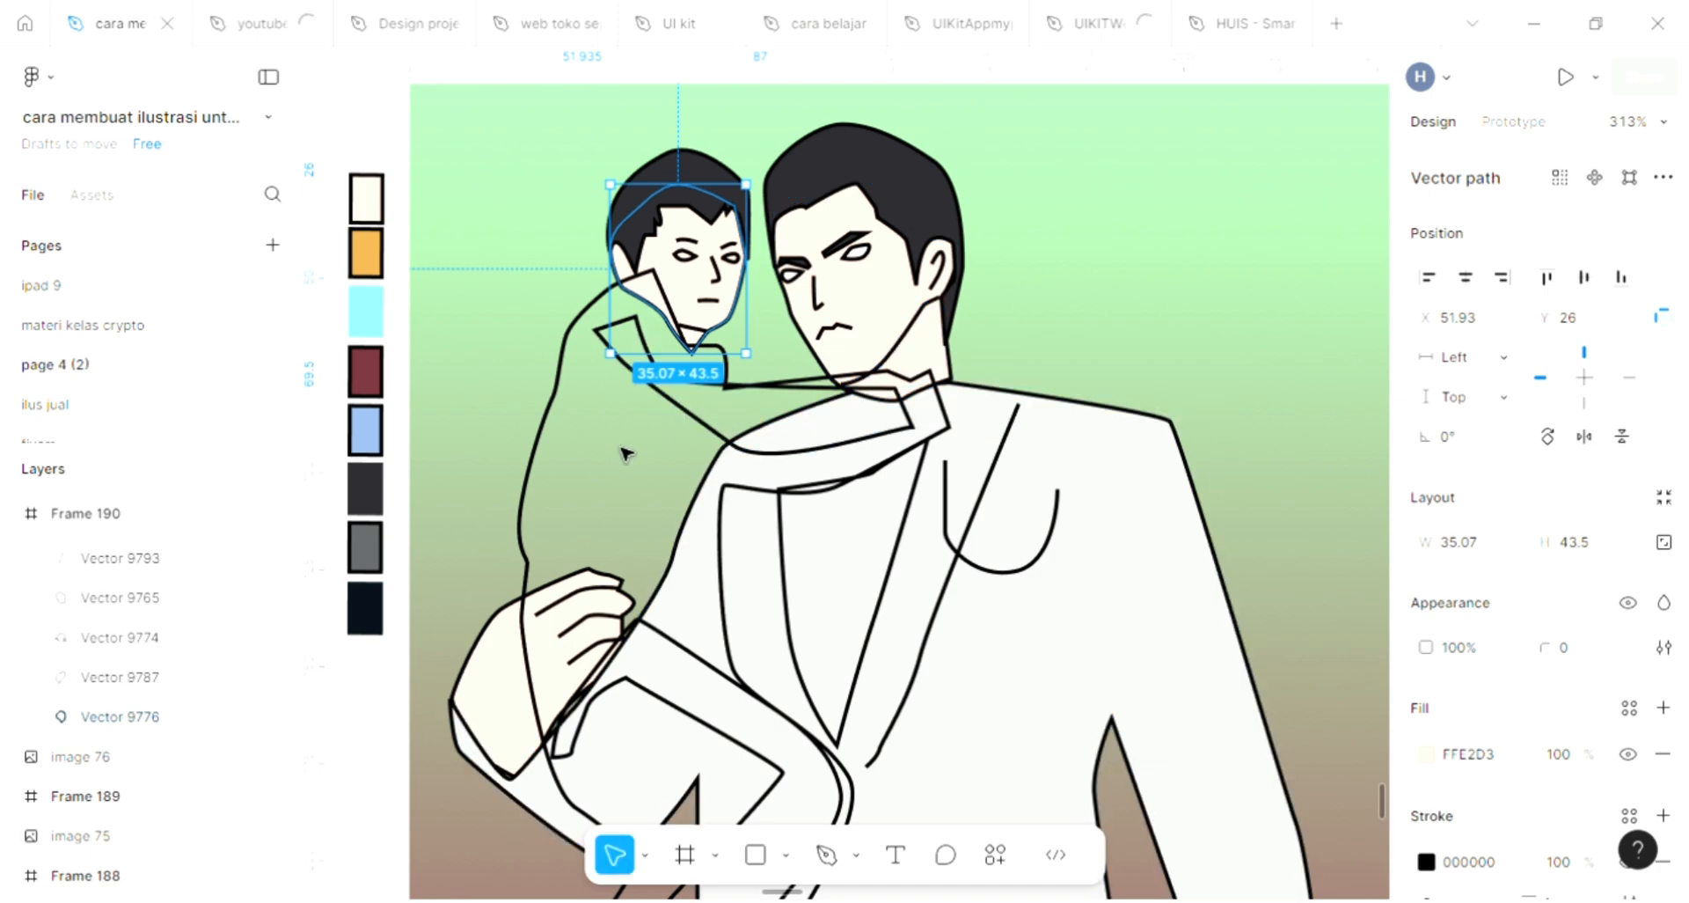
Step: Add a default D9D9D9 fill to the child's body shape and send it to the back, then send the man's jacket behind it
click(538, 464)
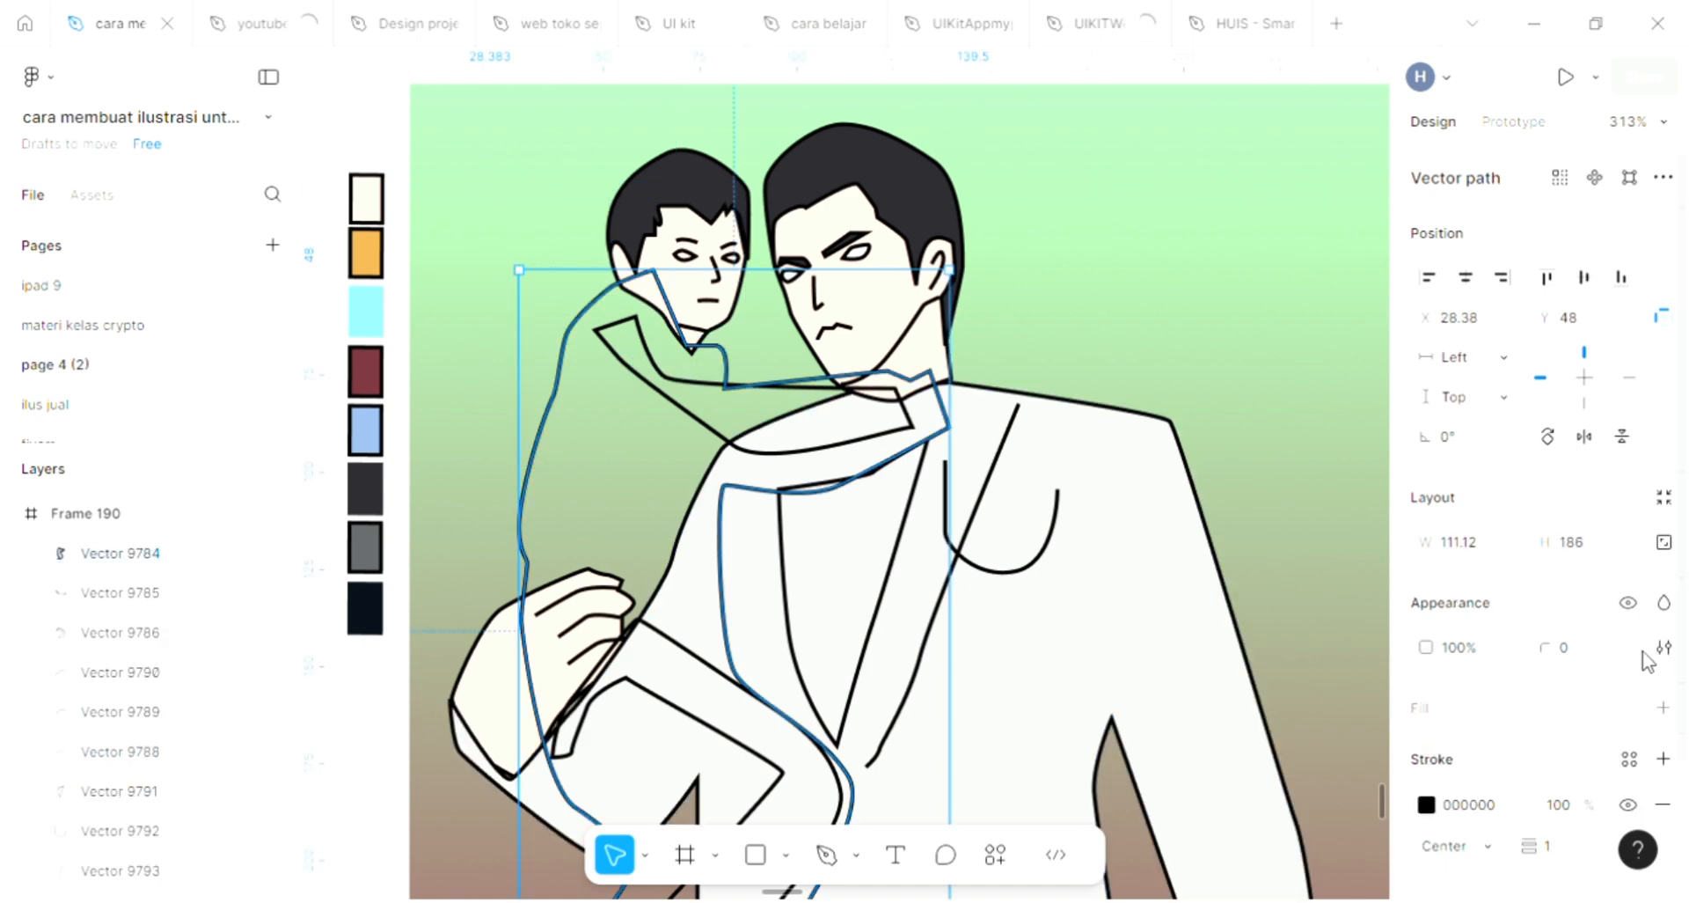
click(1664, 706)
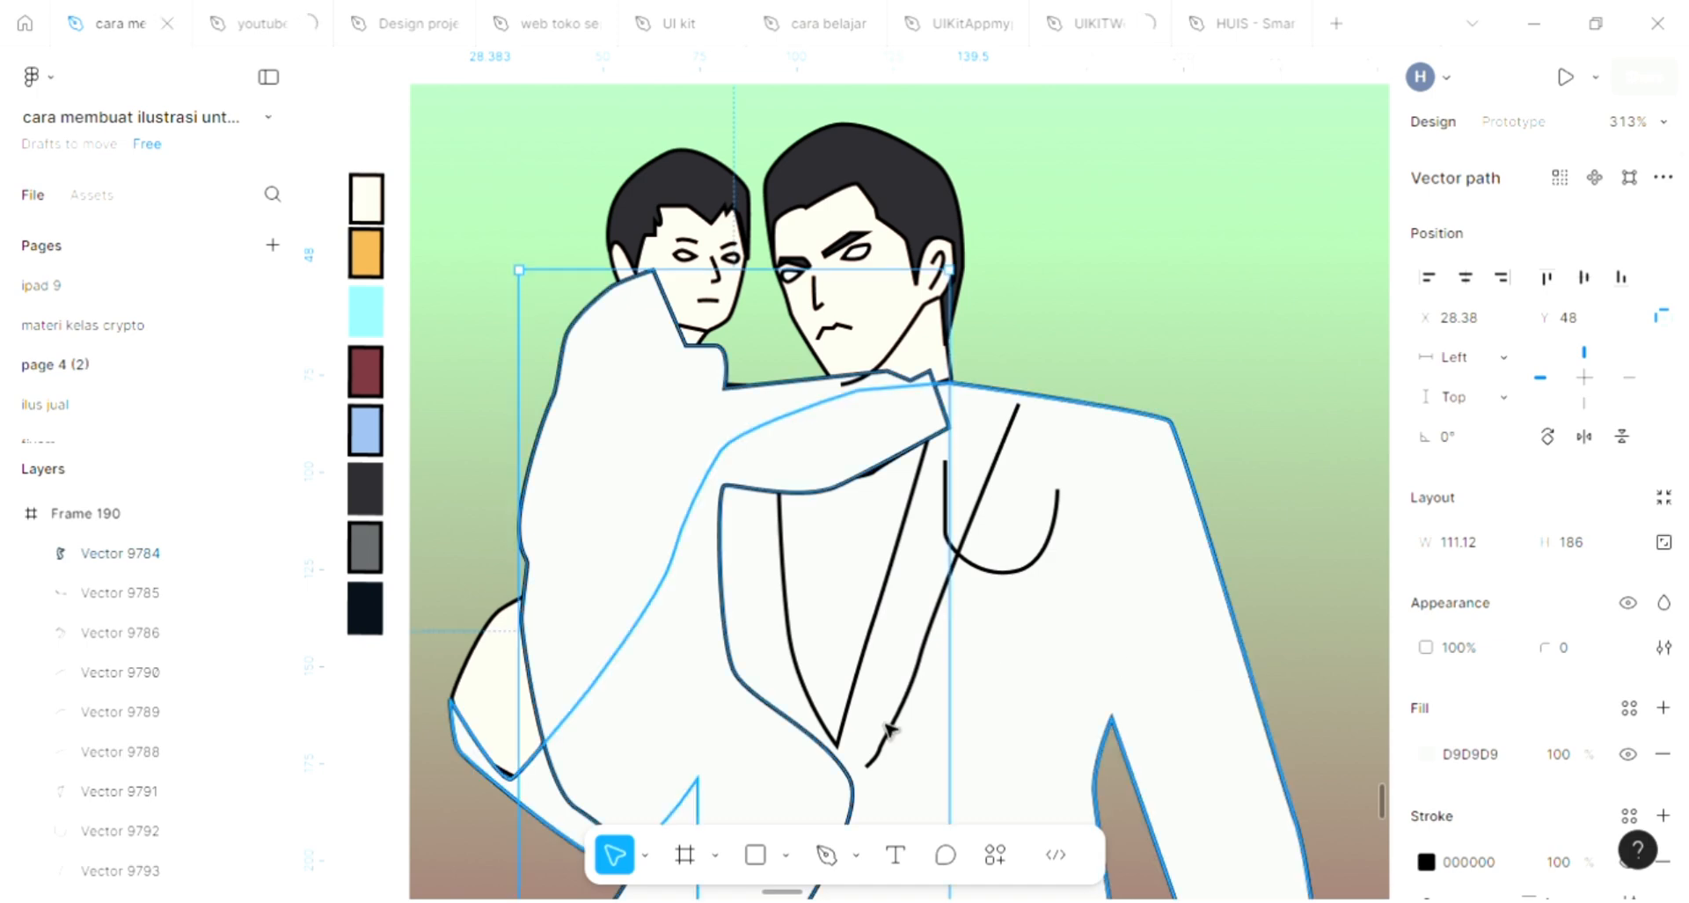
key(ctrl+shift+bracketleft)
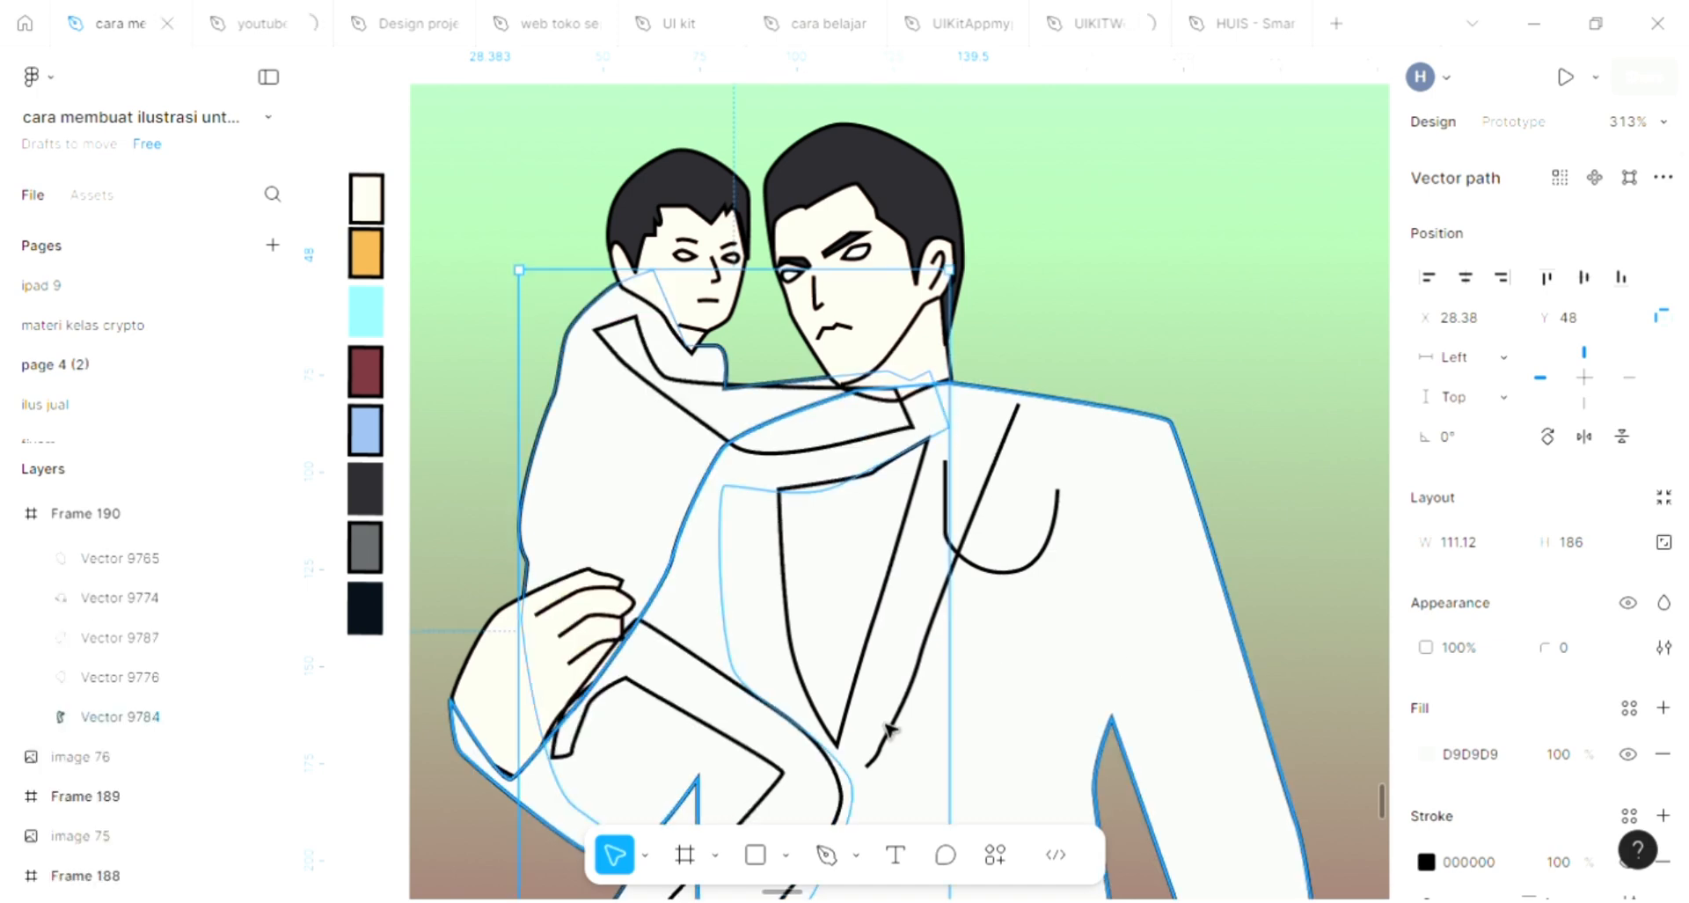
click(1047, 701)
key(ctrl+shift+bracketleft)
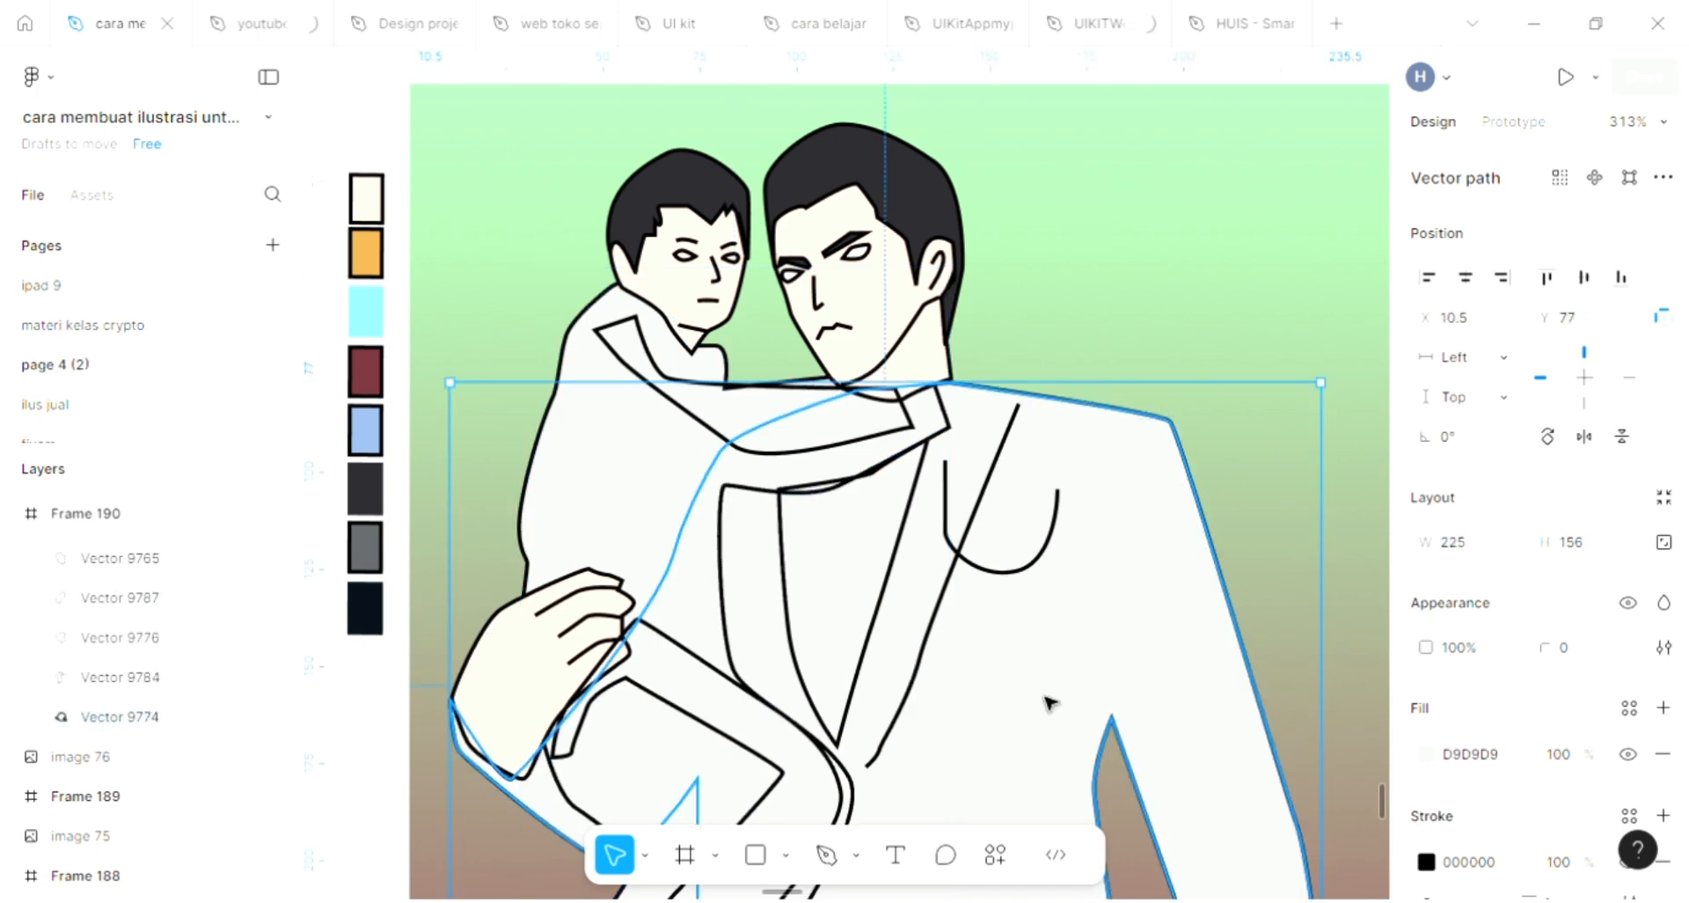
Step: Fill the child's body shape with the maroon palette swatch colour 70313A
click(1038, 286)
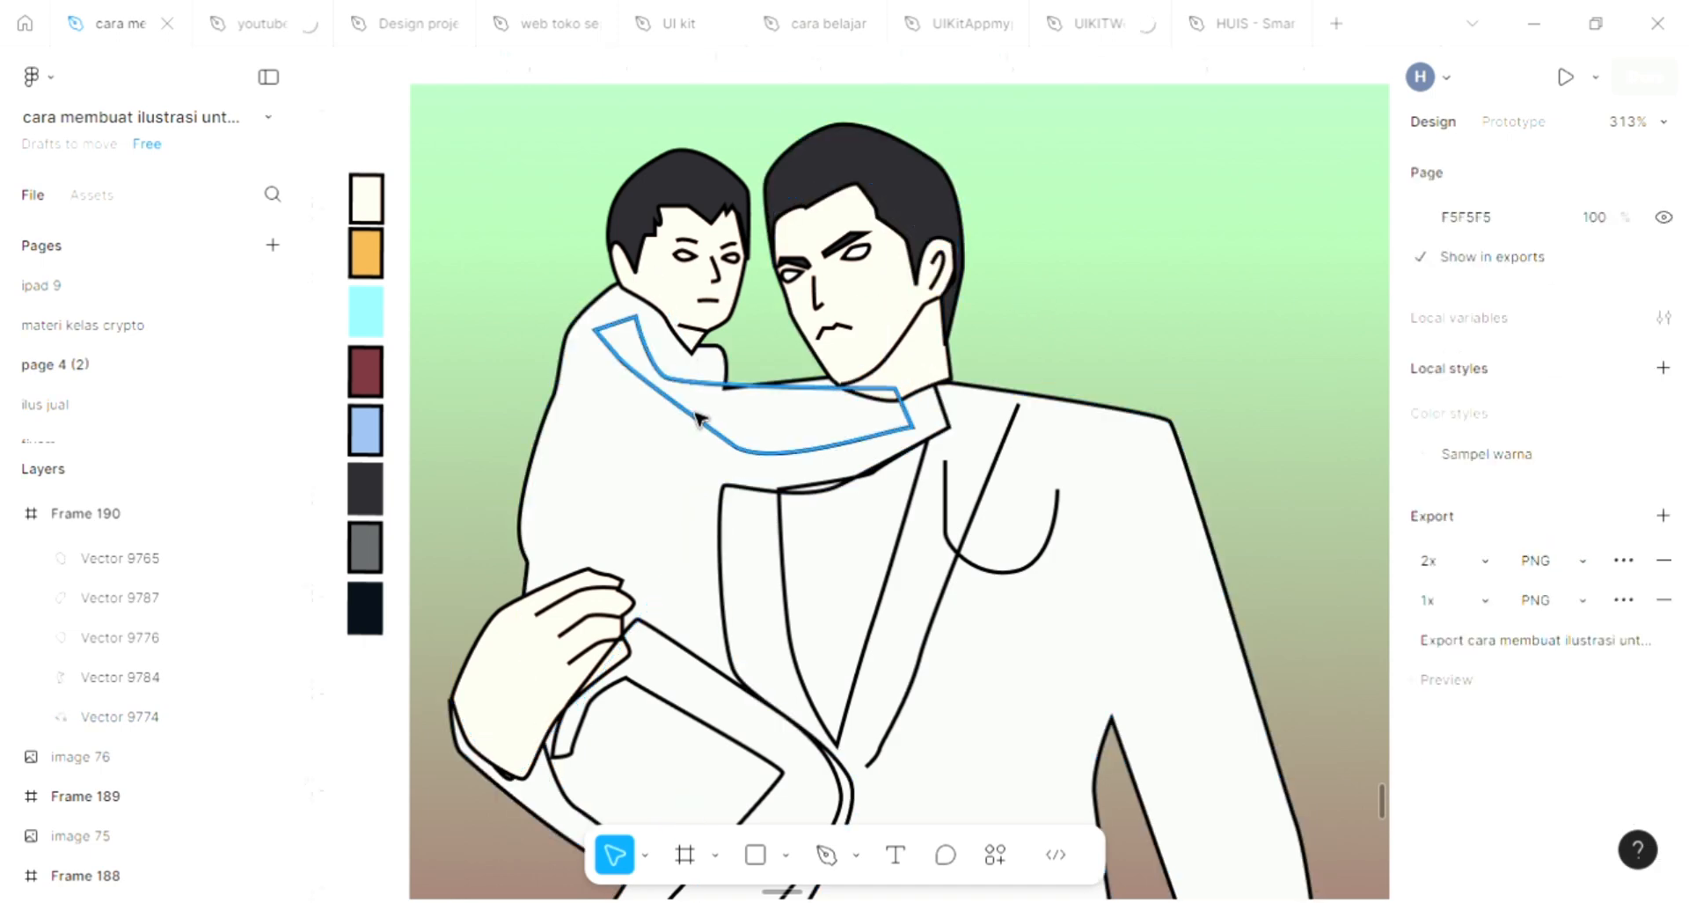
click(663, 436)
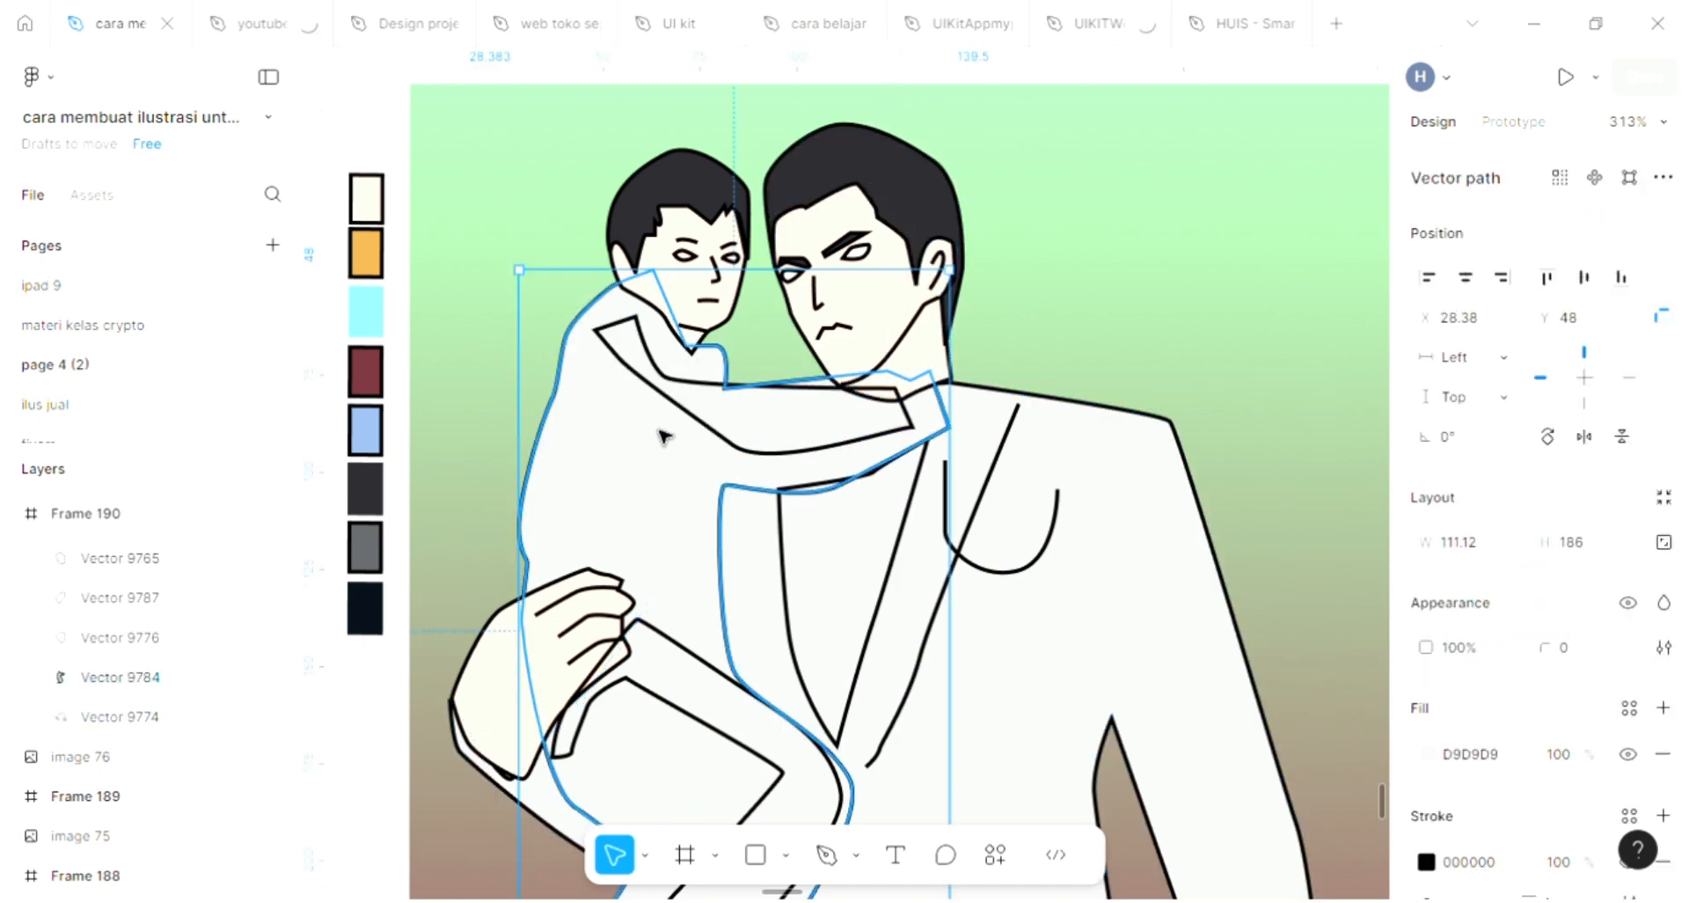
scroll(576, 494, left, 1)
key(i)
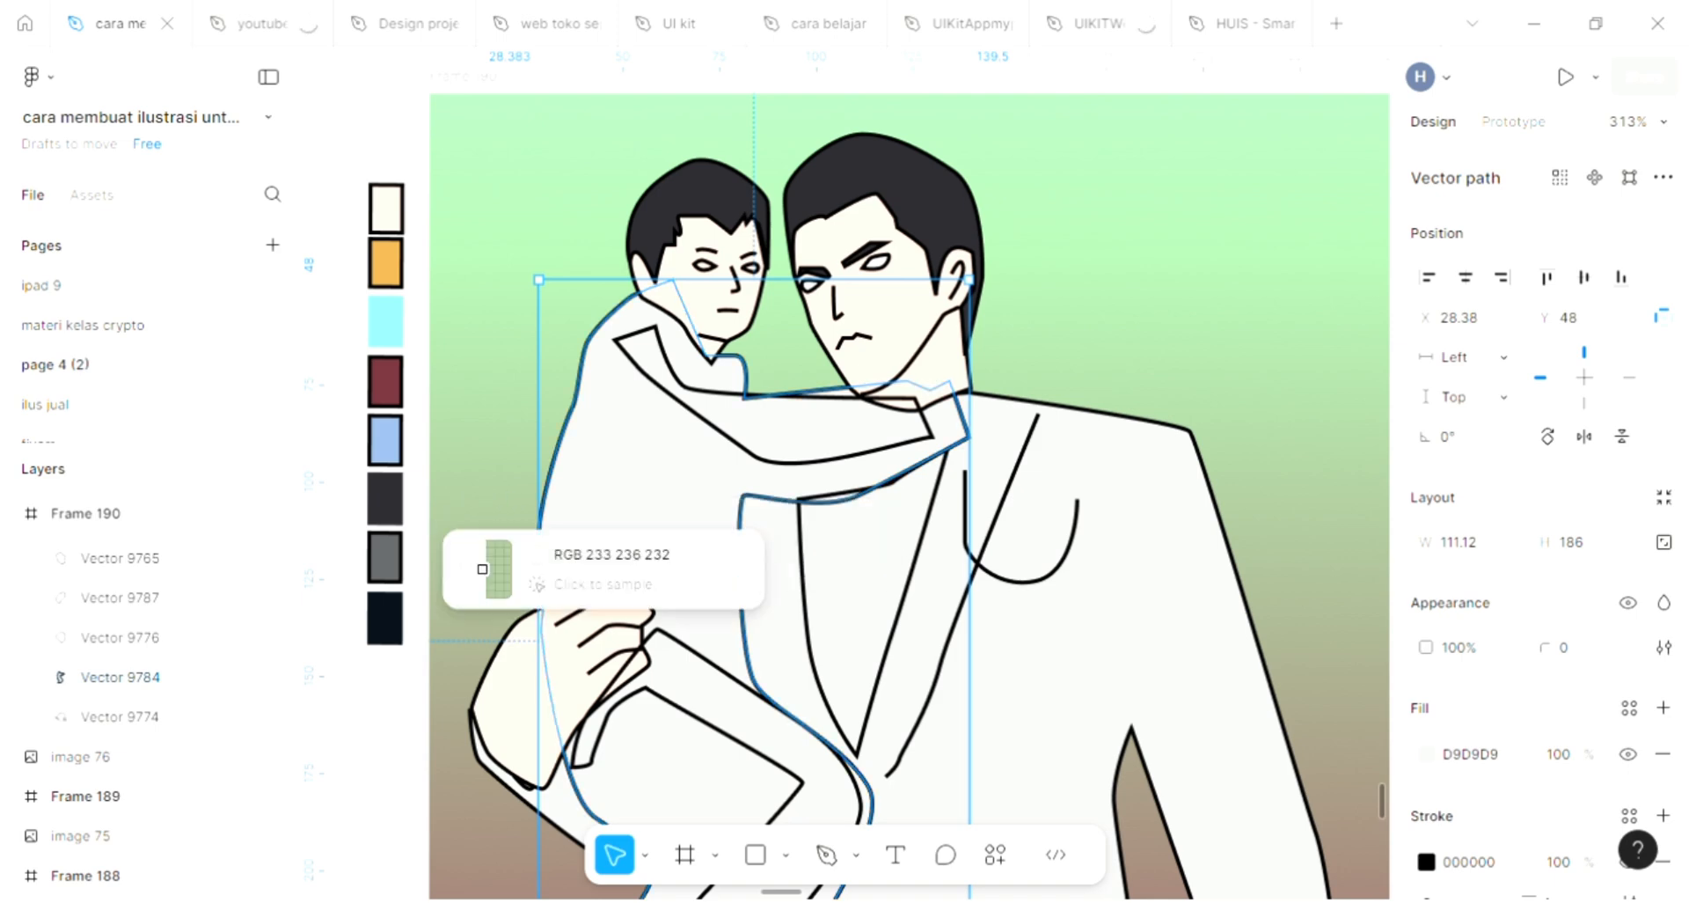
click(395, 360)
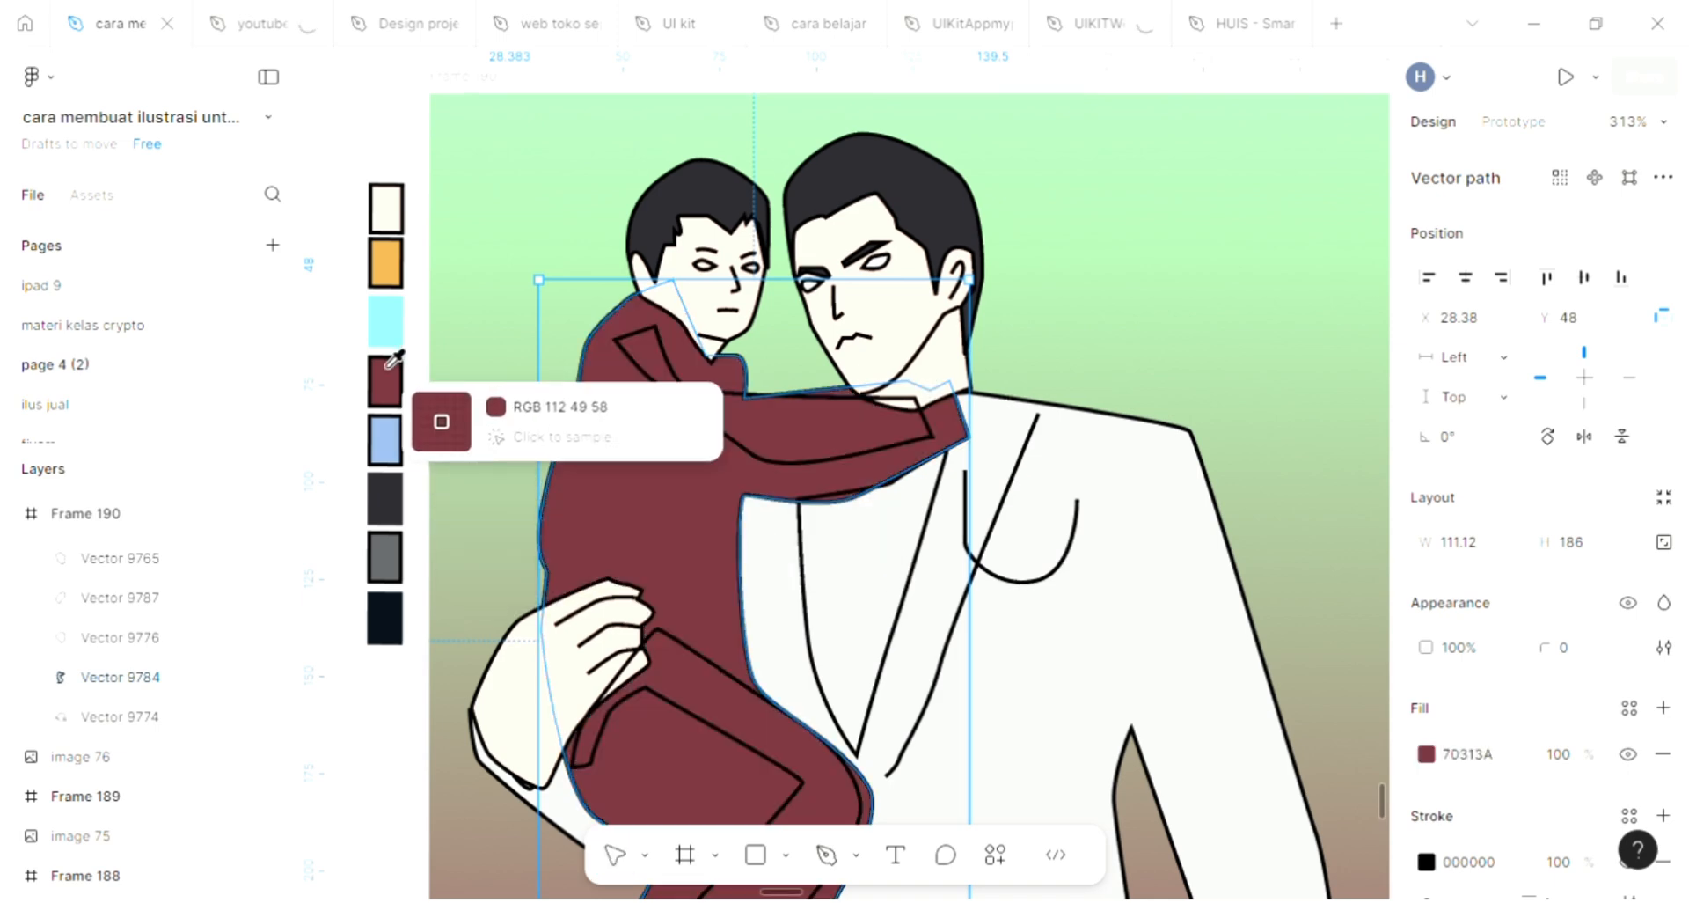
Step: Add a fill to the child's sleeve stripe and colour it with the near-black navy palette swatch colour 080F19
click(795, 469)
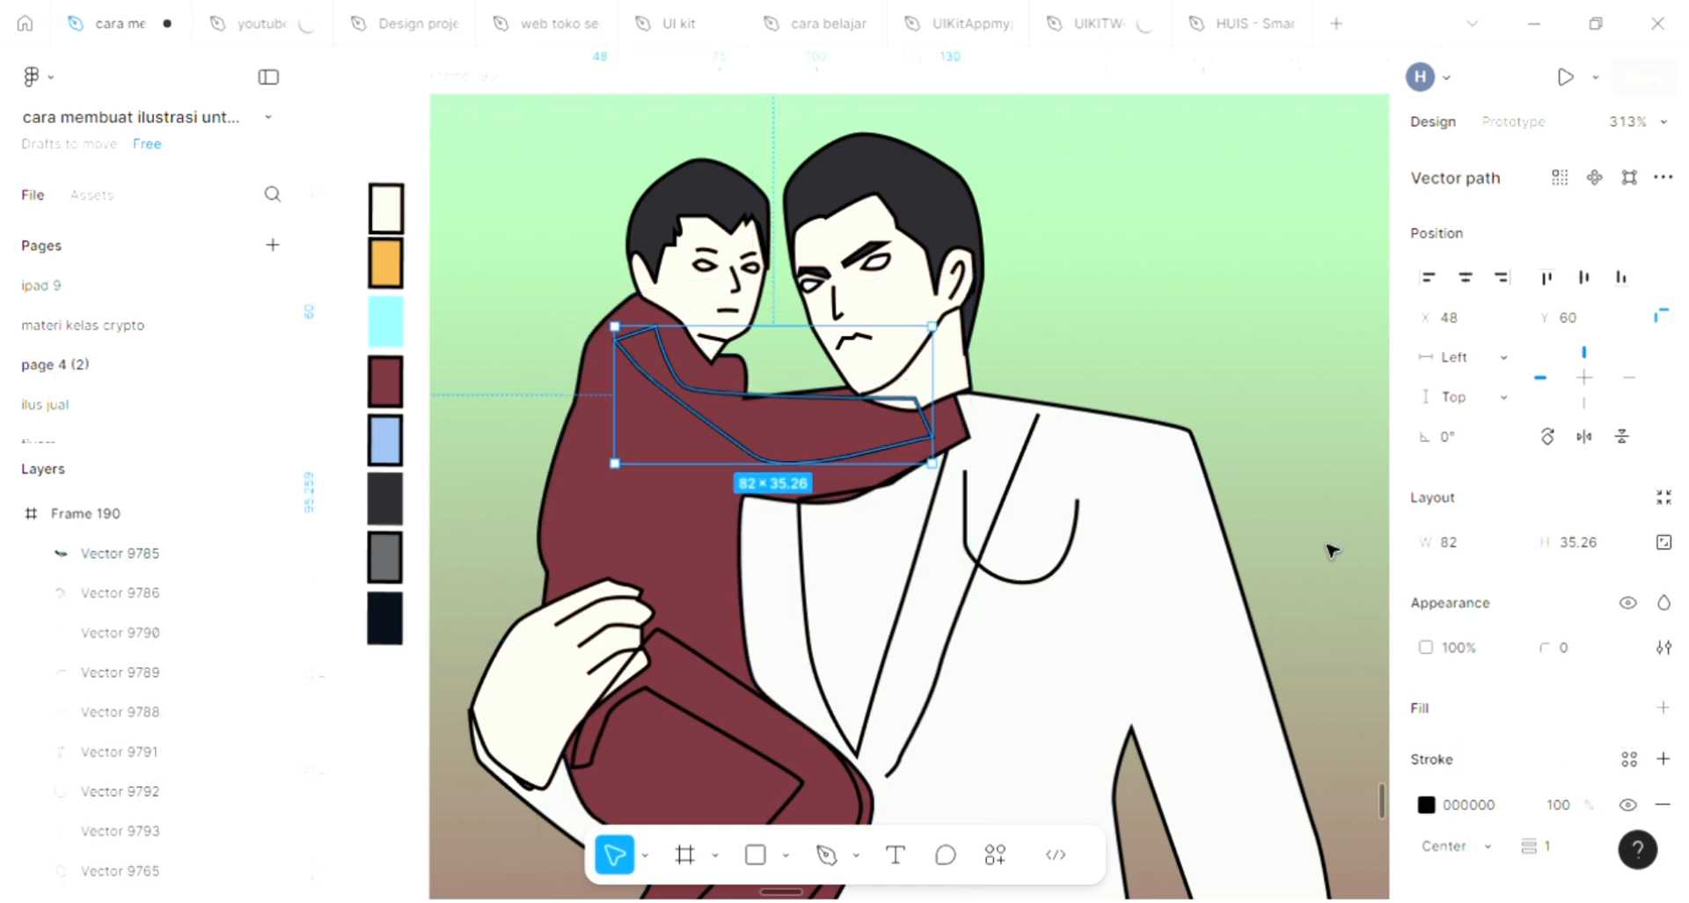
click(1663, 707)
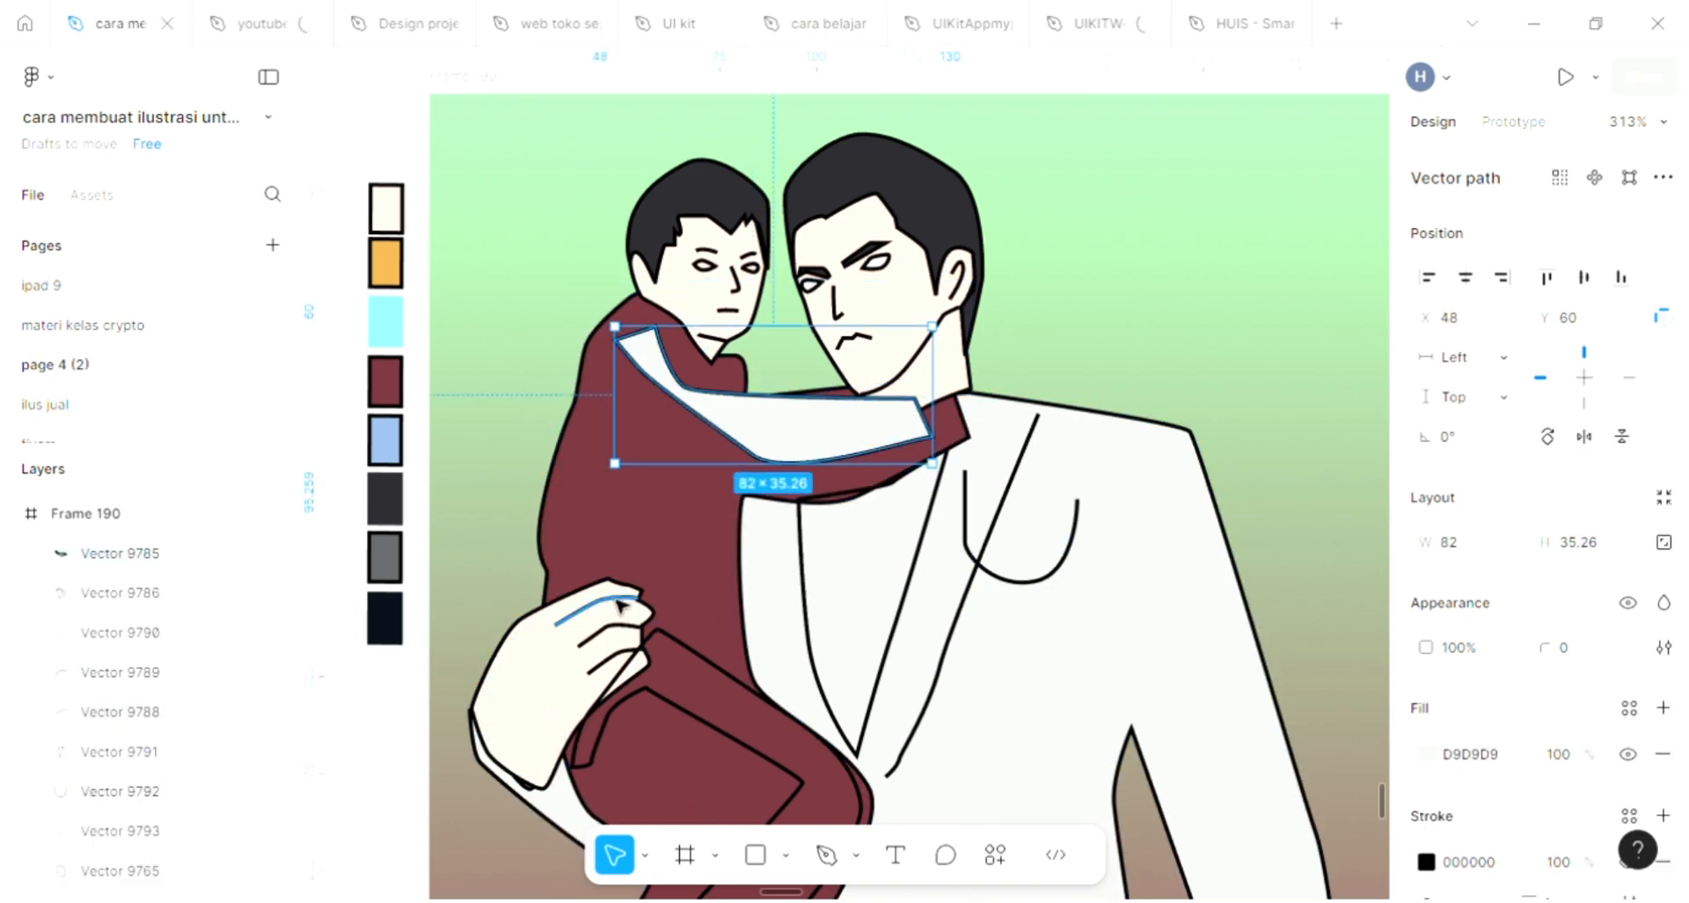
key(i)
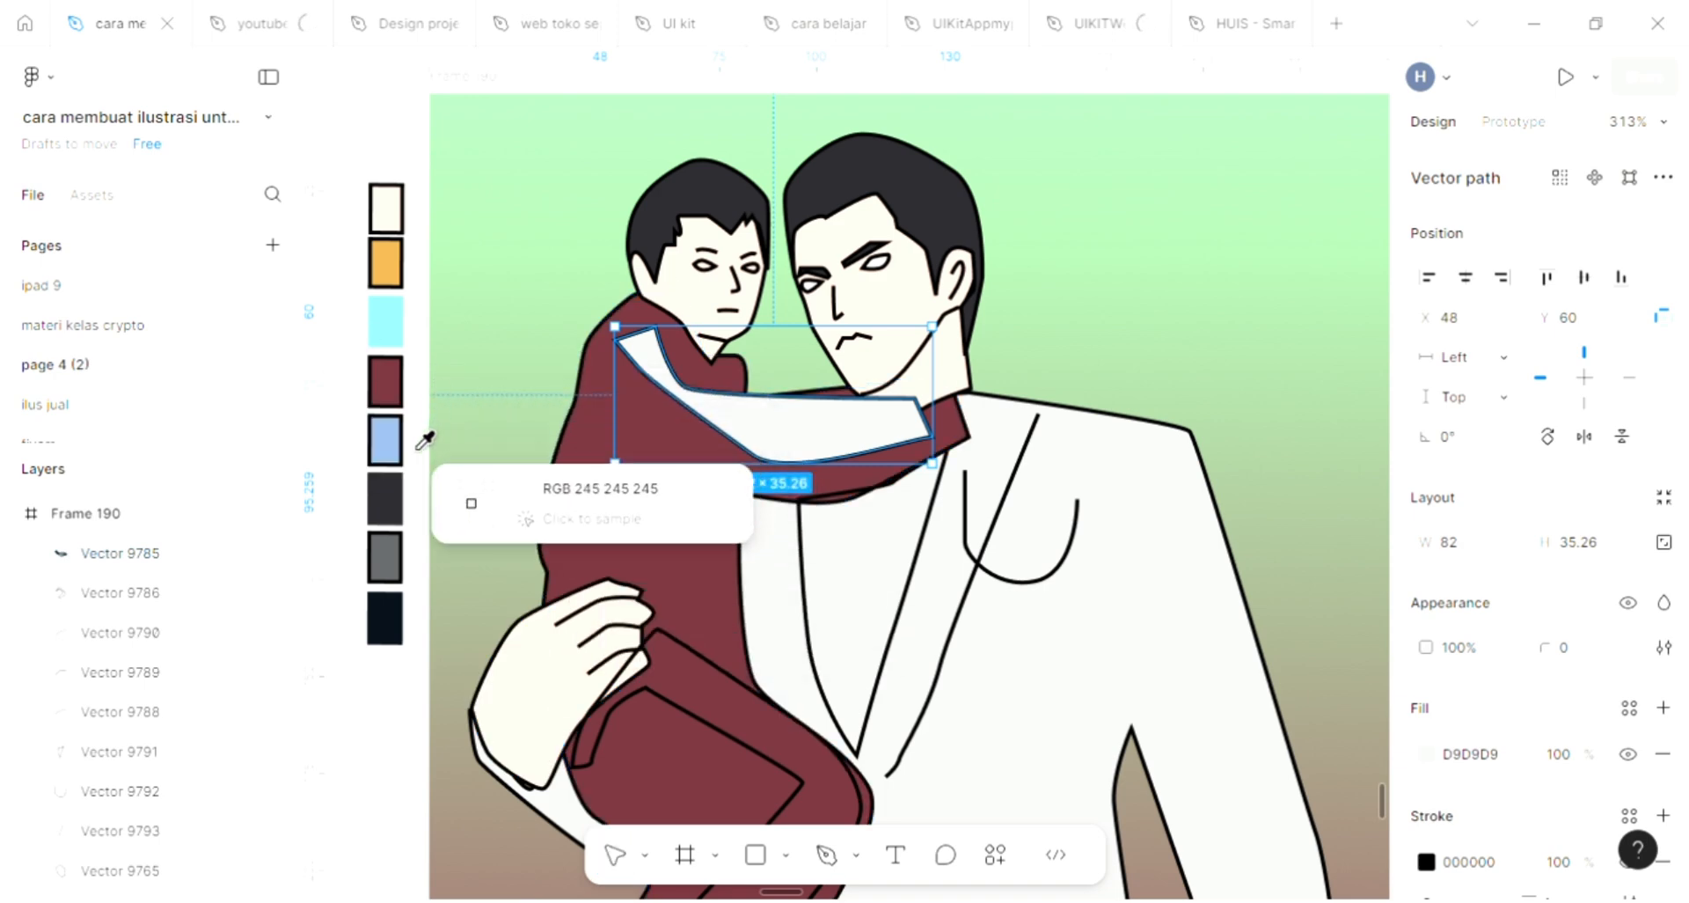
click(378, 611)
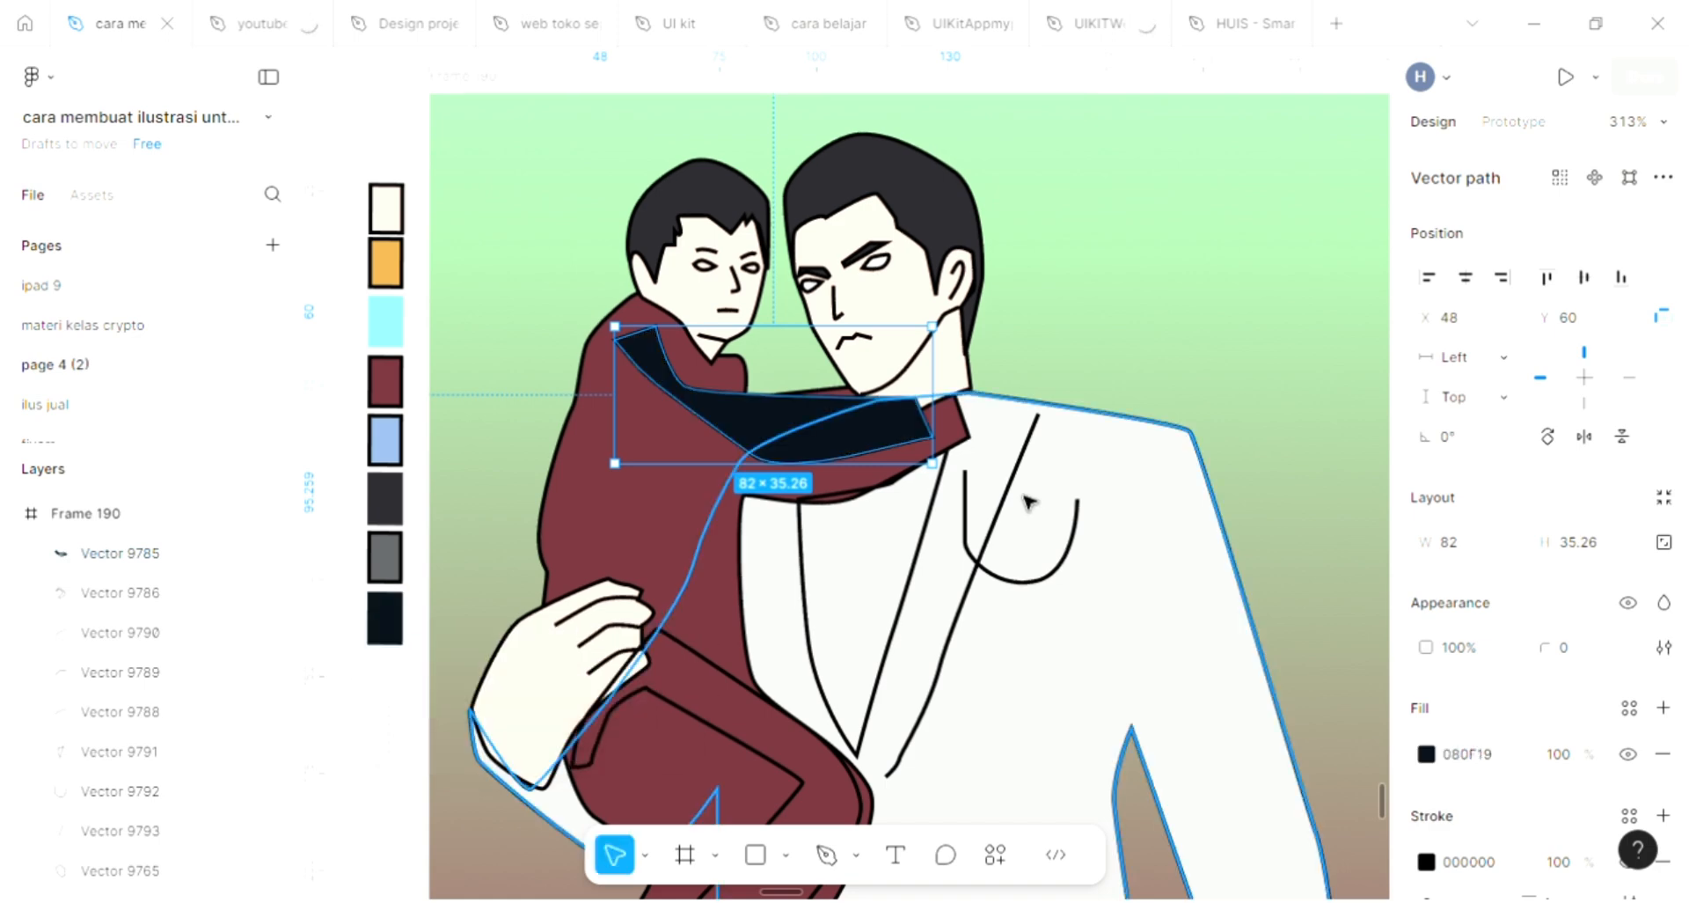
Step: Add a fill to the stripe shape on the child's leg and match it to the sleeve stripe's colour 080F19
click(752, 693)
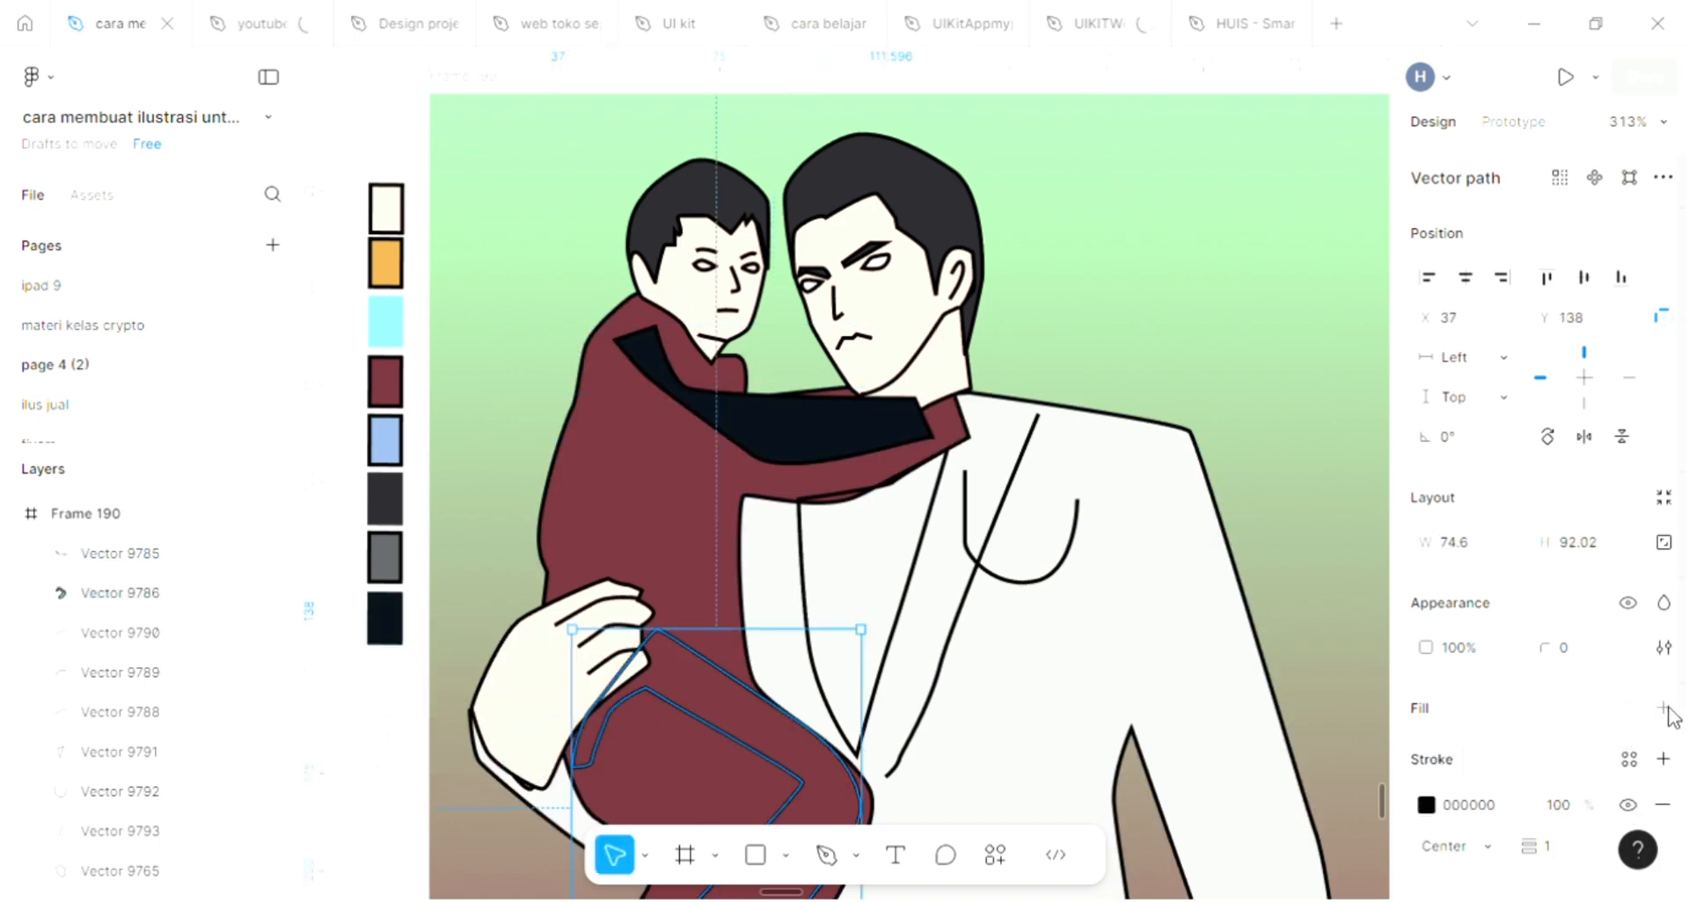
click(1664, 708)
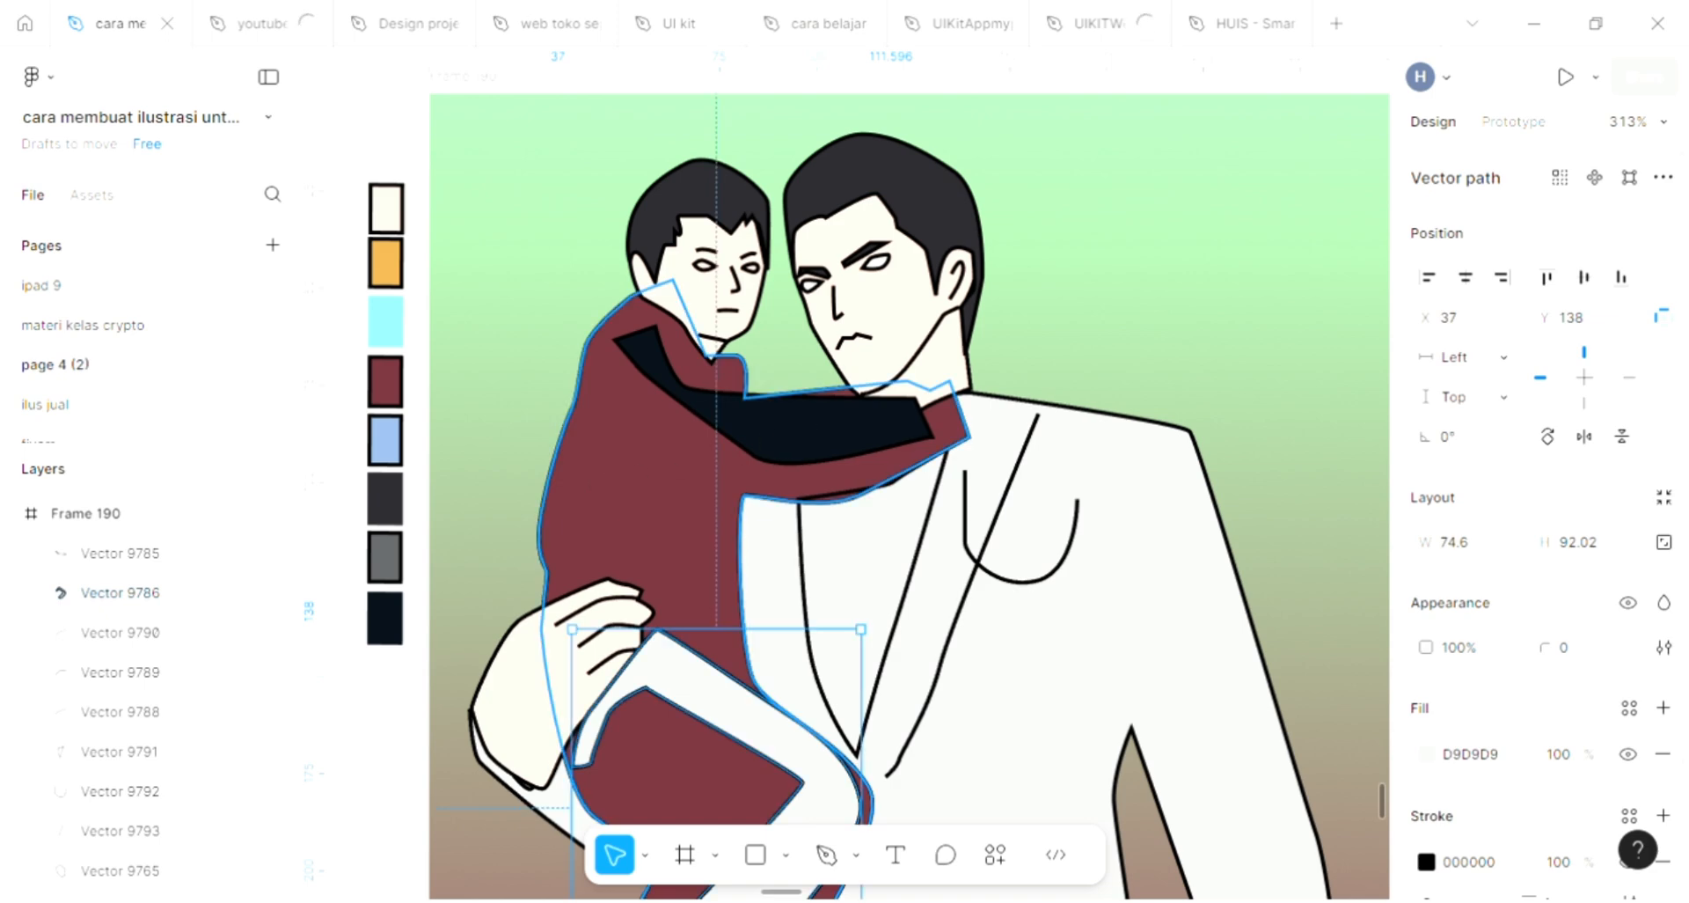
key(i)
click(797, 410)
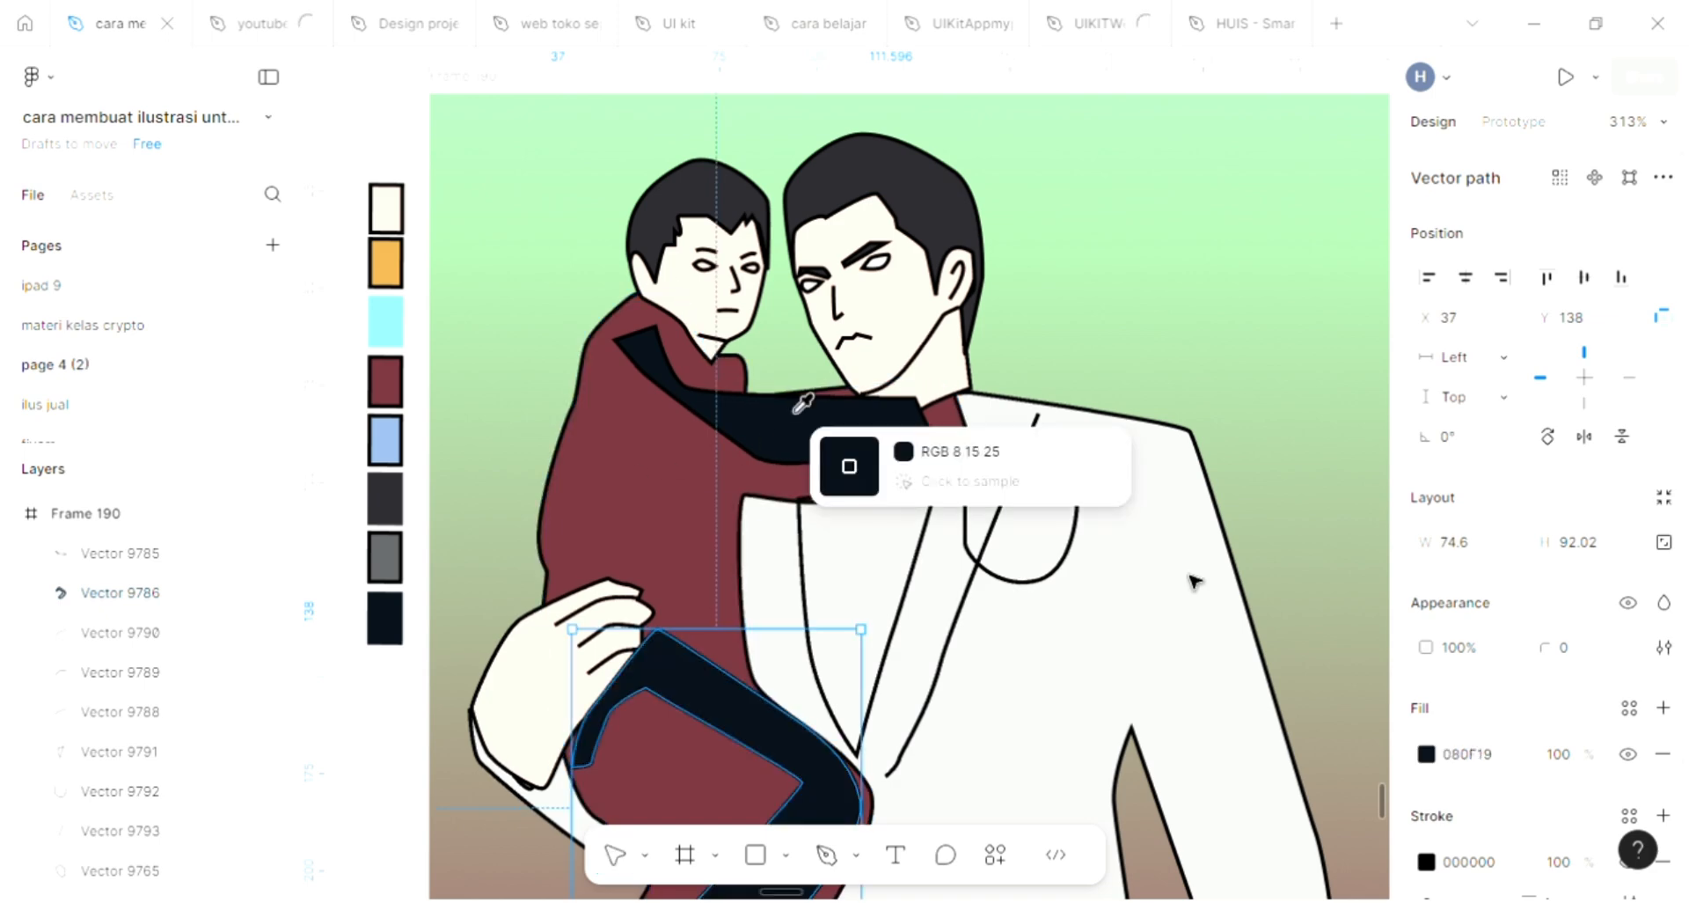
key(Escape)
Step: Recolour the man's jacket with the sampled man's hair colour 29282D
click(1208, 500)
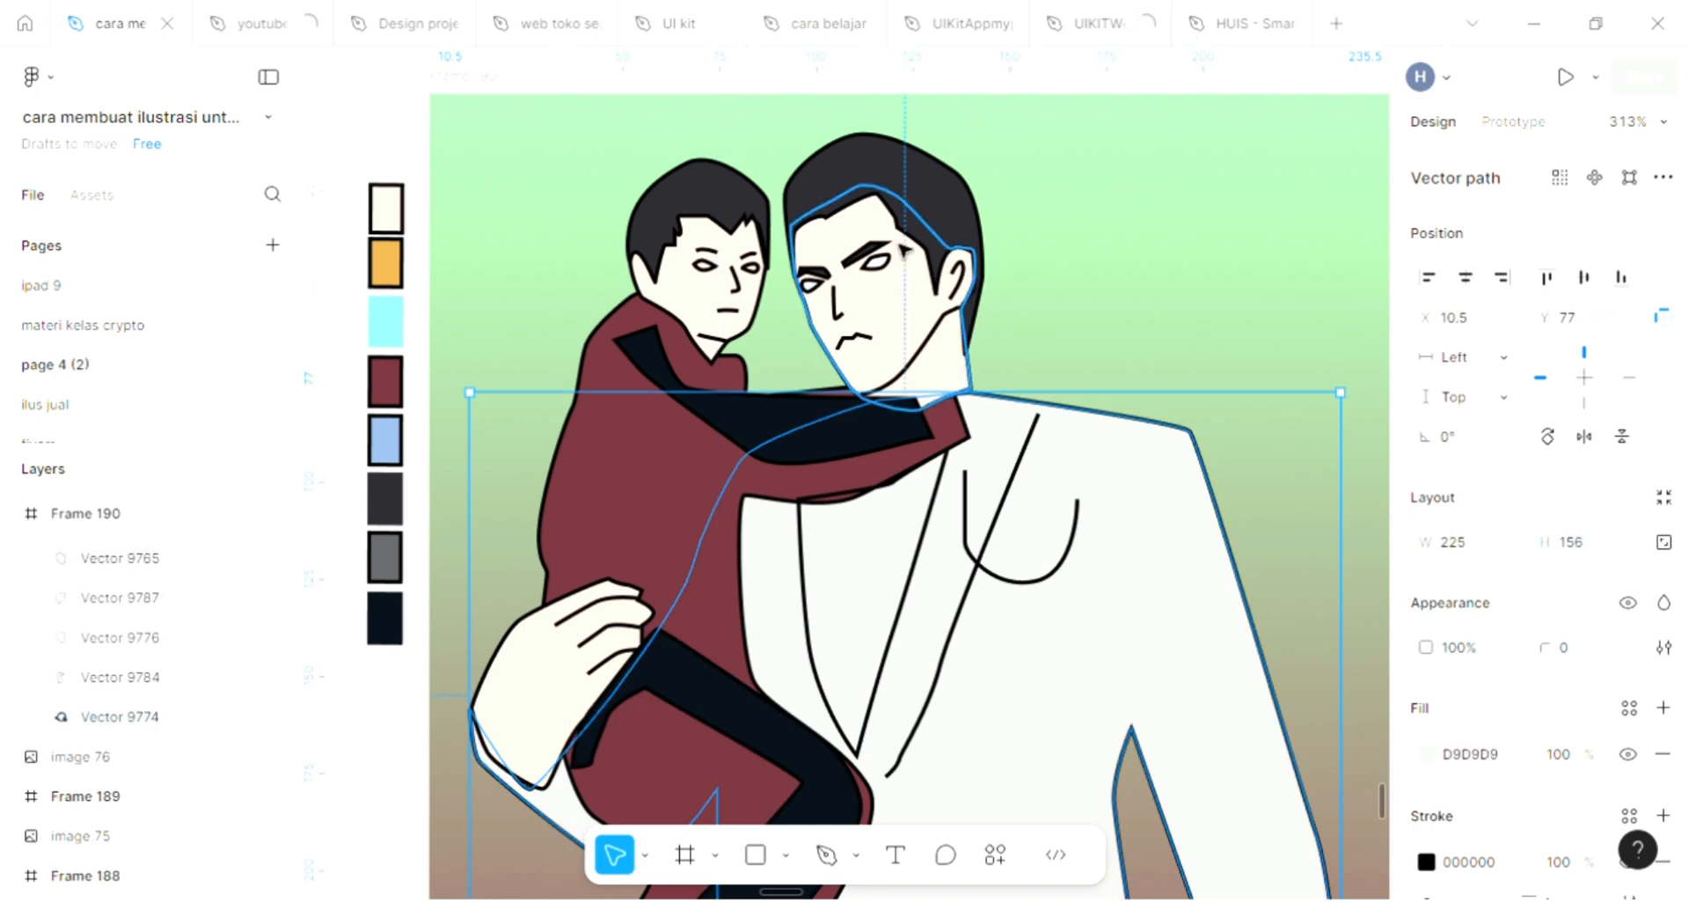
key(i)
click(867, 158)
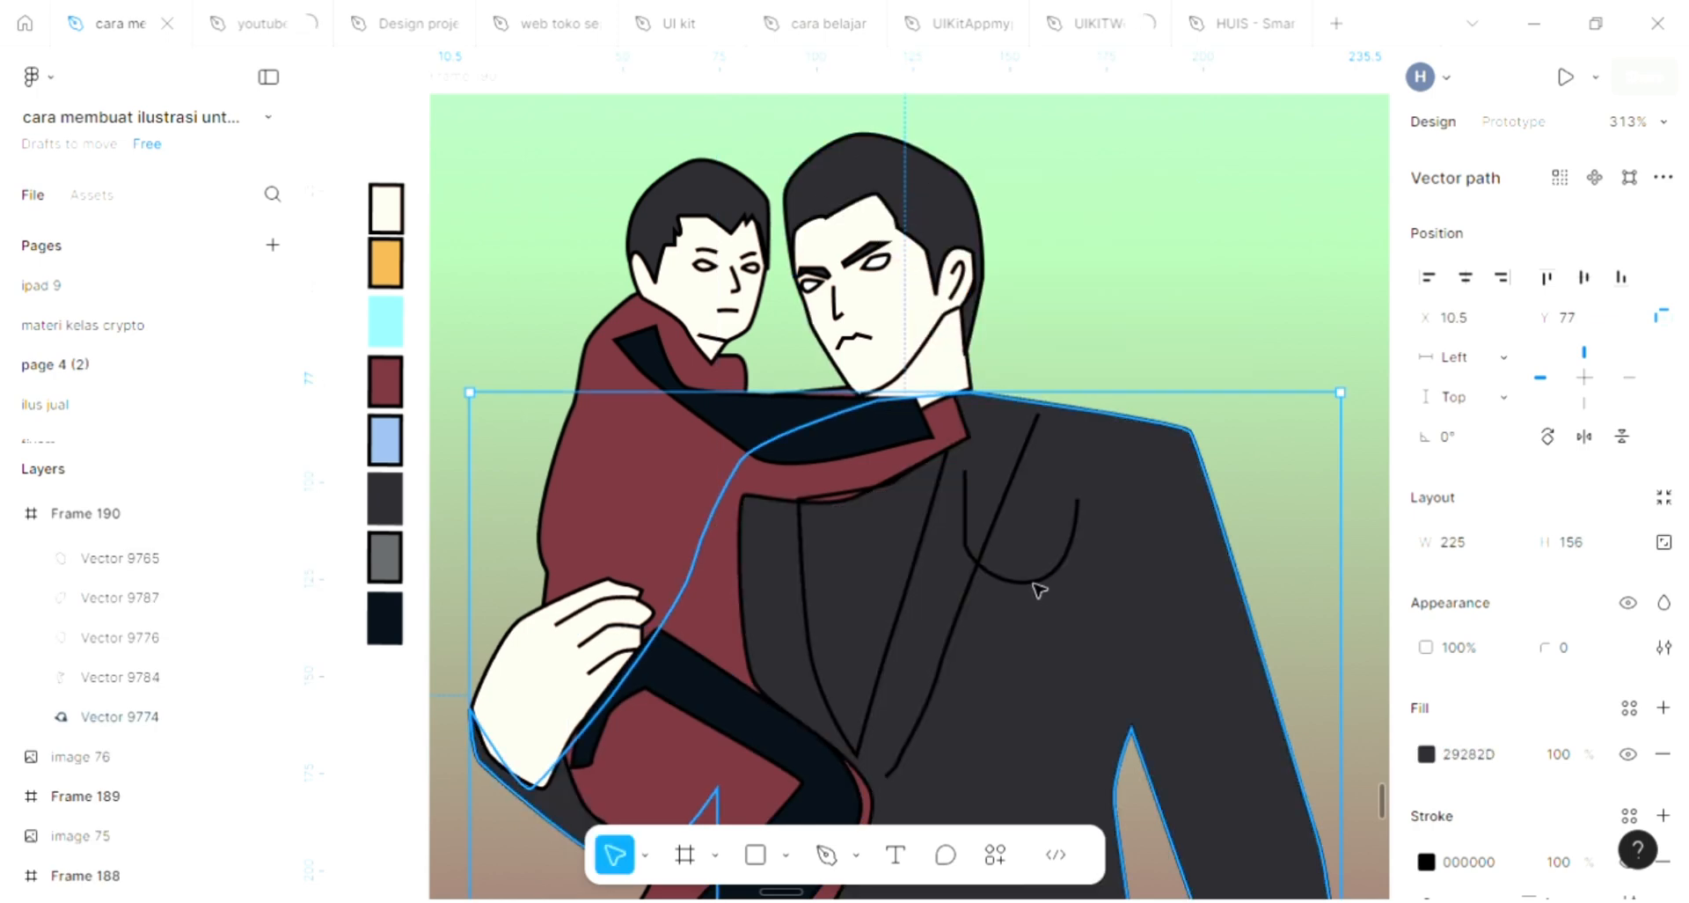
Step: Add a fill to the man's shirt panel between the lapels and sample the child's maroon clothing colour 70313A for it
scroll(946, 493, down, 3)
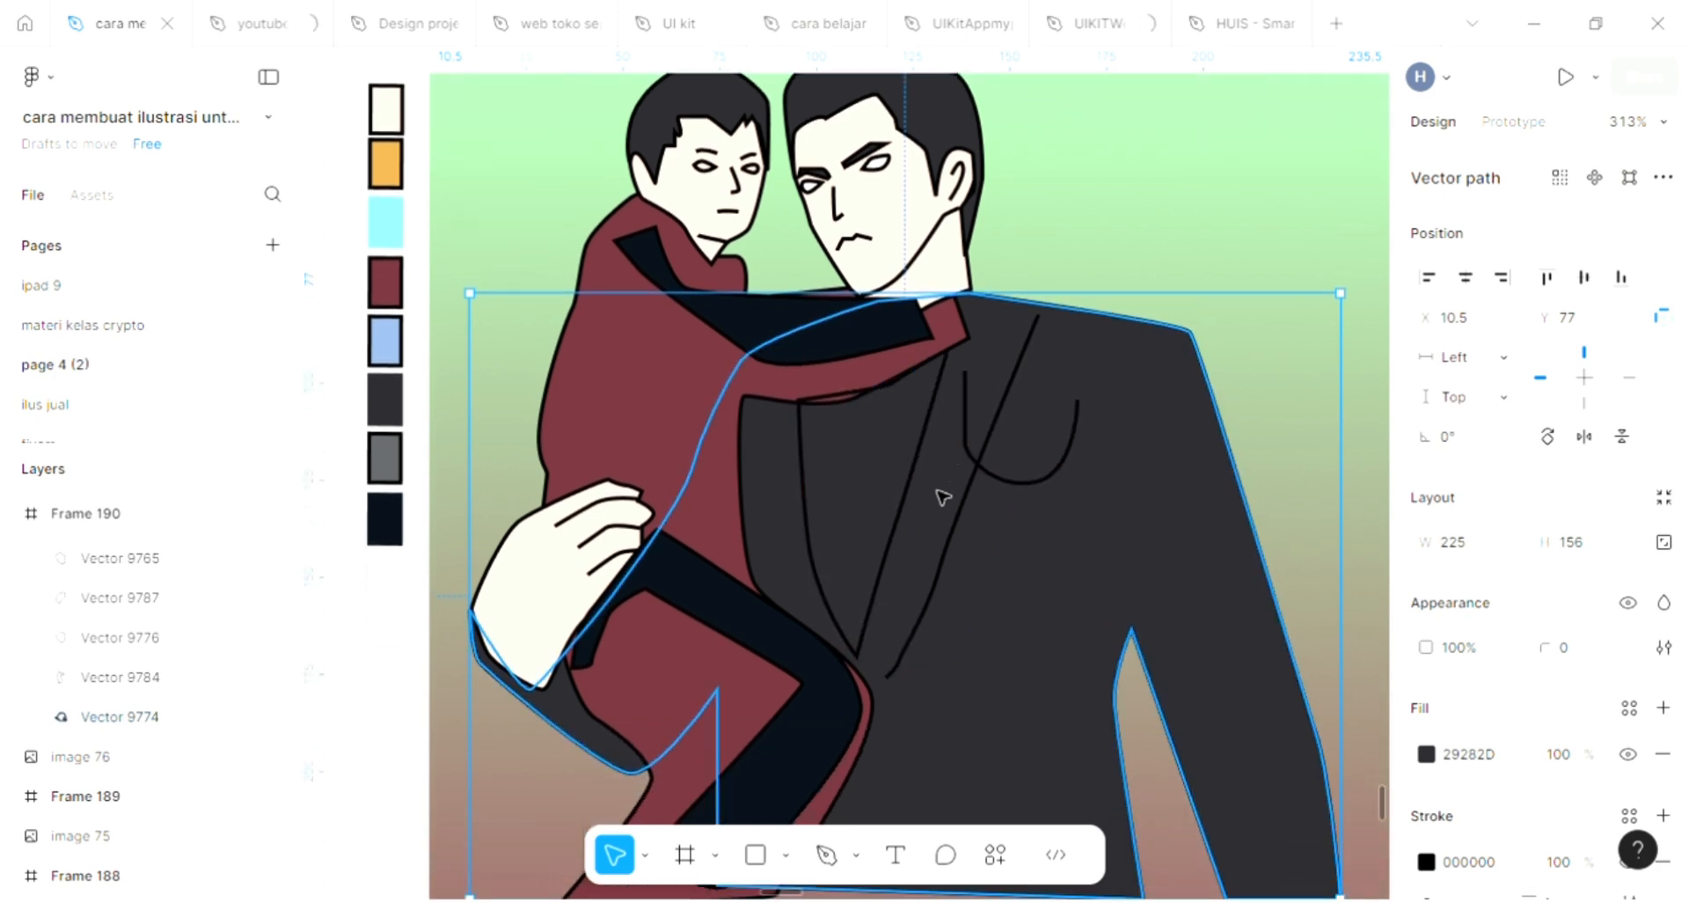
click(904, 502)
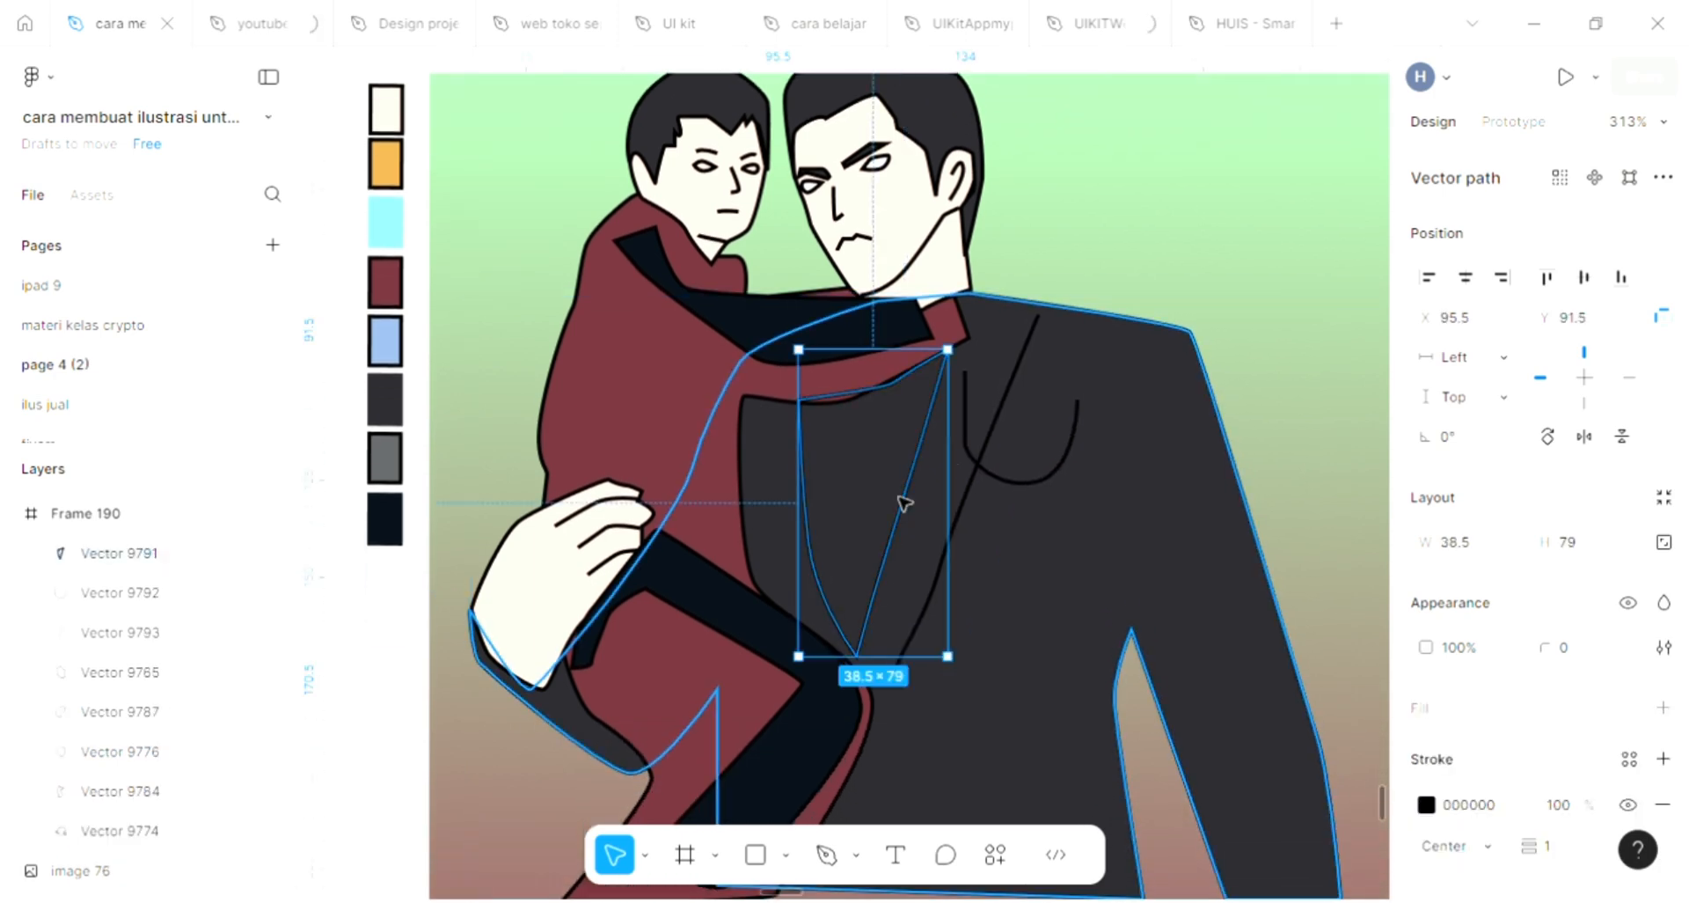
click(1663, 709)
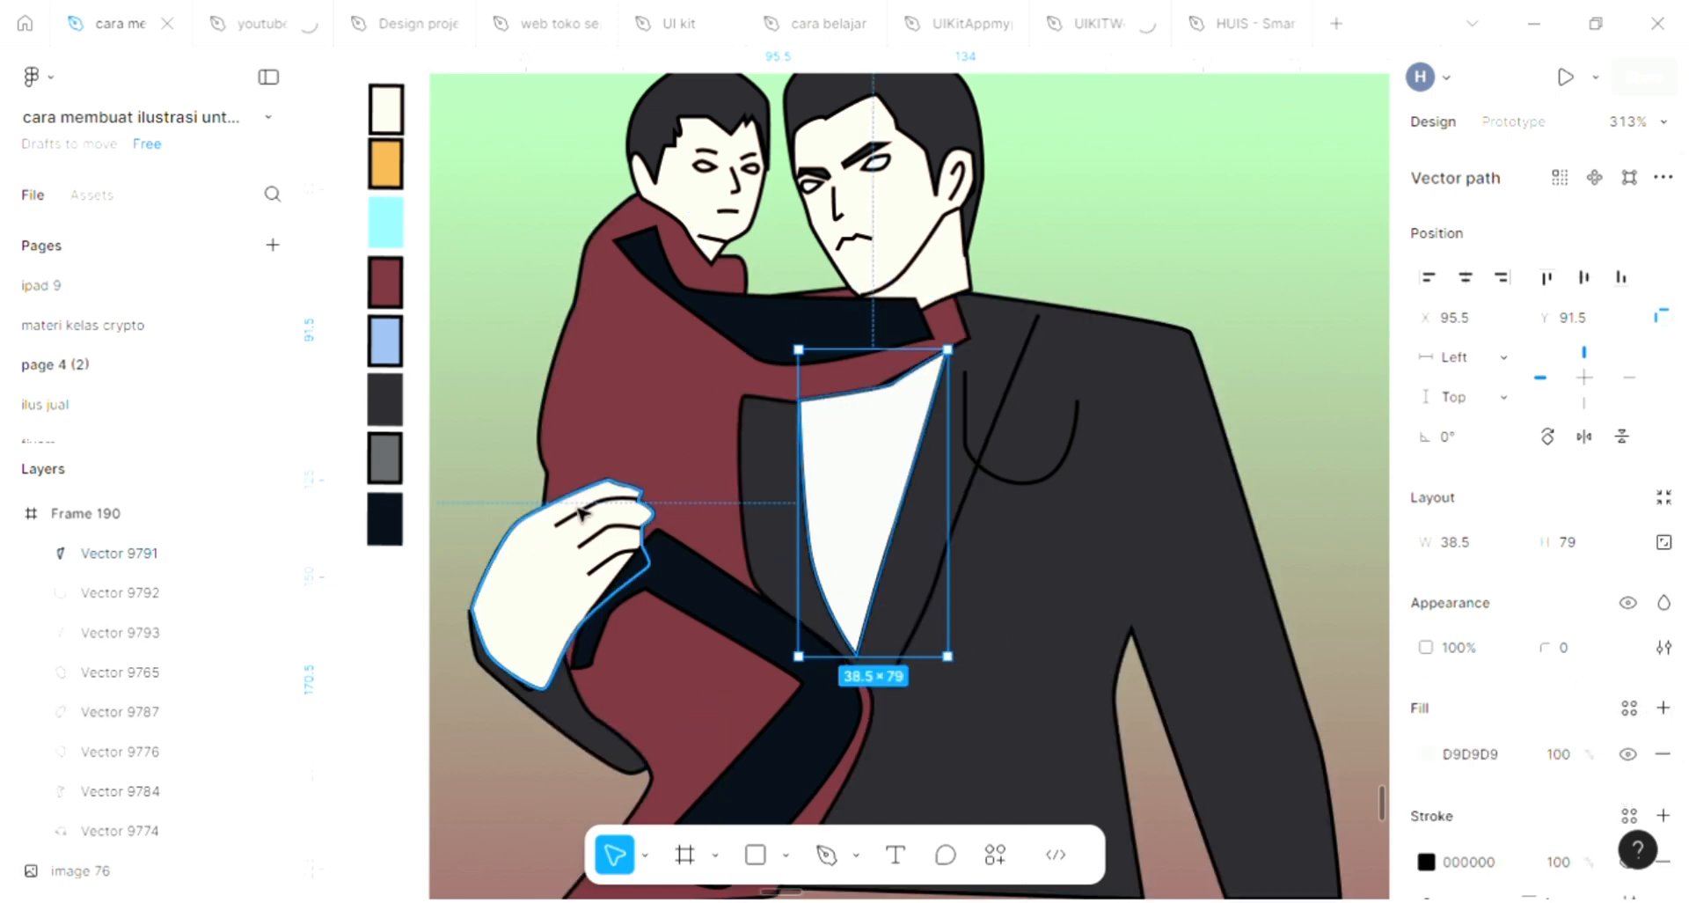
scroll(579, 511, up, 2)
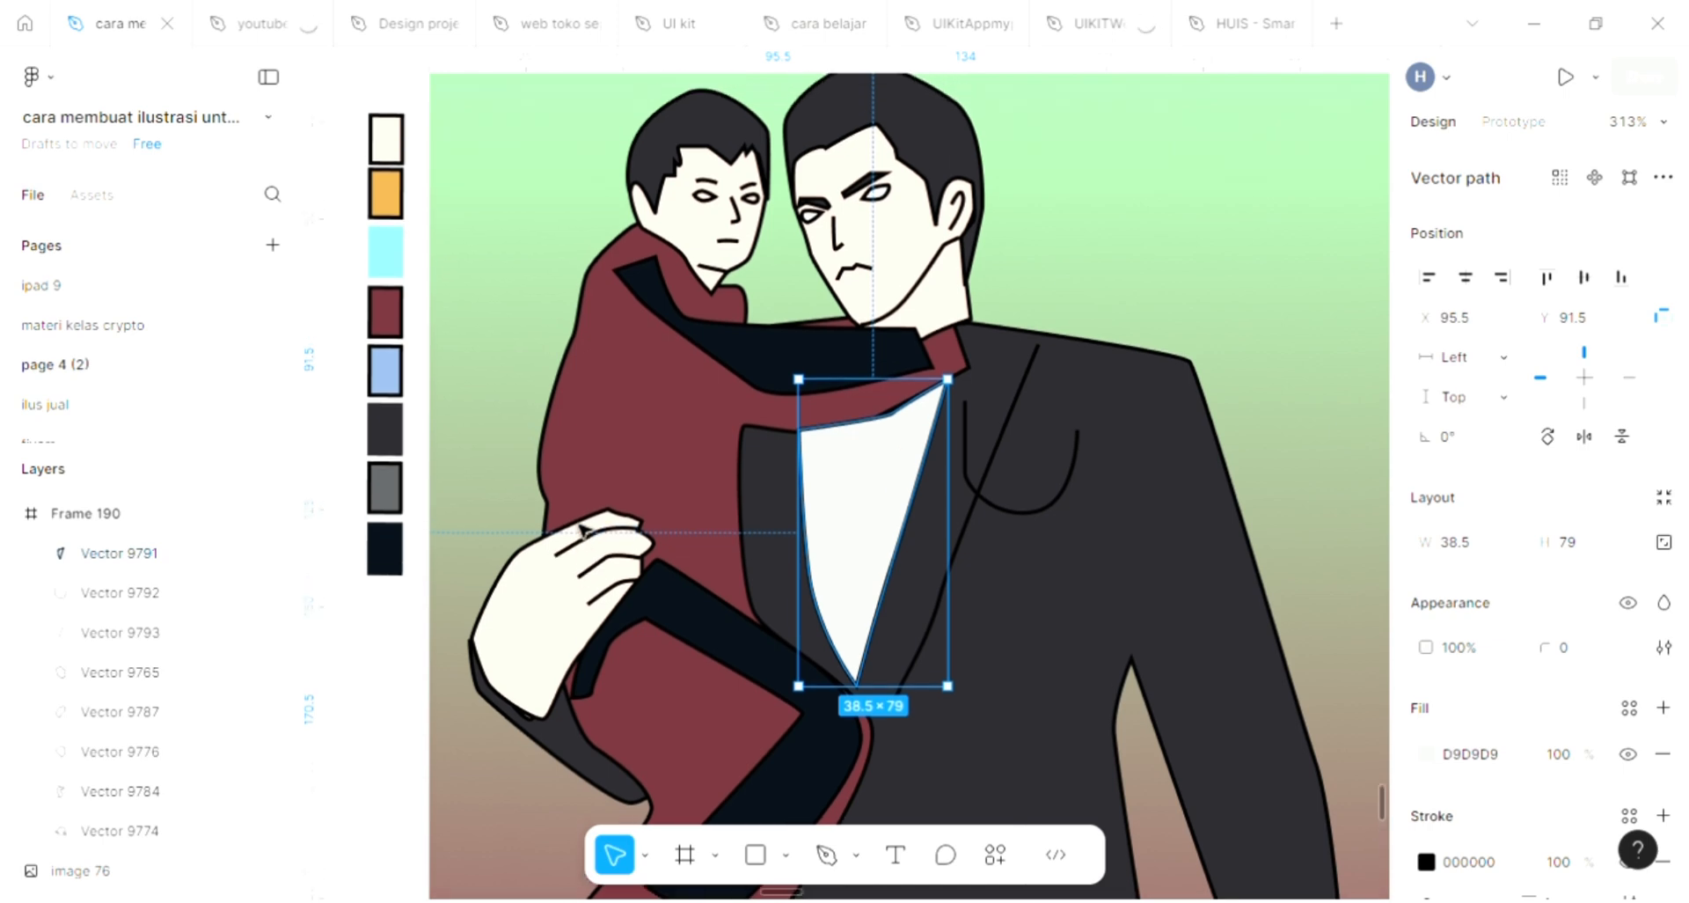
key(i)
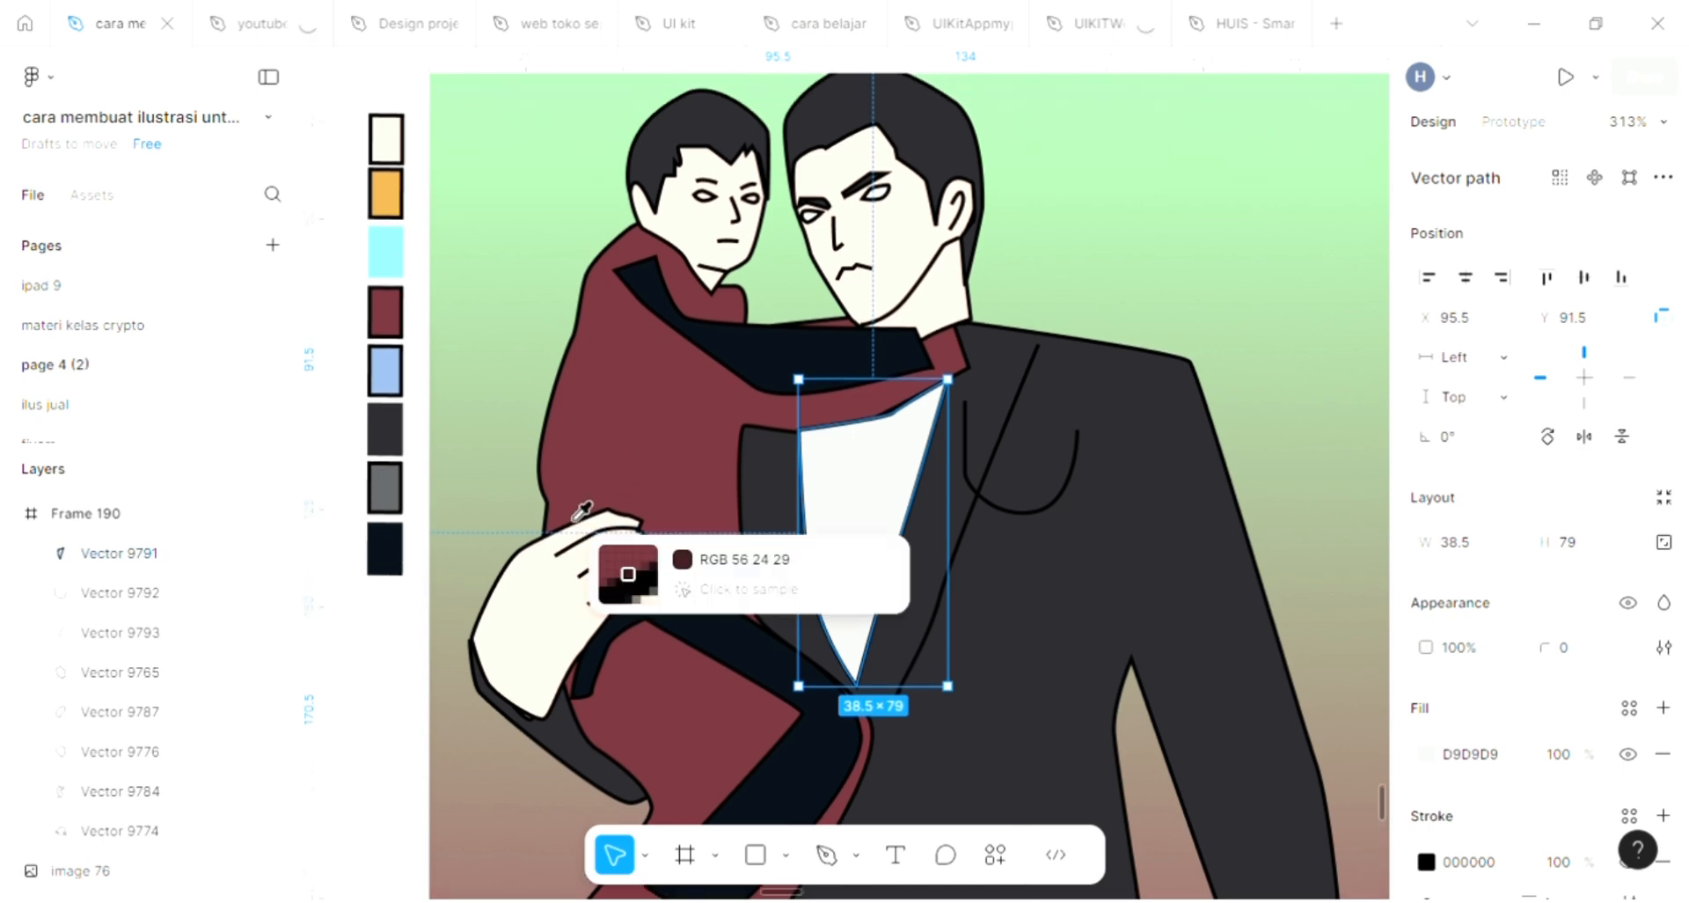
click(673, 411)
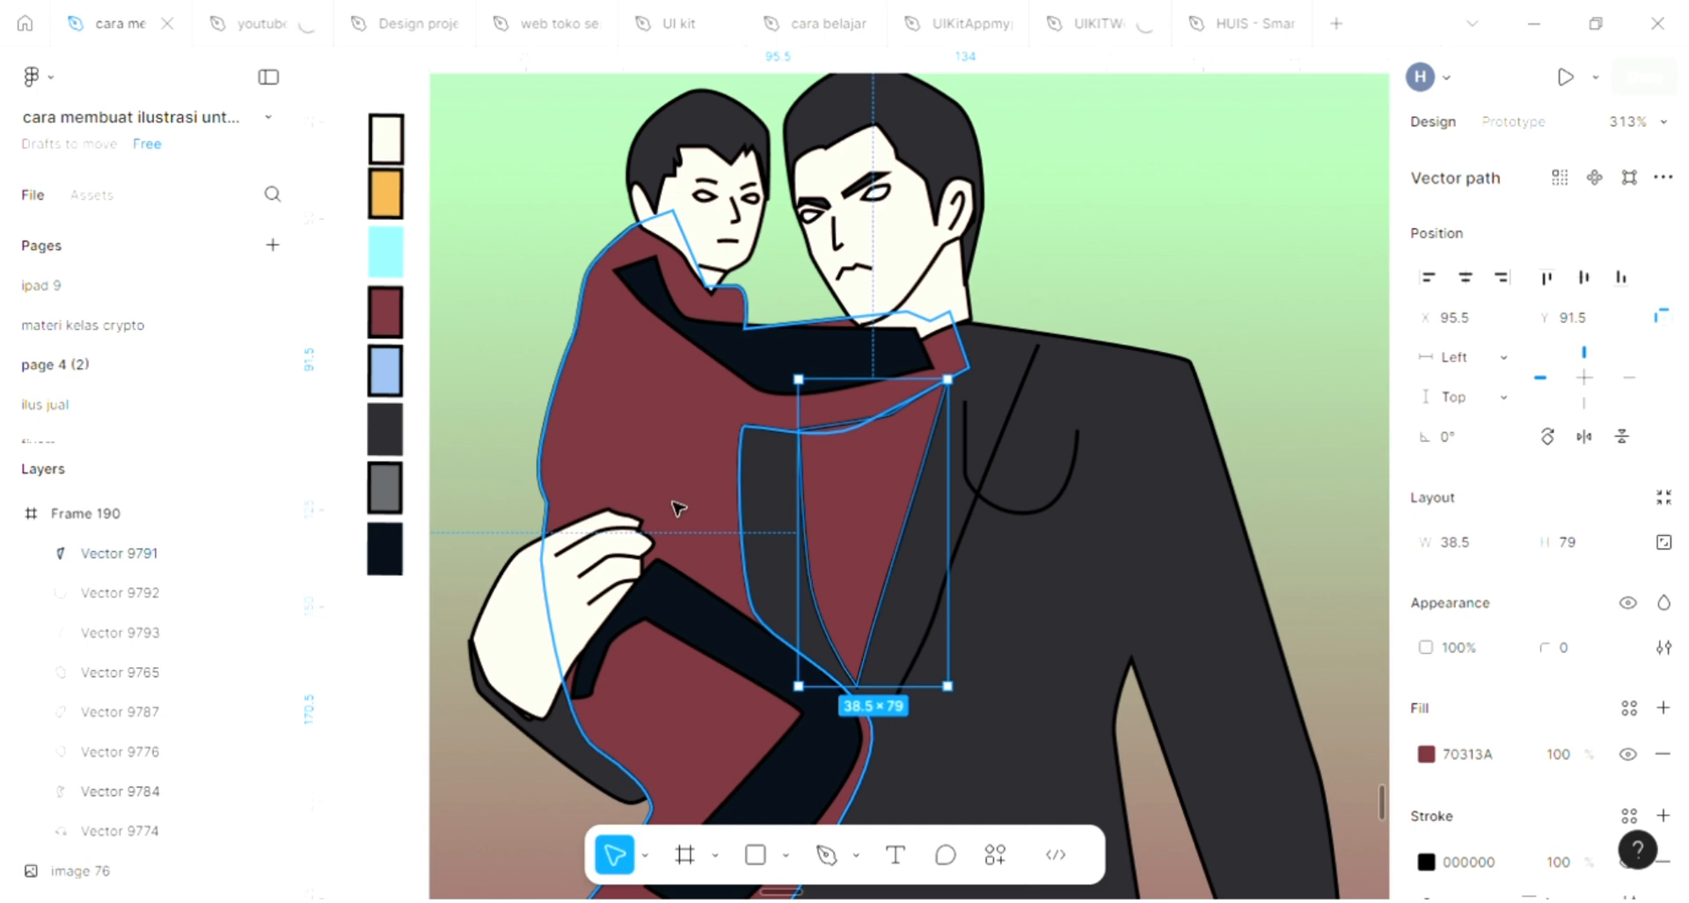
Step: Give the child's eye nearer the ear a fill sampled from the off-white canvas outside the frame, F5F5F5
scroll(665, 488, down, 3)
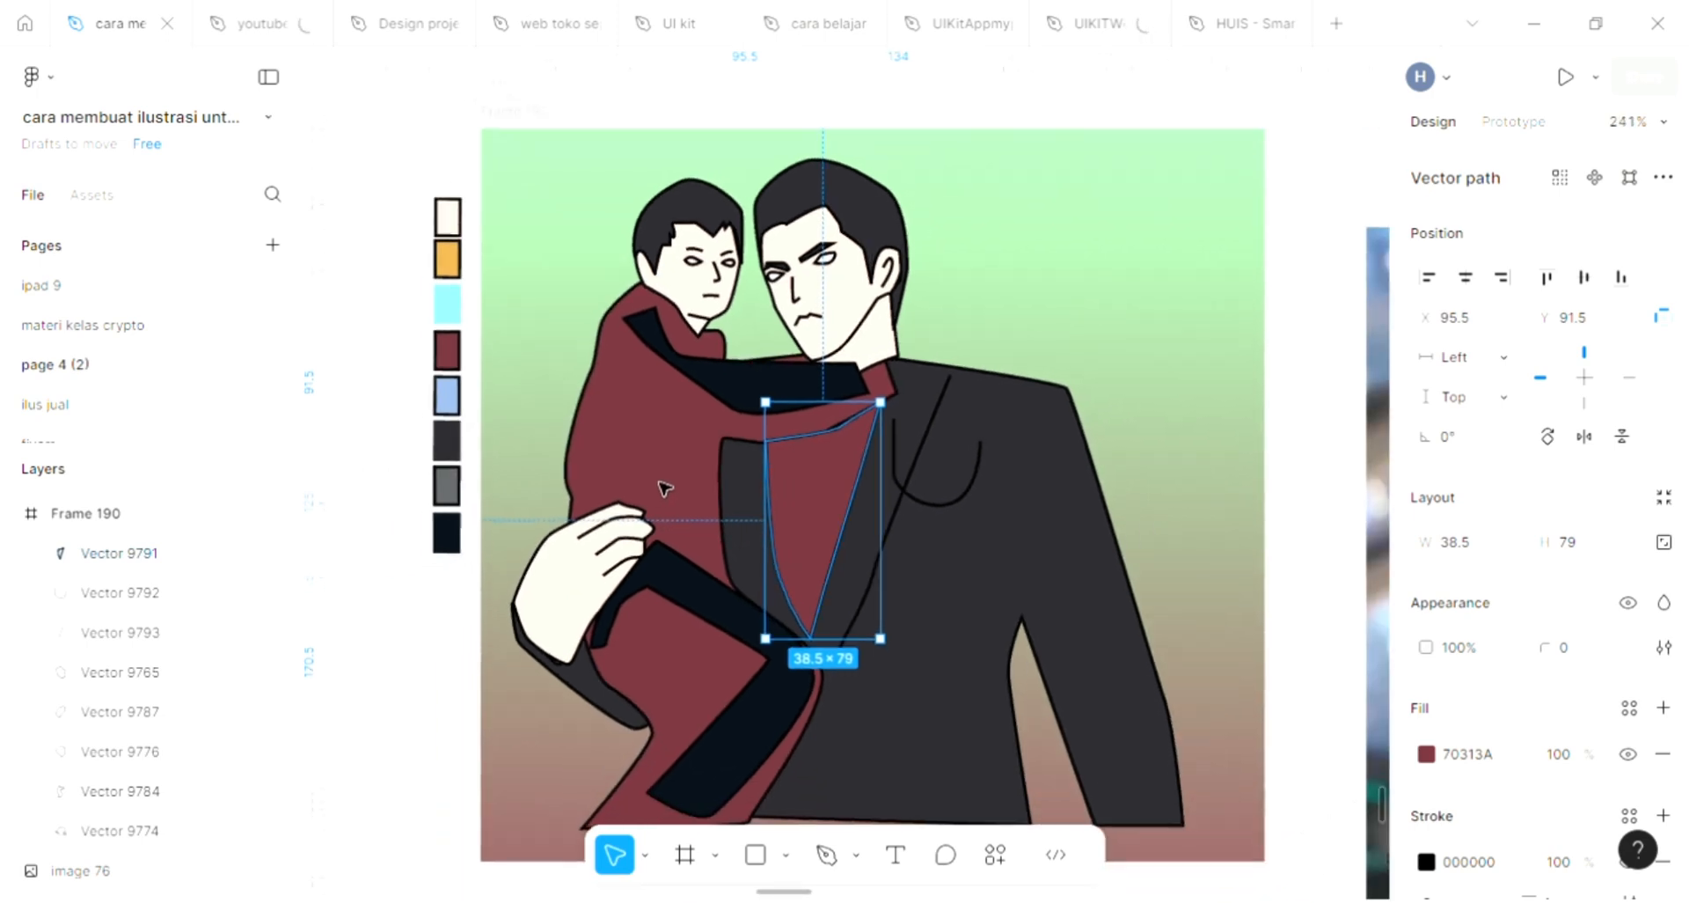
scroll(665, 489, down, 2)
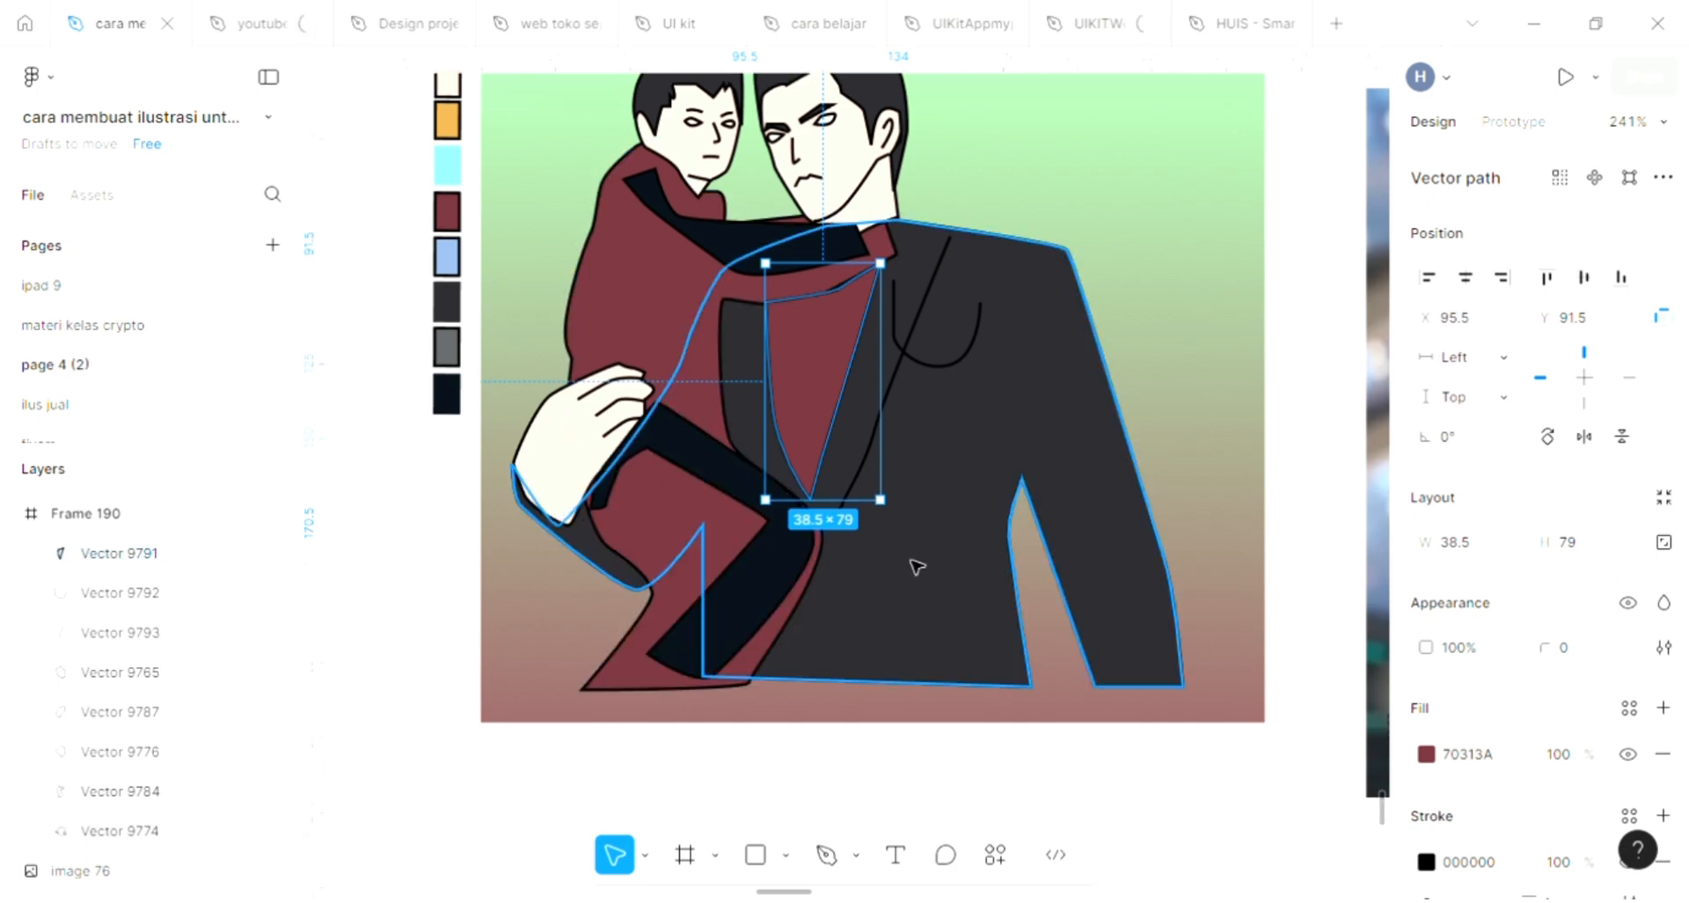
scroll(915, 565, up, 2)
scroll(827, 319, up, 2)
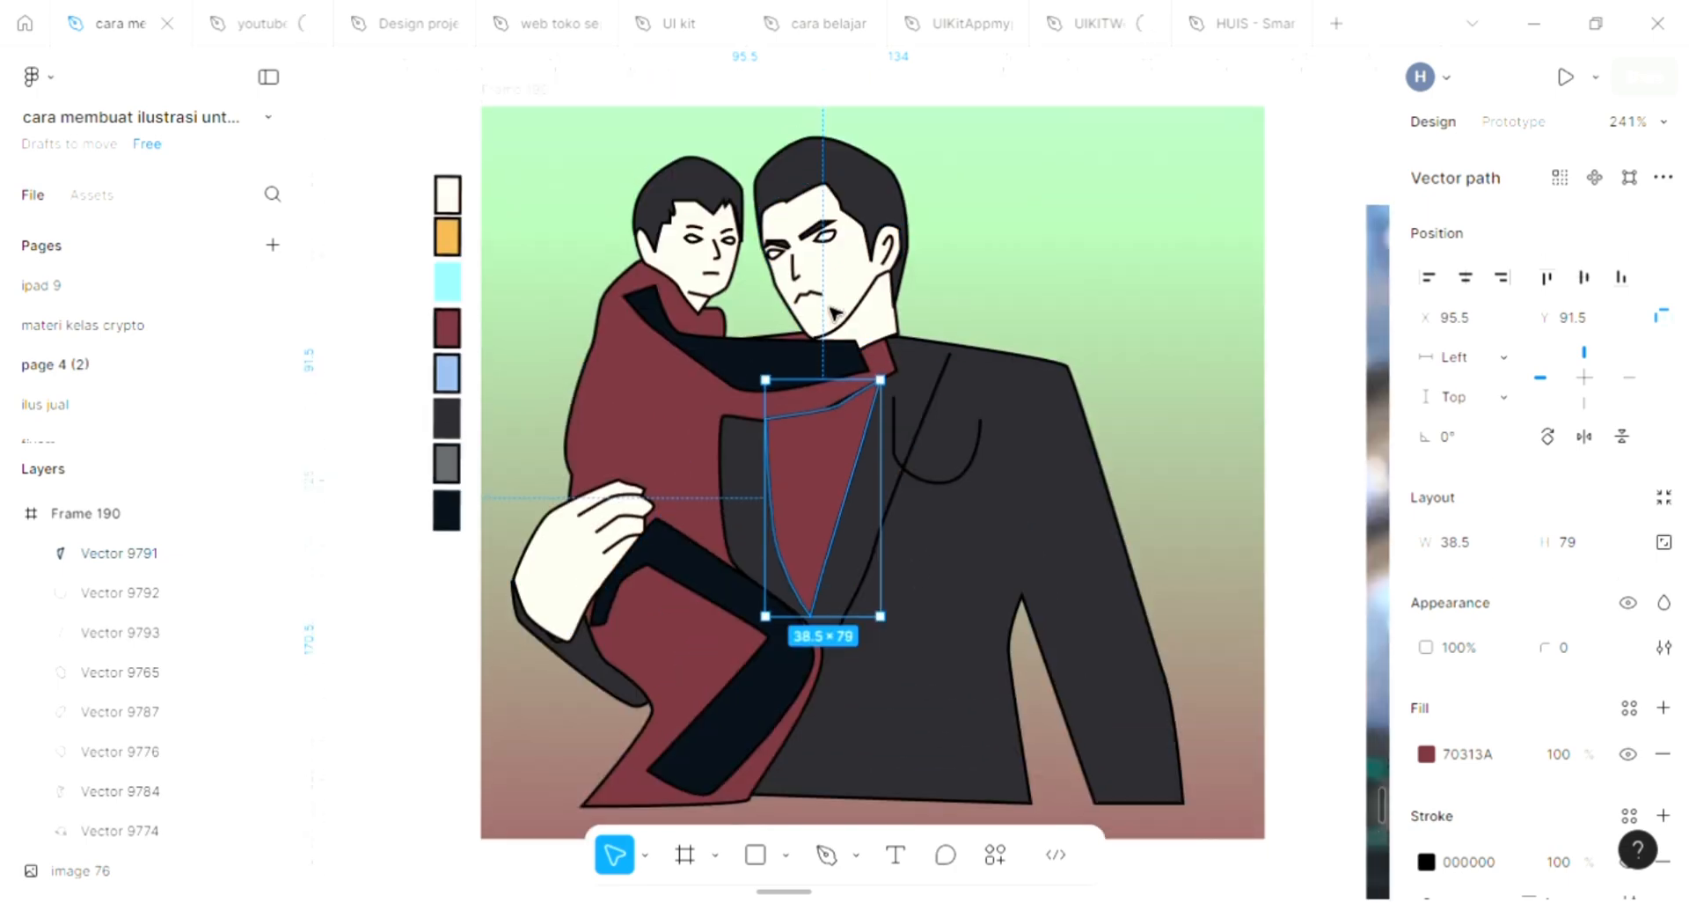
scroll(825, 321, up, 2)
scroll(825, 322, up, 1)
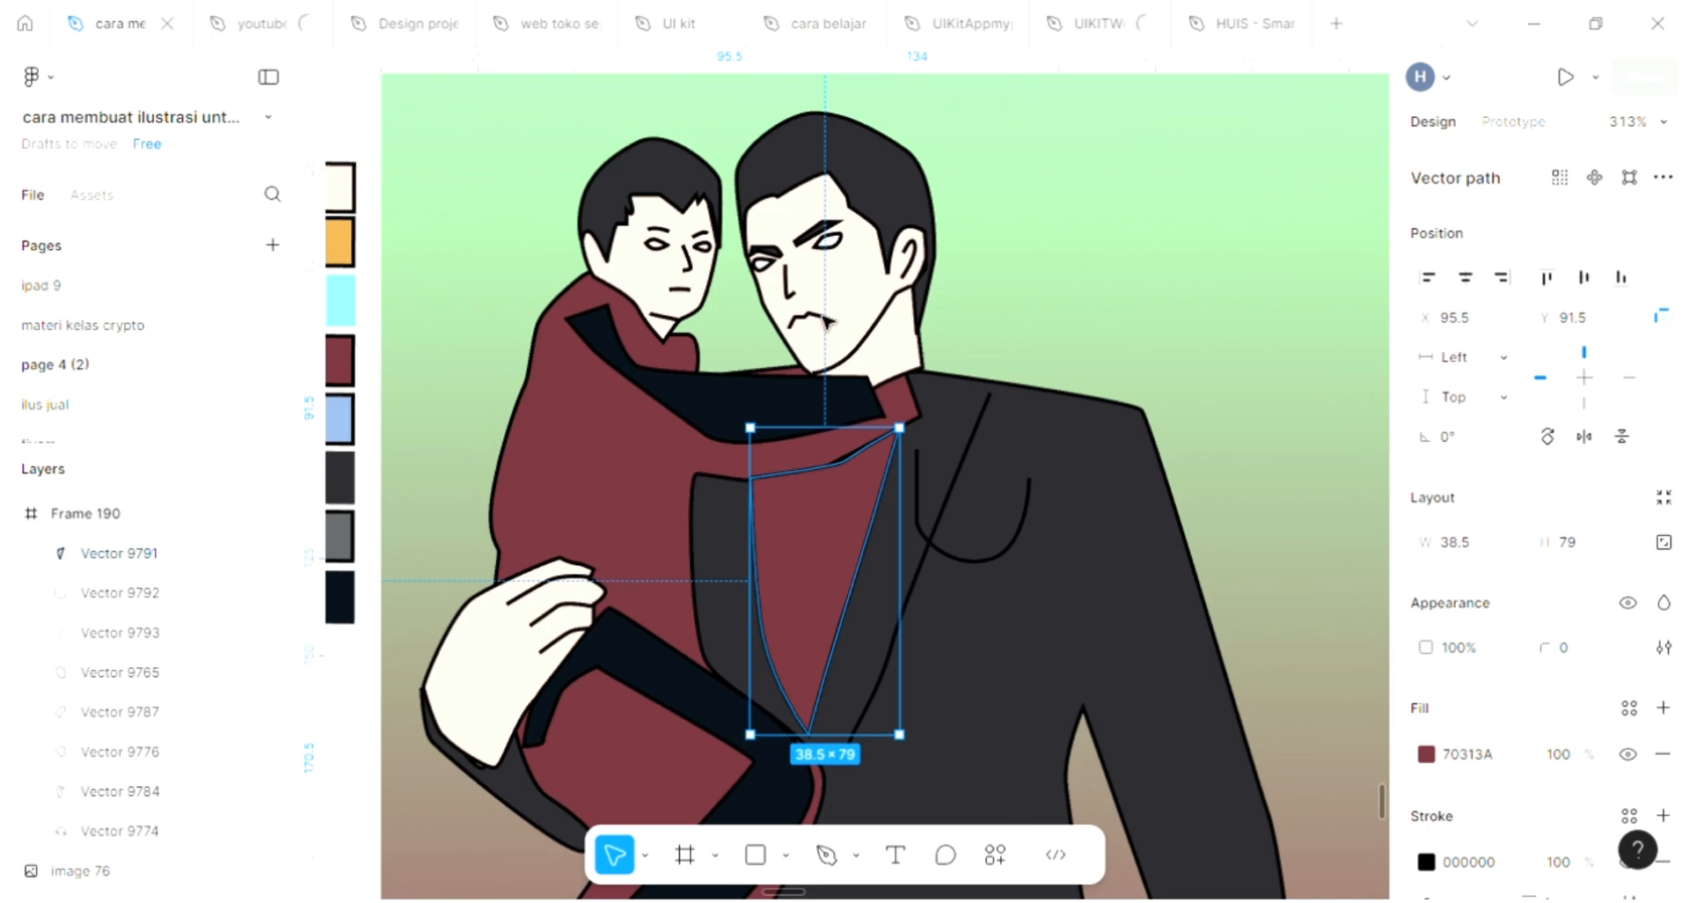
scroll(822, 332, up, 1)
scroll(825, 344, up, 1)
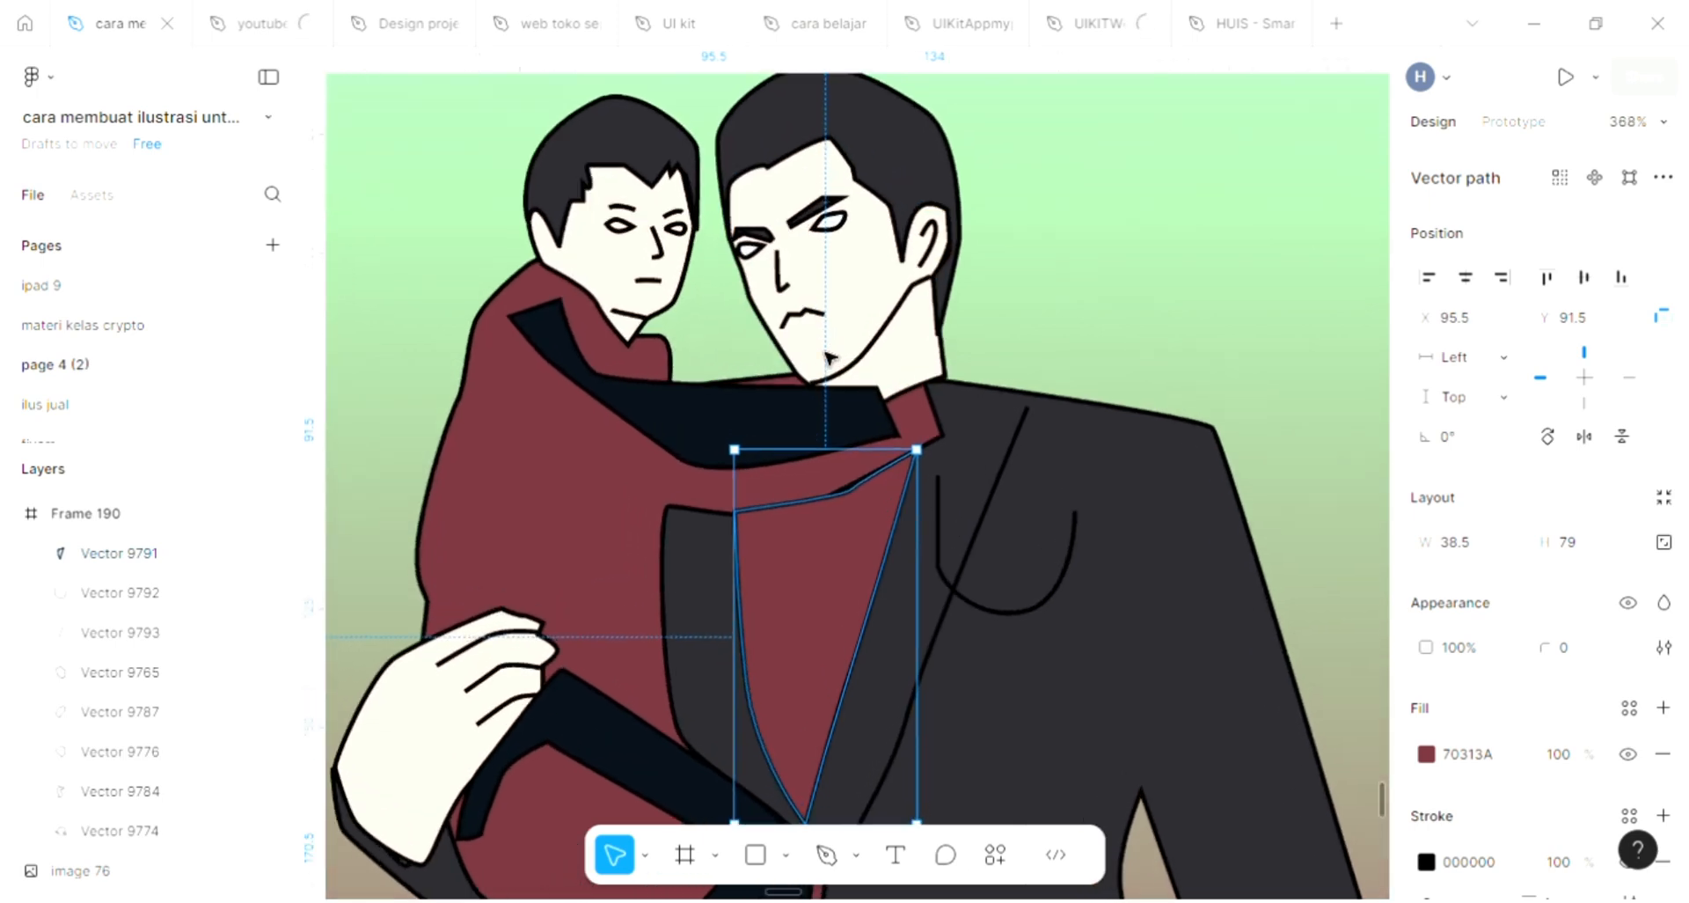
click(620, 225)
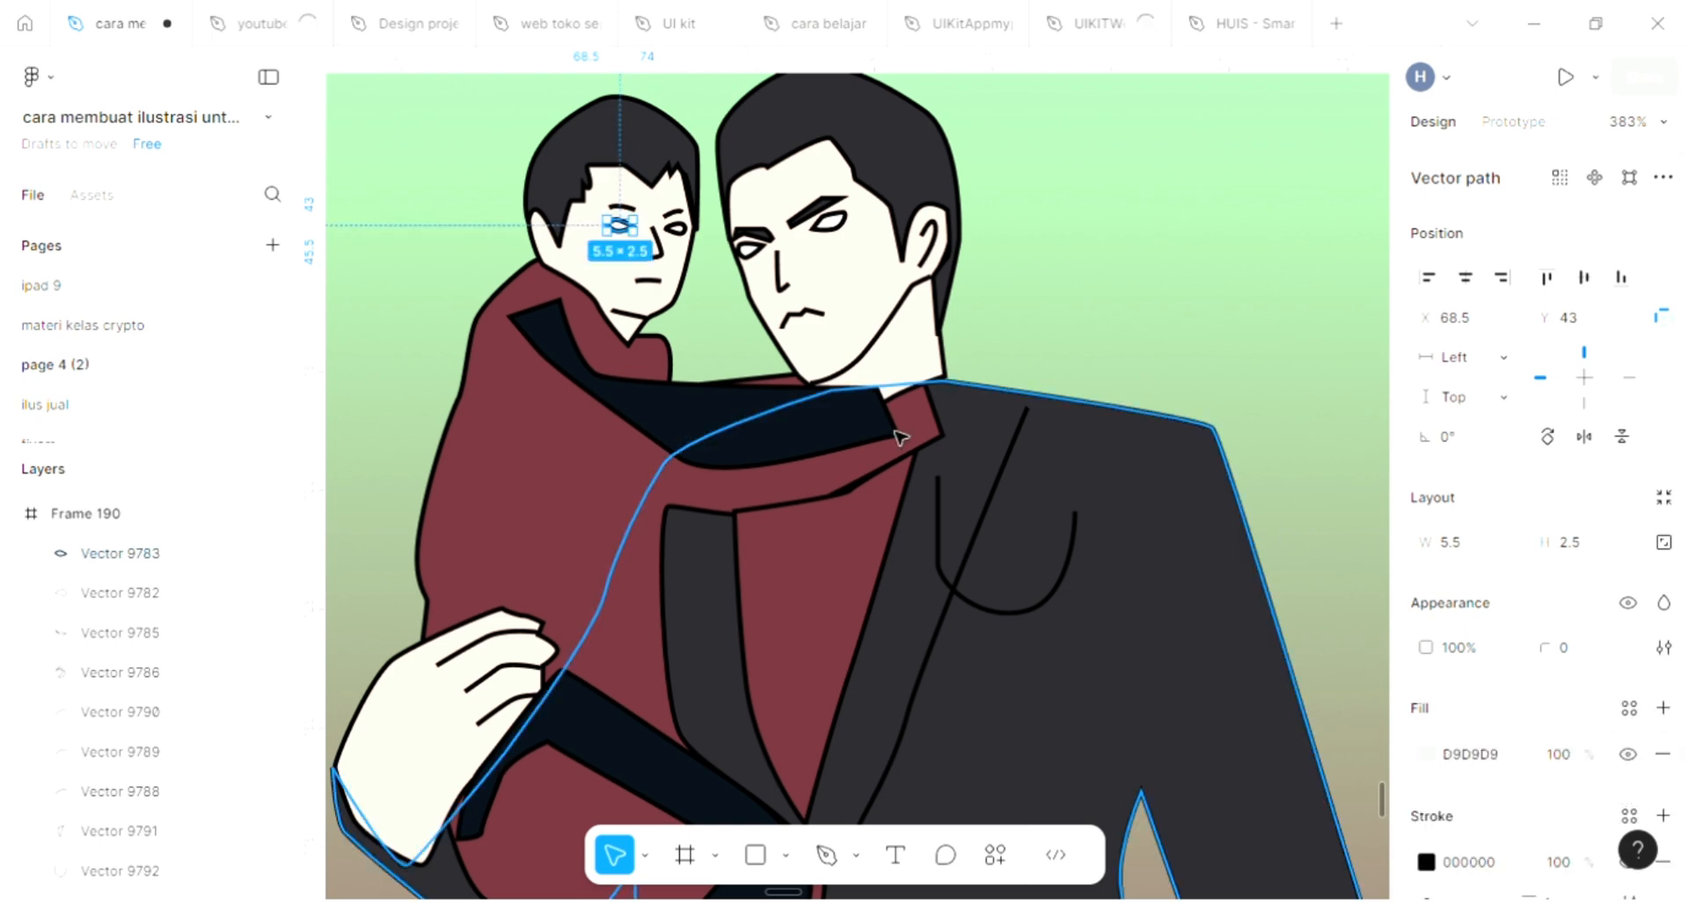
scroll(893, 445, up, 3)
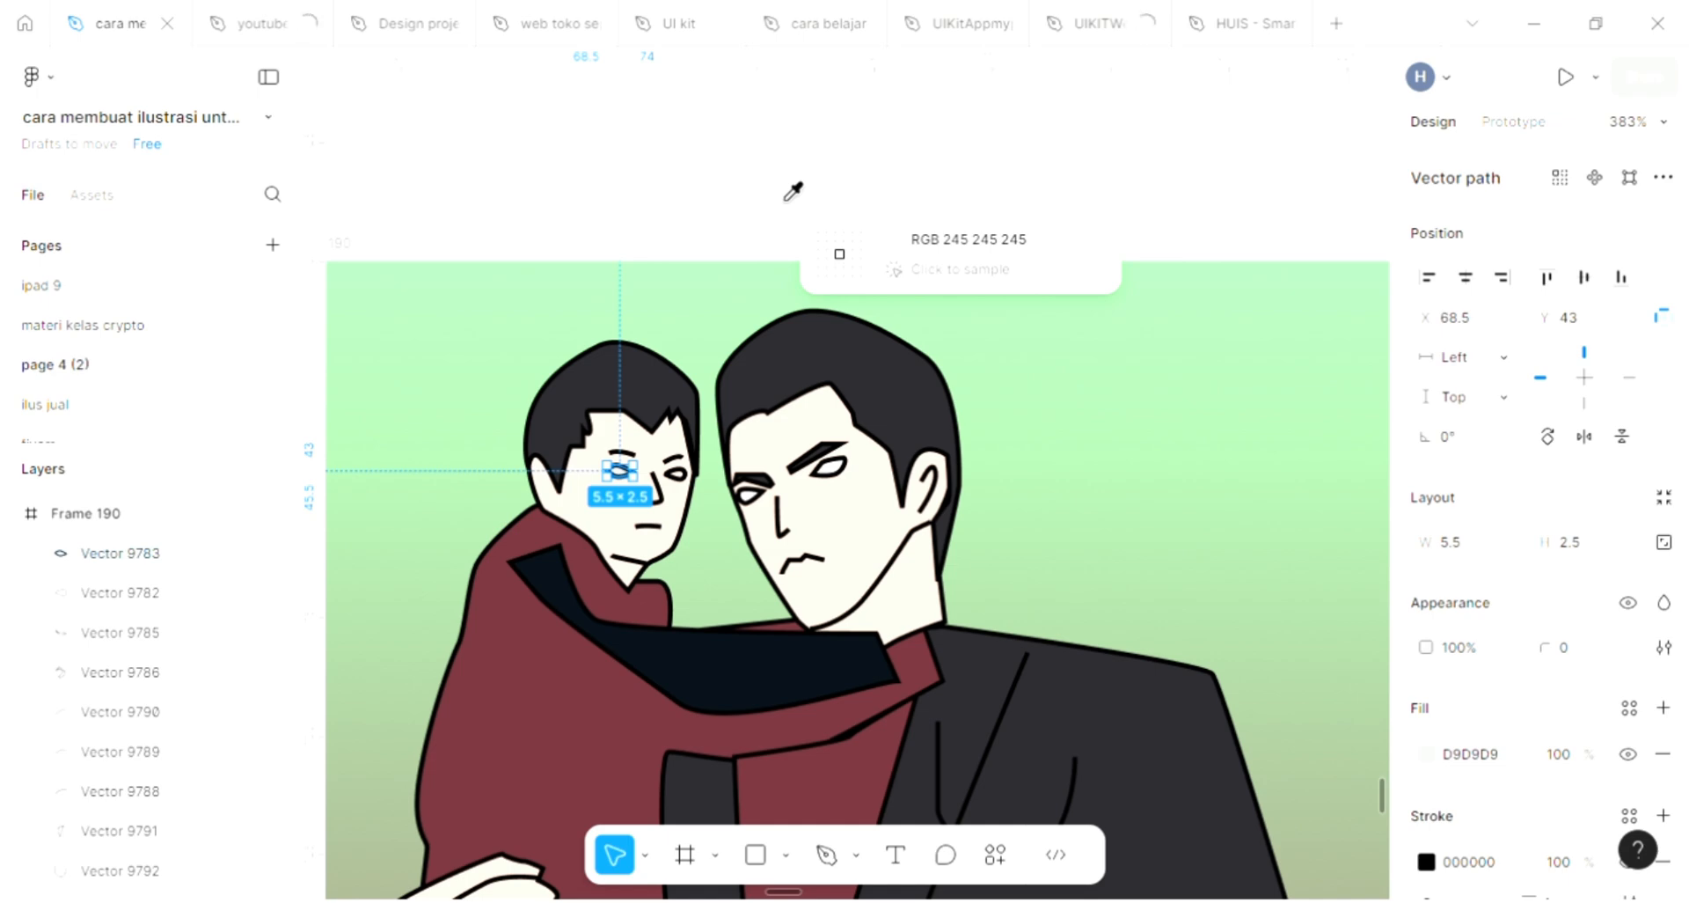
click(786, 199)
Step: Add a fill to the child's other eye and colour it with the off-white canvas colour F5F5F5
click(675, 476)
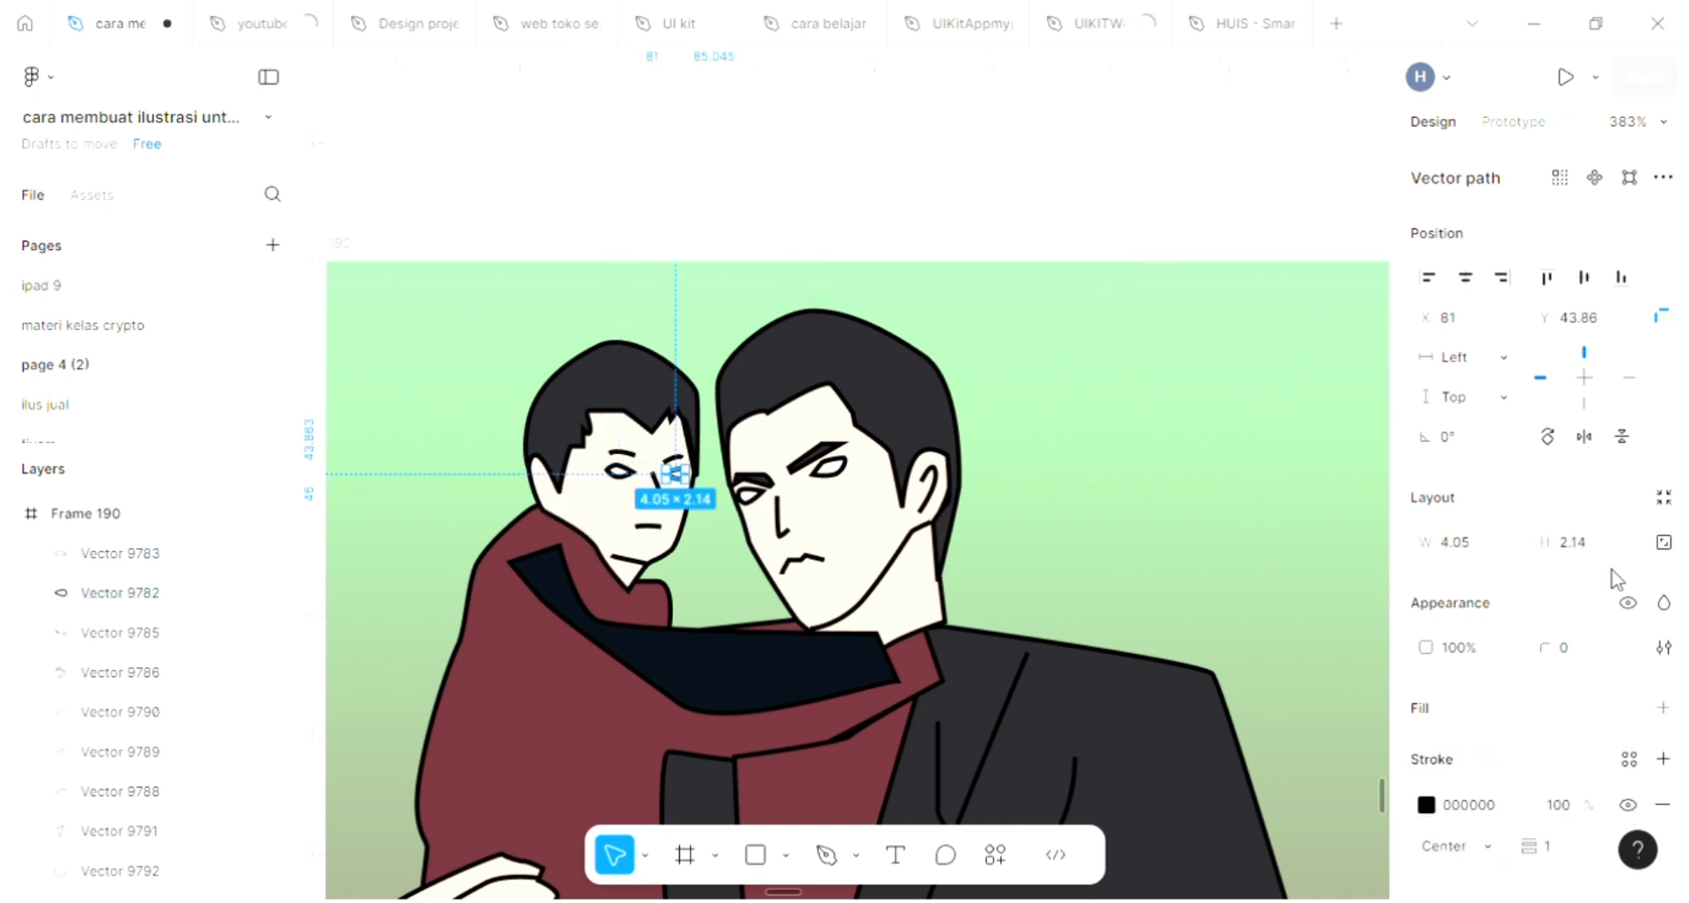
click(1663, 708)
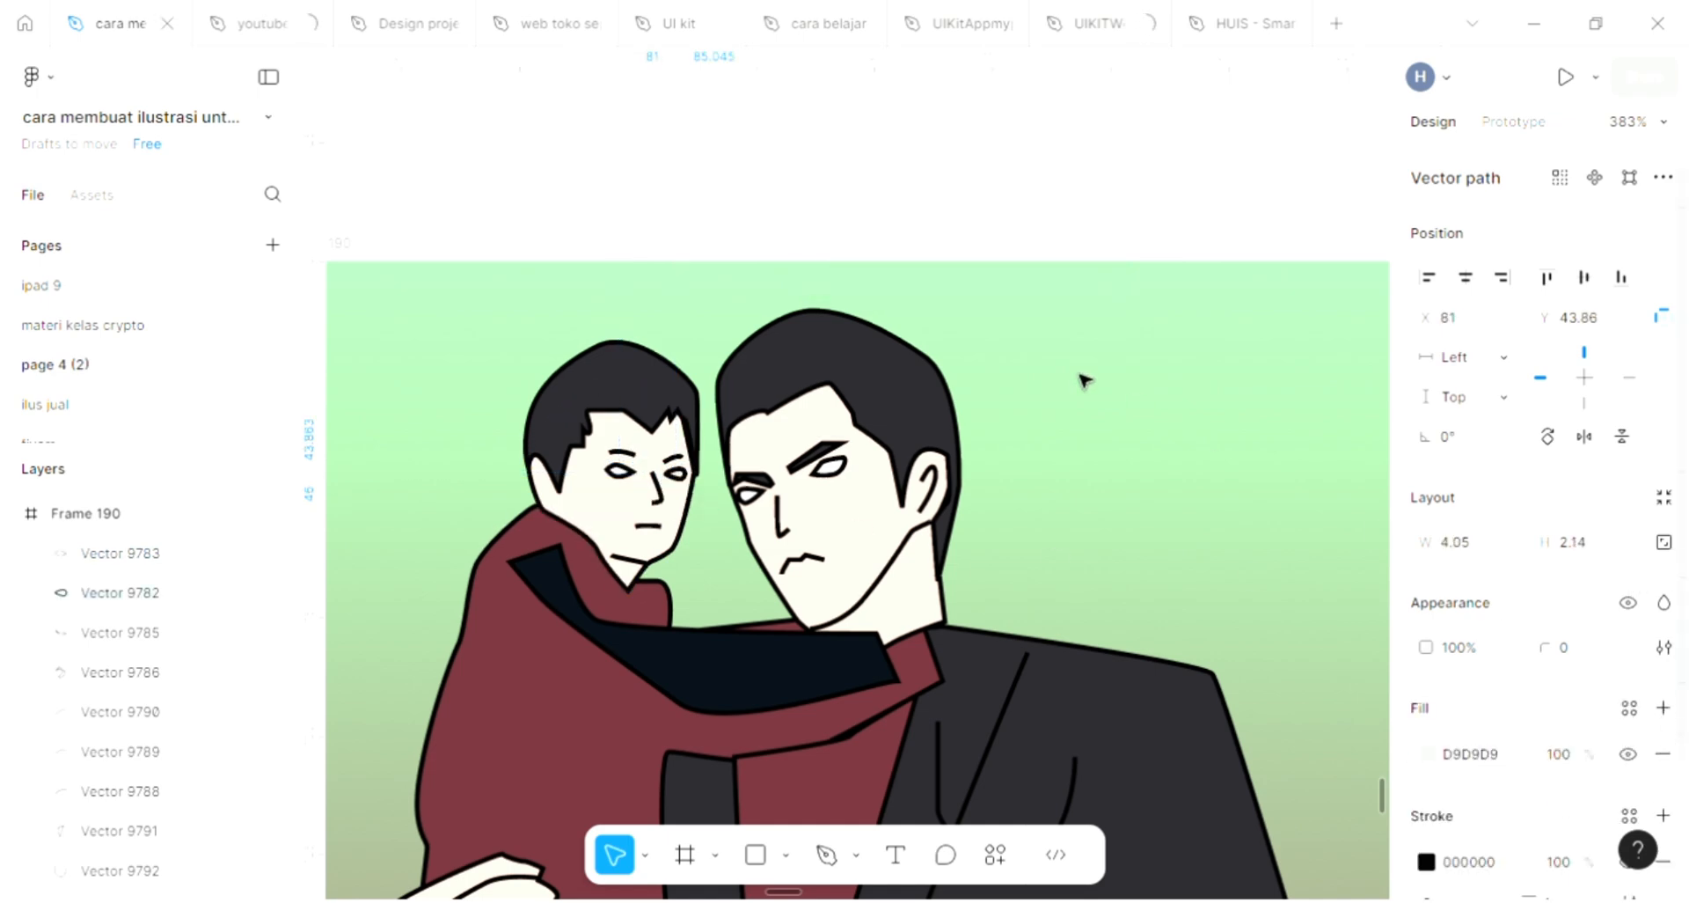
key(i)
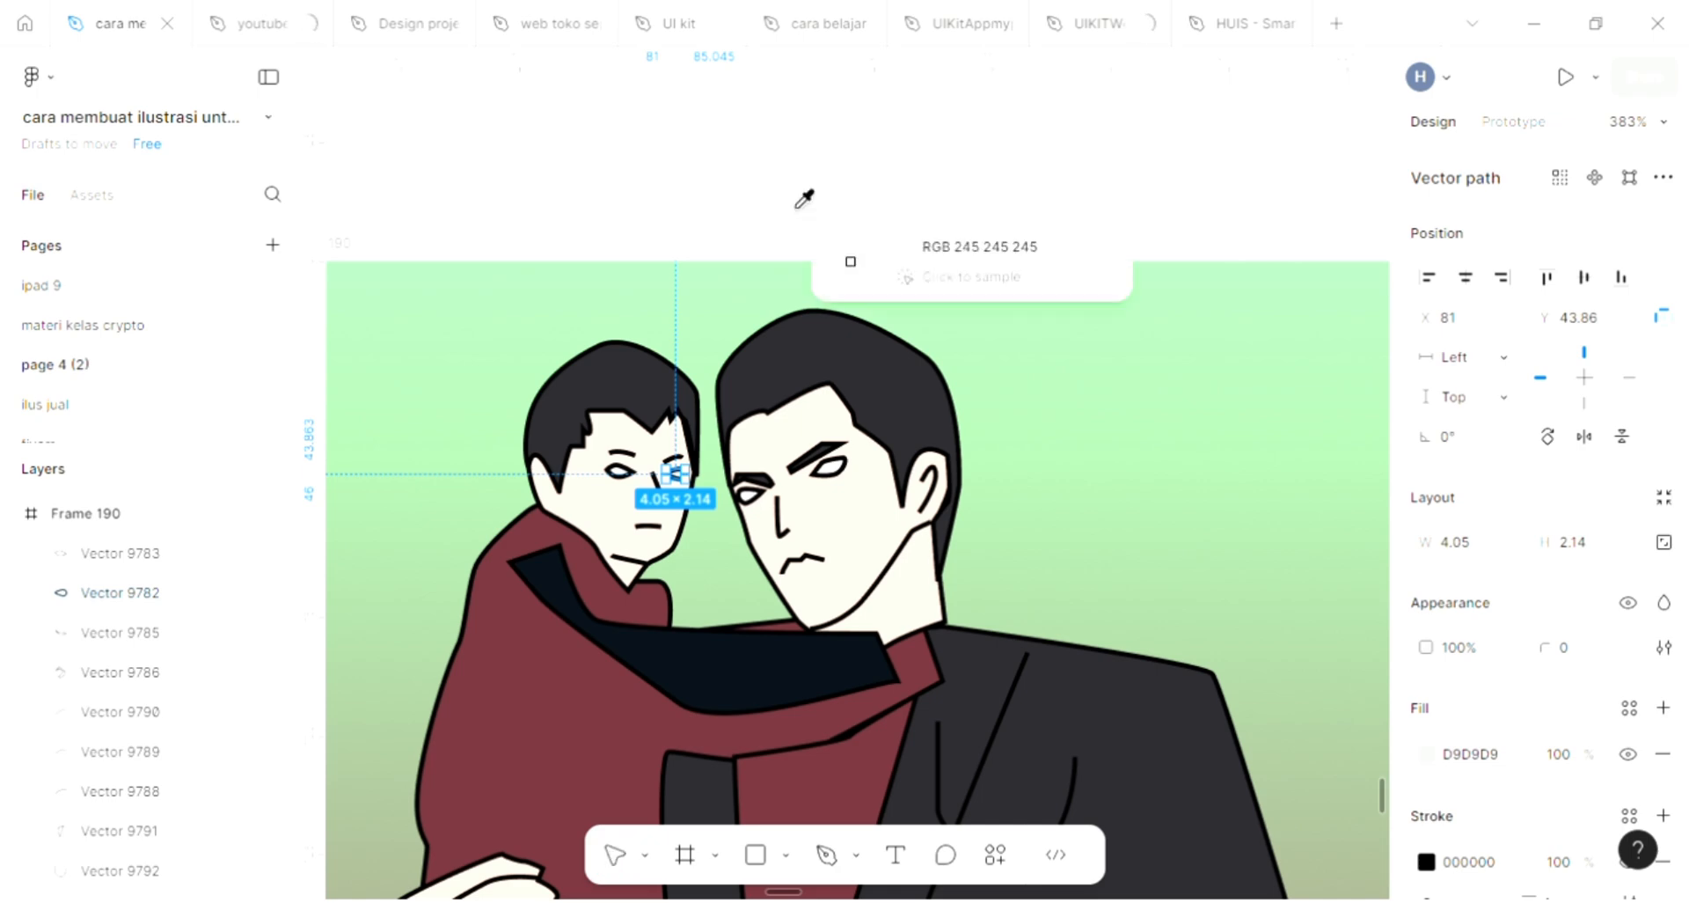
click(804, 199)
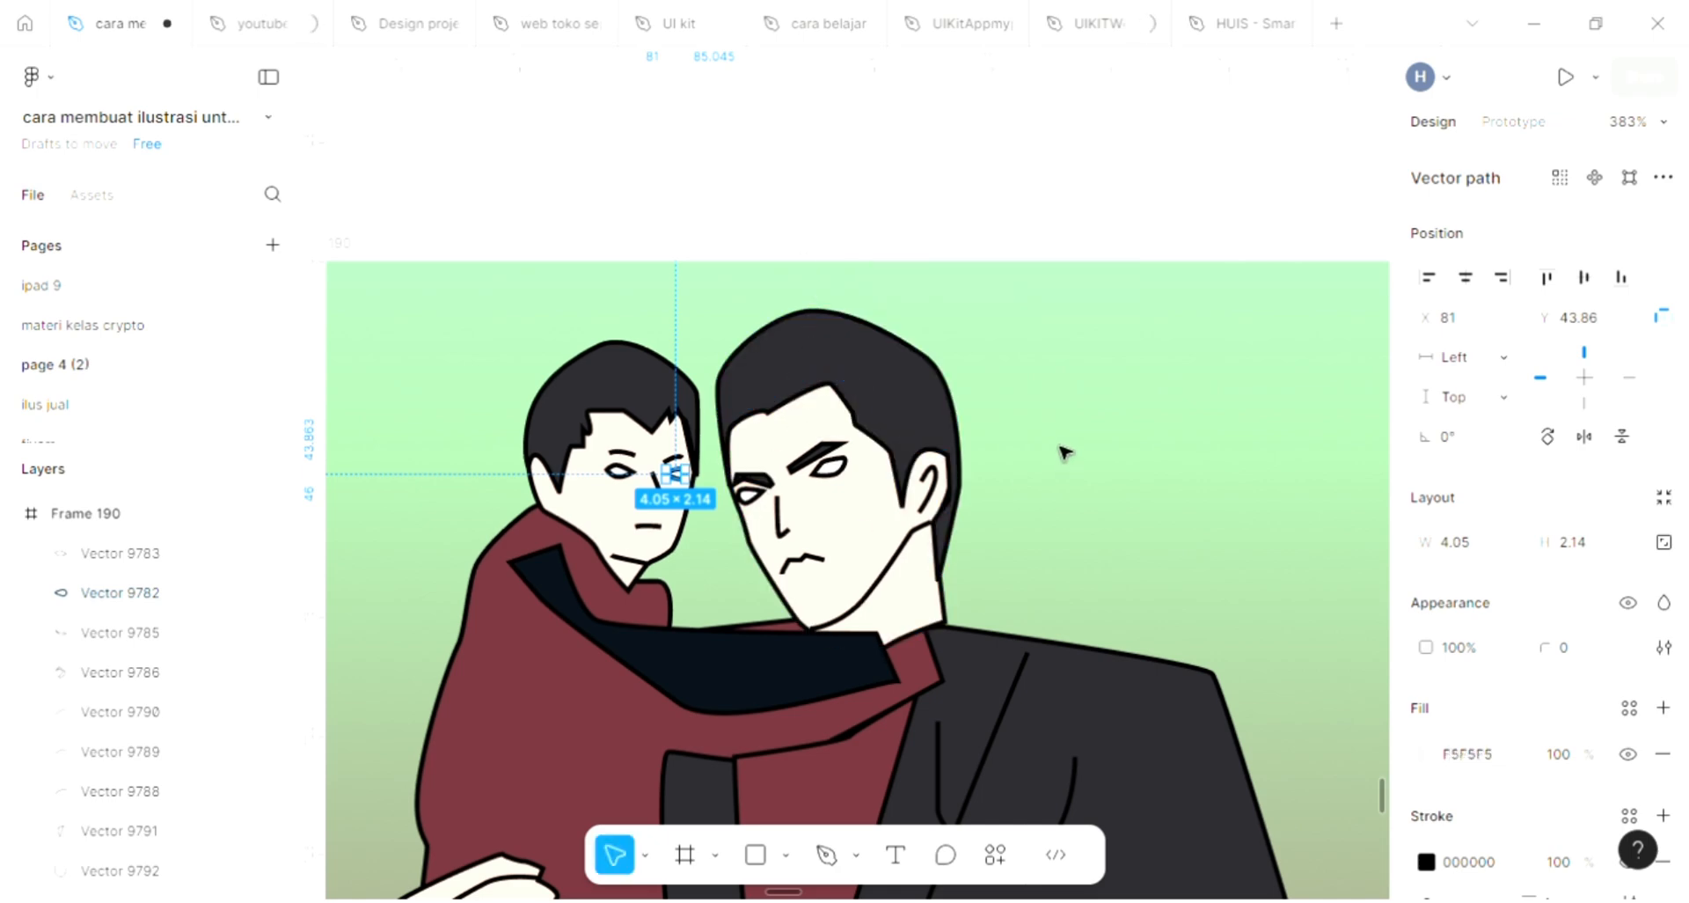
key(Escape)
Step: Draw a small closed three-point iris with the Pen tool inside the man's eye nearer his ear
scroll(802, 519, up, 4)
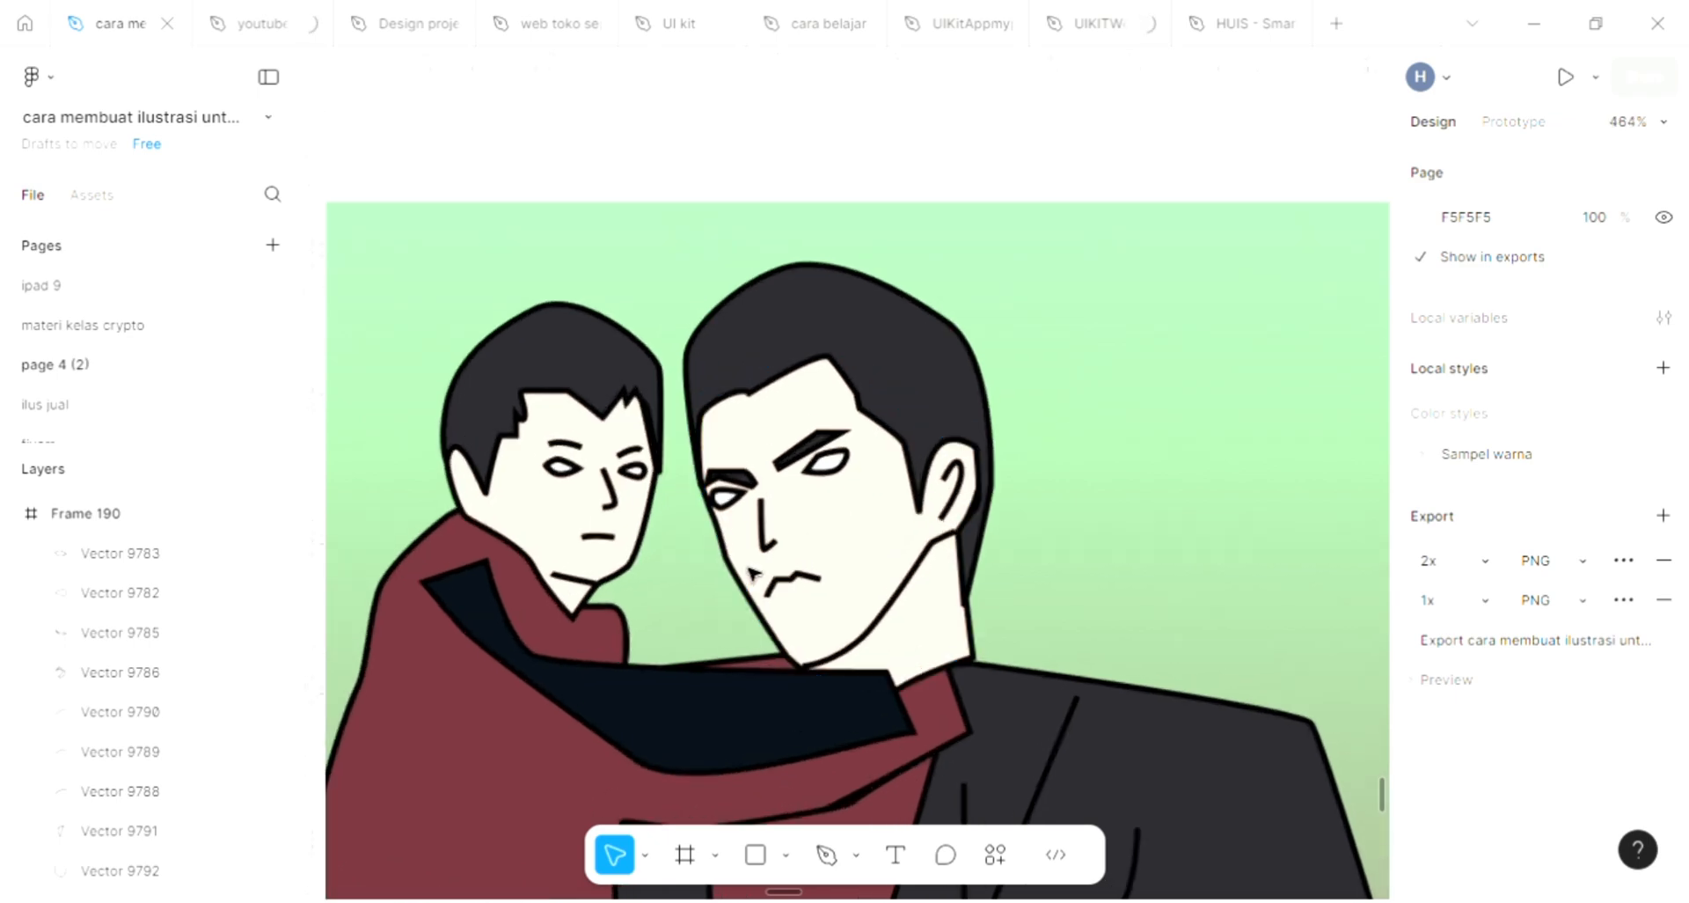
click(830, 856)
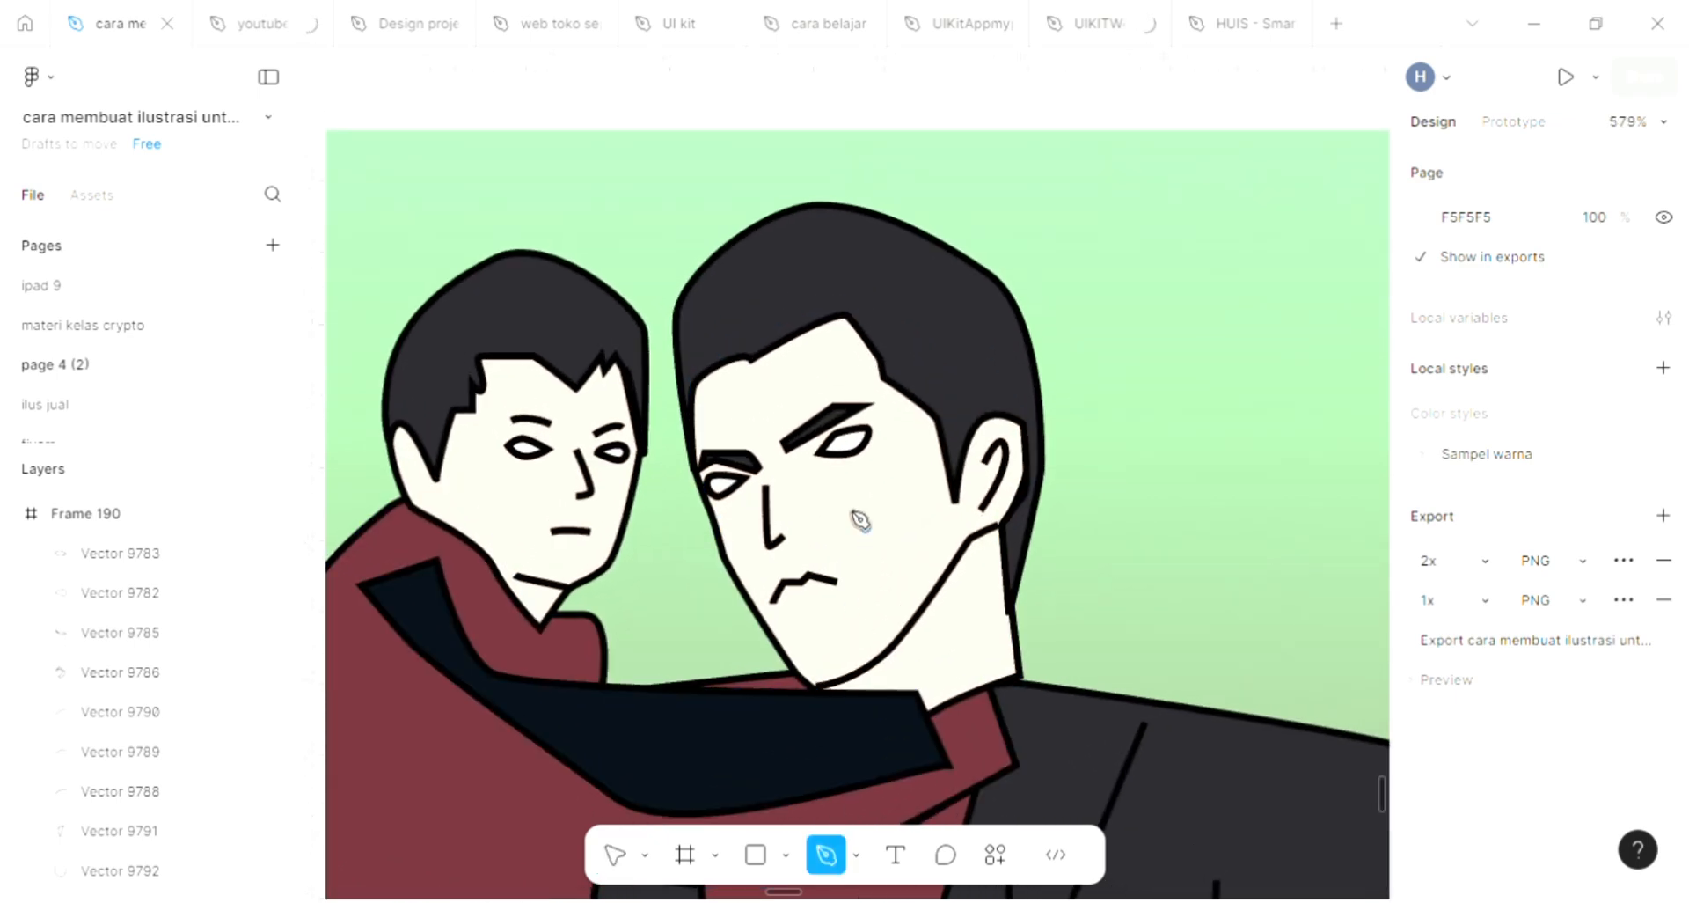
scroll(858, 506, up, 3)
scroll(817, 512, up, 4)
click(830, 472)
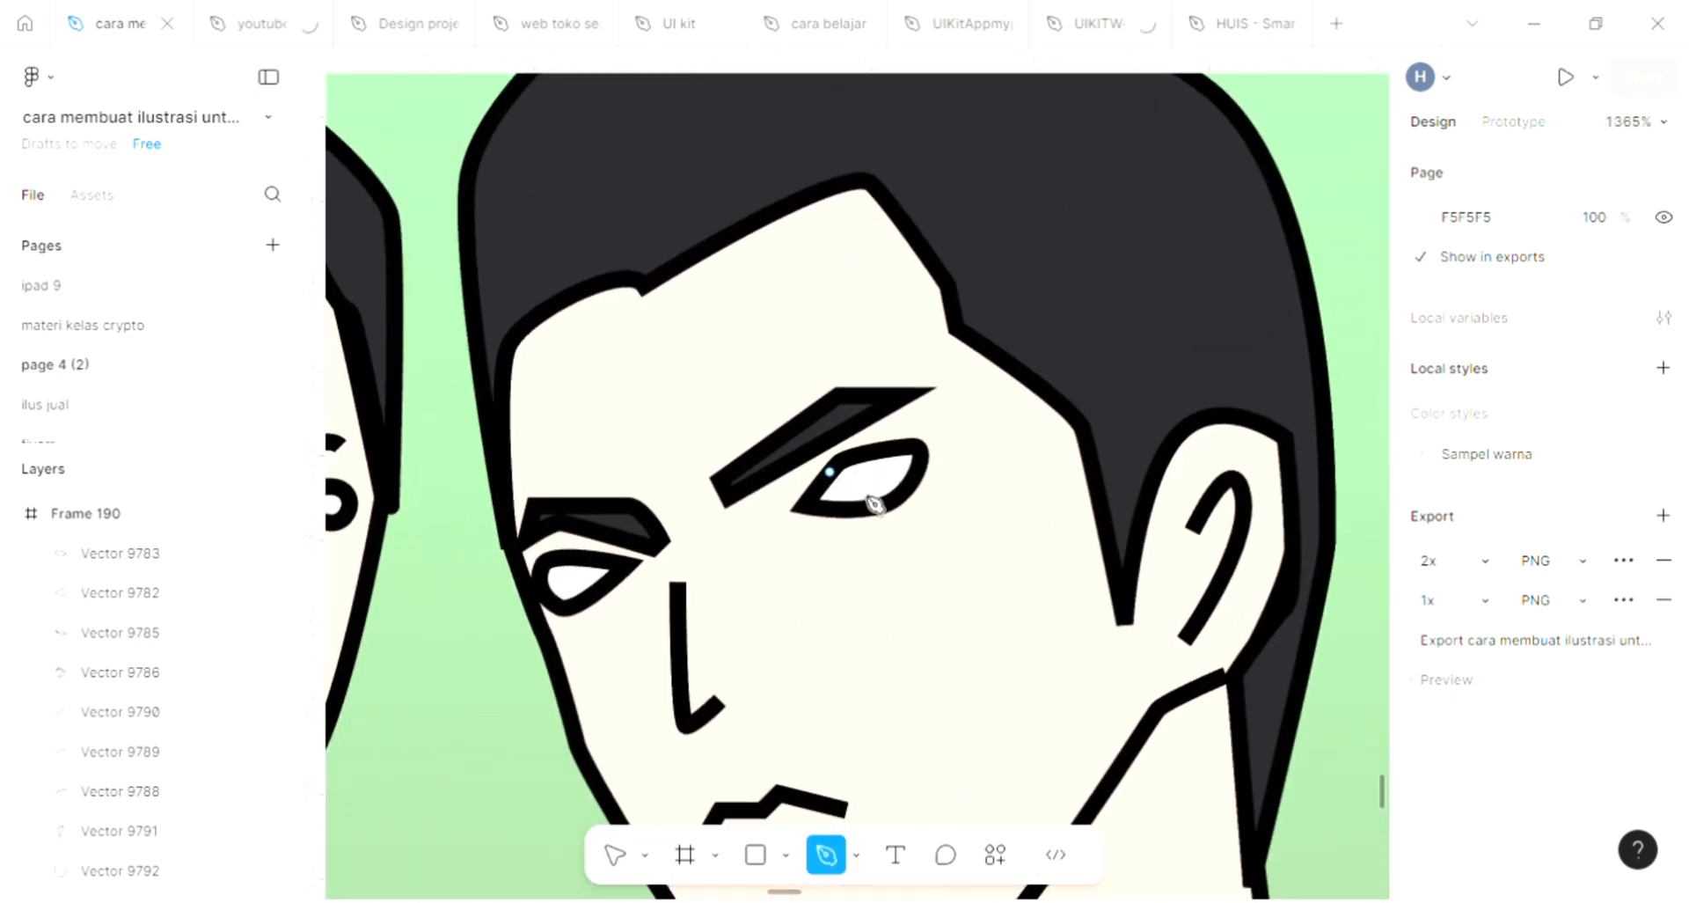
drag(881, 506, 880, 499)
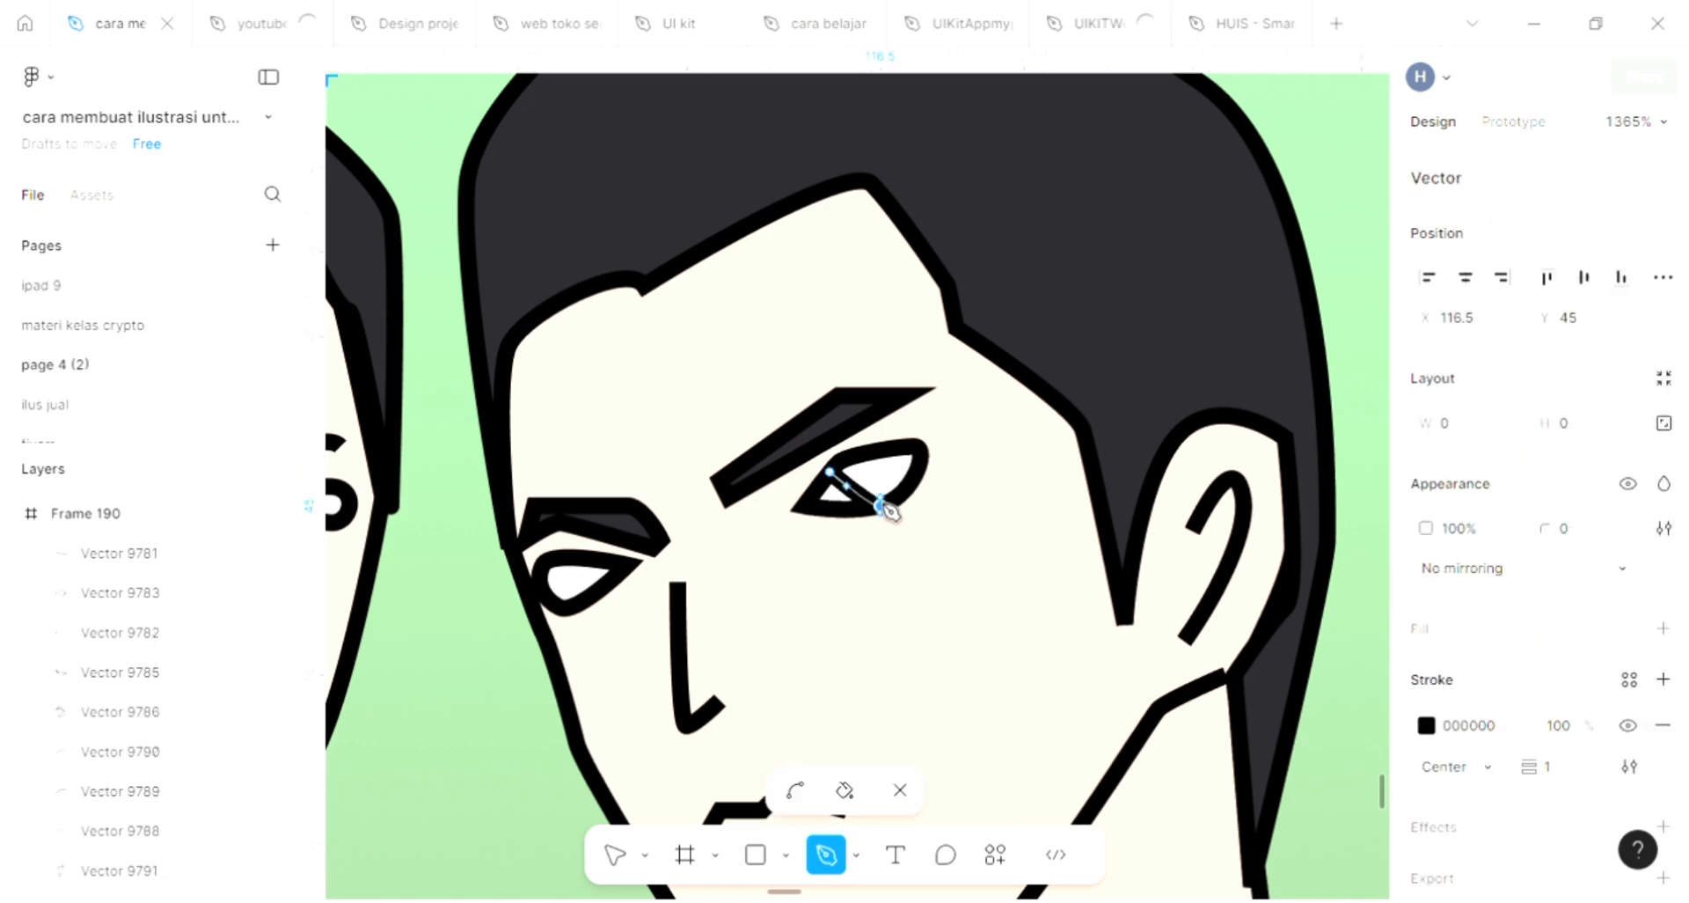
click(872, 456)
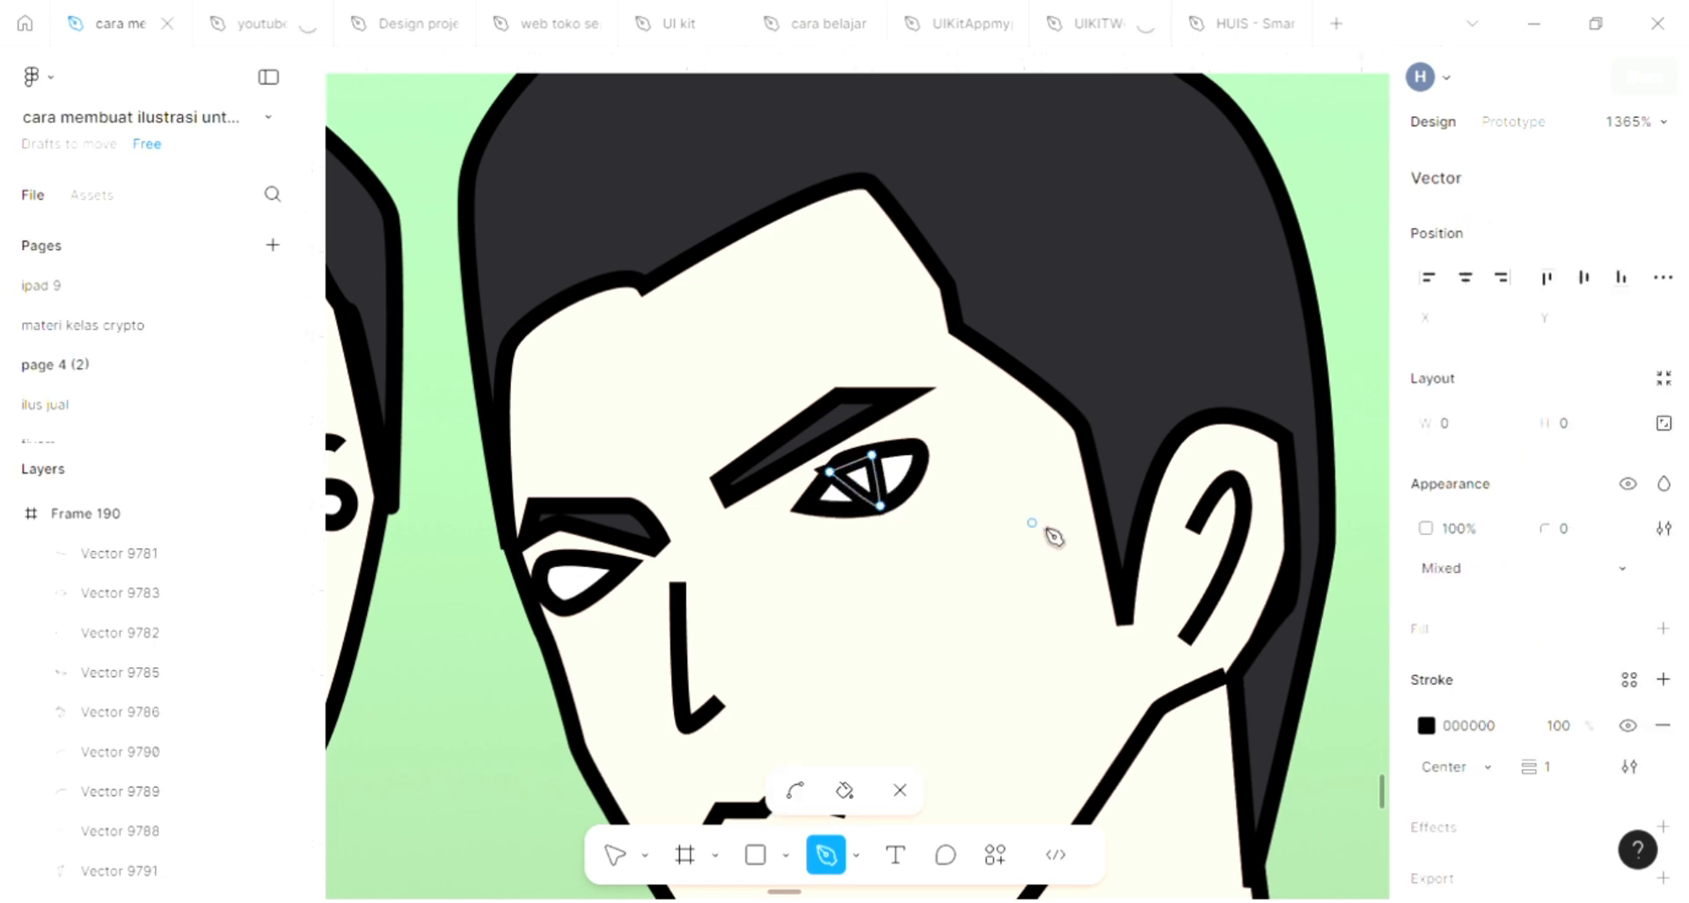
click(832, 474)
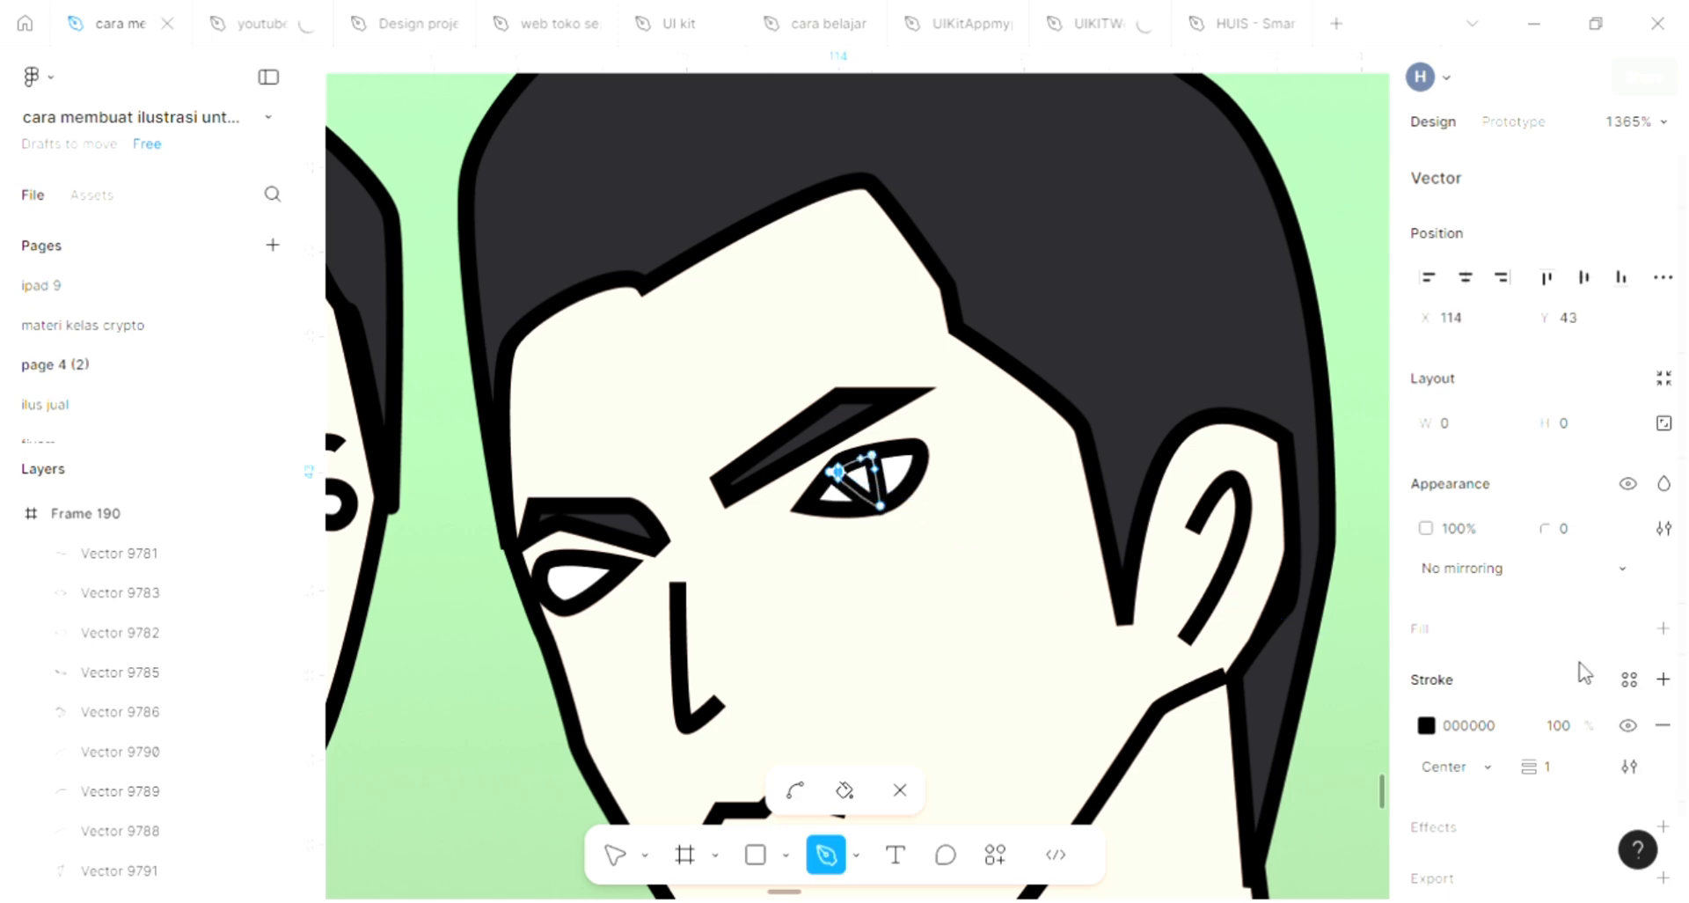
Step: Add a fill to the new iris shape in the man's eye and colour it with his hair colour 29282D
click(1662, 628)
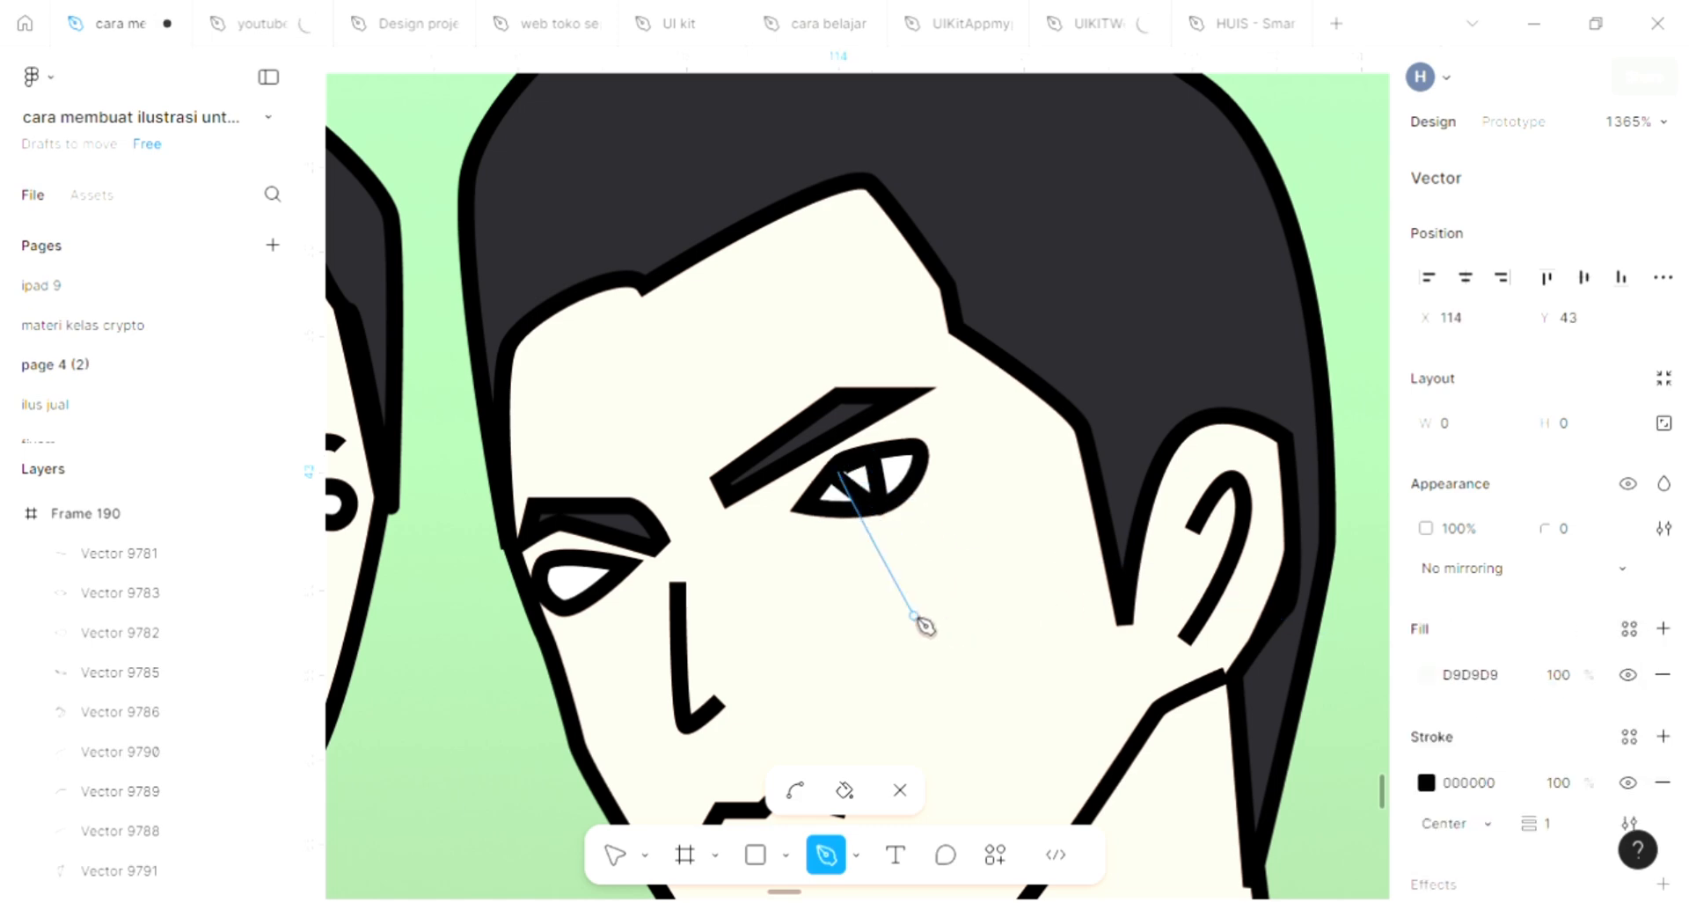
scroll(922, 620, down, 4)
key(i)
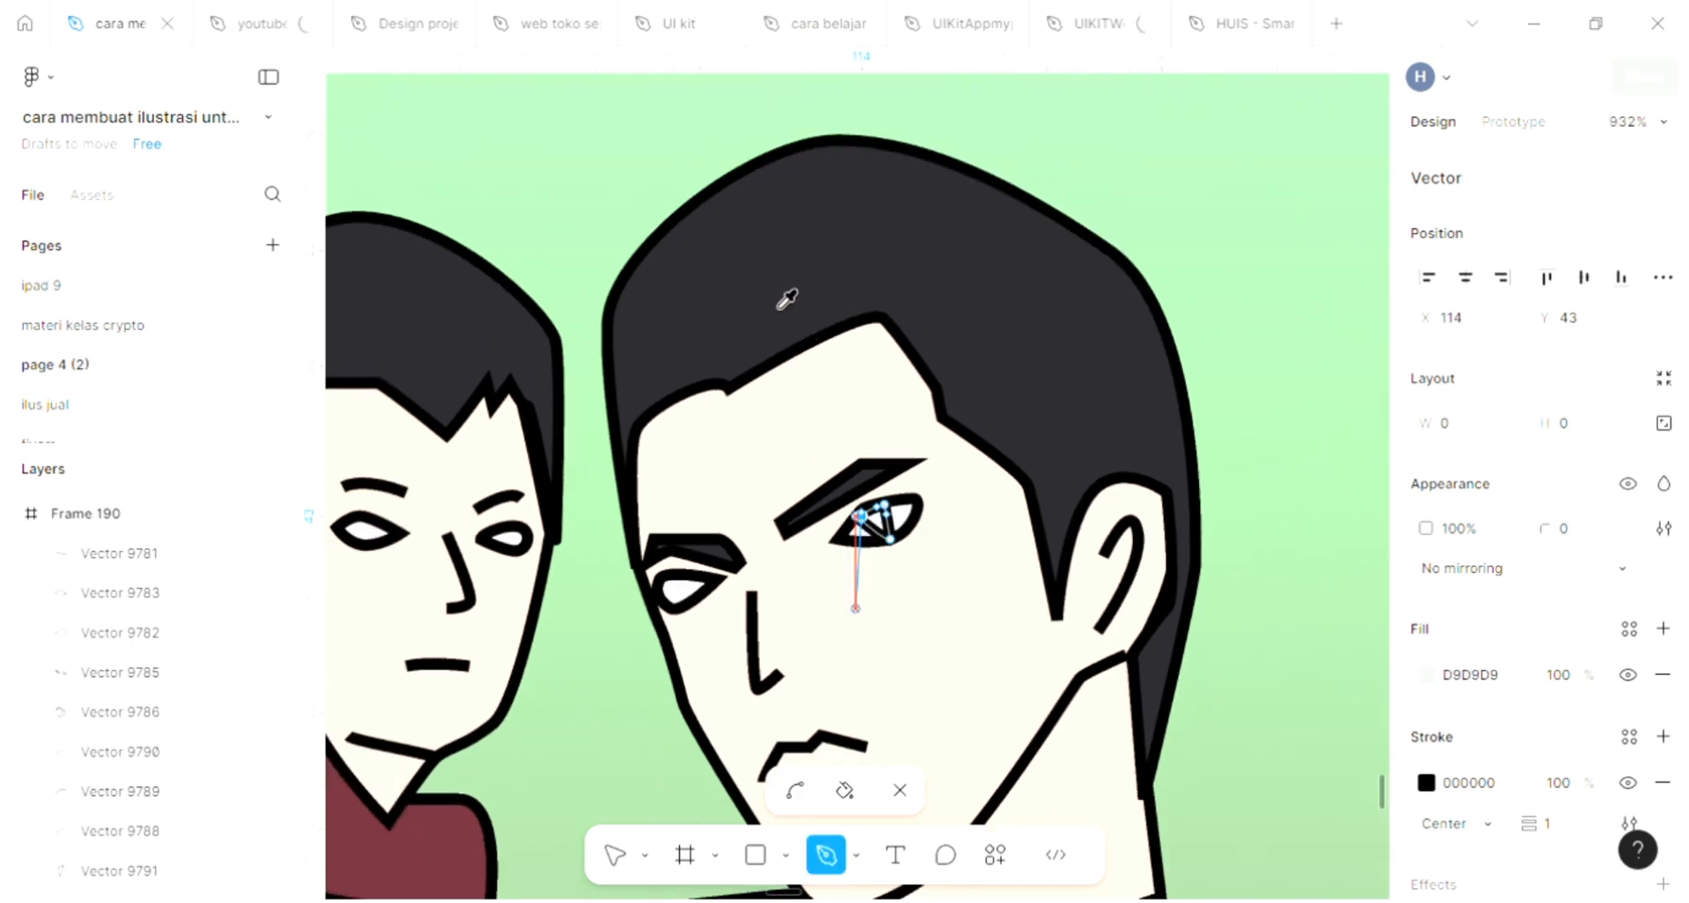
click(772, 262)
key(Escape)
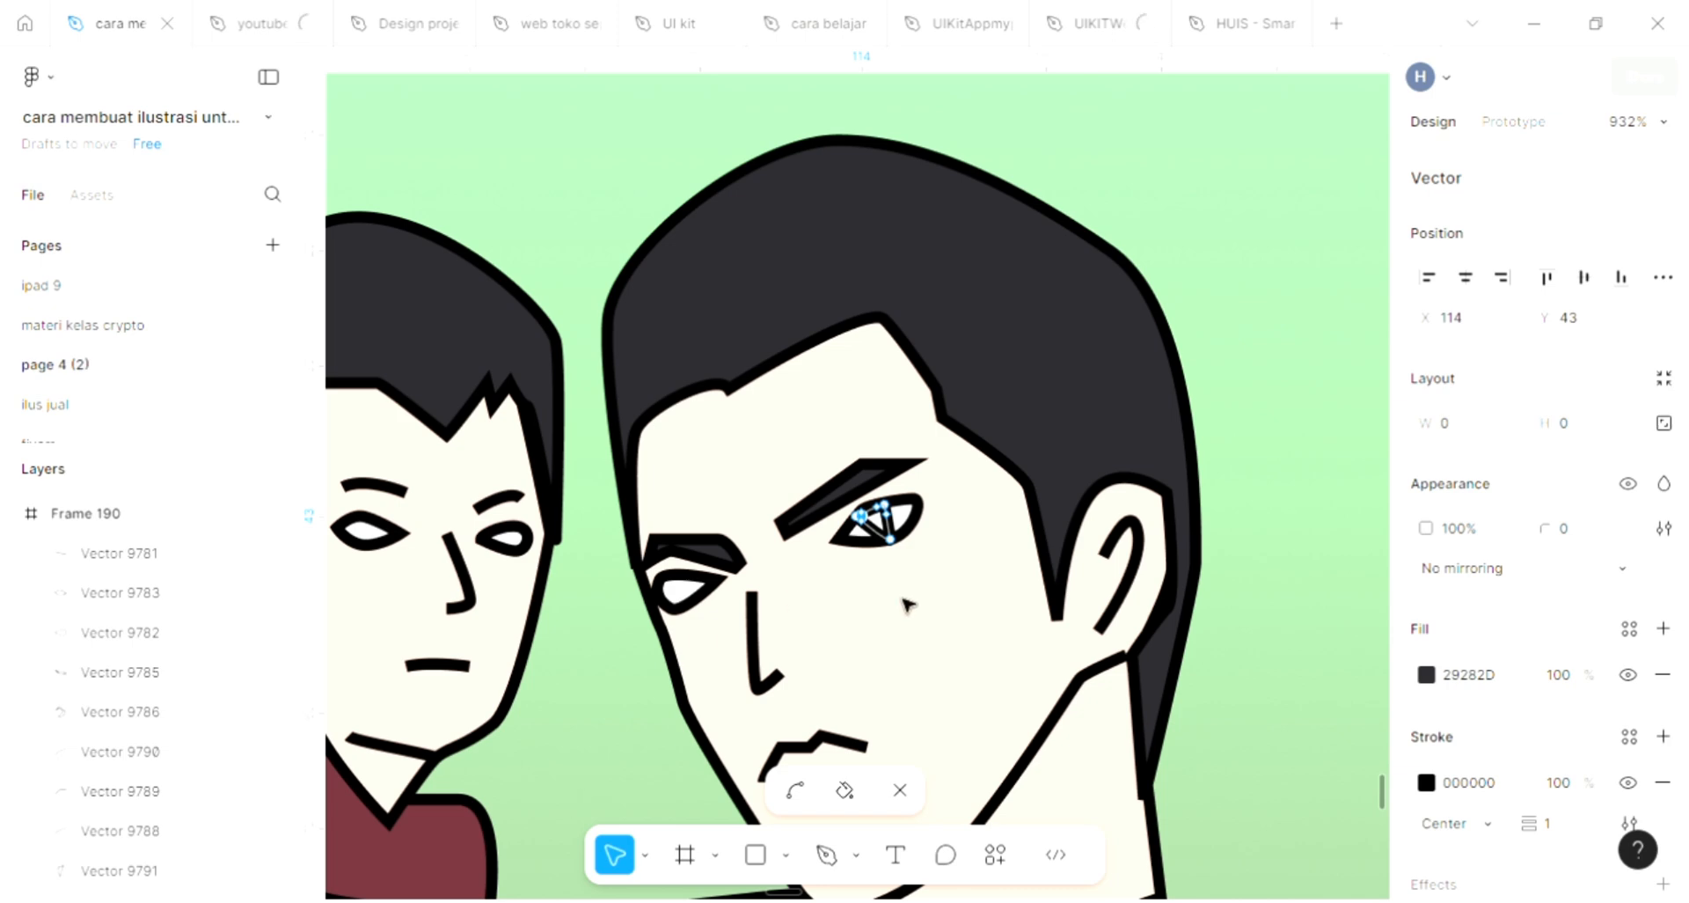
Step: Give the iris in the man's eye nearer his ear a stroke colour sampled from his hair, 29282D
key(Escape)
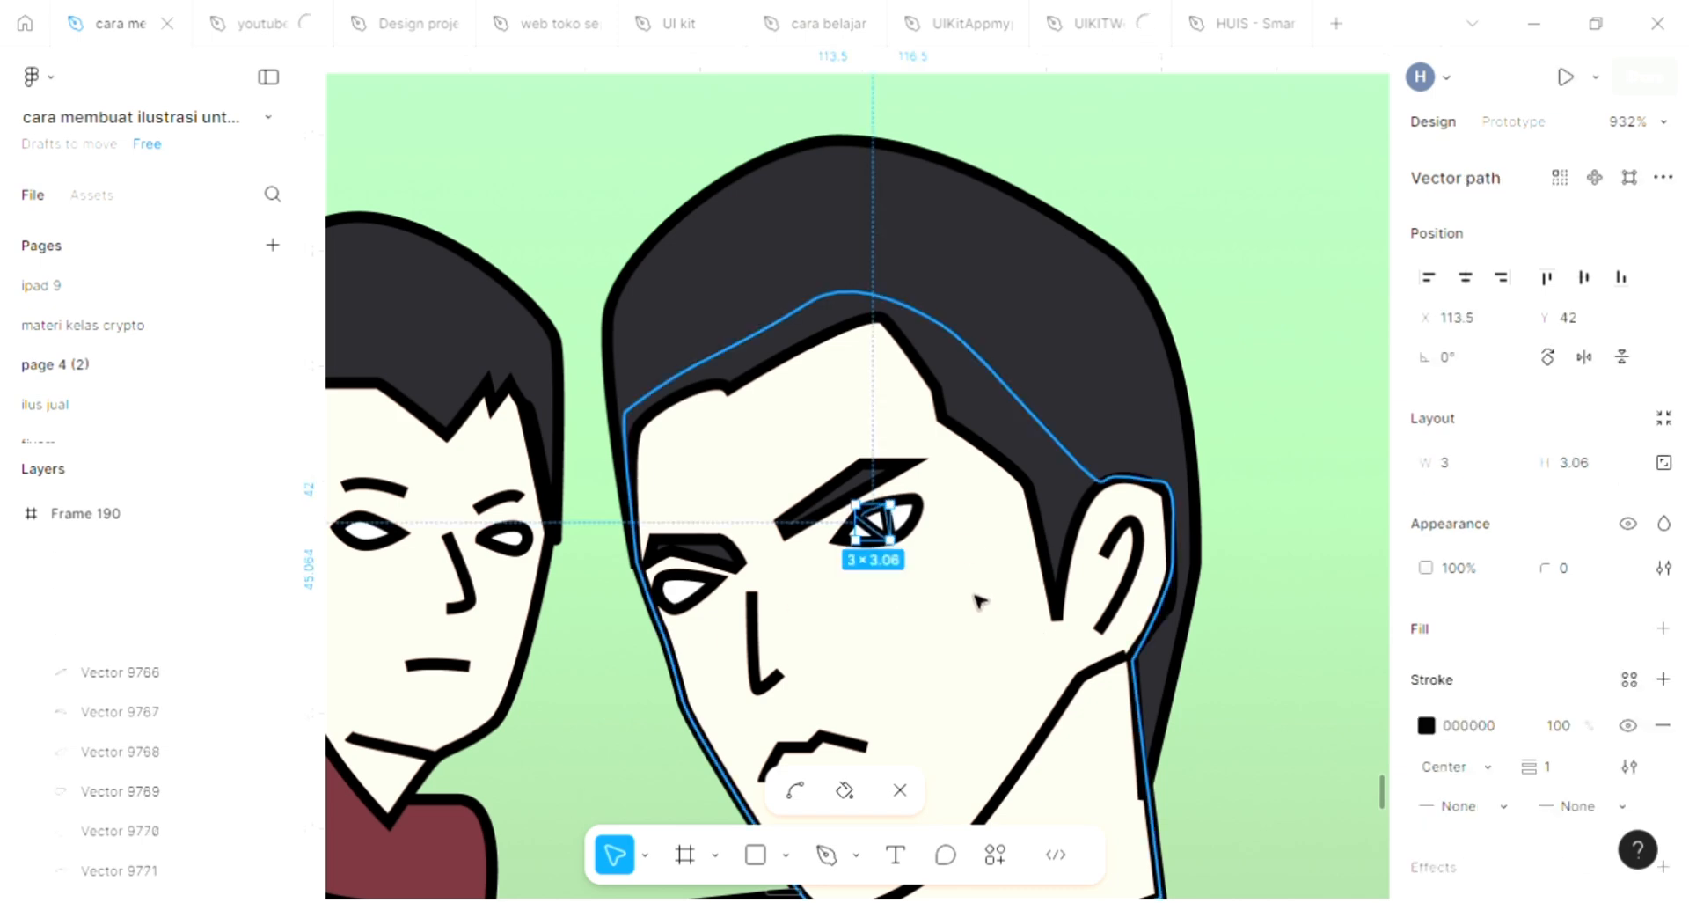
key(i)
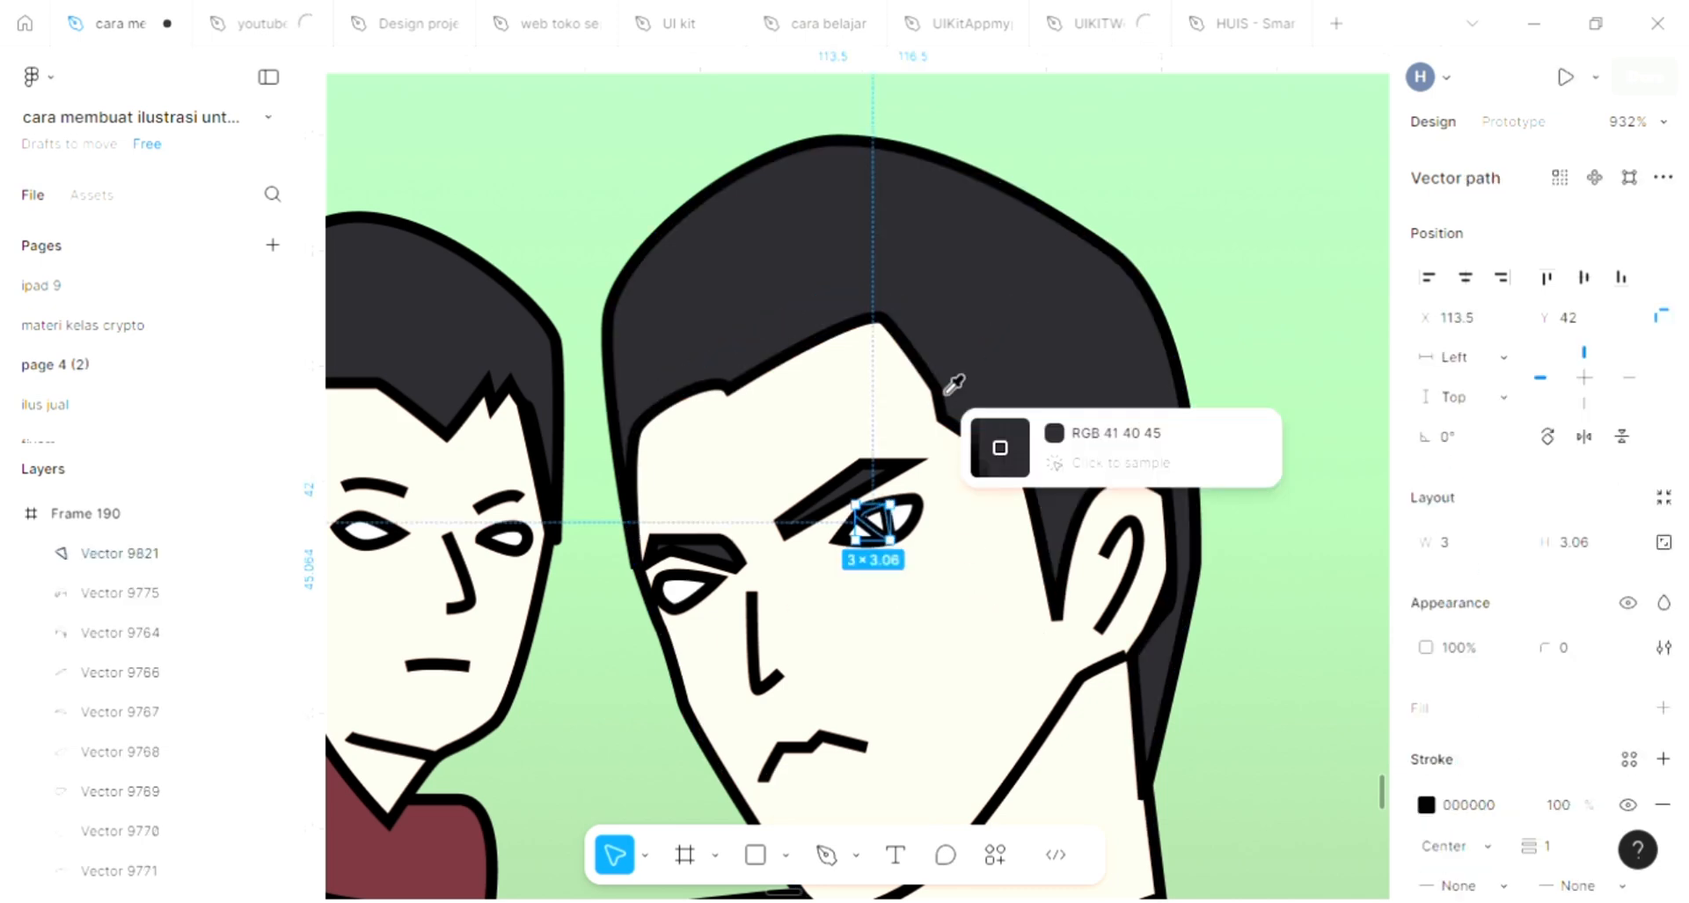
click(954, 384)
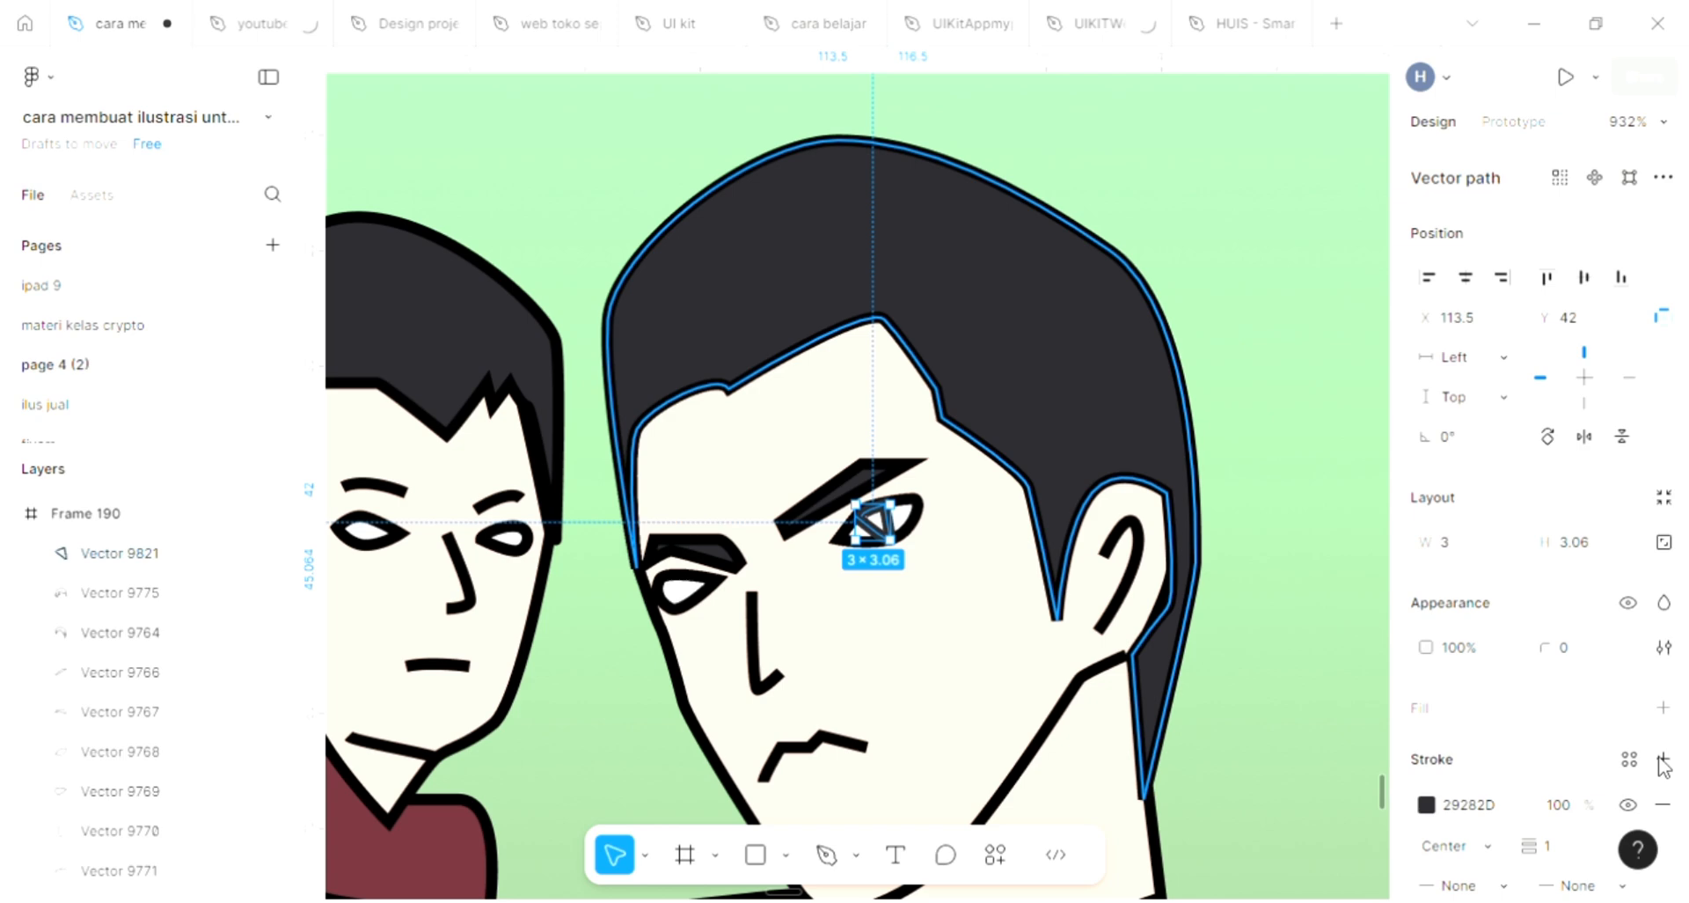
Step: Try adding a fill in the hair colour 29282D to that iris, and undo the fill
click(1662, 709)
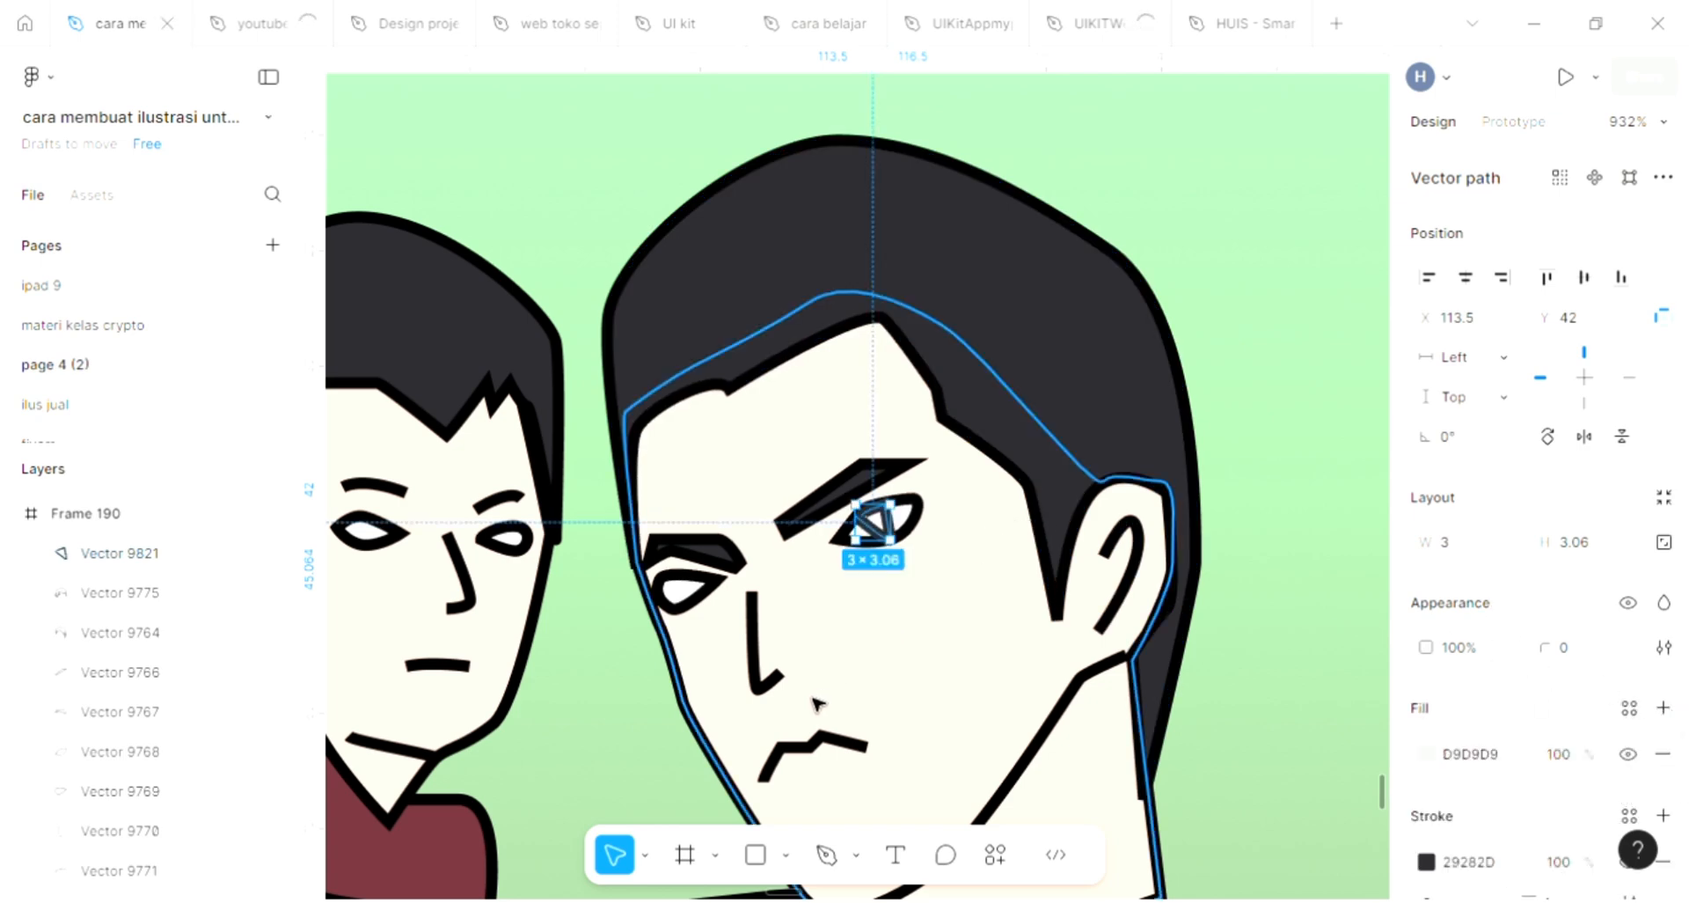
scroll(754, 651, down, 1)
key(i)
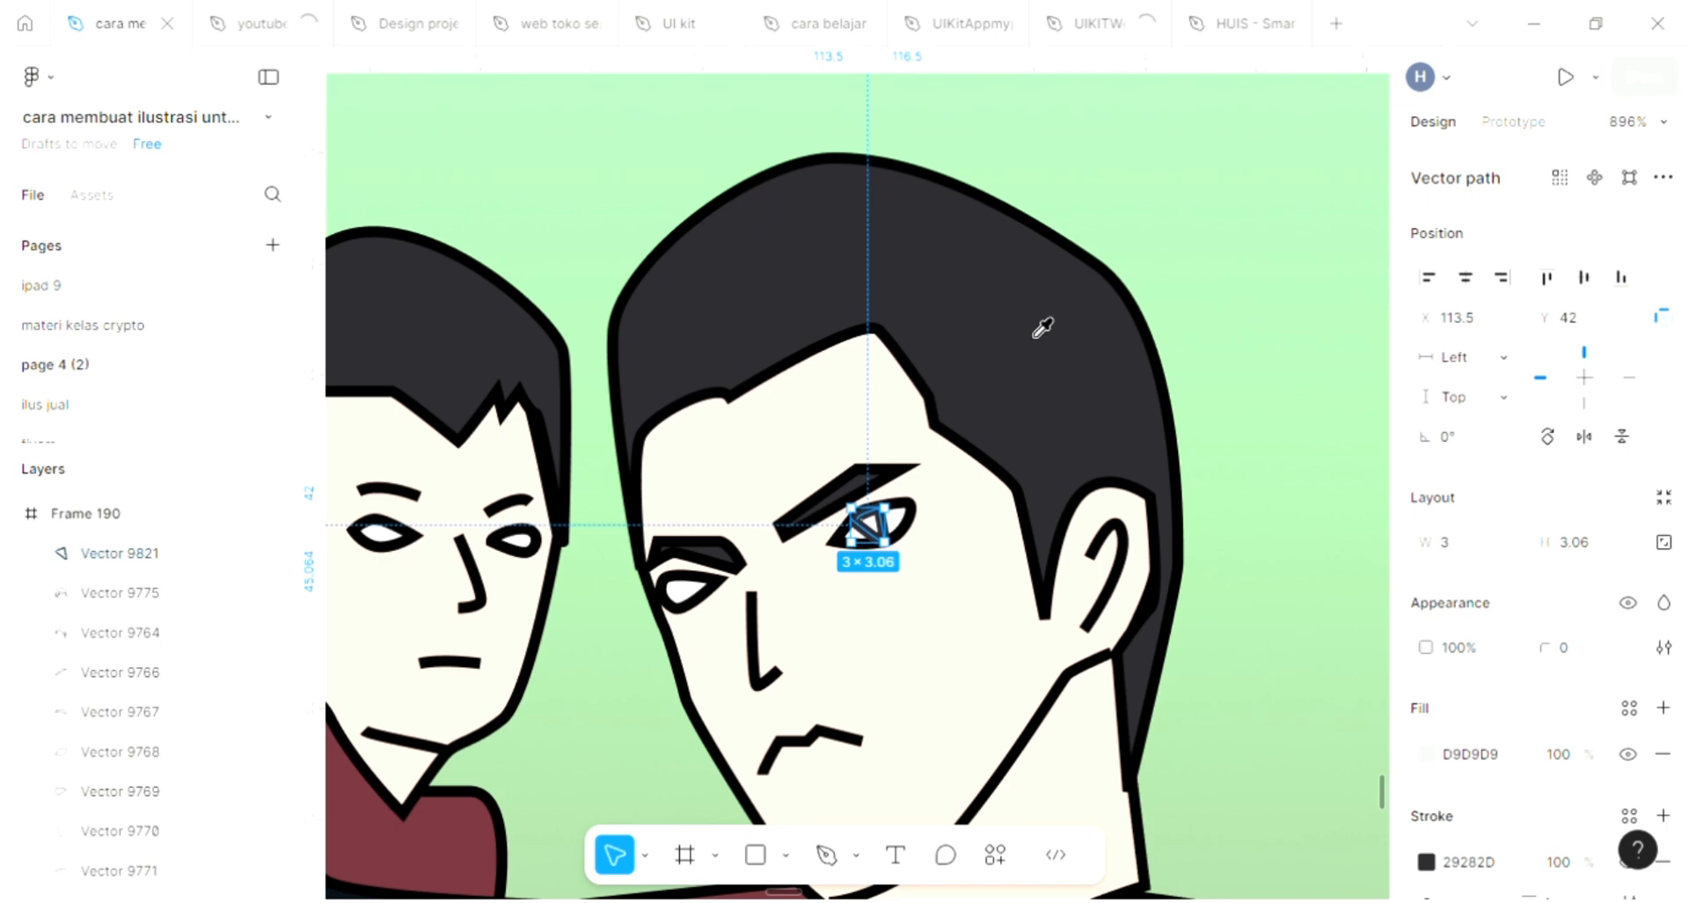
click(716, 538)
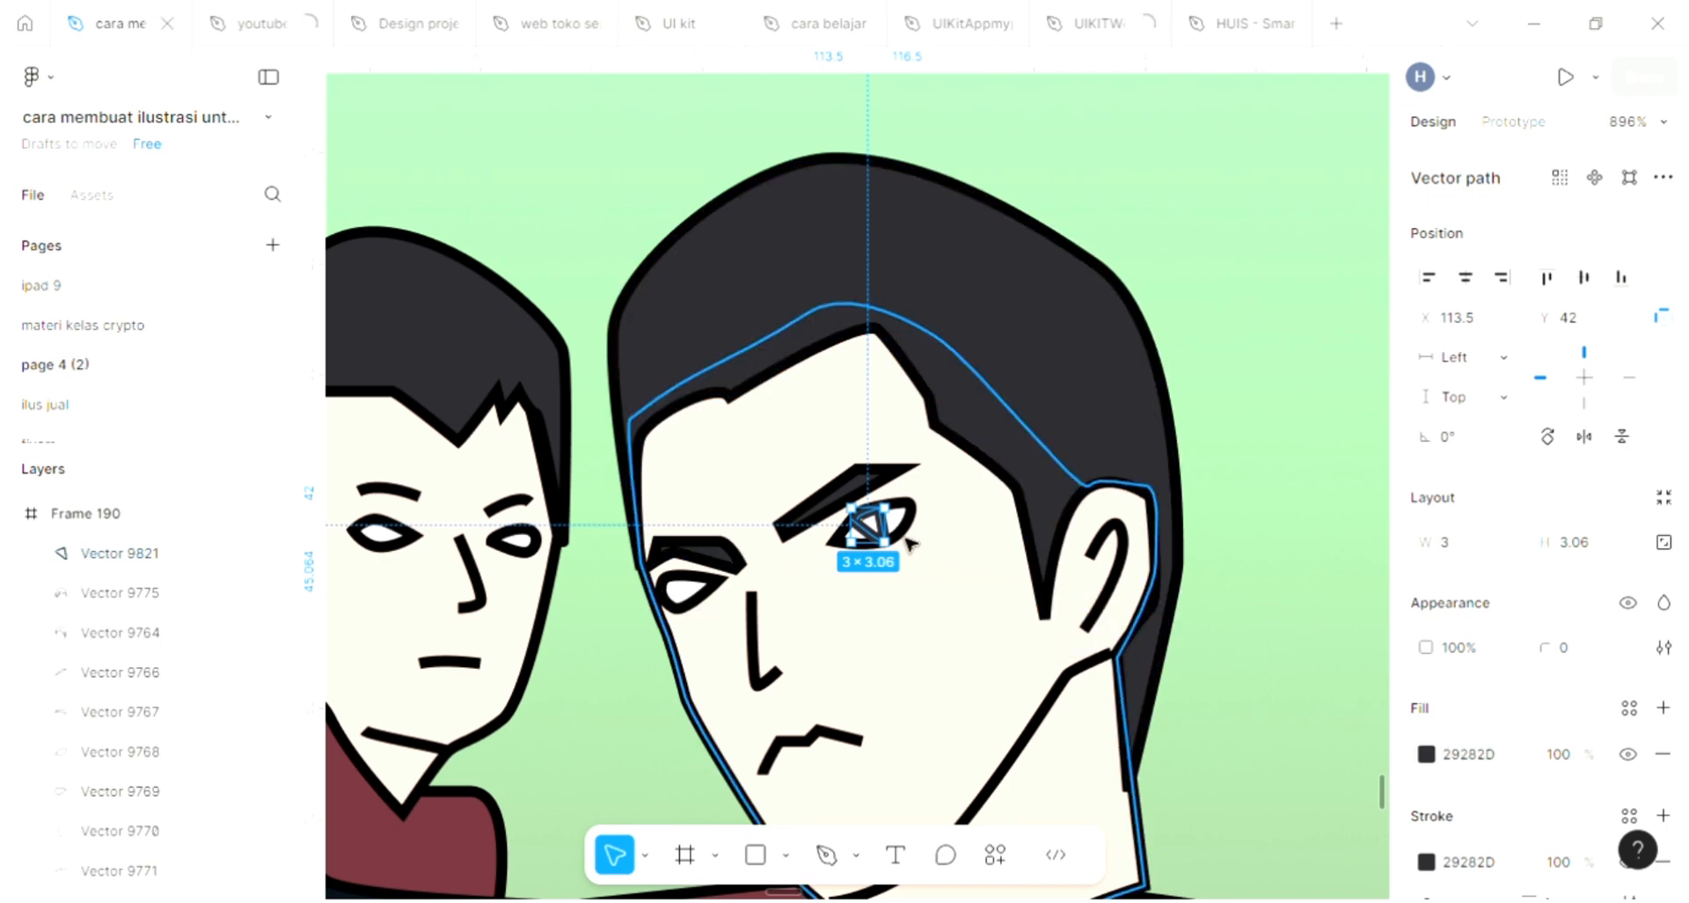
scroll(849, 532, up, 4)
scroll(844, 535, up, 2)
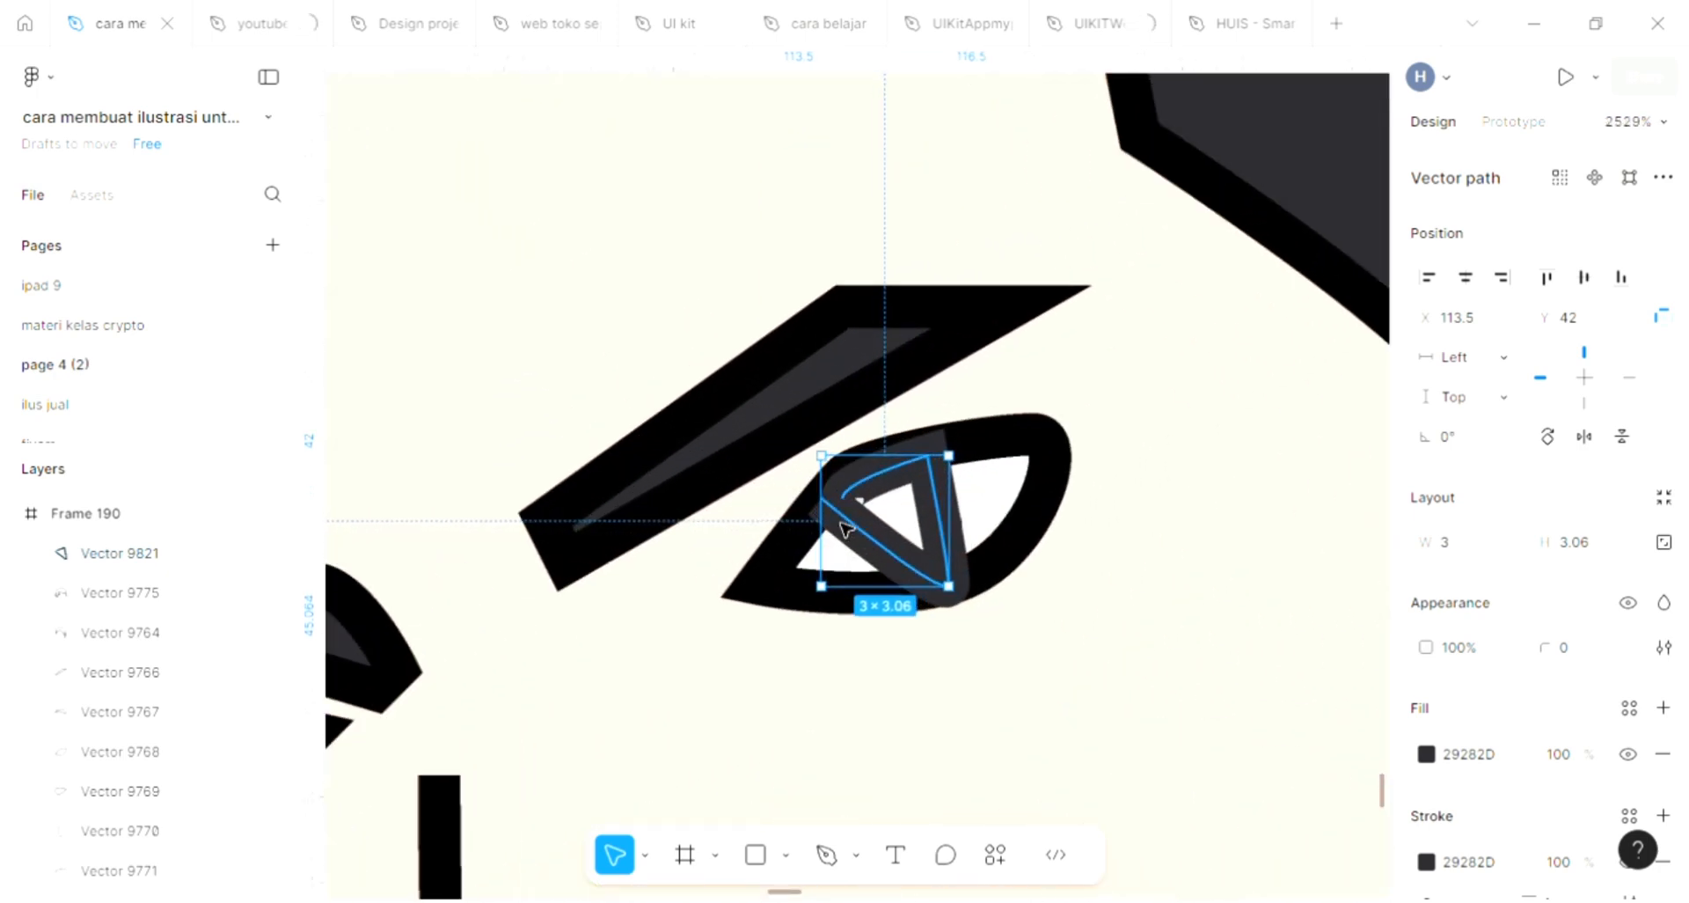
double_click(842, 517)
key(ctrl+z)
key(ctrl+z)
Step: Edit the iris's path and move its stray corner point to close the gap in the outline
double_click(849, 504)
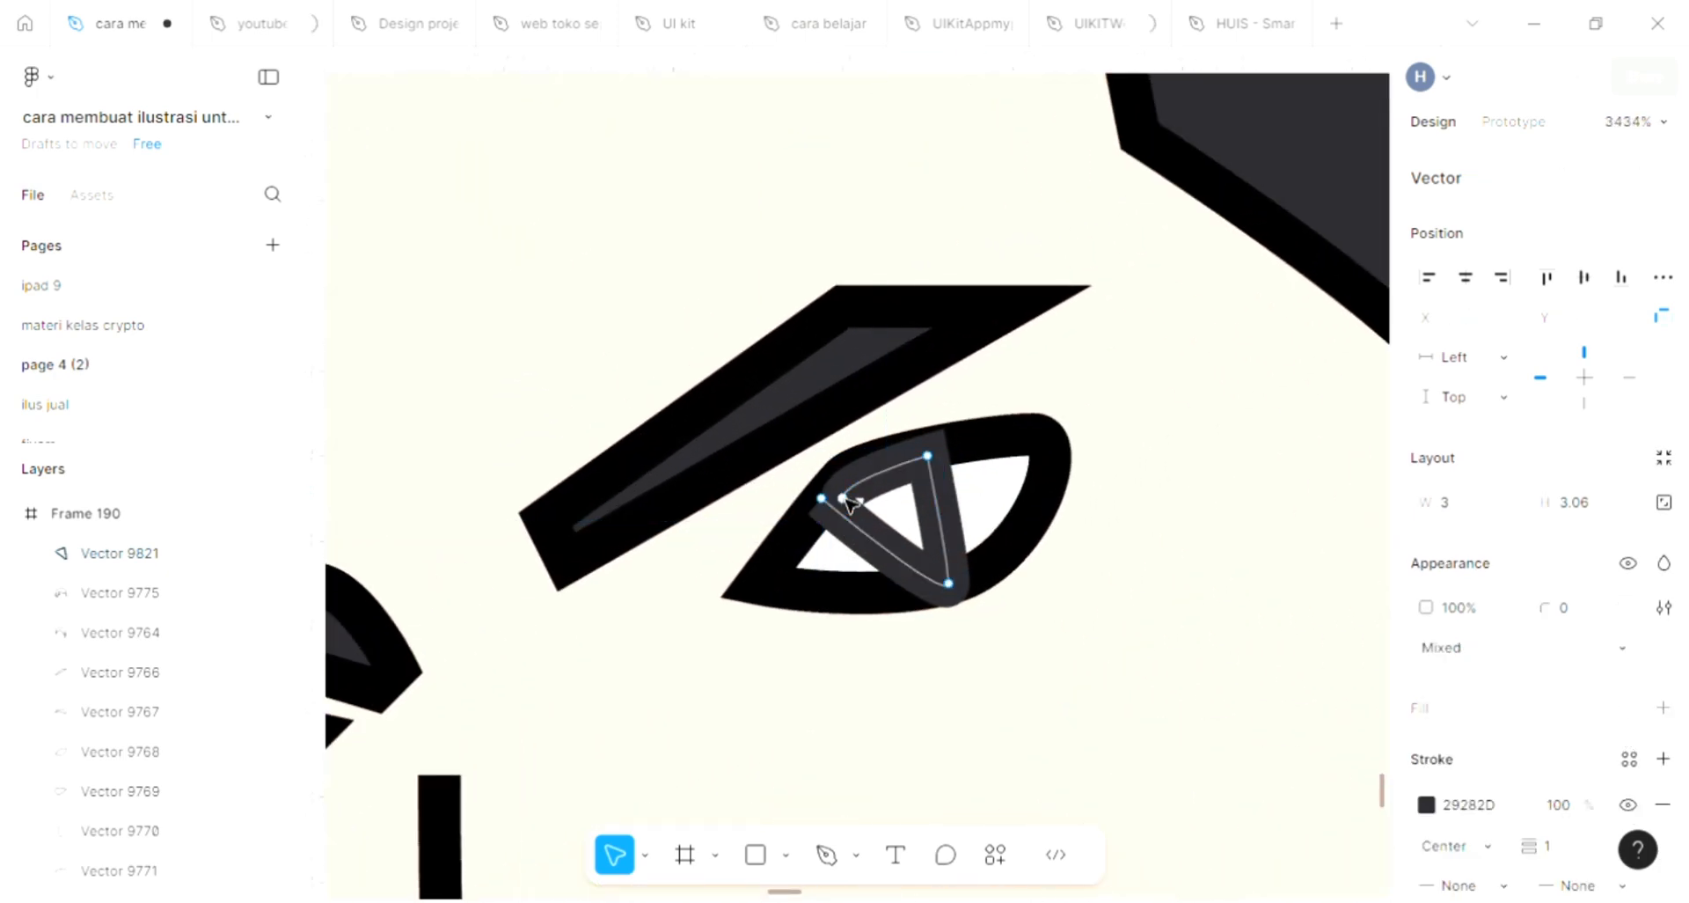
click(833, 509)
mouse_move(837, 518)
mouse_down()
mouse_move(823, 493)
mouse_move(860, 528)
mouse_up()
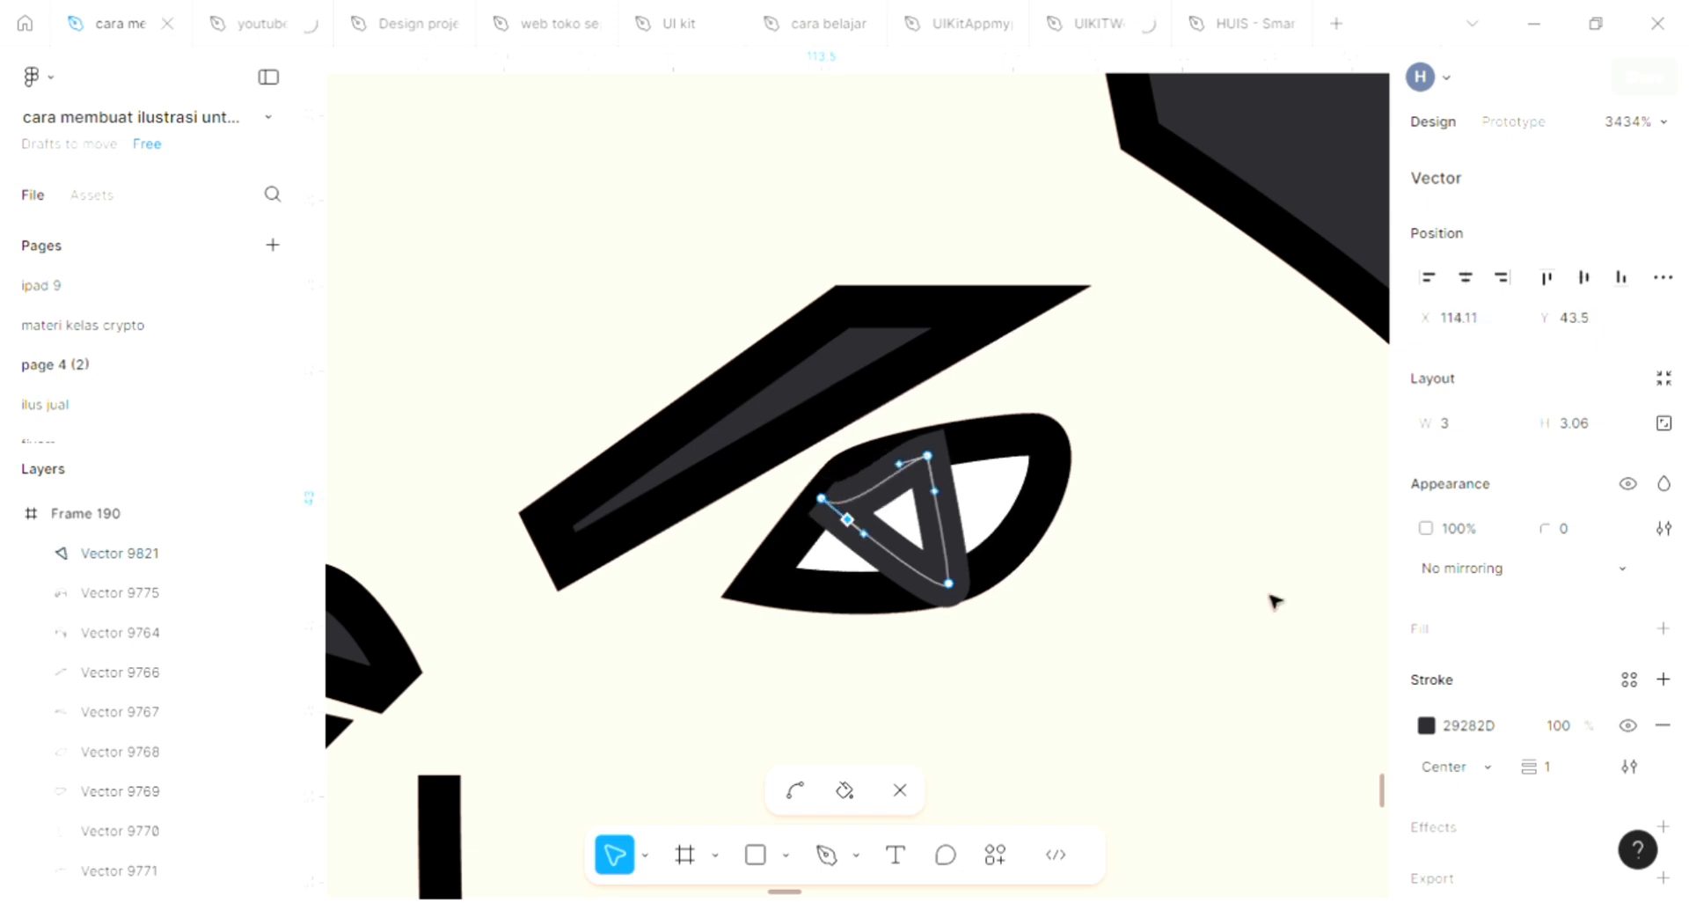
Step: Add a fill to the reshaped iris and colour it with the man's hair colour 29282D
click(1664, 628)
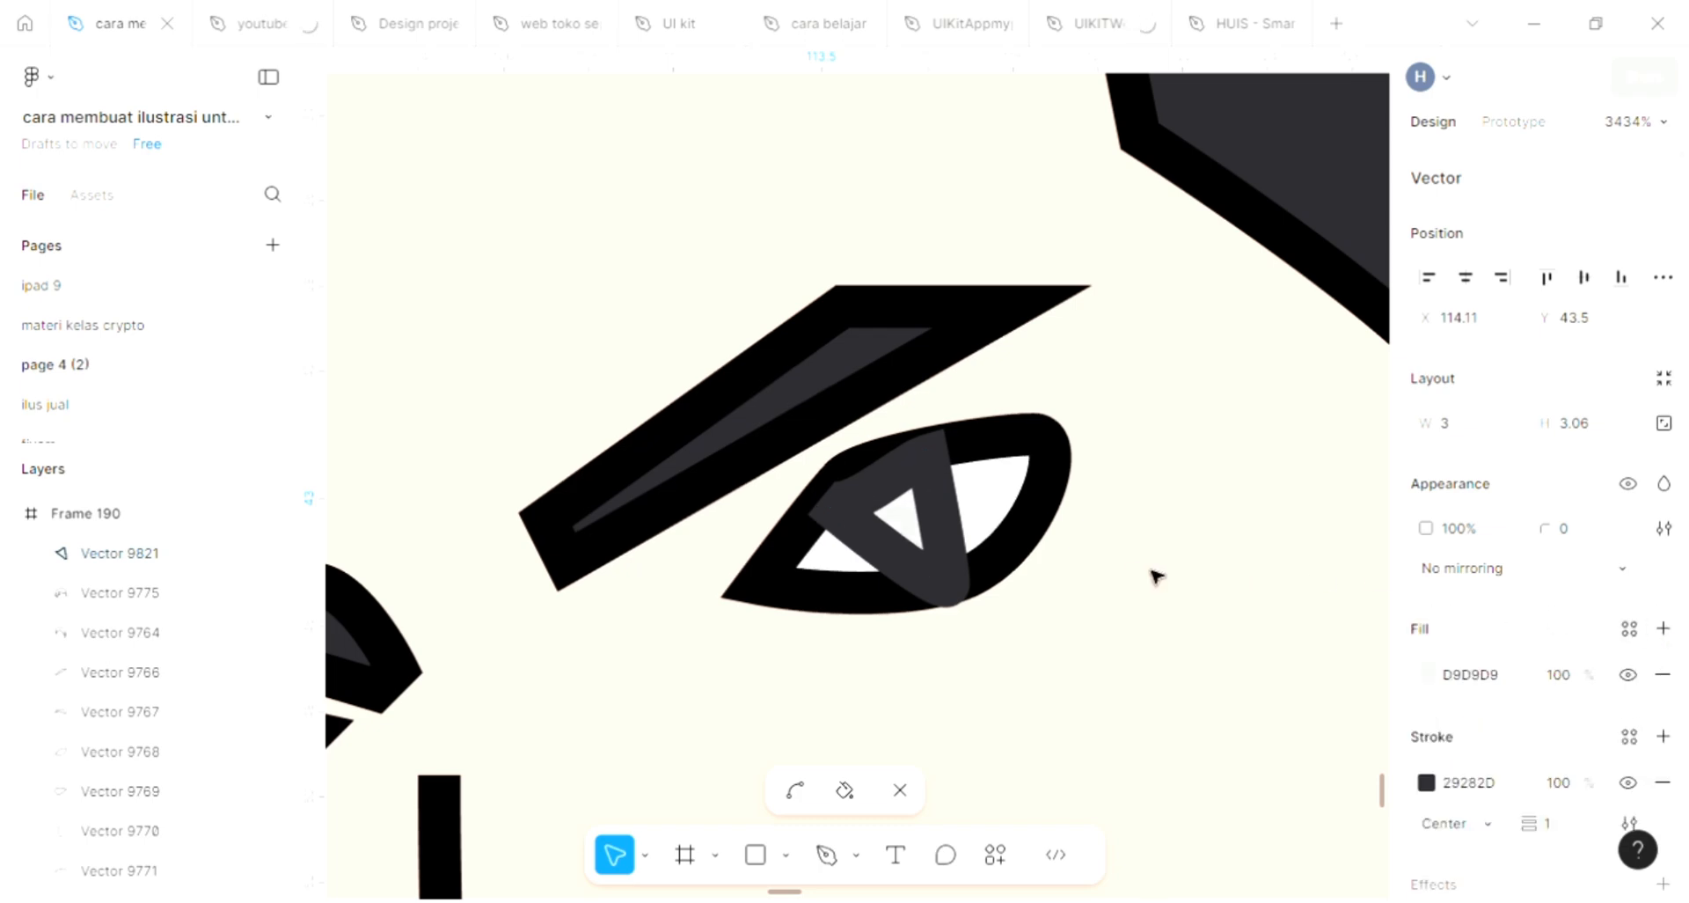
scroll(1131, 572, down, 6)
key(i)
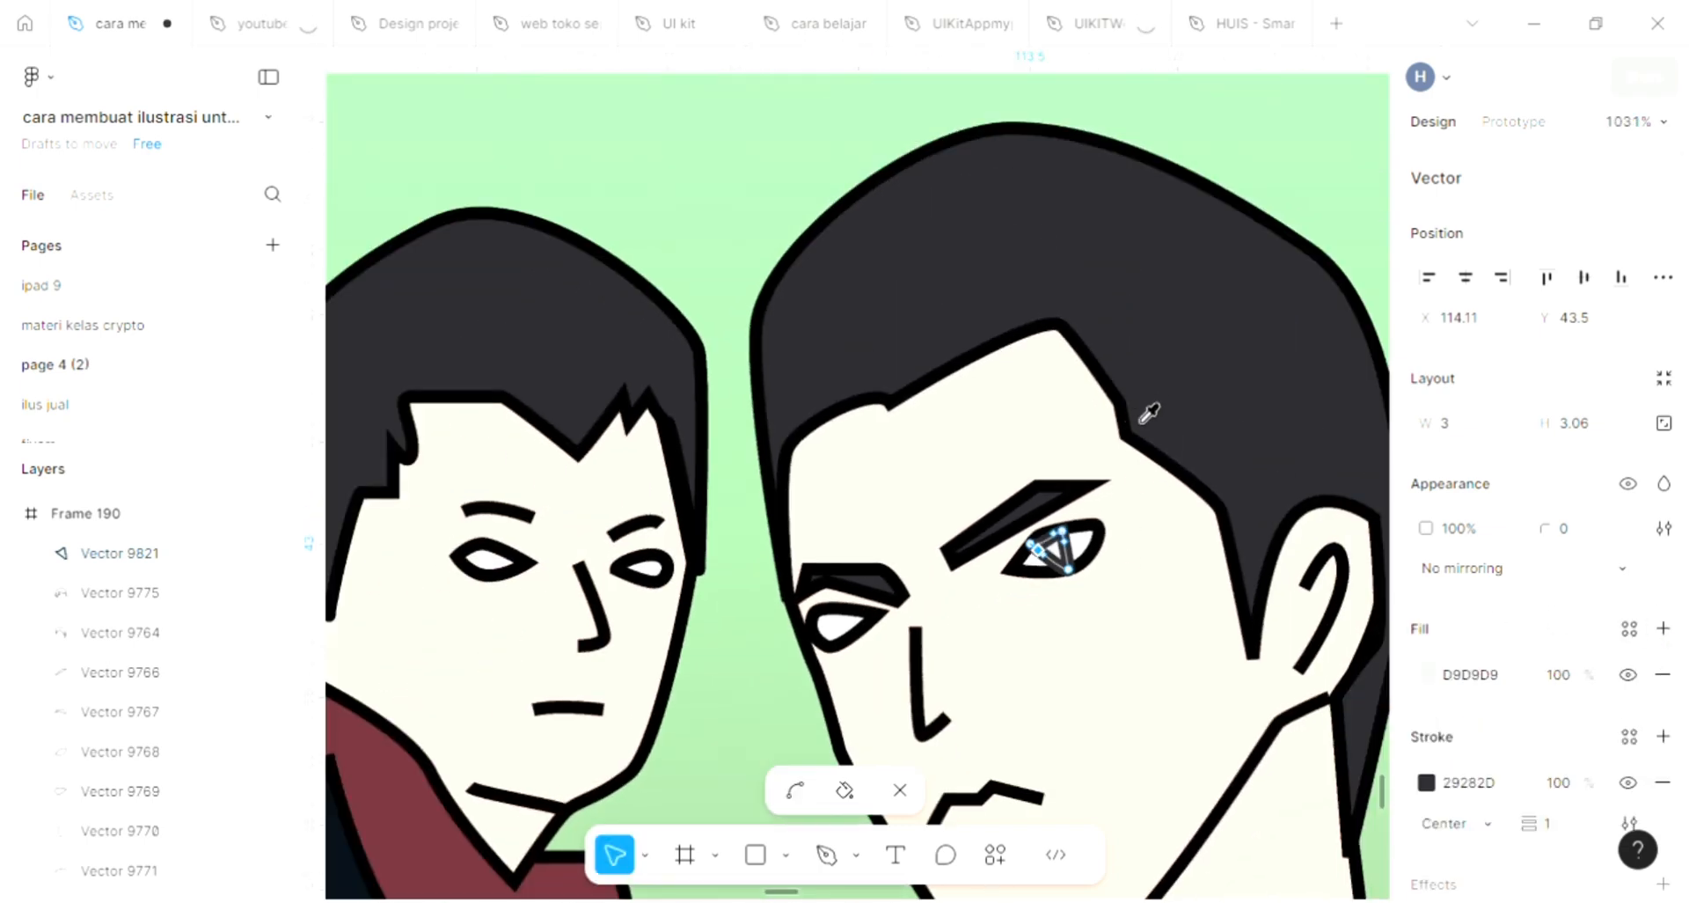
click(1138, 388)
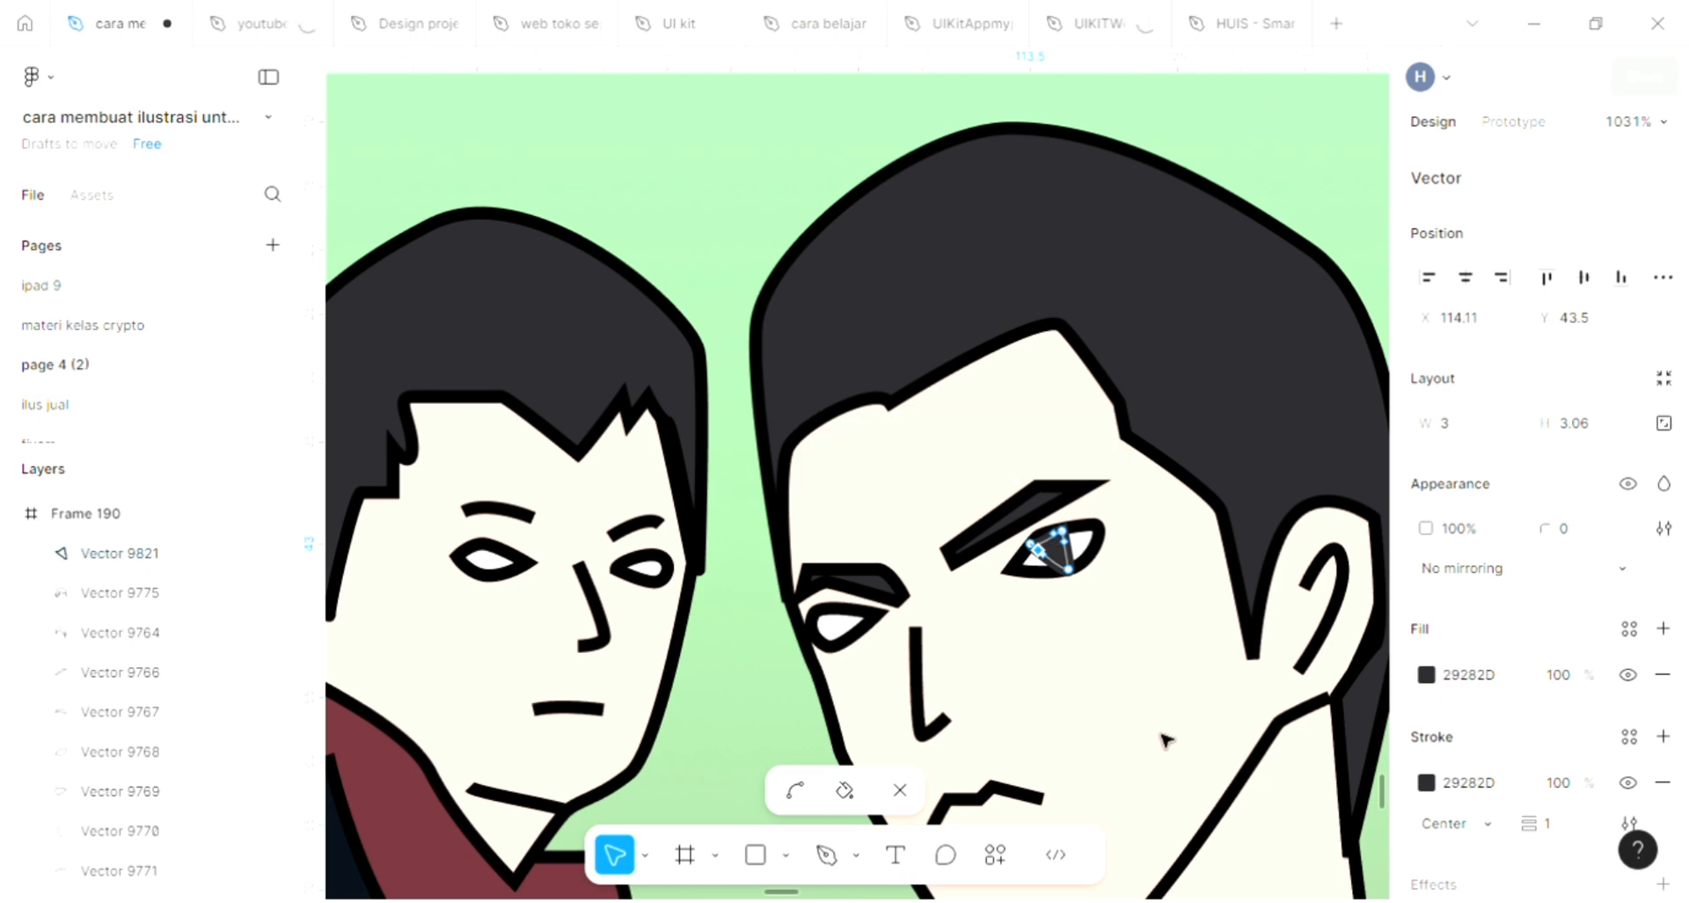
click(1161, 732)
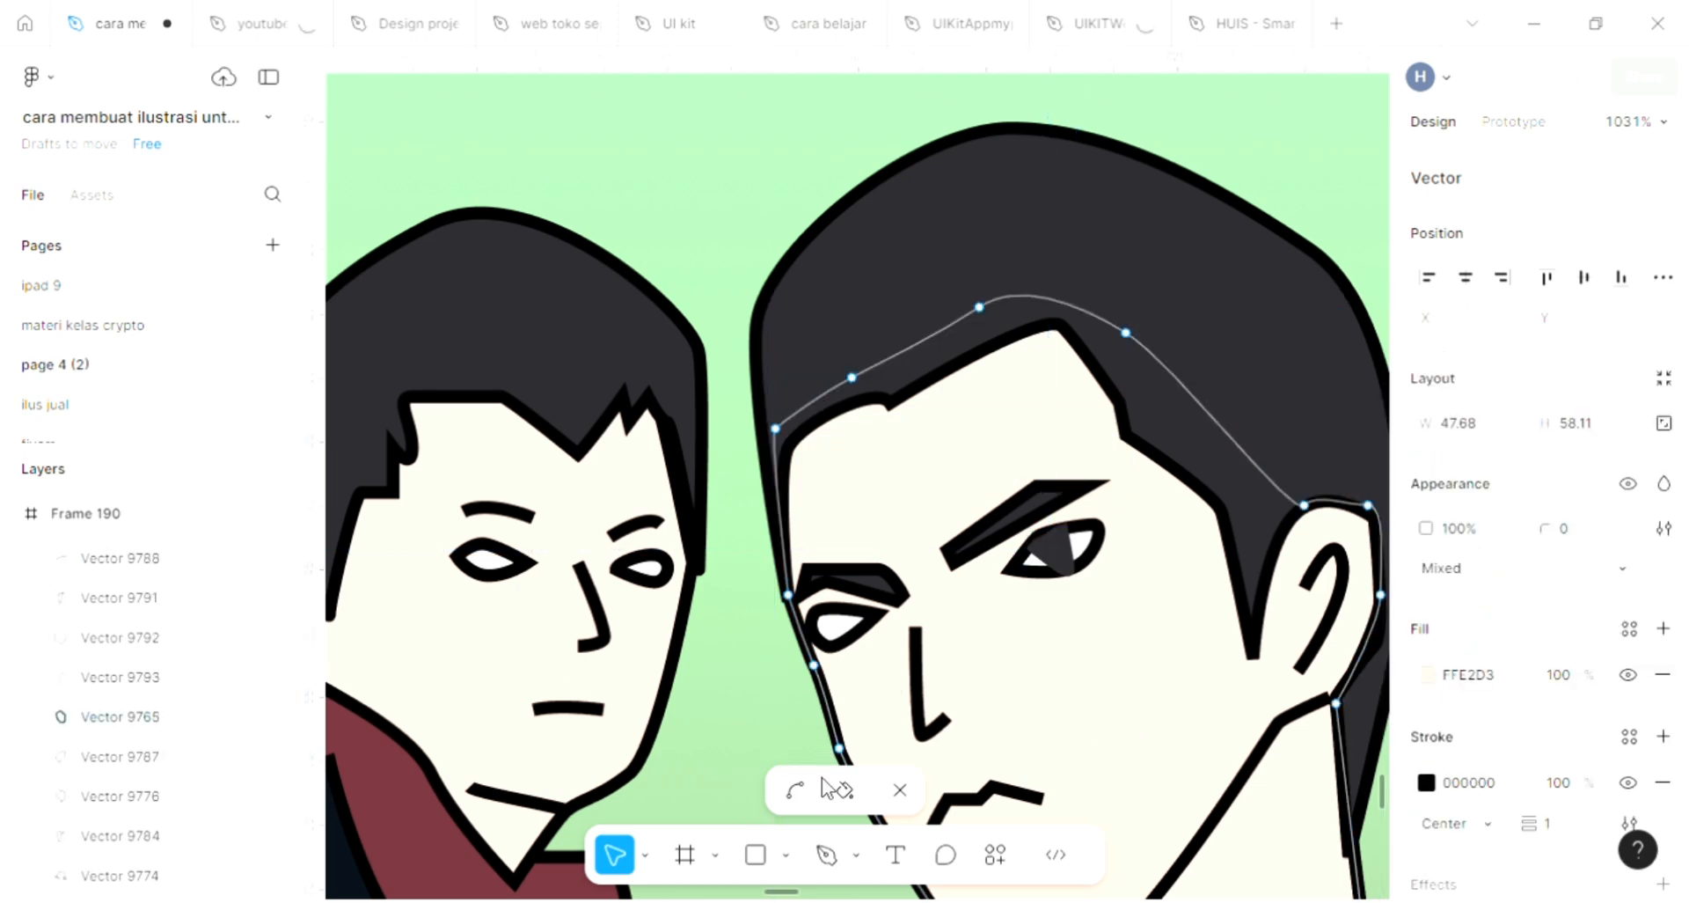
click(827, 854)
scroll(812, 649, up, 1)
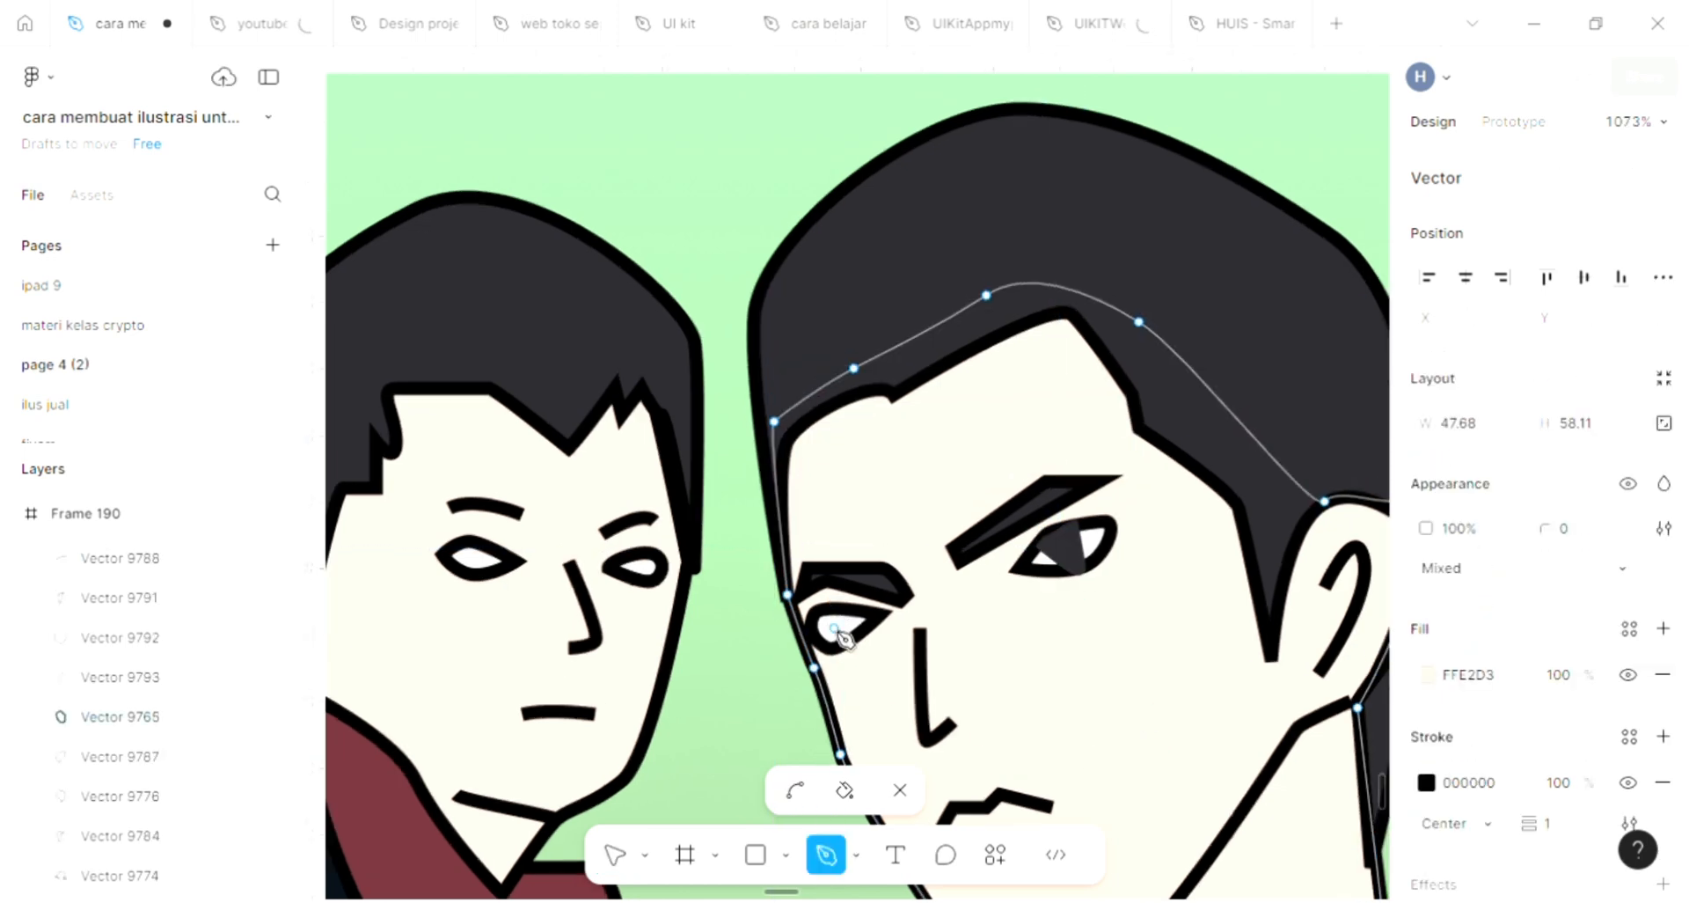
key(Escape)
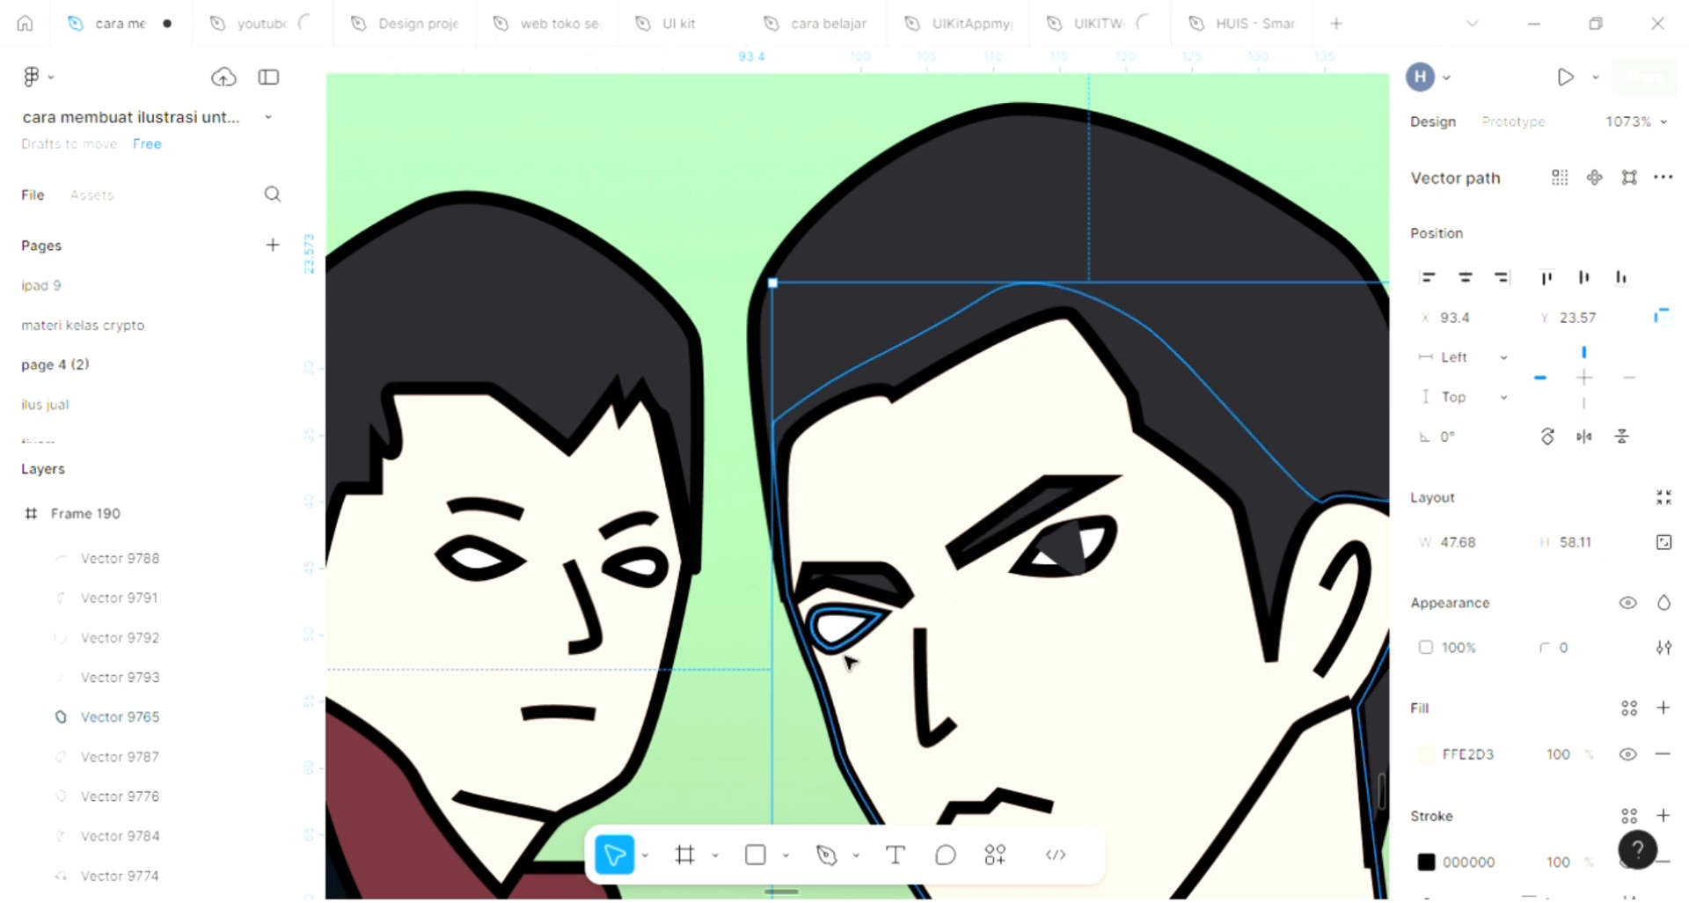
scroll(844, 661, up, 4)
key(Escape)
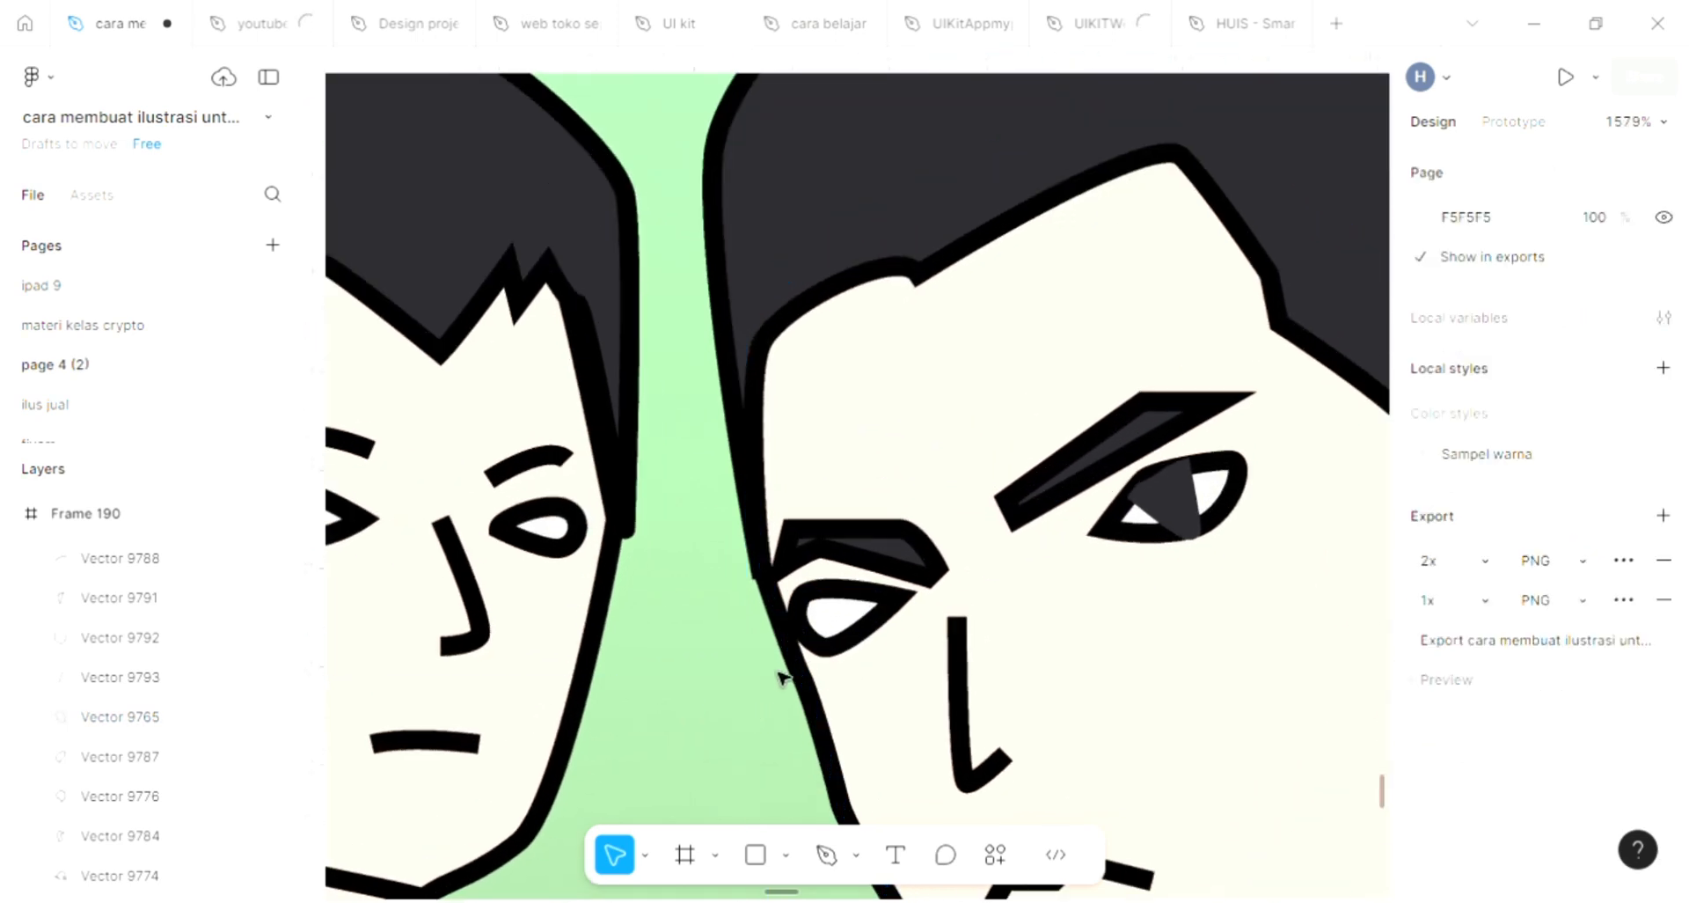
Step: Draw a closed three-point iris about 1.5 × 2 with the Pen tool in the man's eye farther from his ear, and add a default fill
key(p)
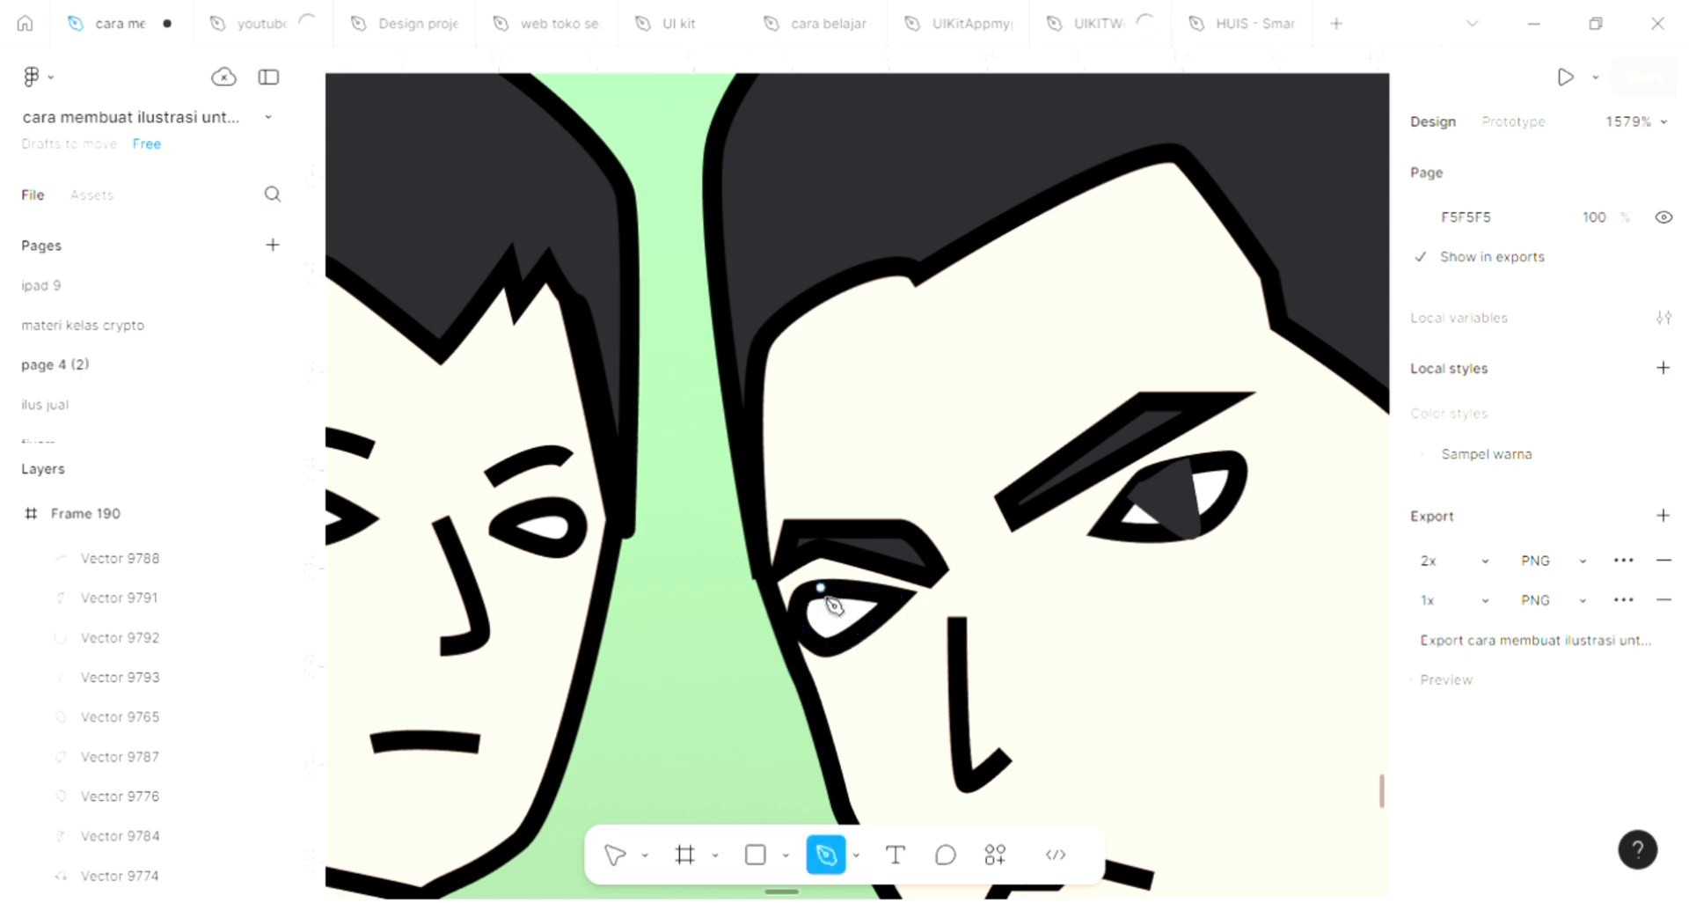
click(821, 597)
click(851, 627)
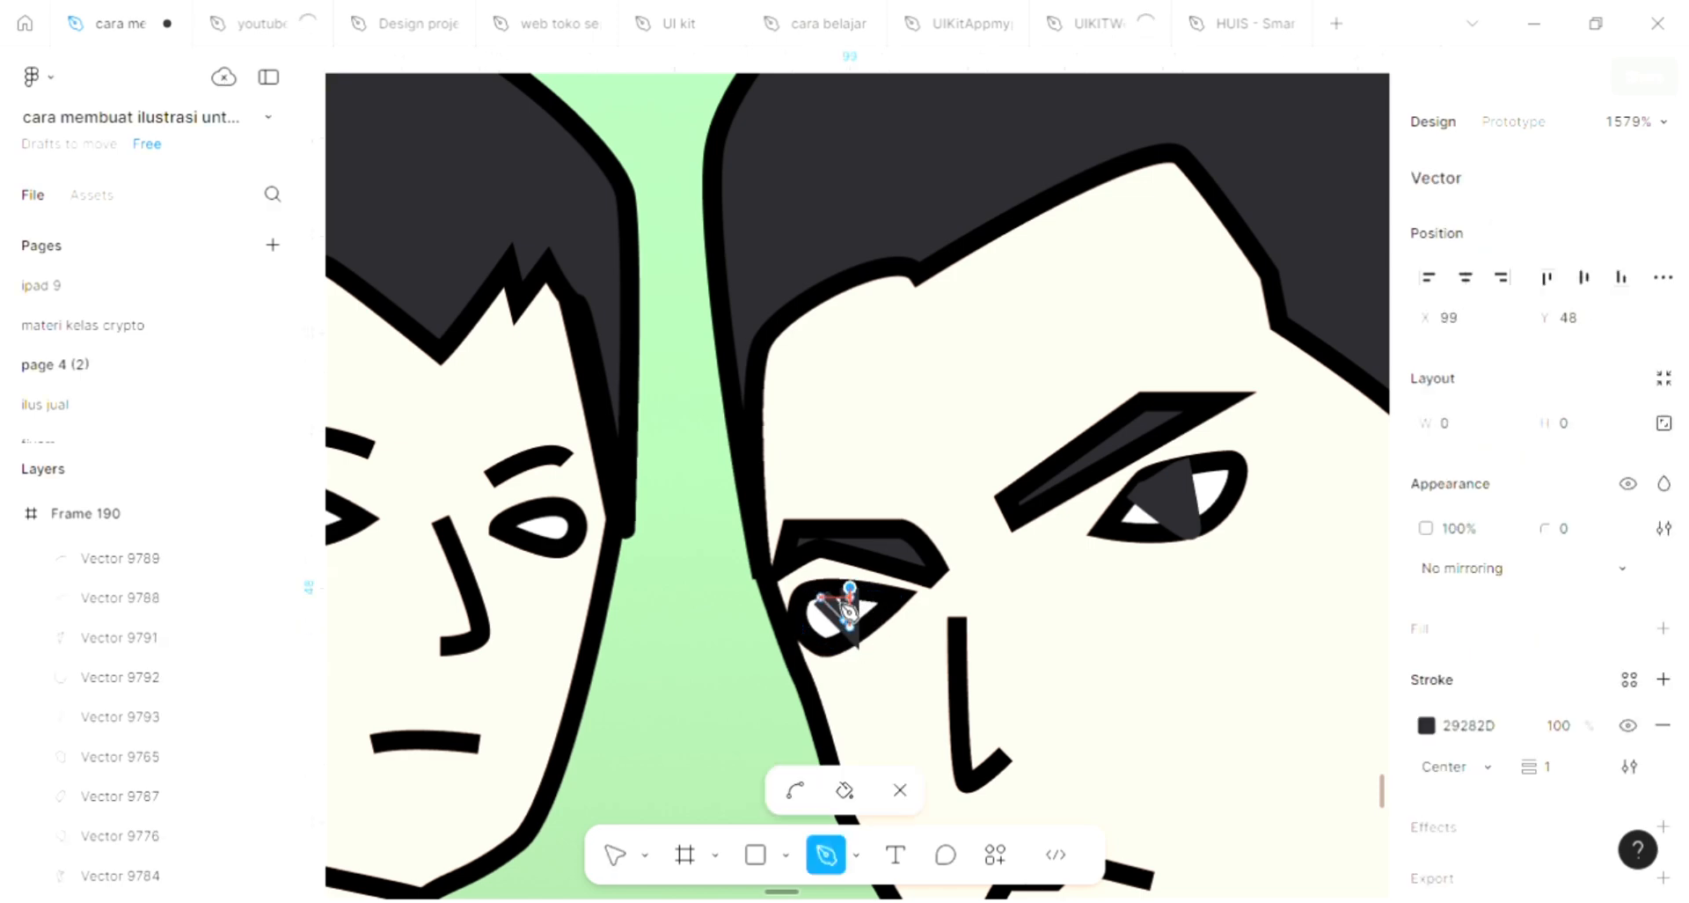
click(851, 587)
click(821, 598)
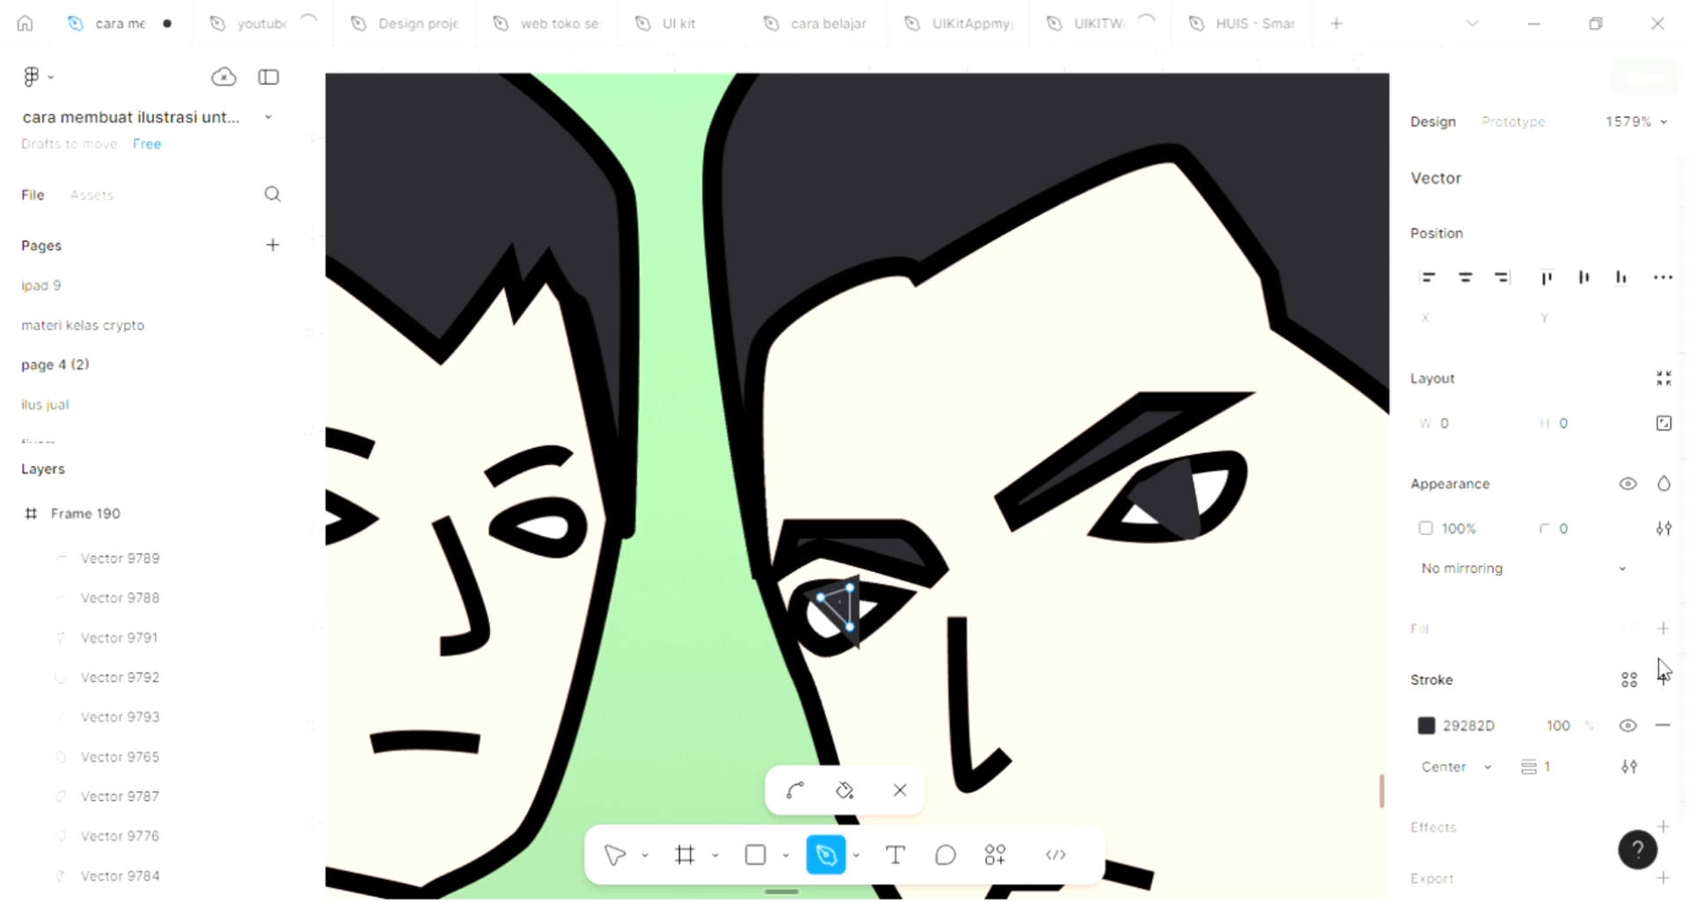
click(1662, 627)
scroll(1256, 577, down, 2)
scroll(1256, 577, down, 3)
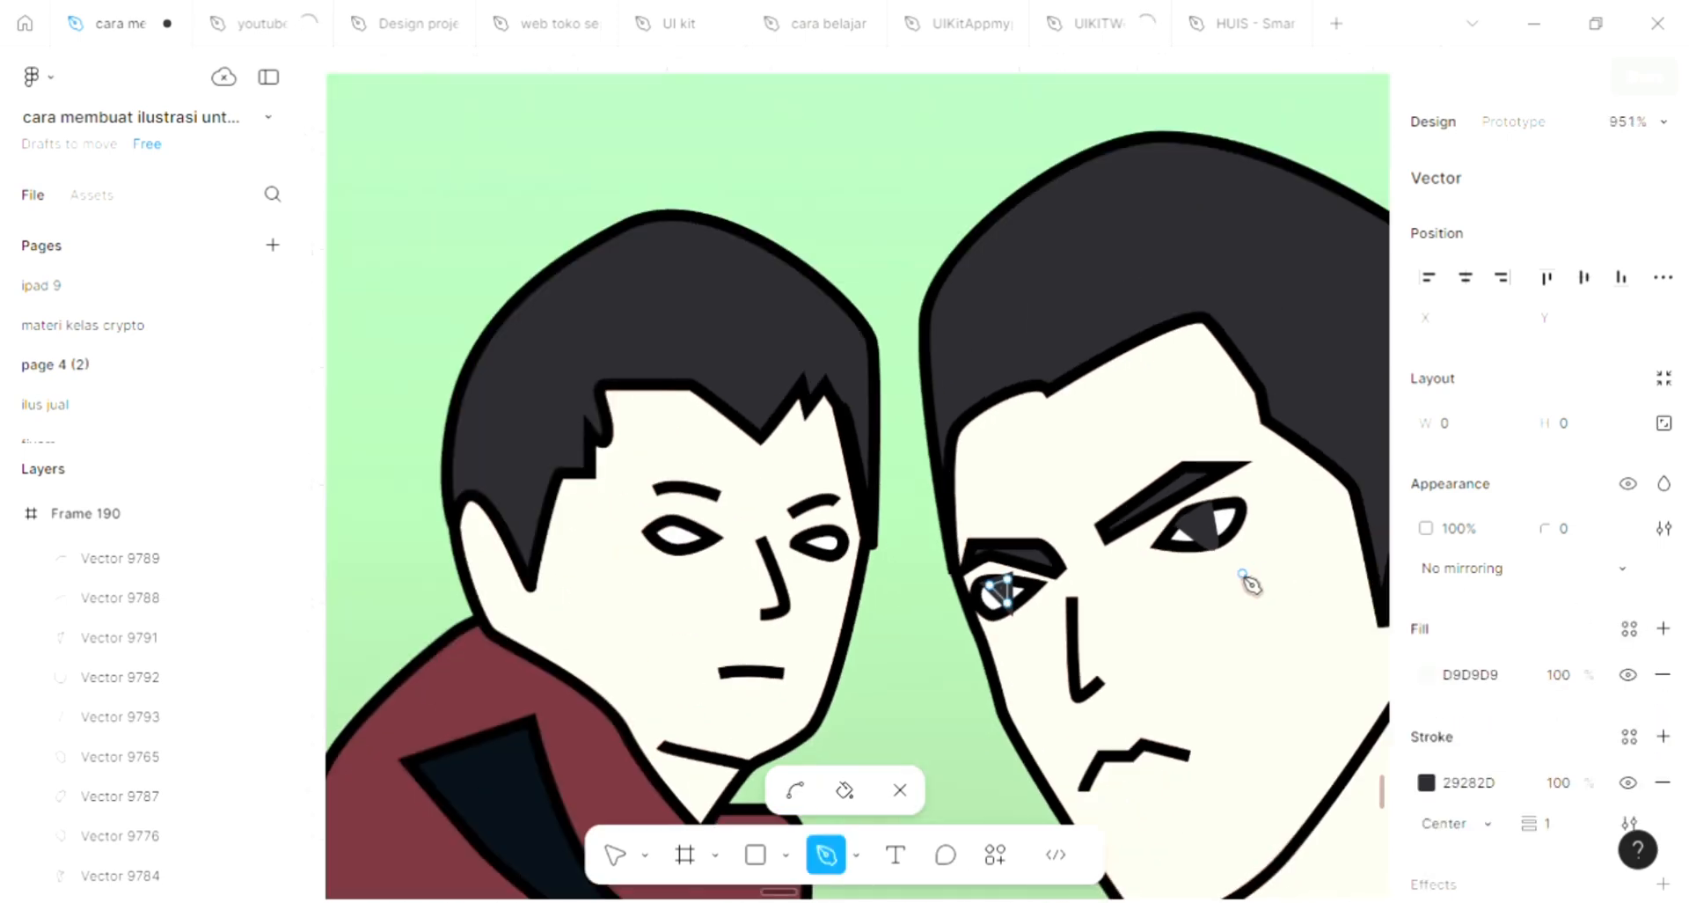
key(Escape)
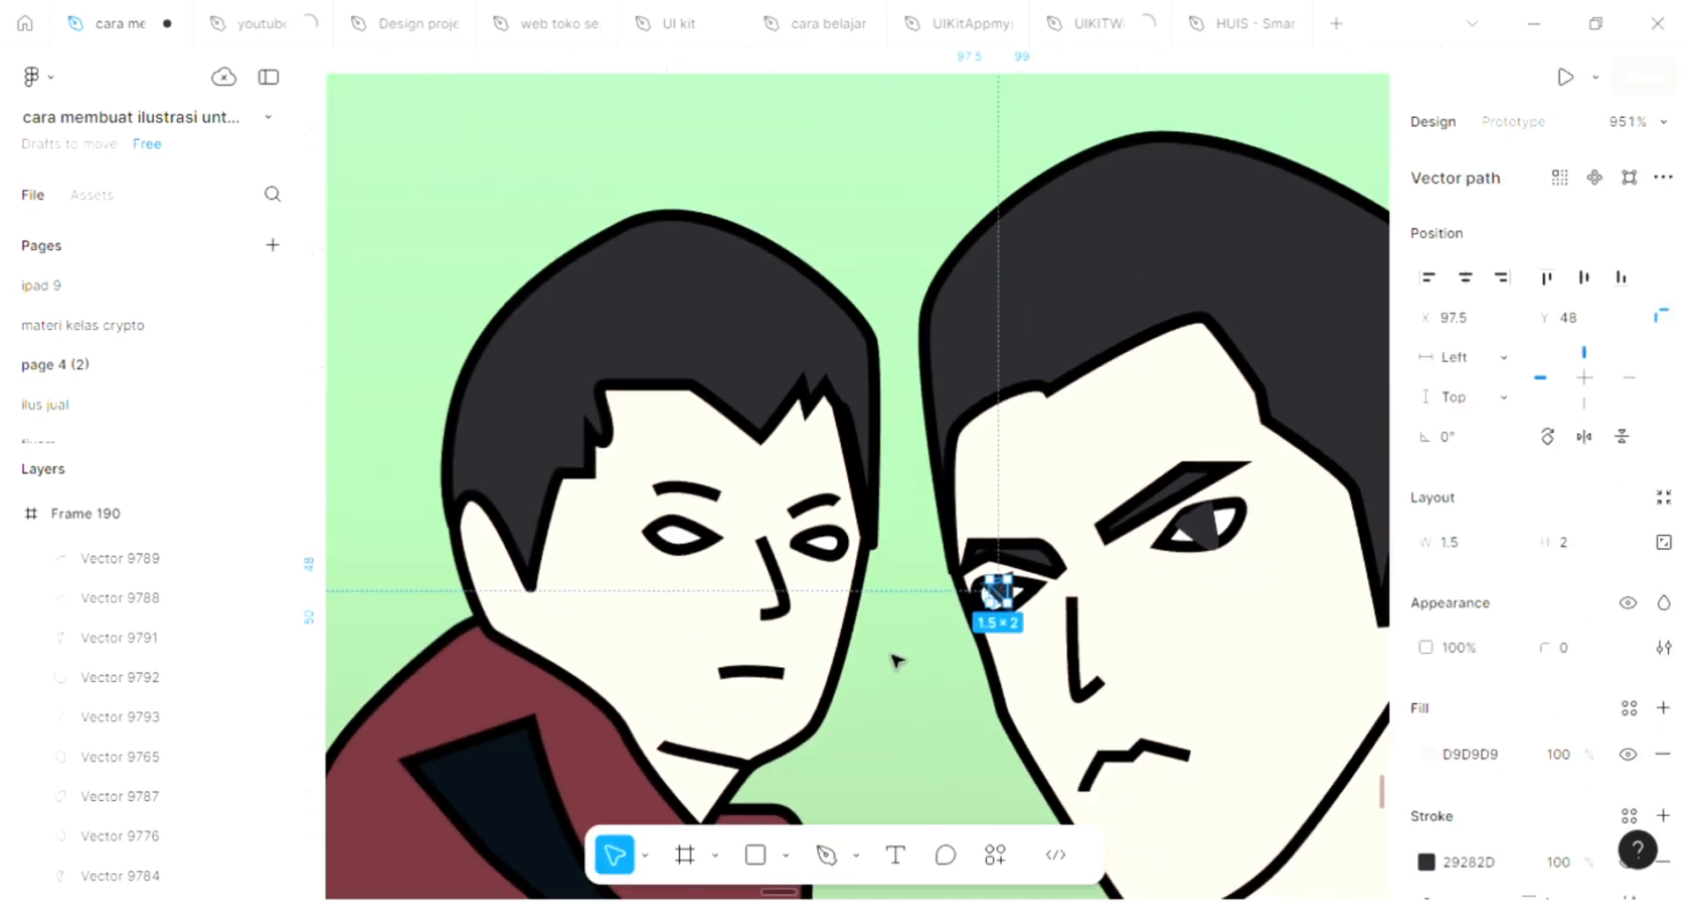
click(896, 660)
Step: Draw a small closed triangular iris with the Pen tool inside the child's eye nearer the ear
scroll(742, 669, up, 1)
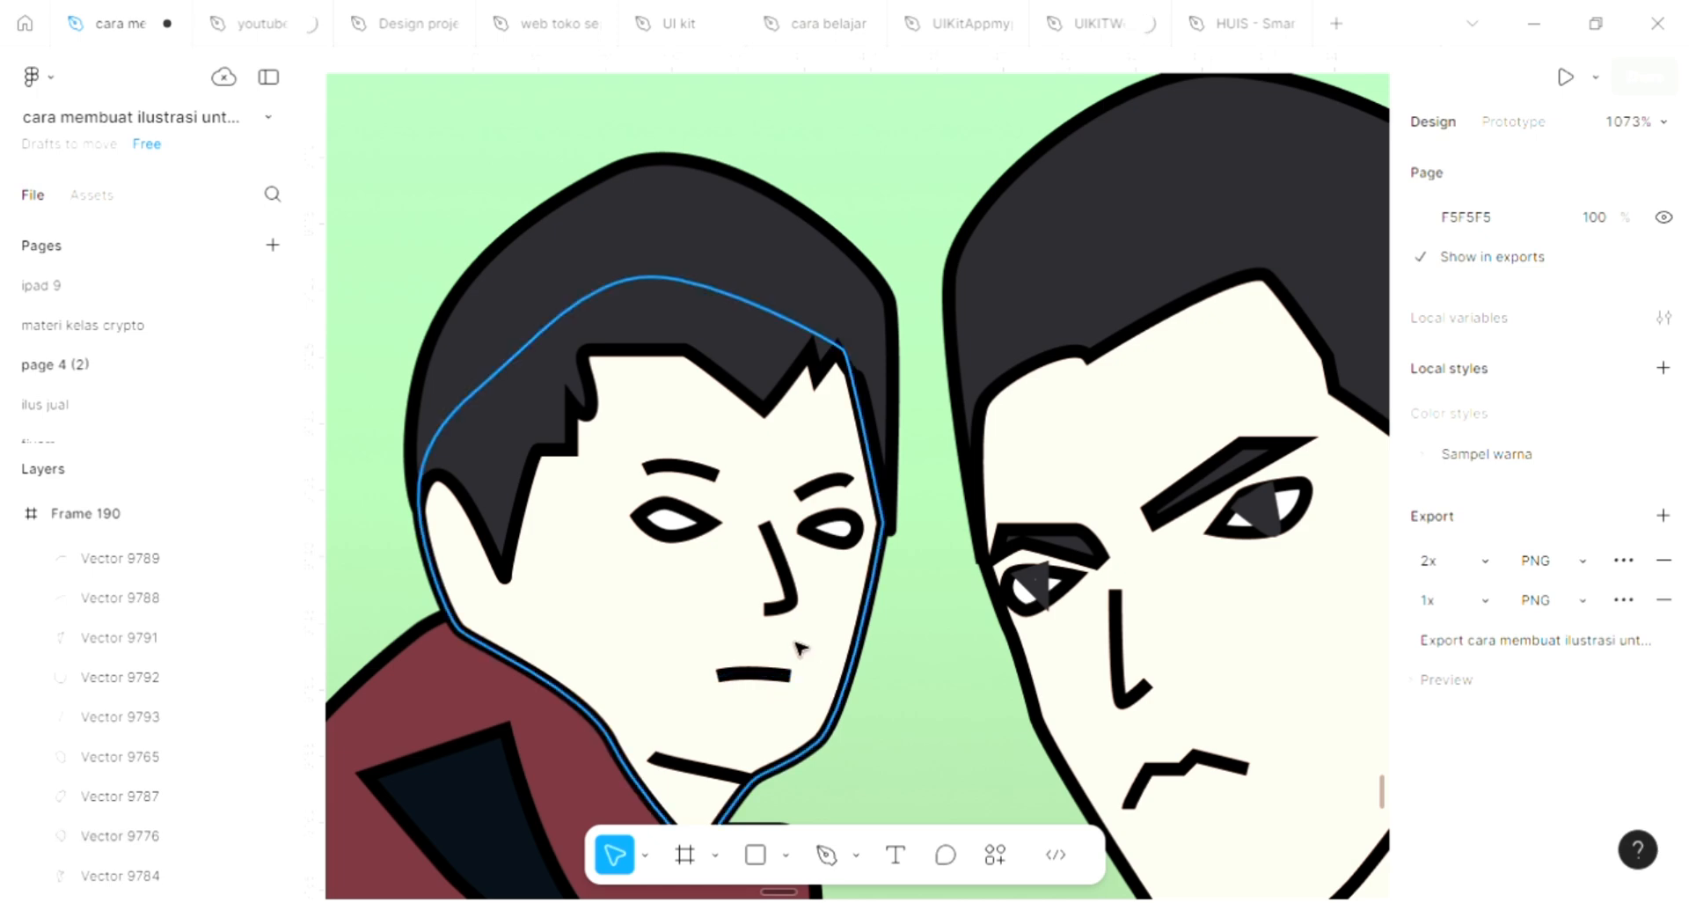
key(p)
scroll(663, 502, up, 4)
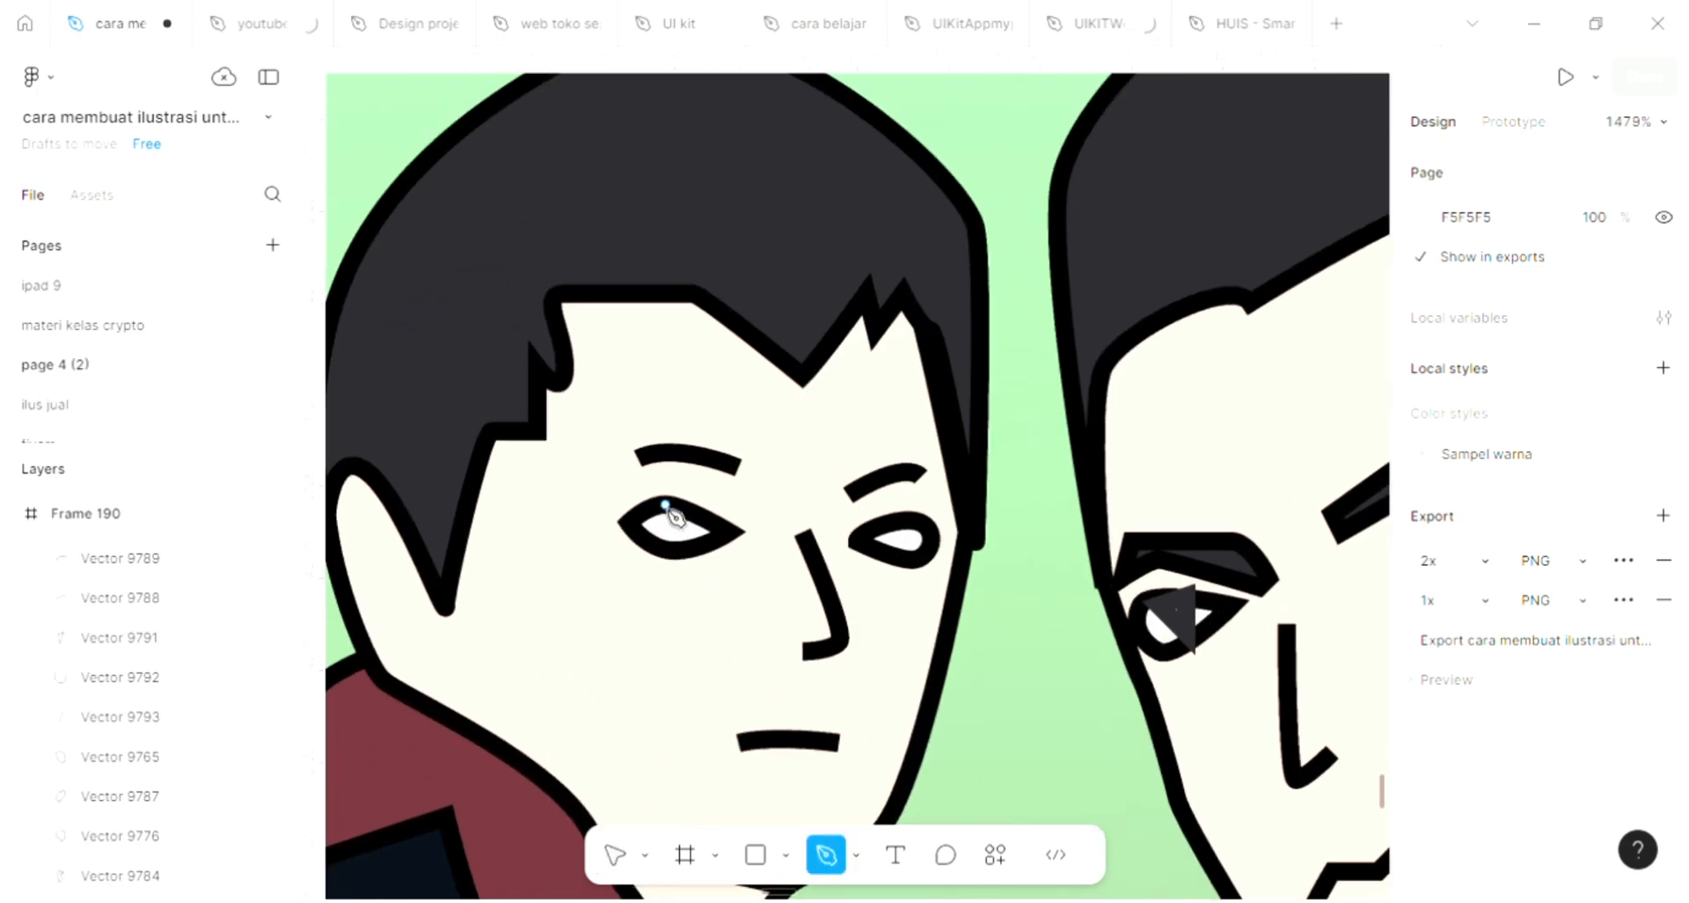
click(666, 516)
click(677, 547)
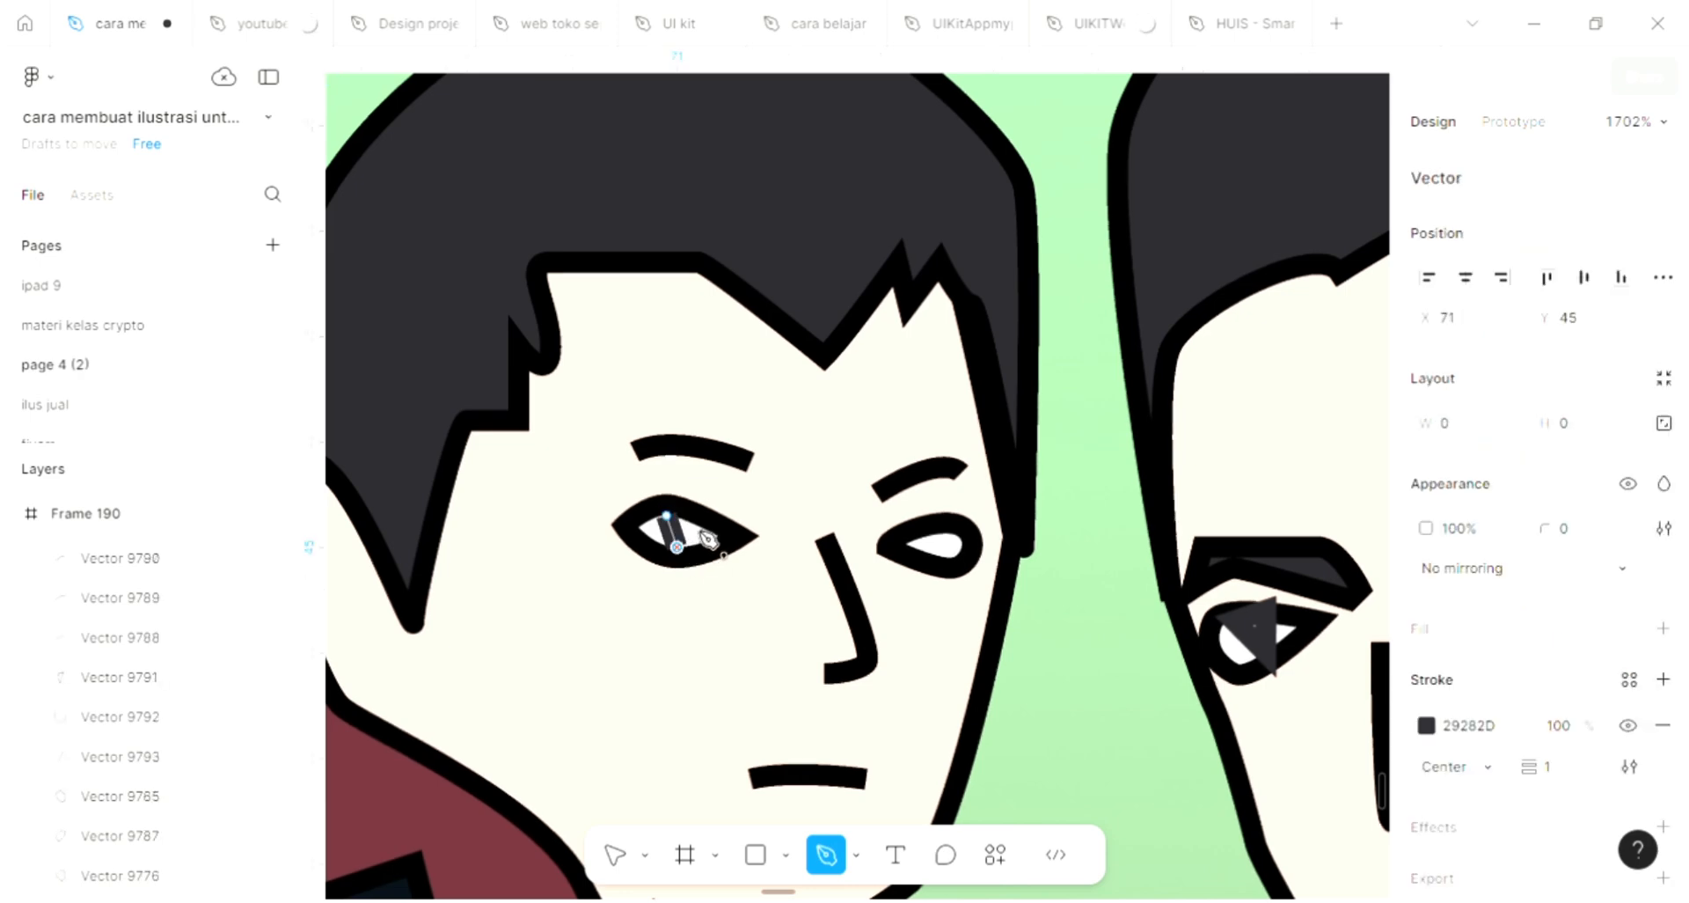
click(698, 515)
click(667, 516)
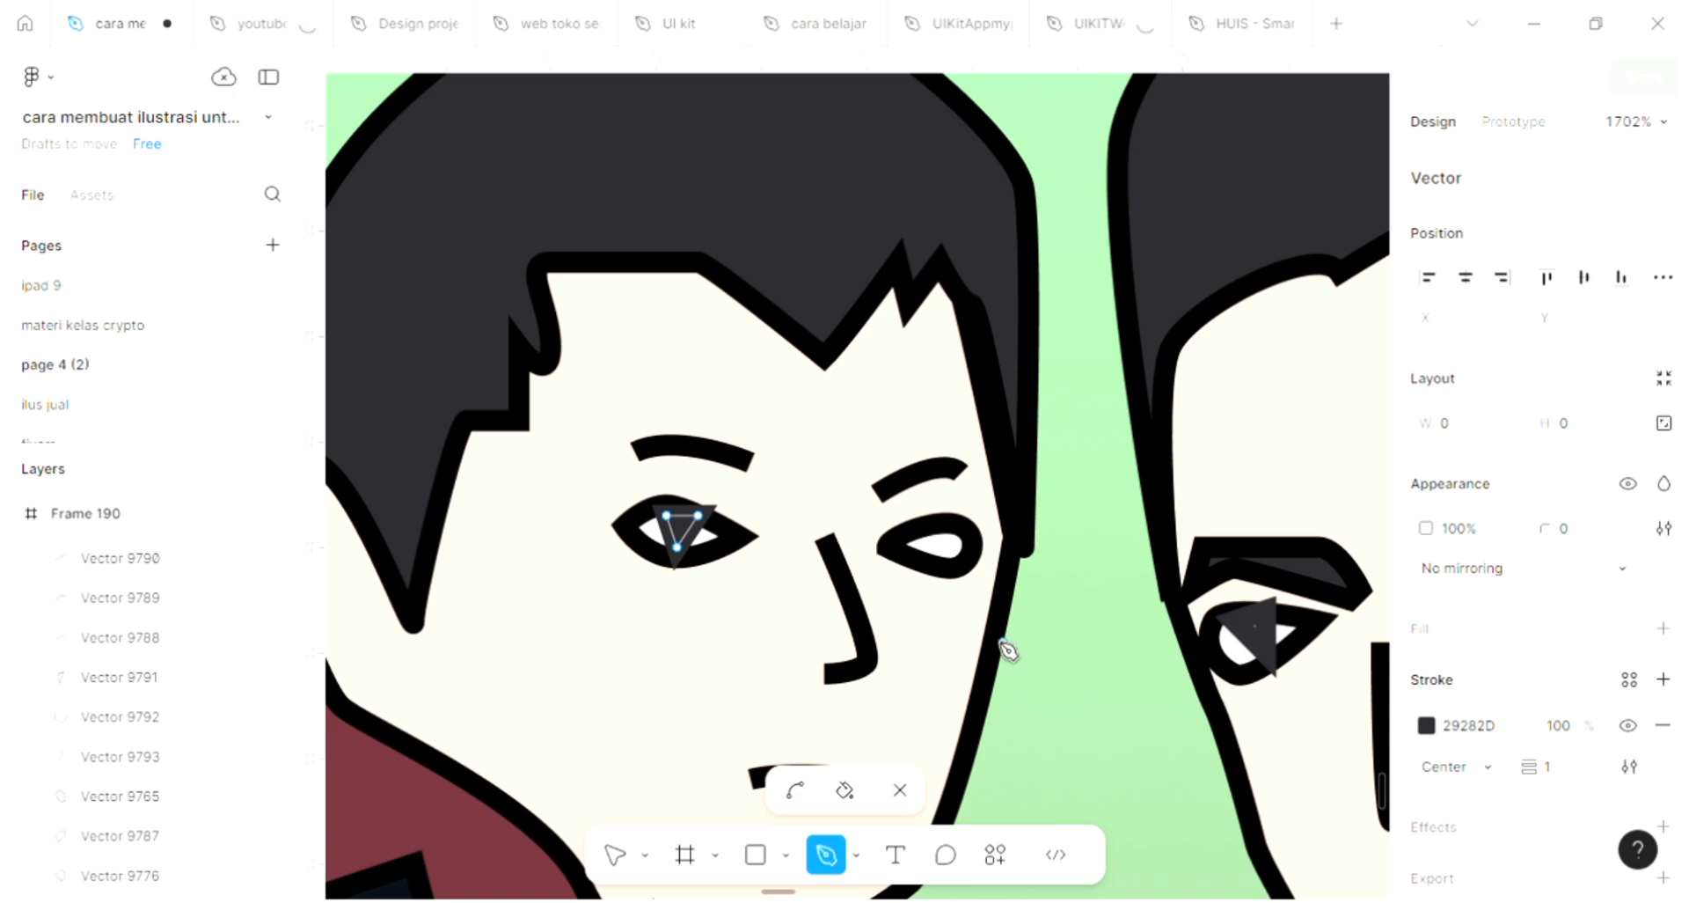
key(Escape)
key(Escape)
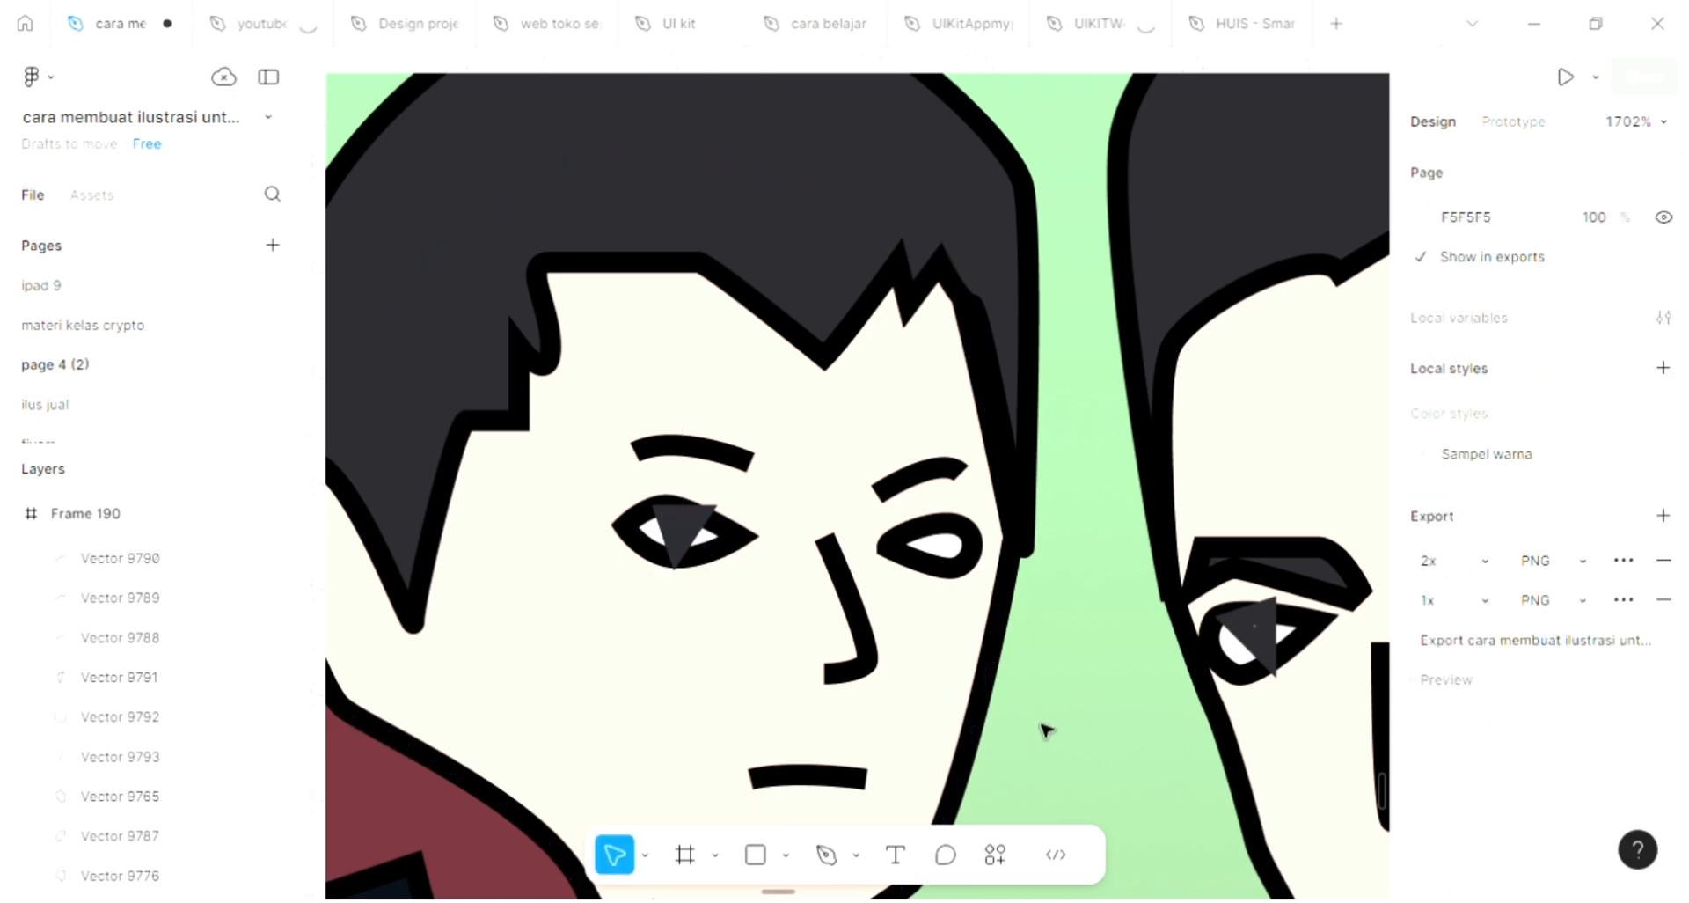
Step: Draw a closed triangular iris about 1 × 2 with the Pen tool inside the child's other eye
scroll(1045, 728, down, 5)
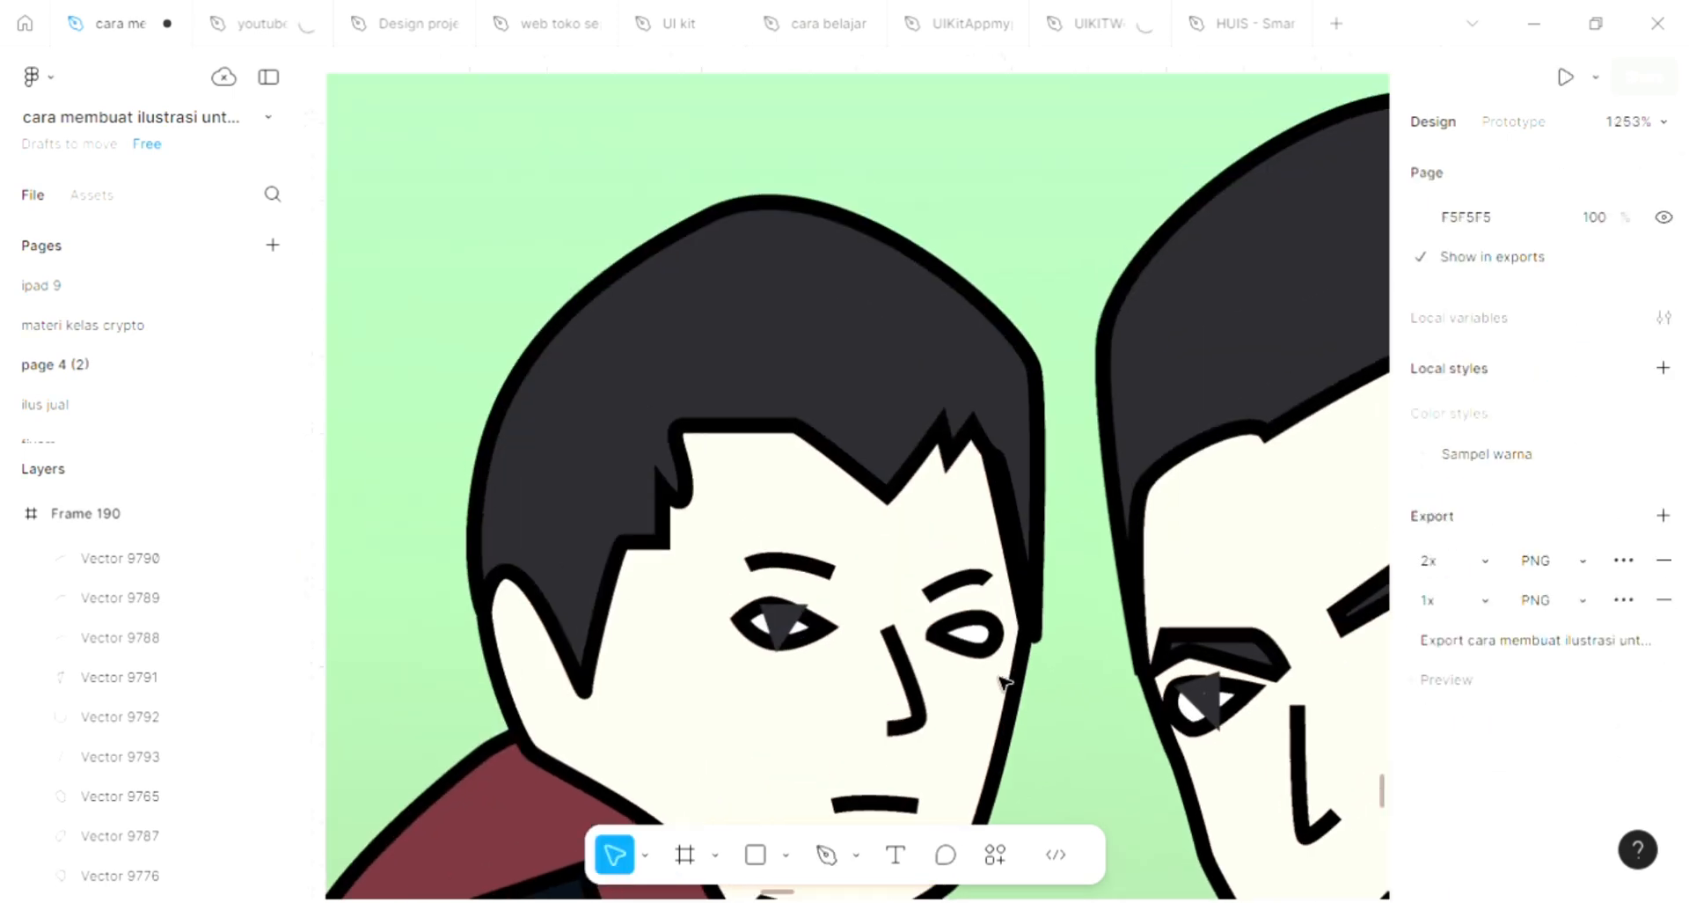
scroll(1001, 671, up, 5)
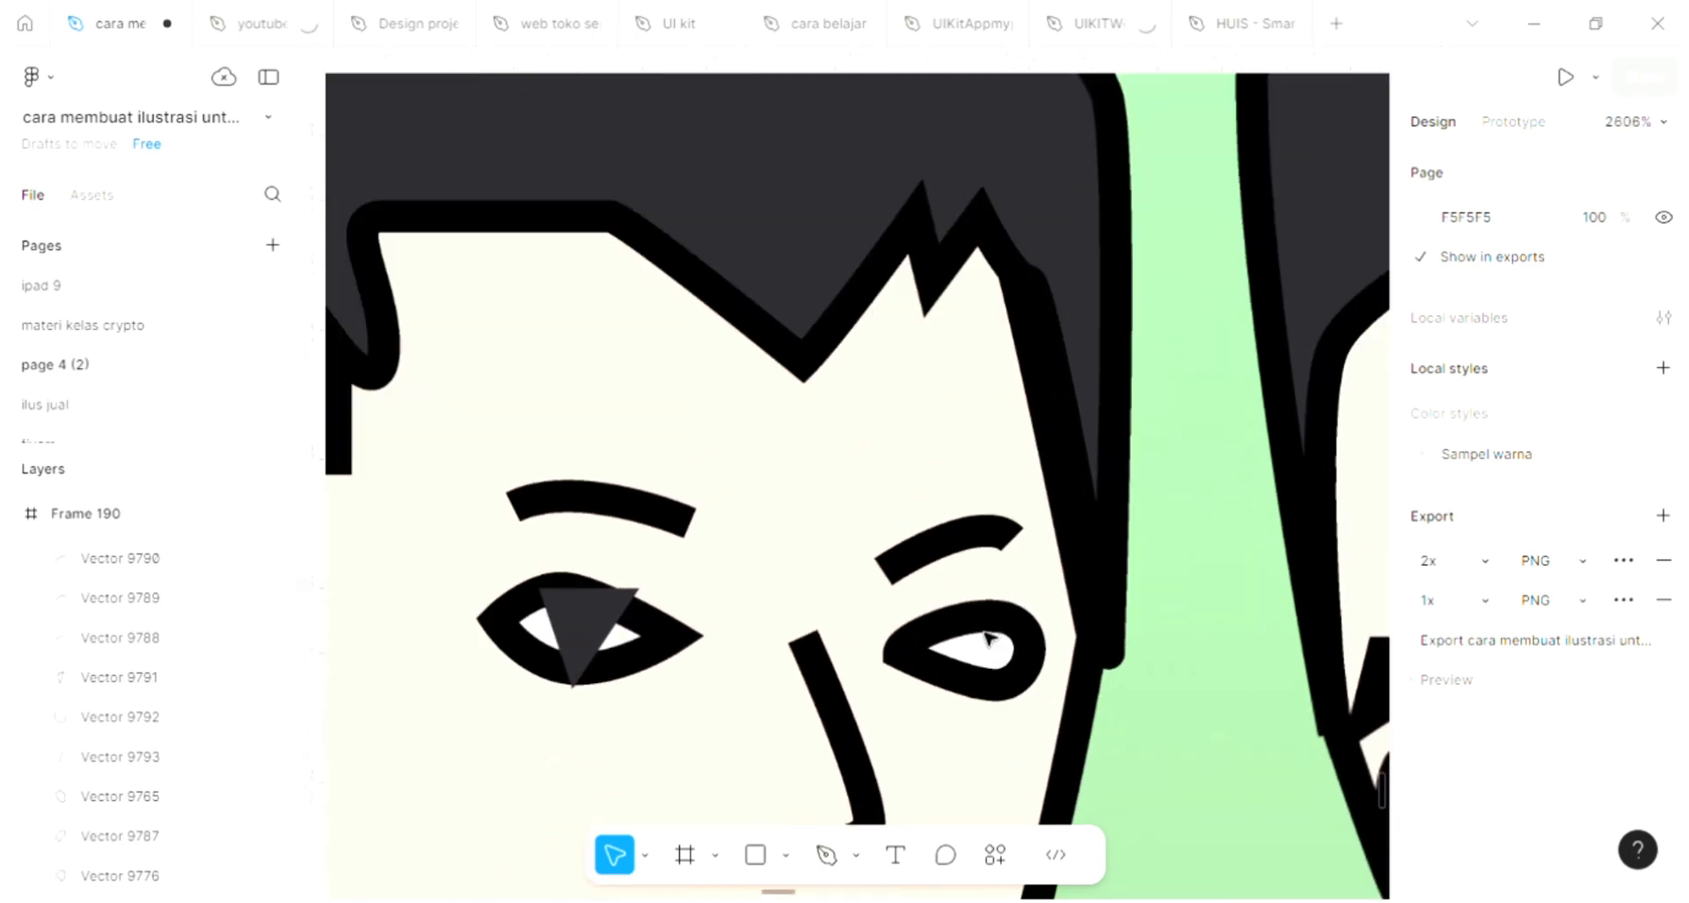
key(p)
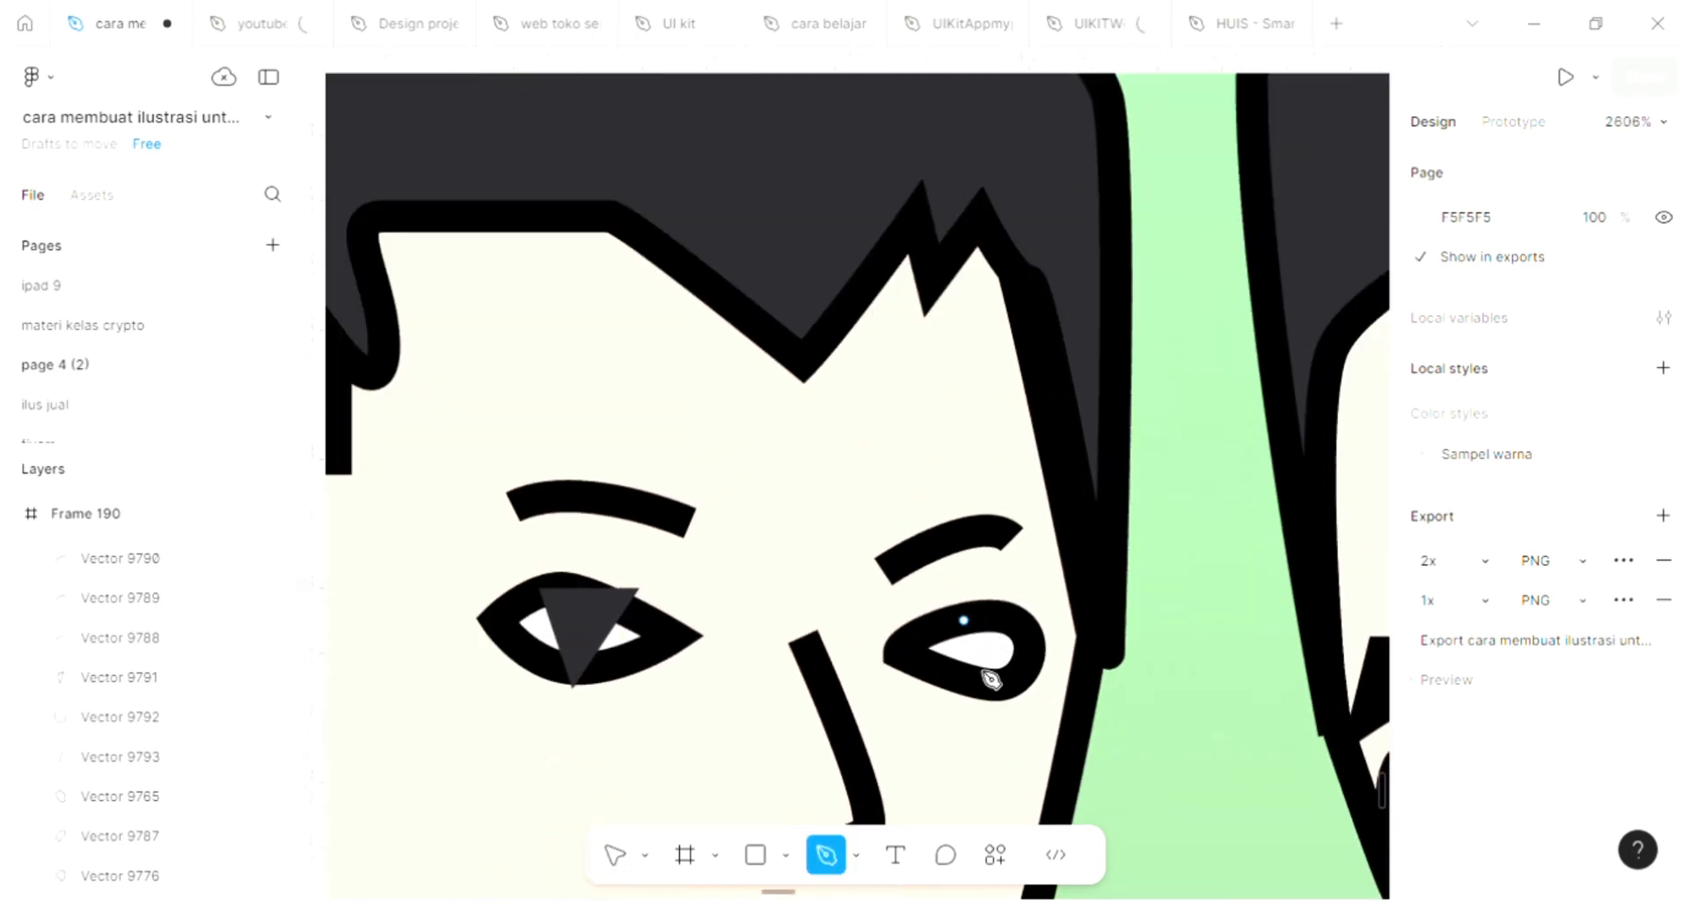
click(979, 685)
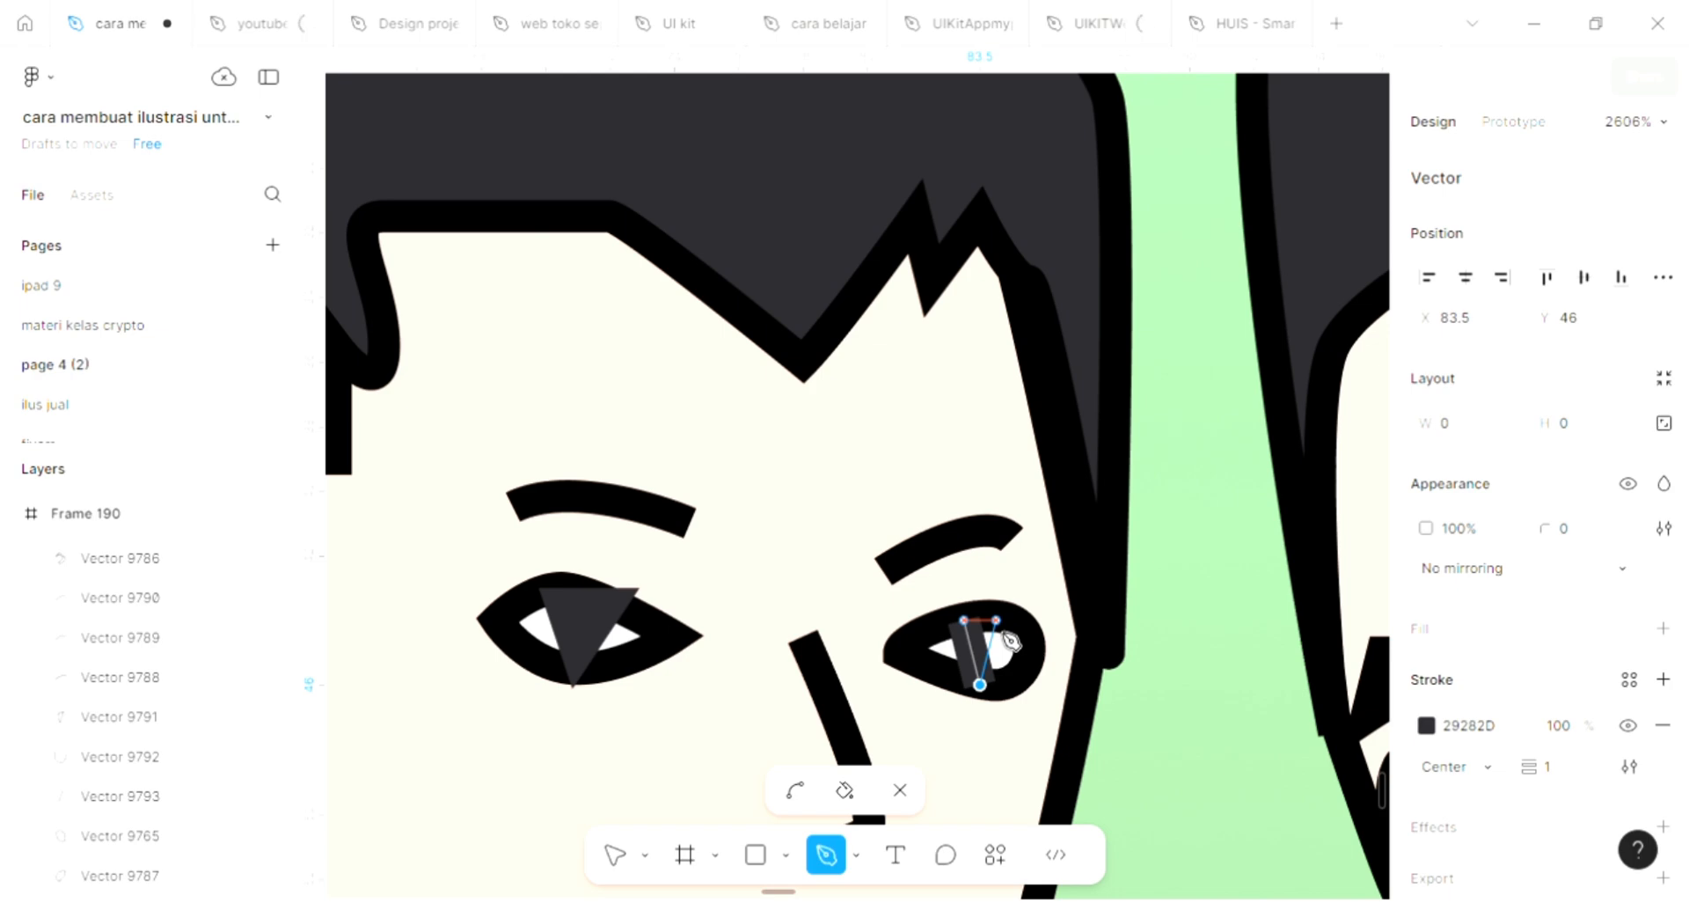
click(996, 620)
click(964, 620)
scroll(1309, 673, down, 4)
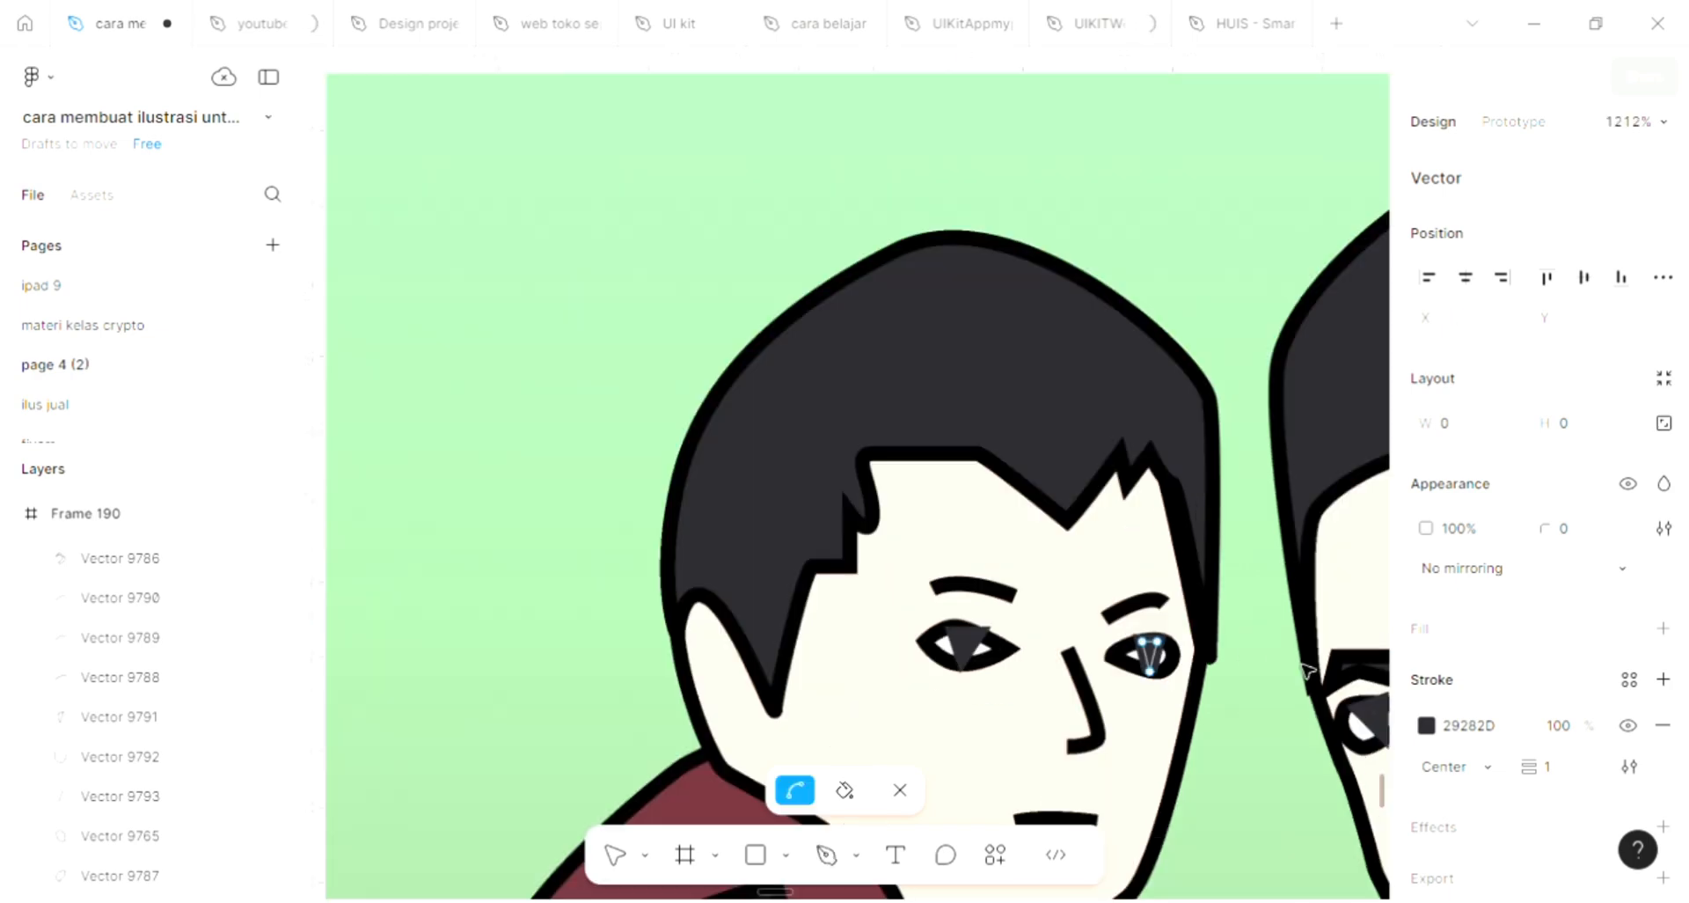
key(Escape)
scroll(601, 649, down, 2)
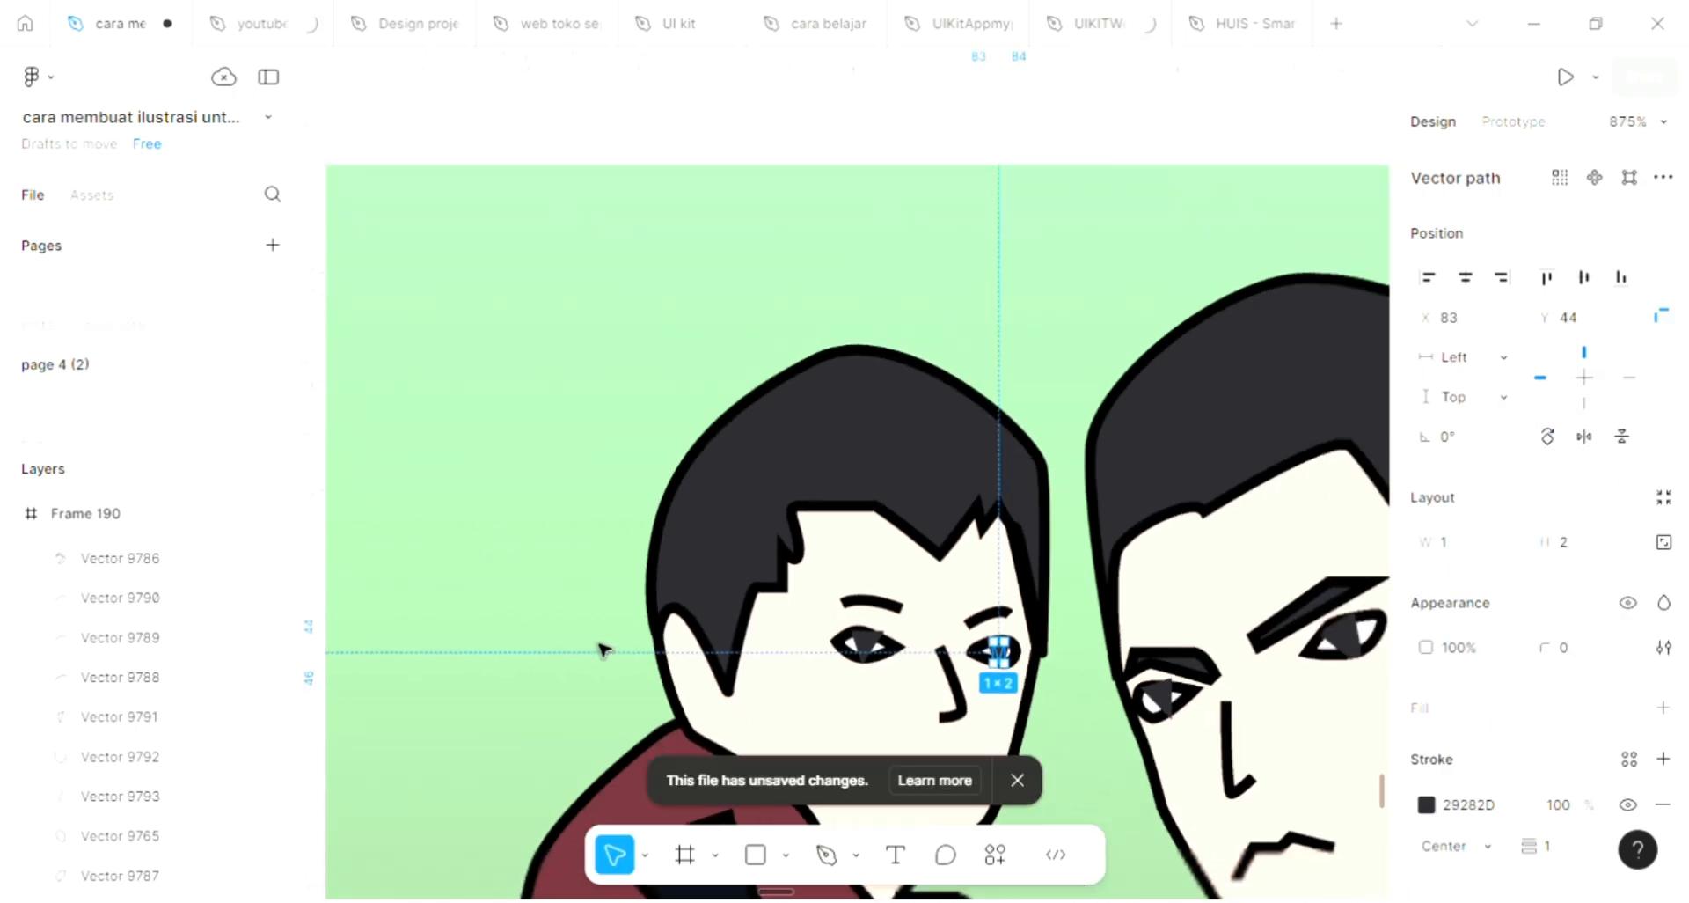
key(Escape)
Step: Draw a closed narrow triangle about 10 × 47.5 with the Pen tool on the man's red shirt as a tie
scroll(574, 648, down, 2)
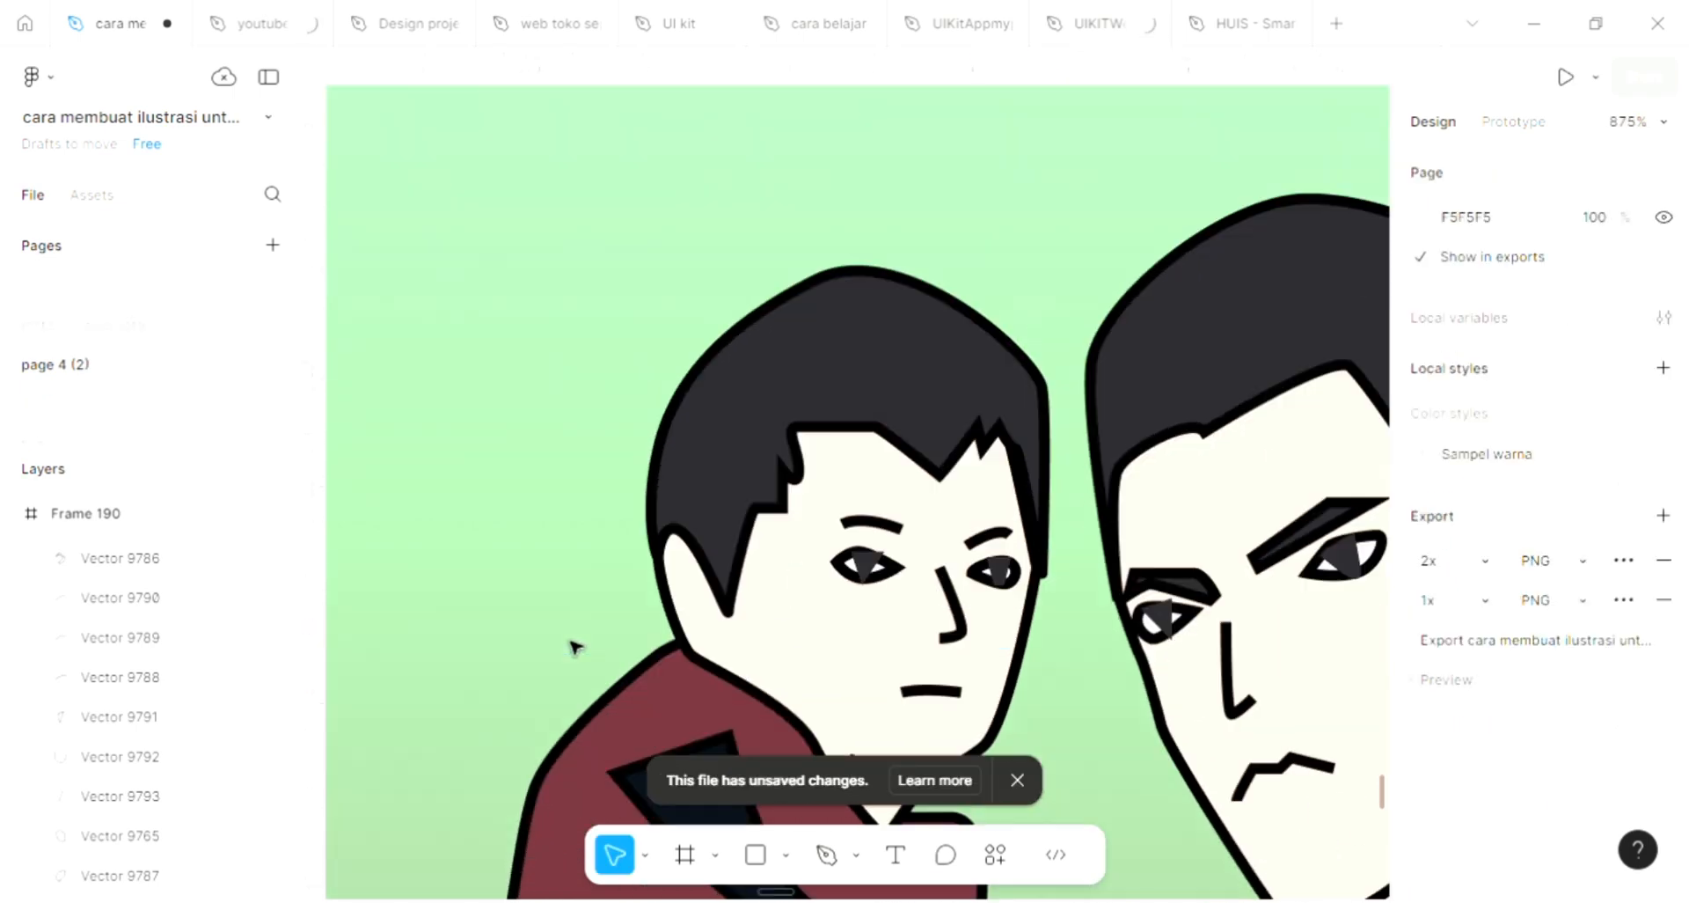
scroll(573, 647, down, 2)
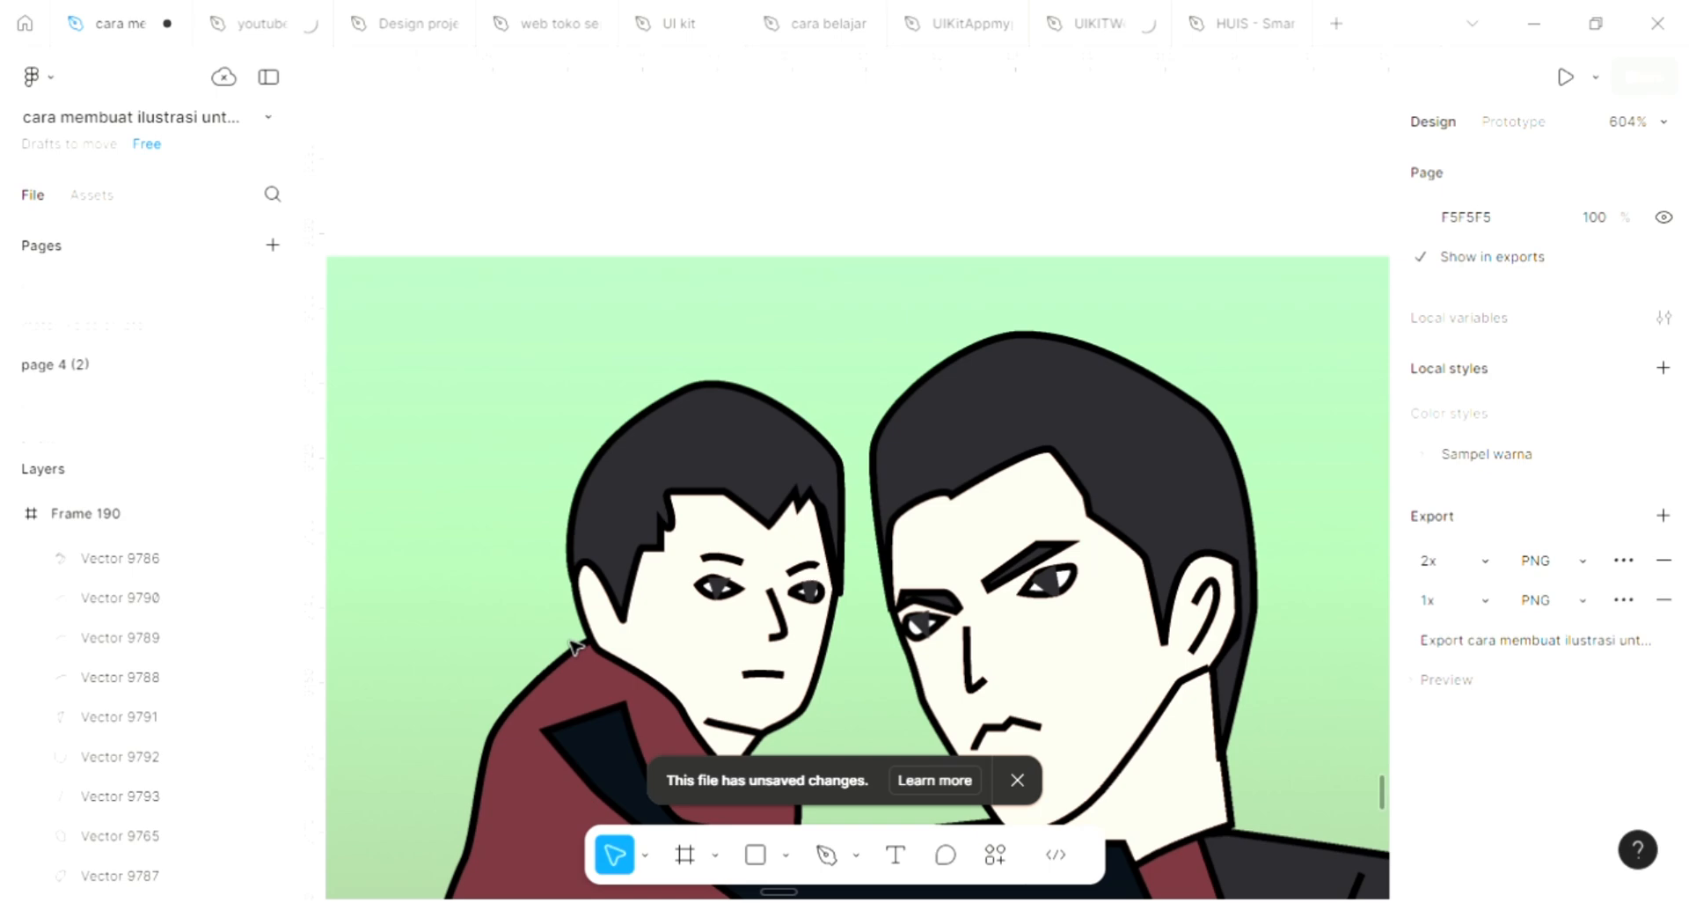
scroll(574, 647, down, 3)
click(827, 854)
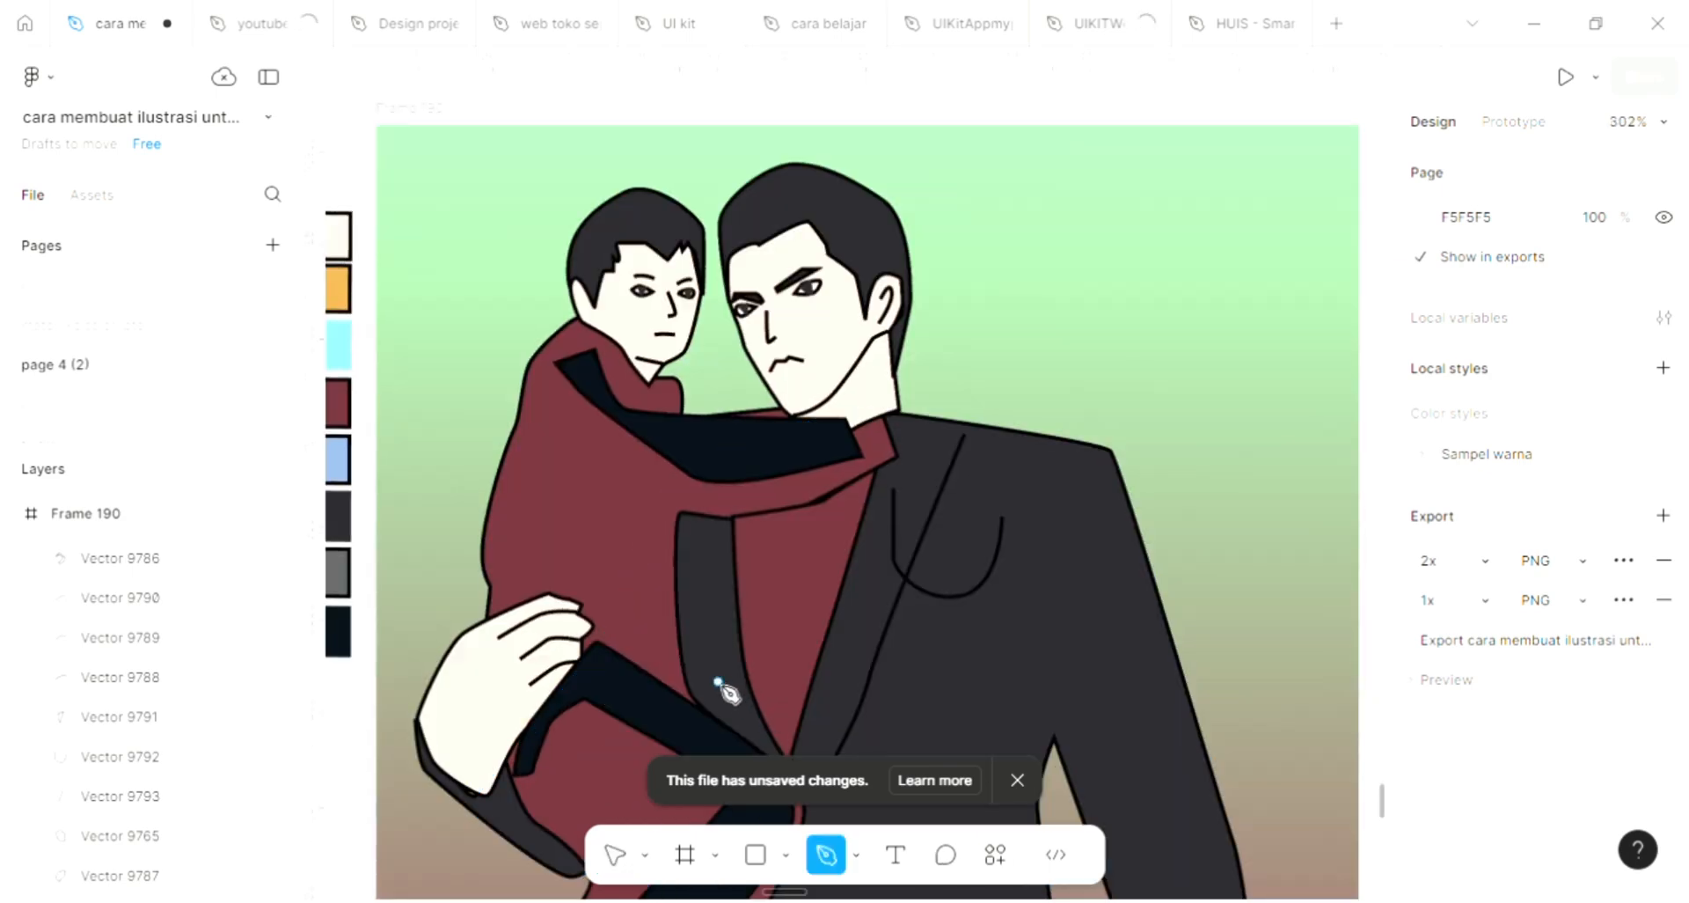
scroll(728, 651, up, 2)
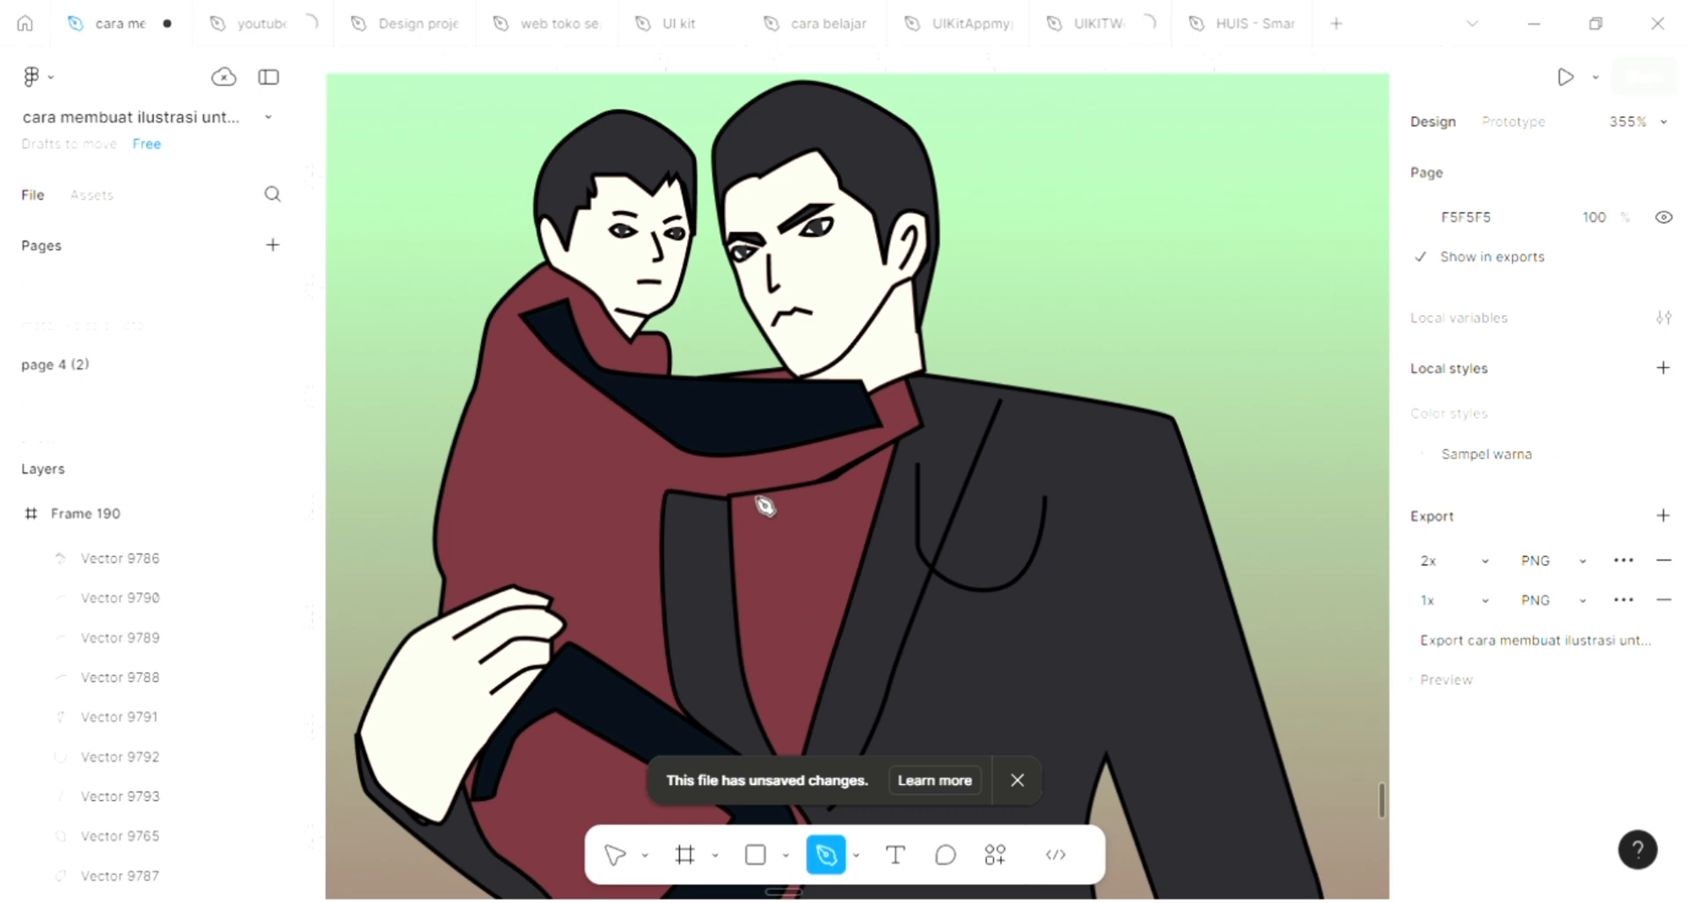
scroll(770, 558, up, 1)
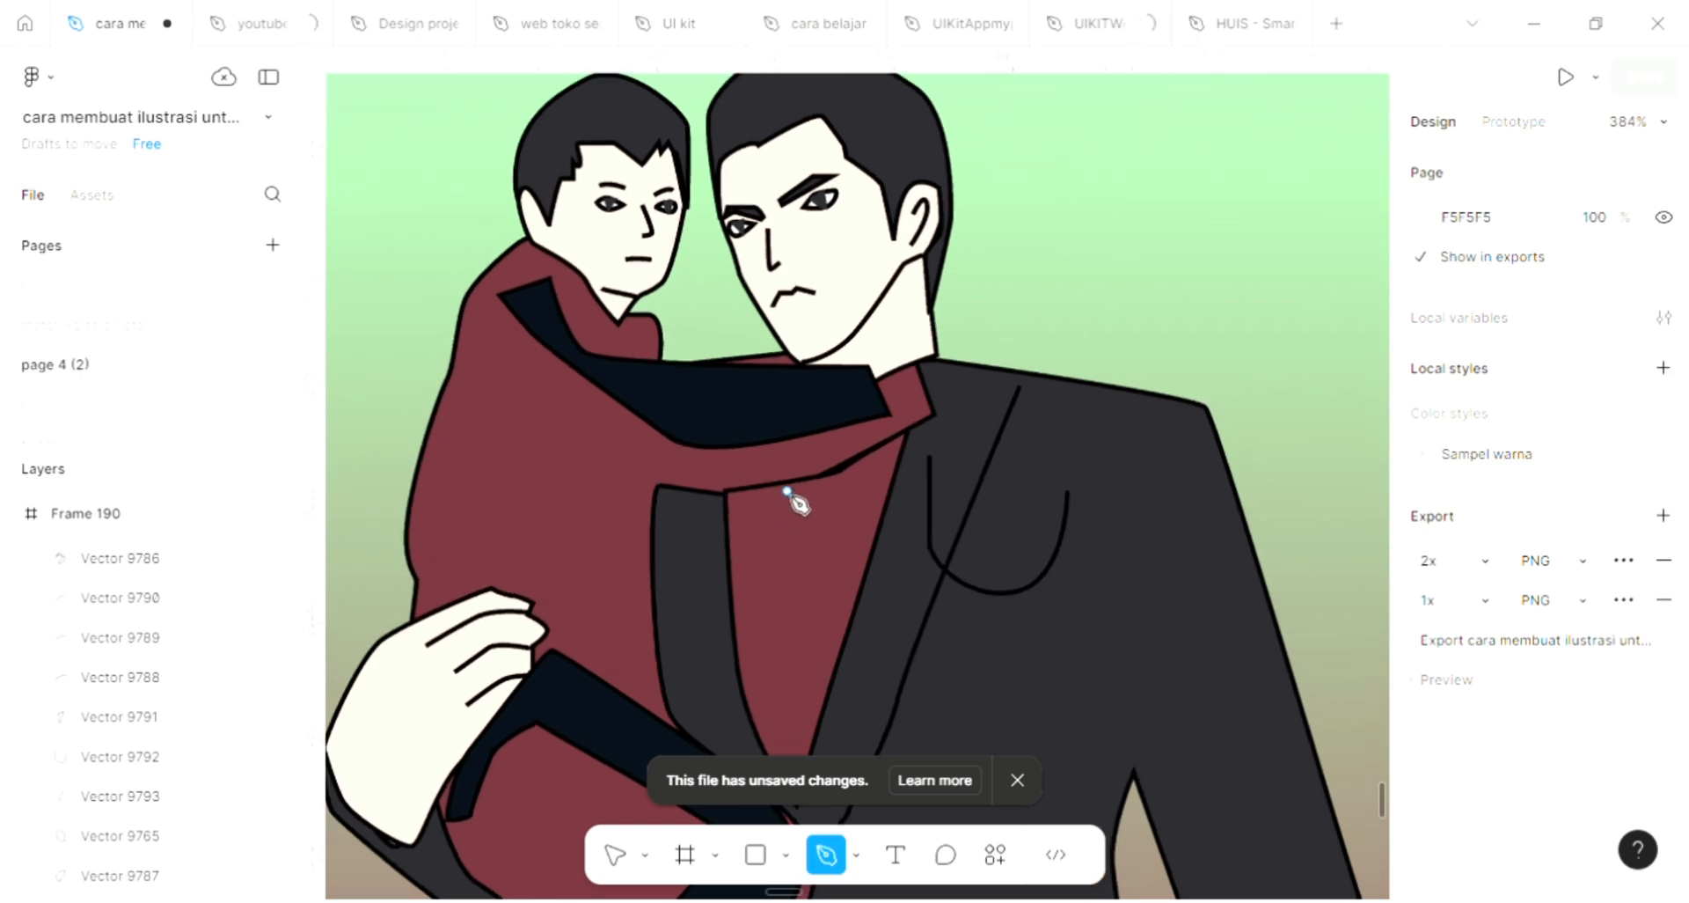
scroll(791, 493, up, 1)
scroll(792, 637, down, 2)
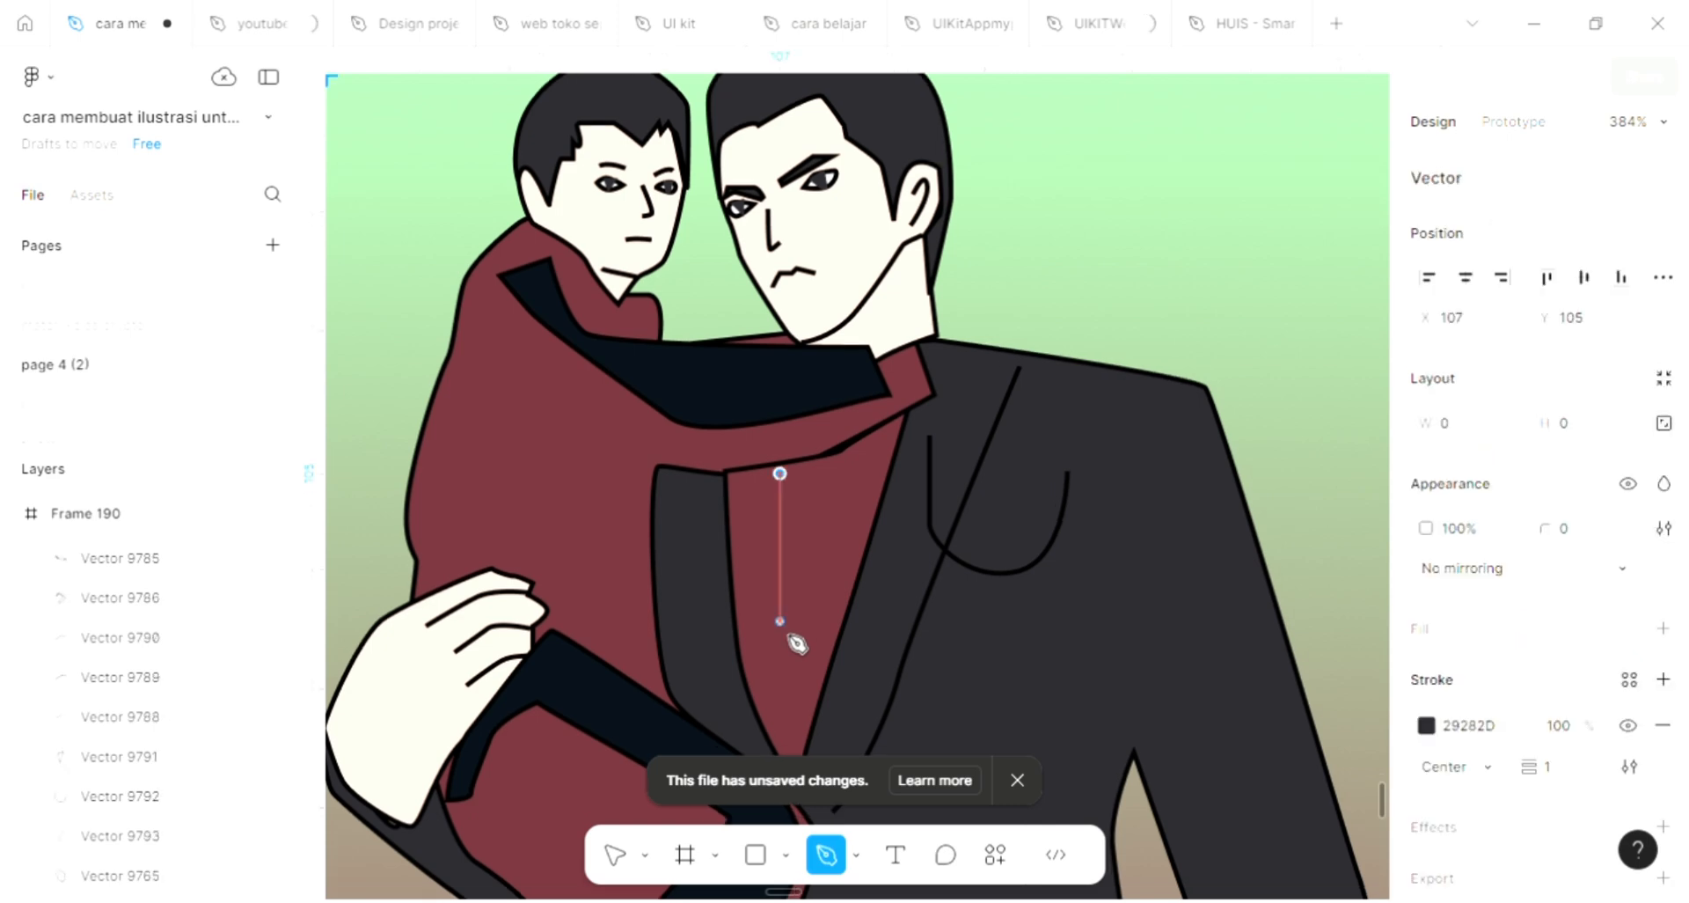
click(772, 677)
key(ctrl)
key(ctrl+z)
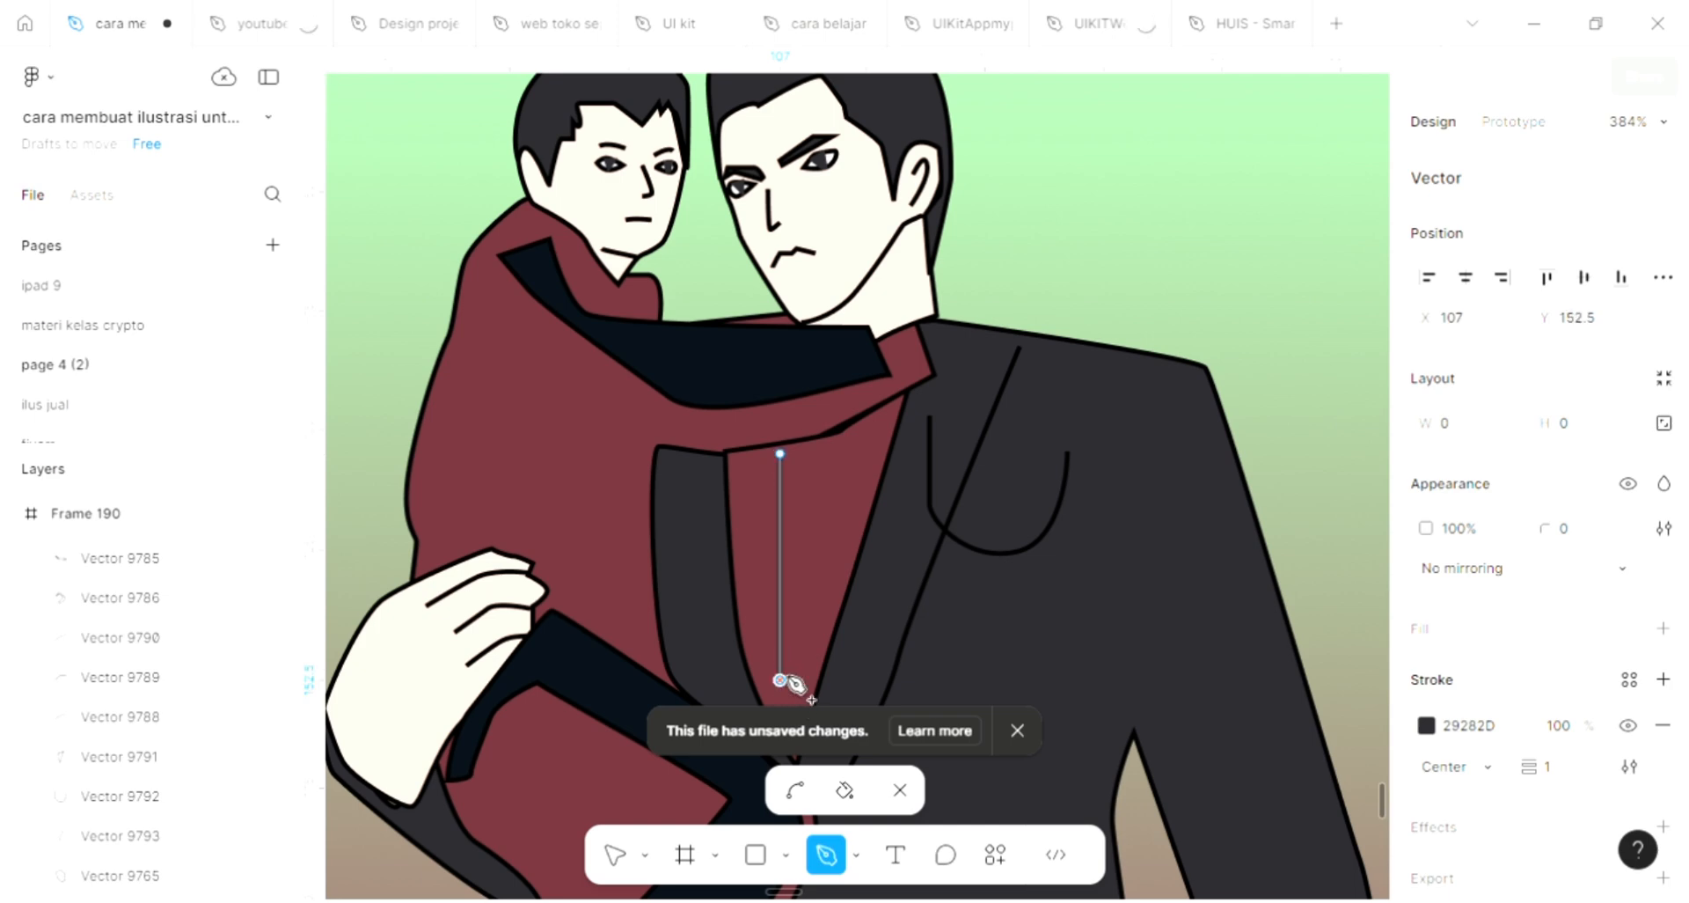
drag(779, 679, 841, 475)
click(827, 461)
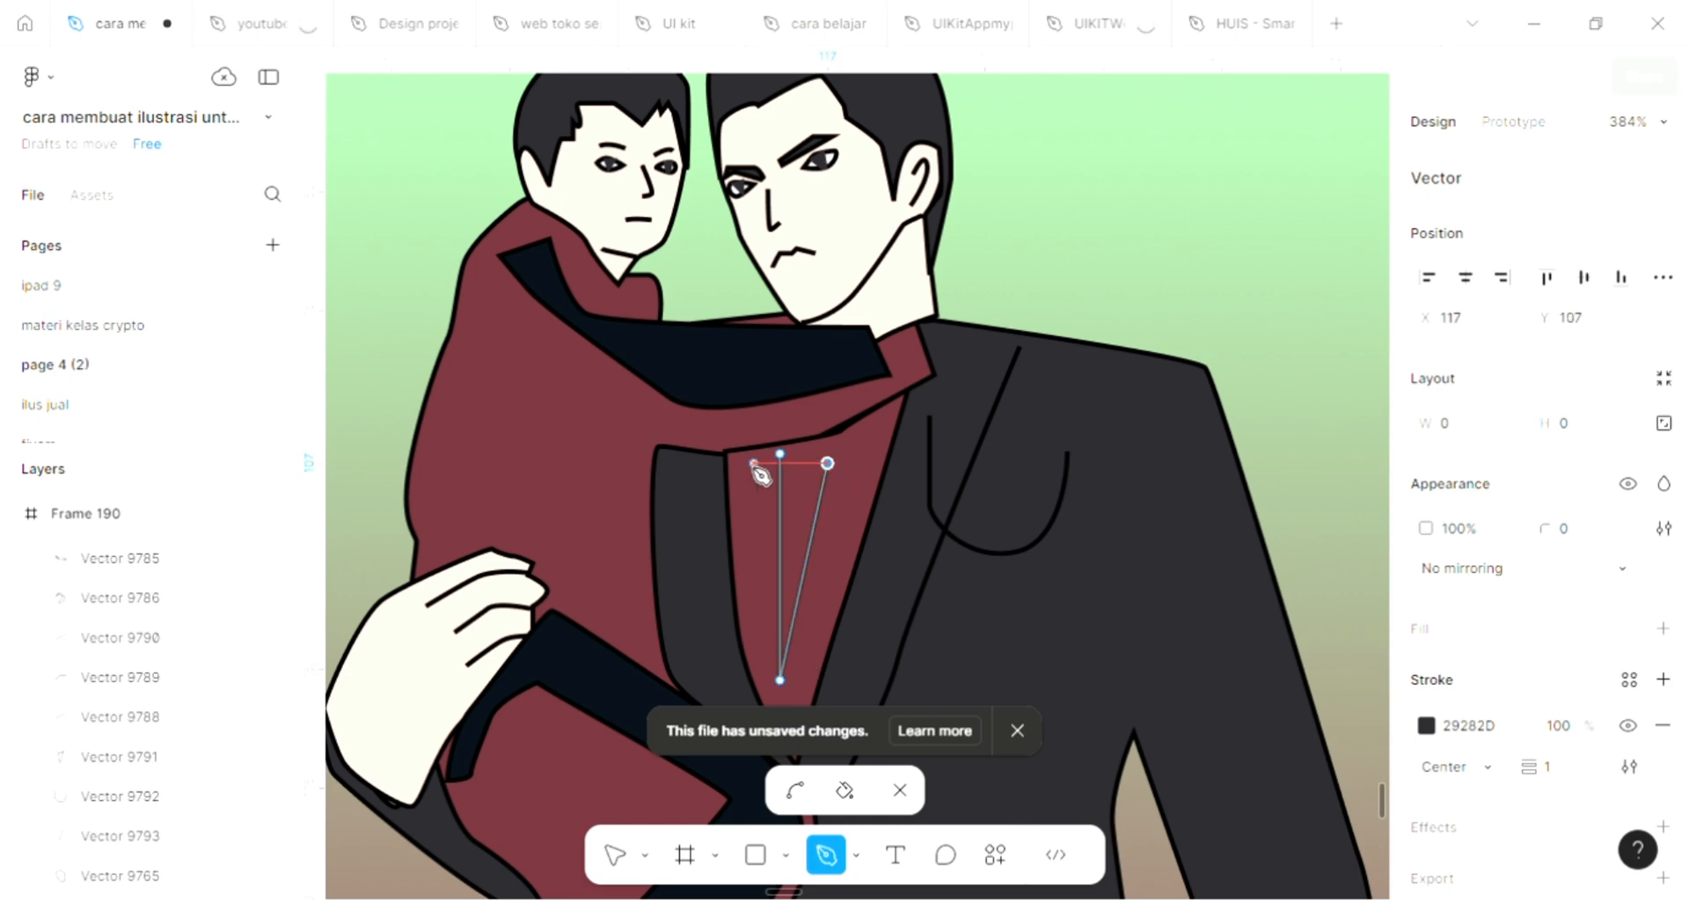
click(780, 454)
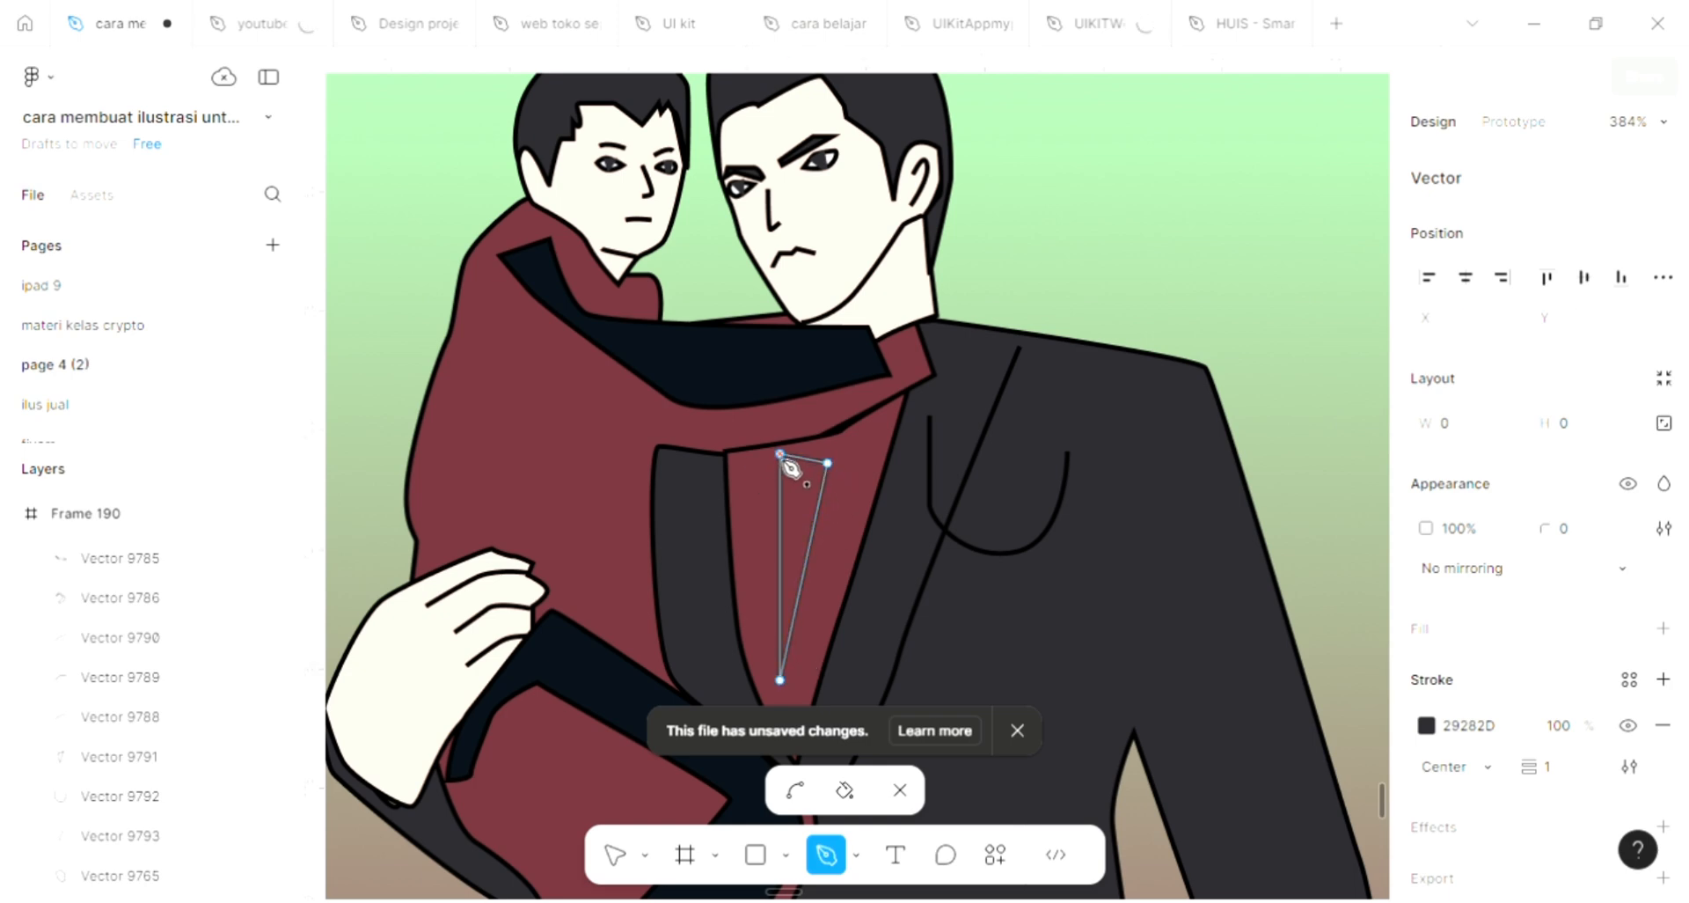
click(791, 480)
key(Escape)
key(Escape)
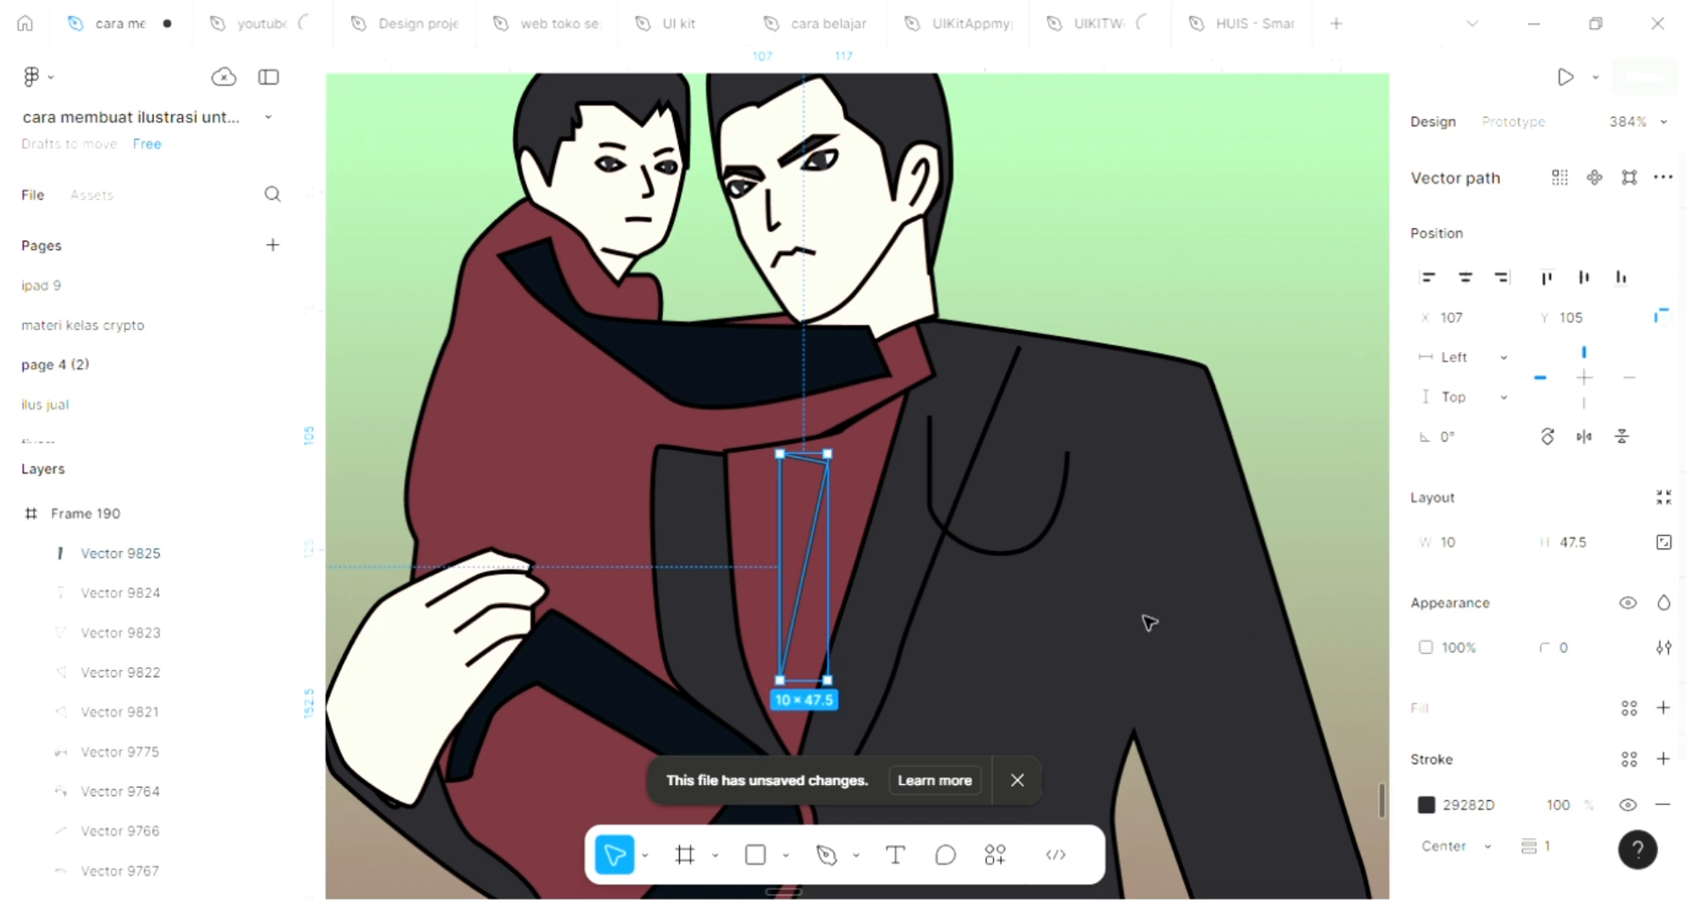
Step: Add a fill to the tie triangle and colour it with the dark jacket colour 29282D
scroll(1117, 614, up, 1)
scroll(1117, 614, down, 1)
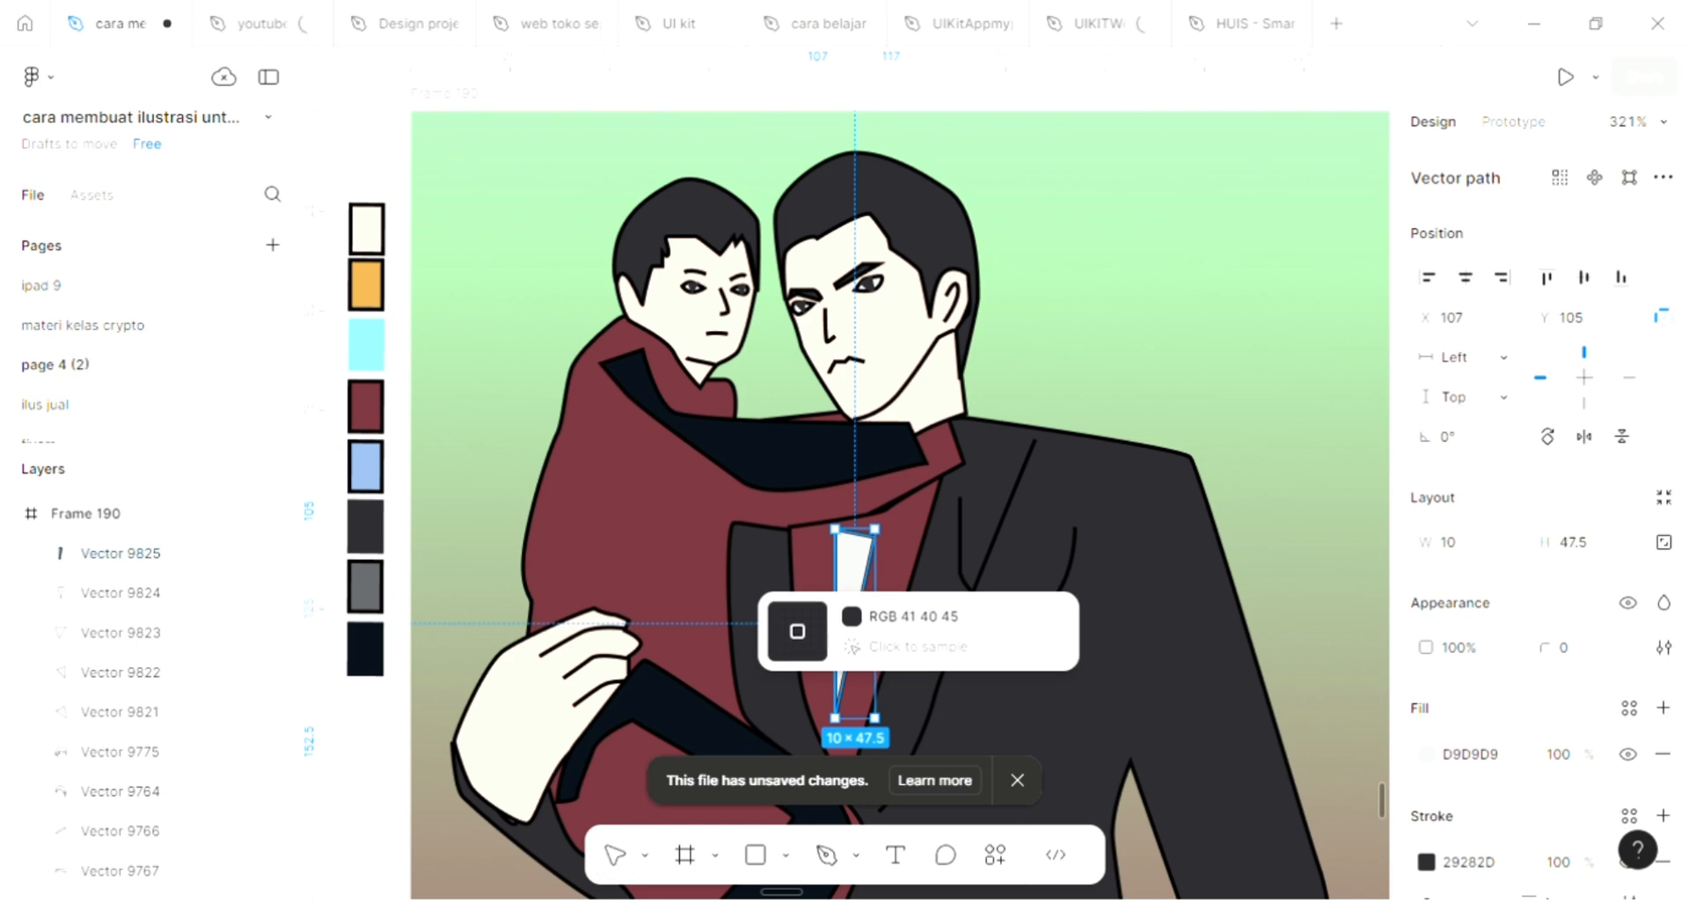
click(804, 633)
key(Escape)
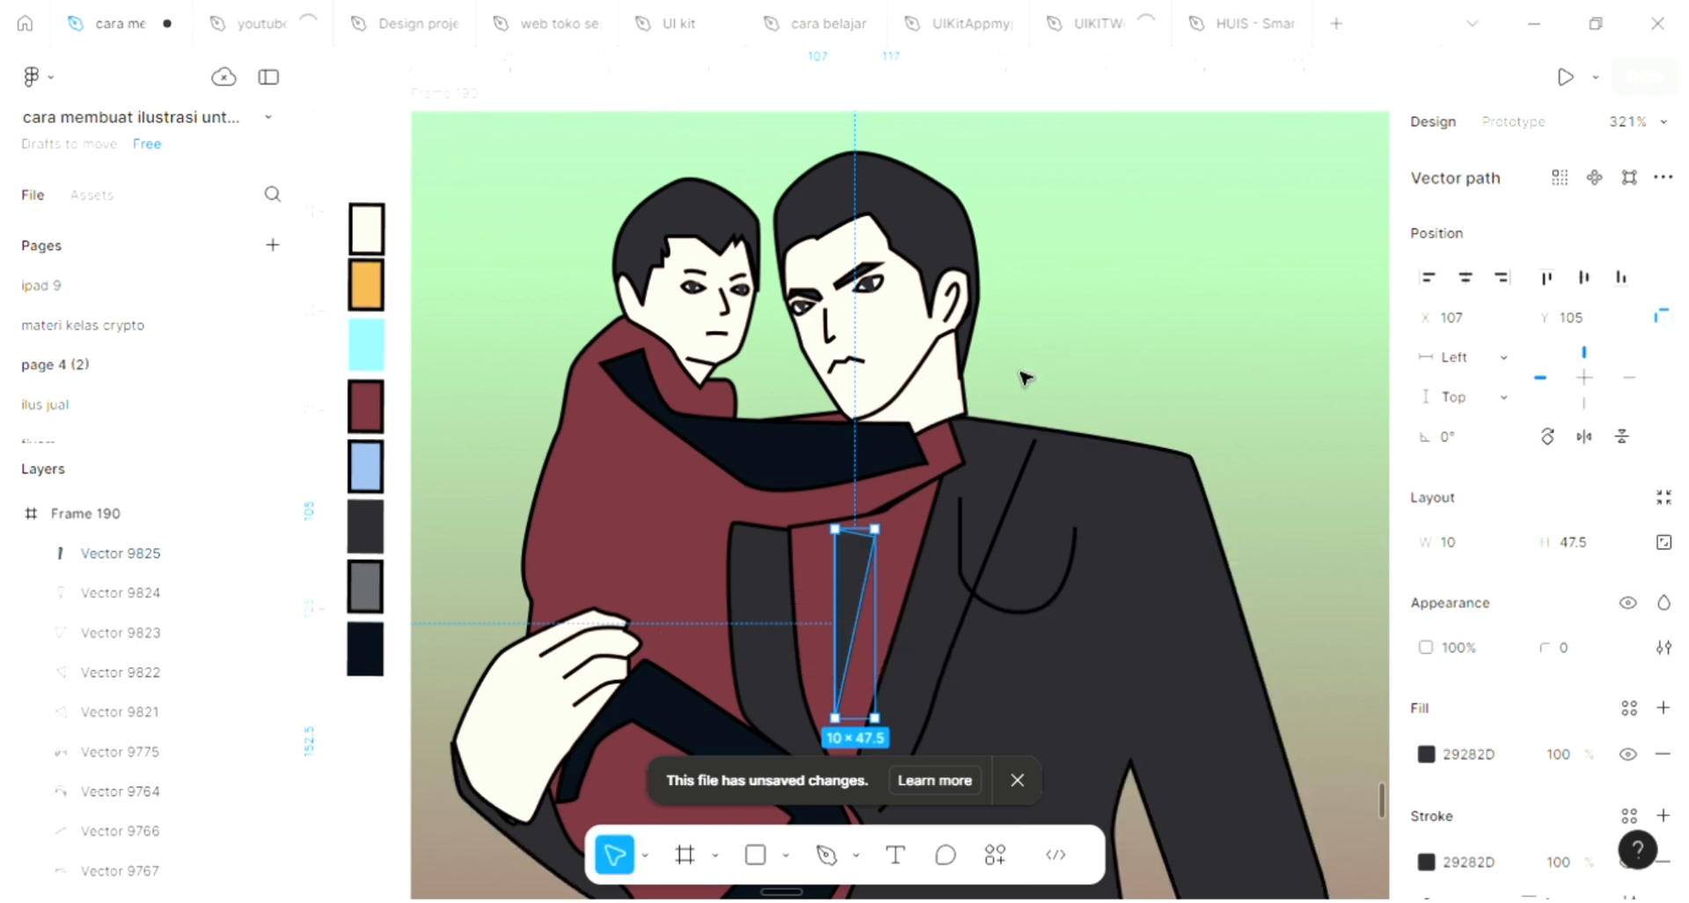
key(Escape)
Step: Draw an open curved crease about 29.5 × 20 with the Pen tool on the child's red clothing, below the dark sleeve stripe
scroll(1026, 374, down, 5)
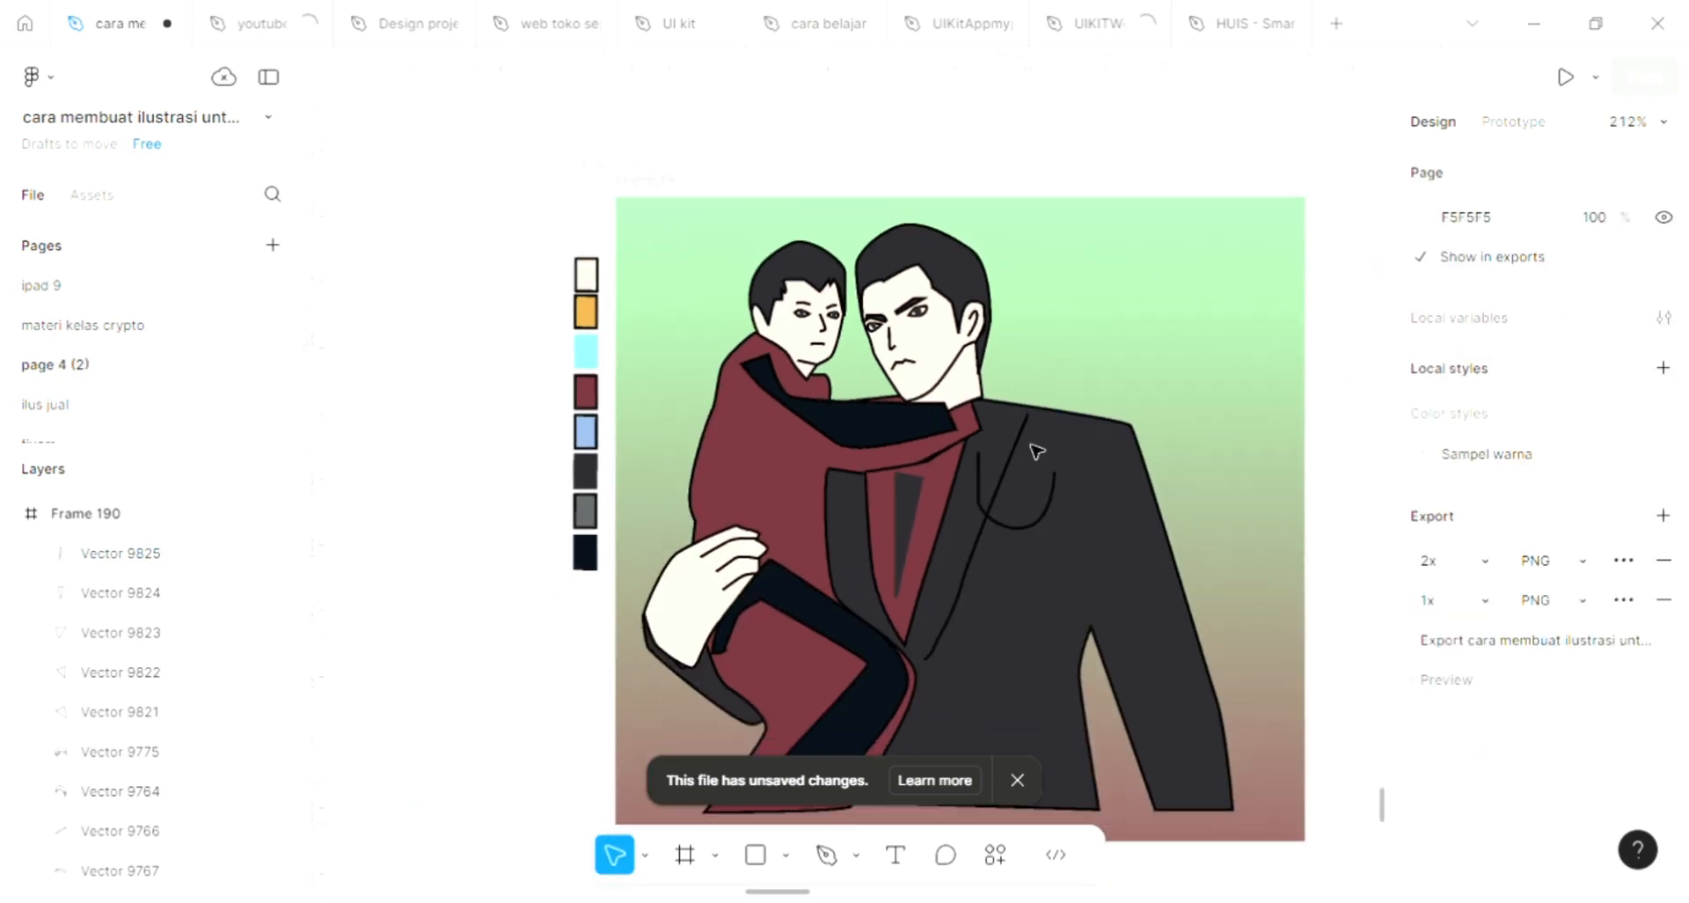
scroll(932, 677, up, 1)
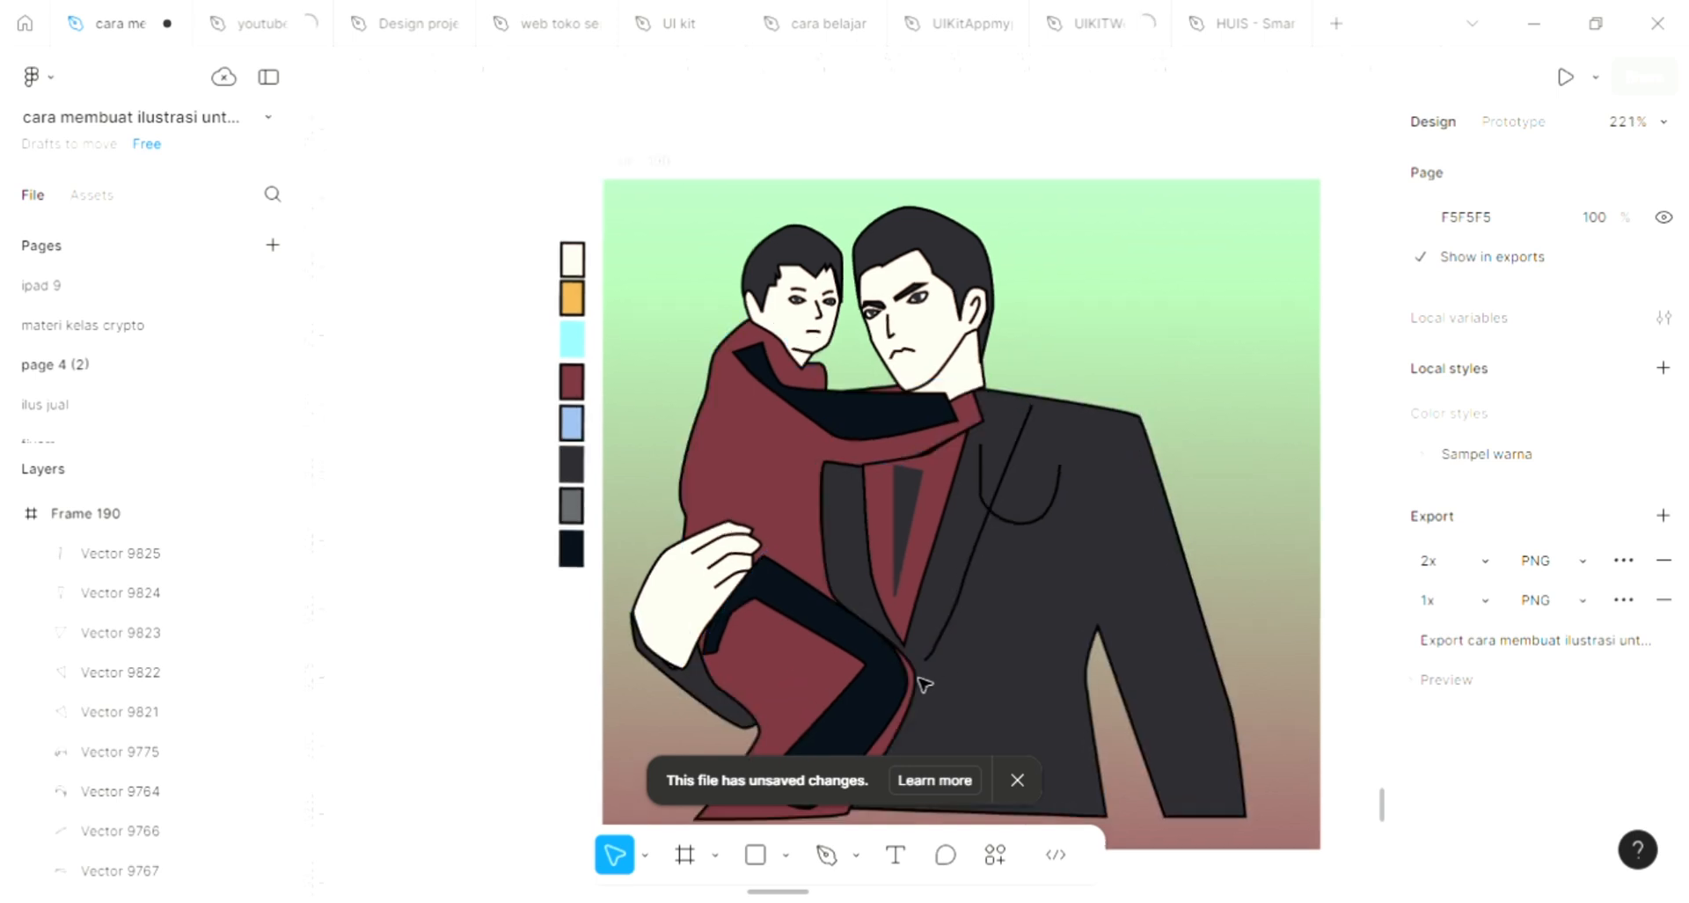
click(819, 860)
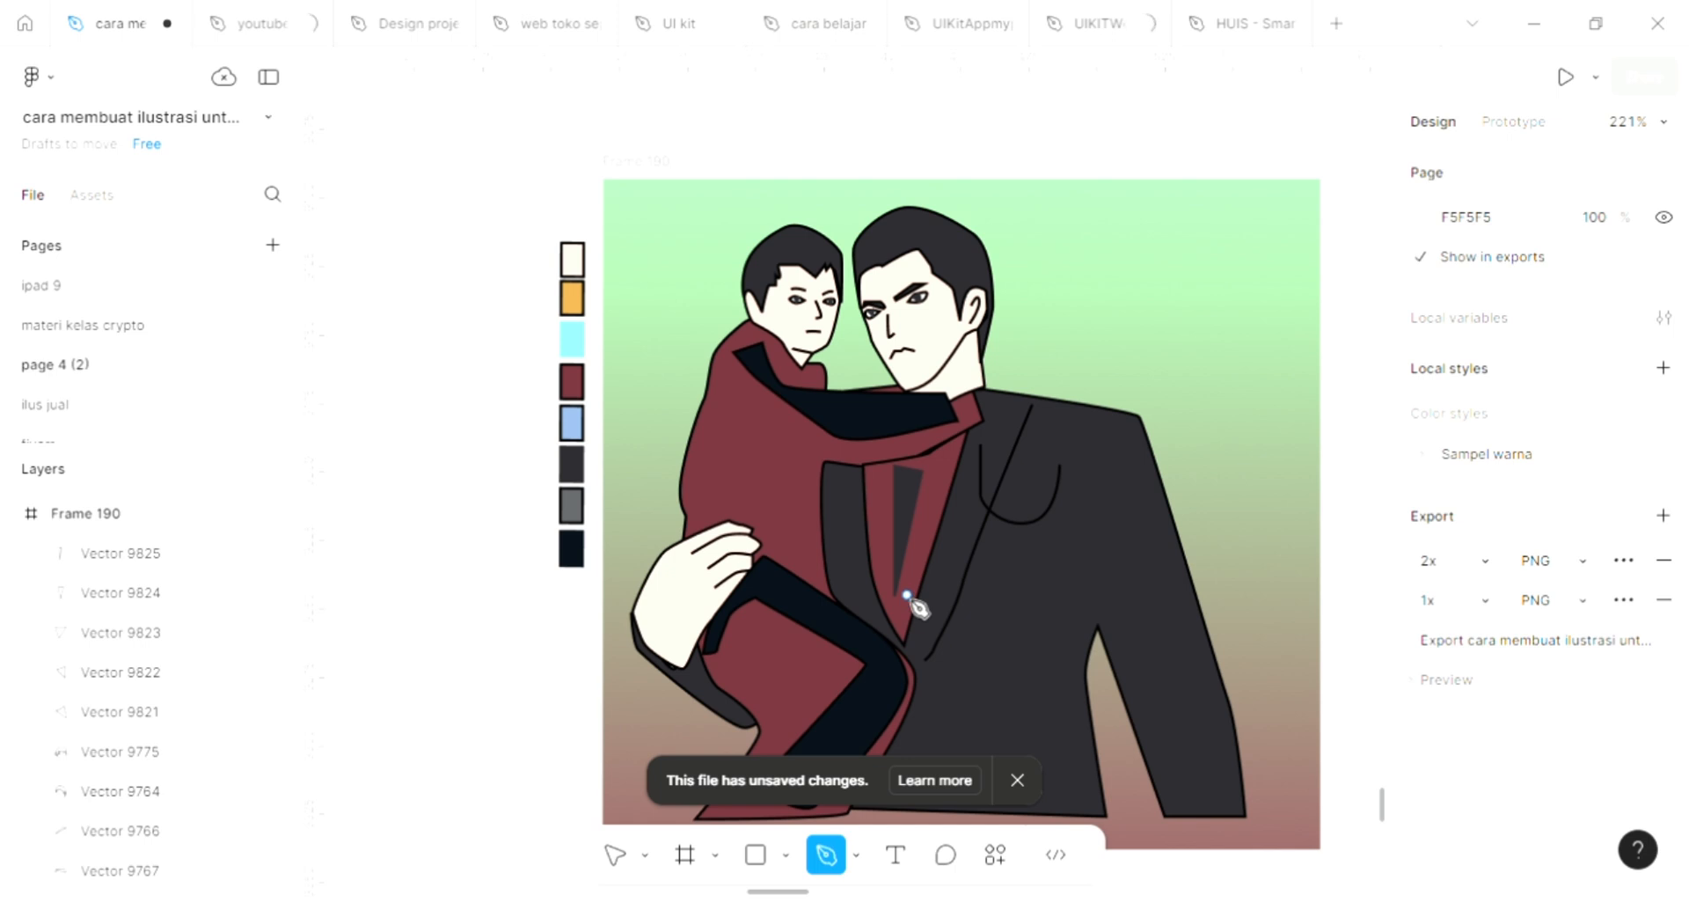
scroll(911, 604, up, 2)
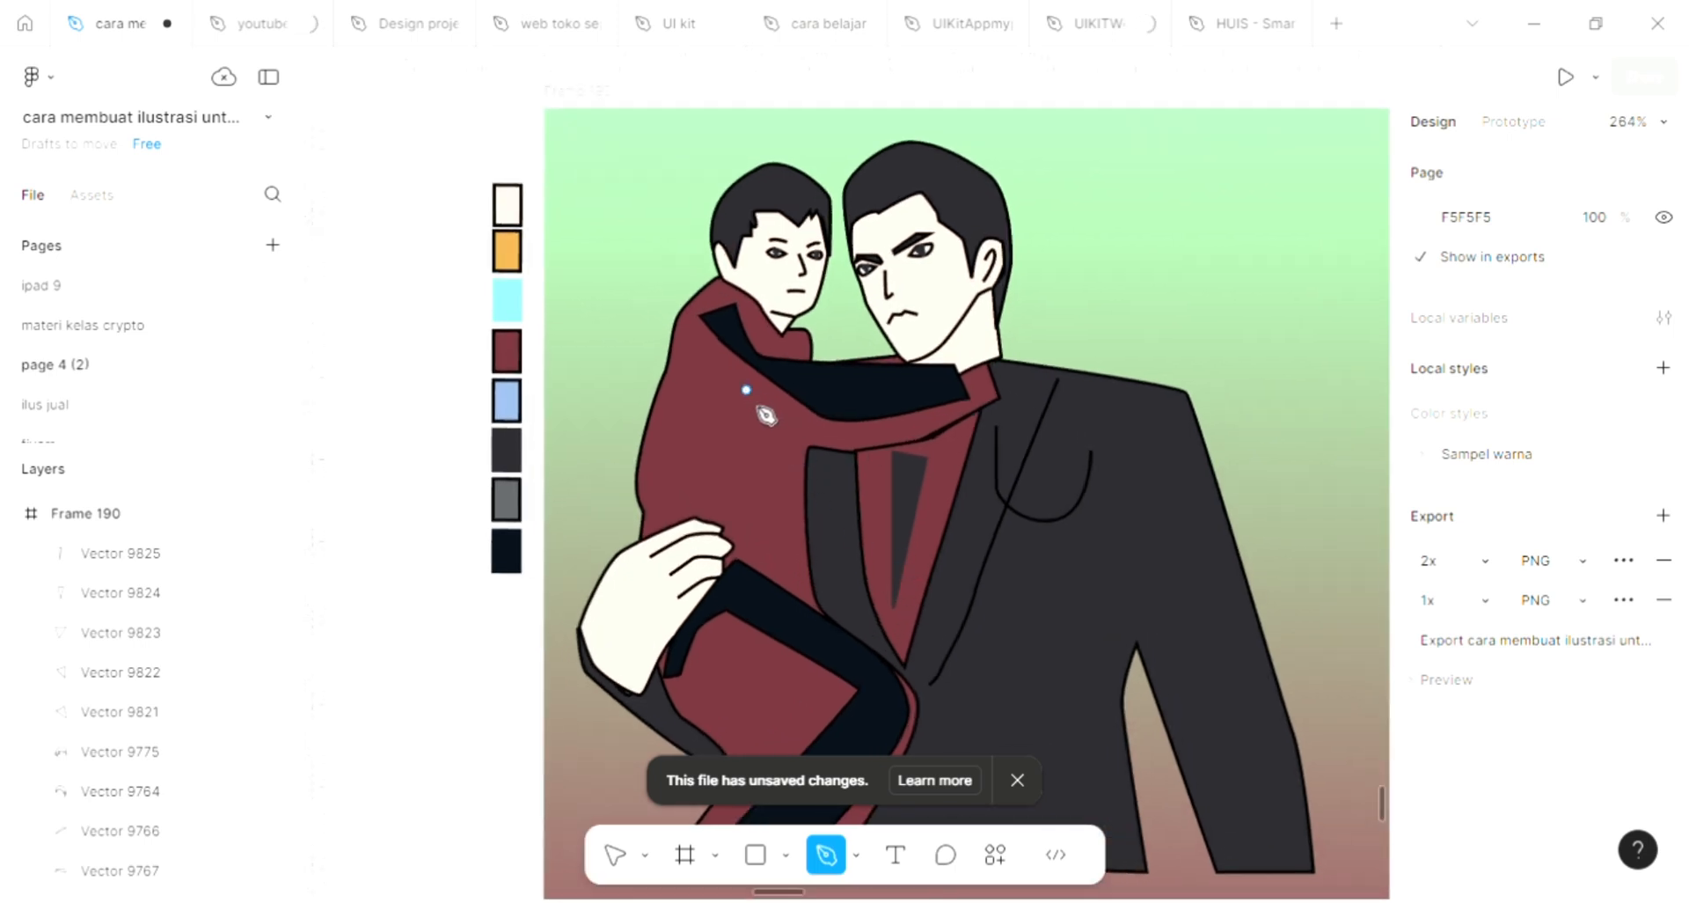
scroll(824, 462, up, 1)
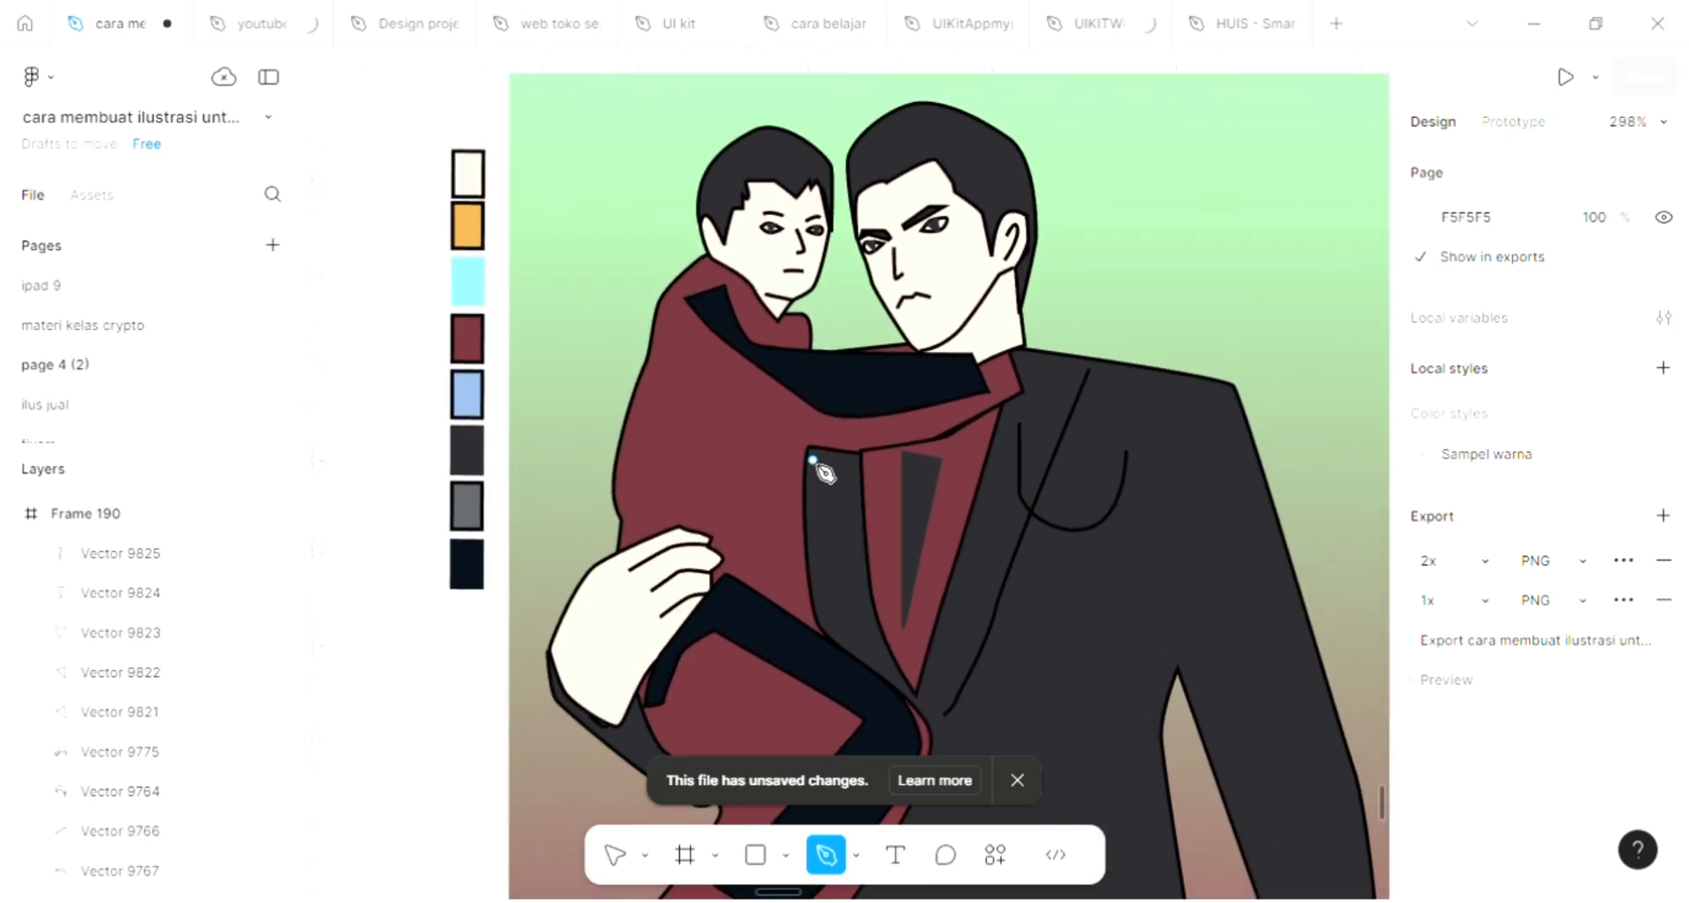
click(695, 370)
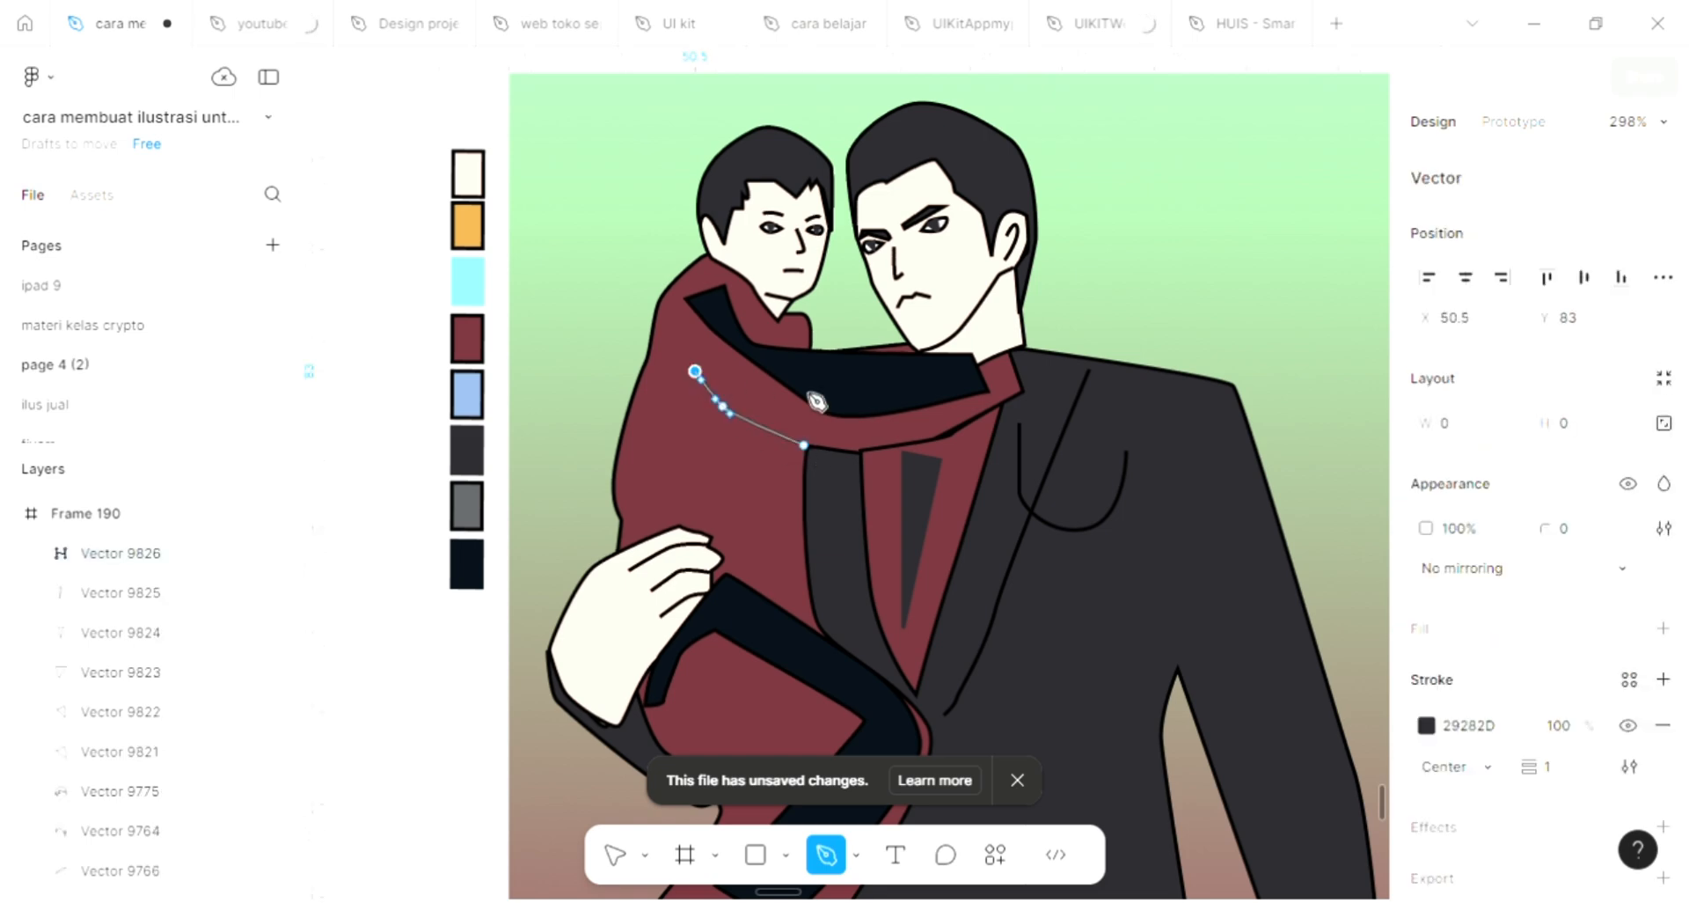
click(898, 421)
key(ctrl+z)
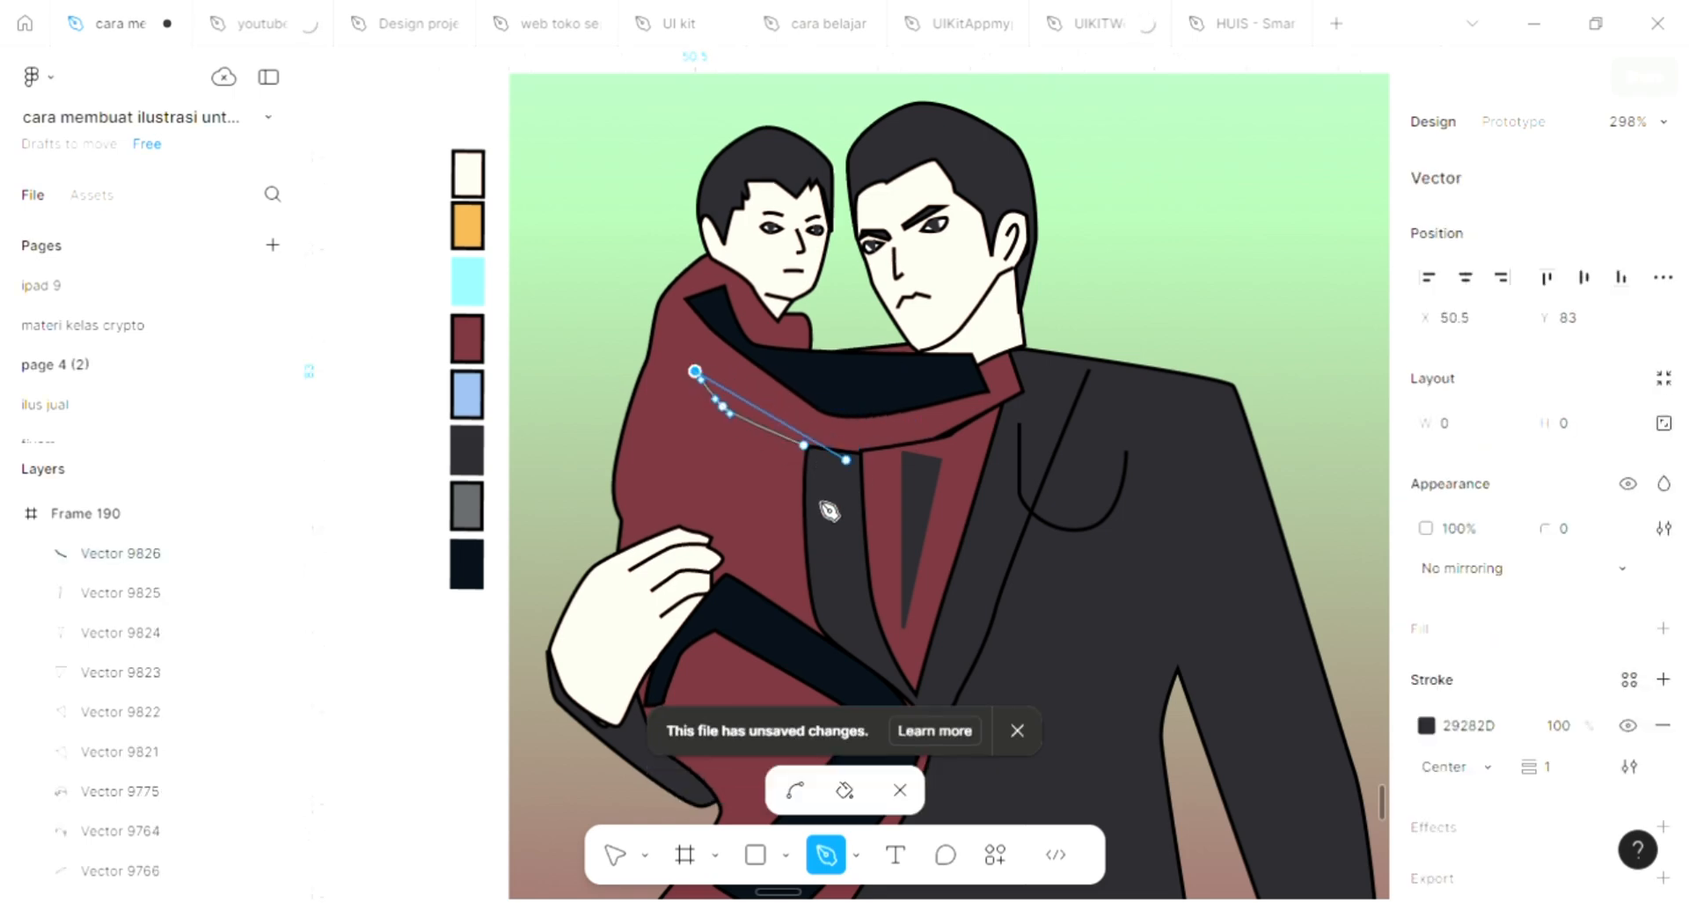
key(Escape)
key(Escape)
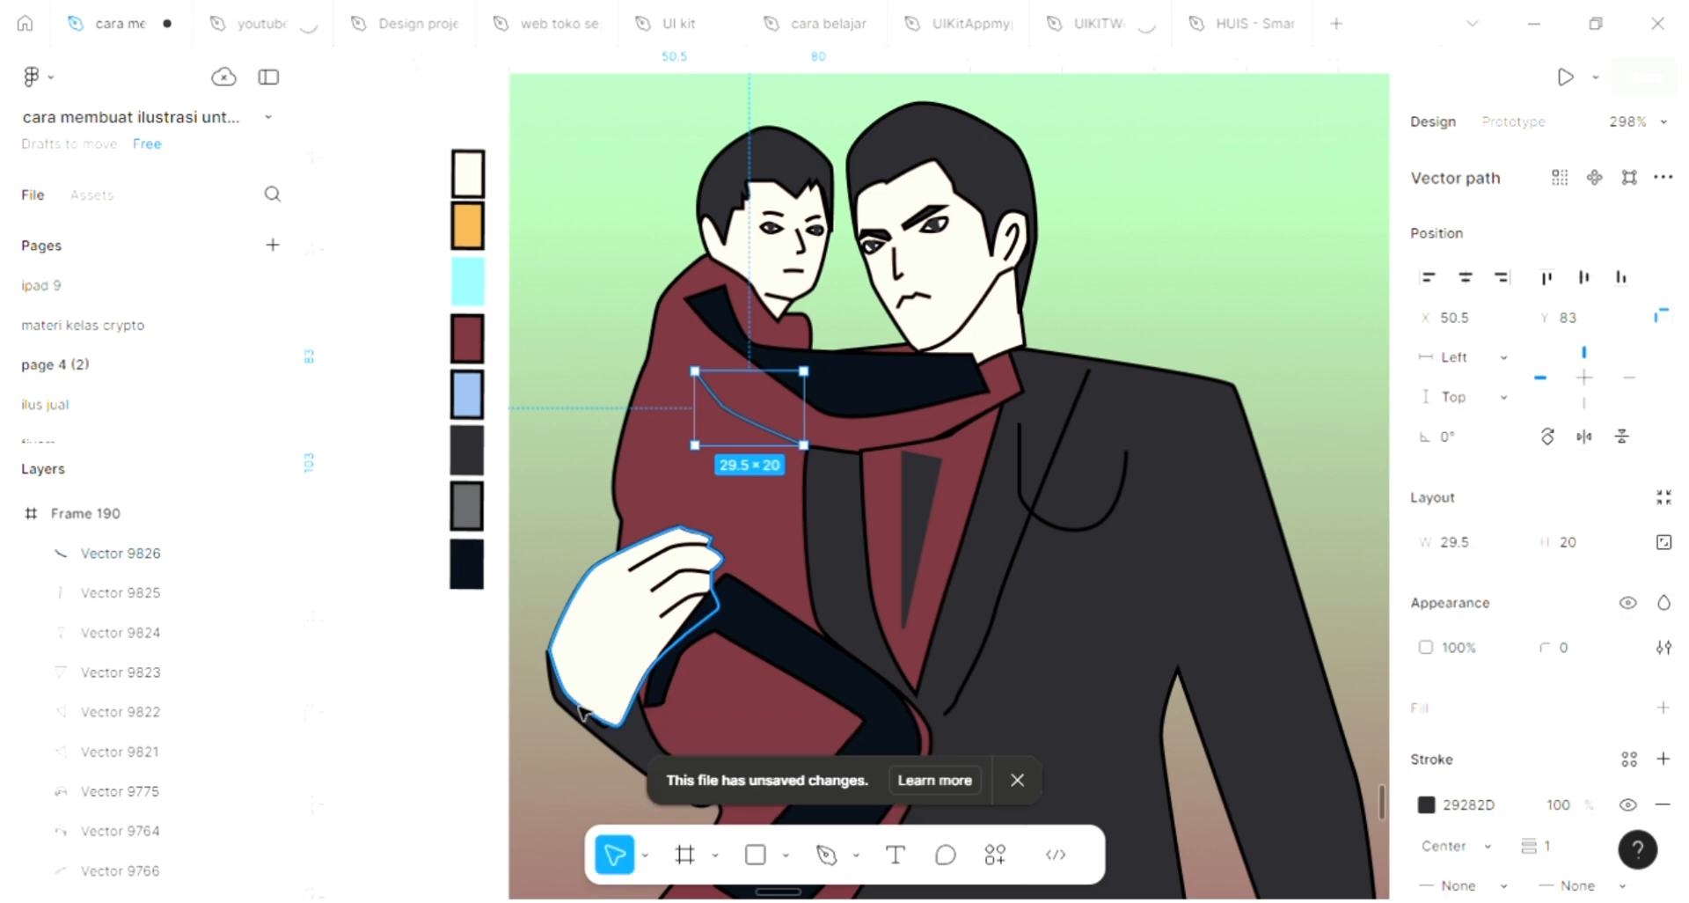
key(Escape)
Step: Draw an open zigzag crease about 12.5 × 24.5 with the Pen tool on the child's red clothing, beside the man's fingers
scroll(708, 556, up, 3)
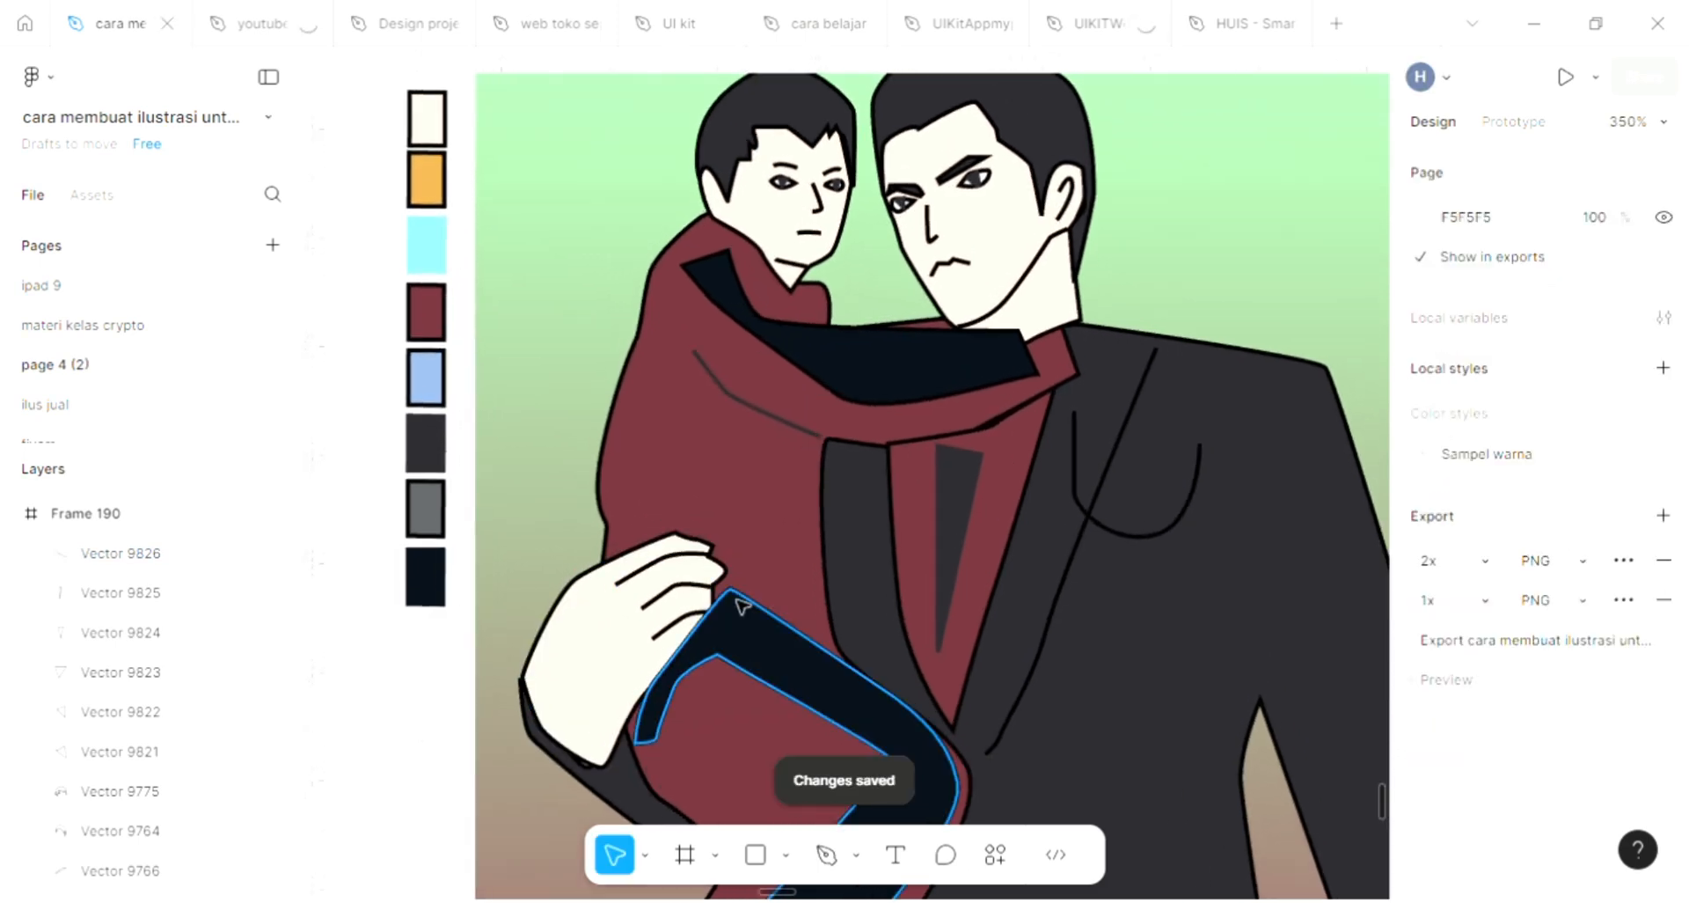
key(p)
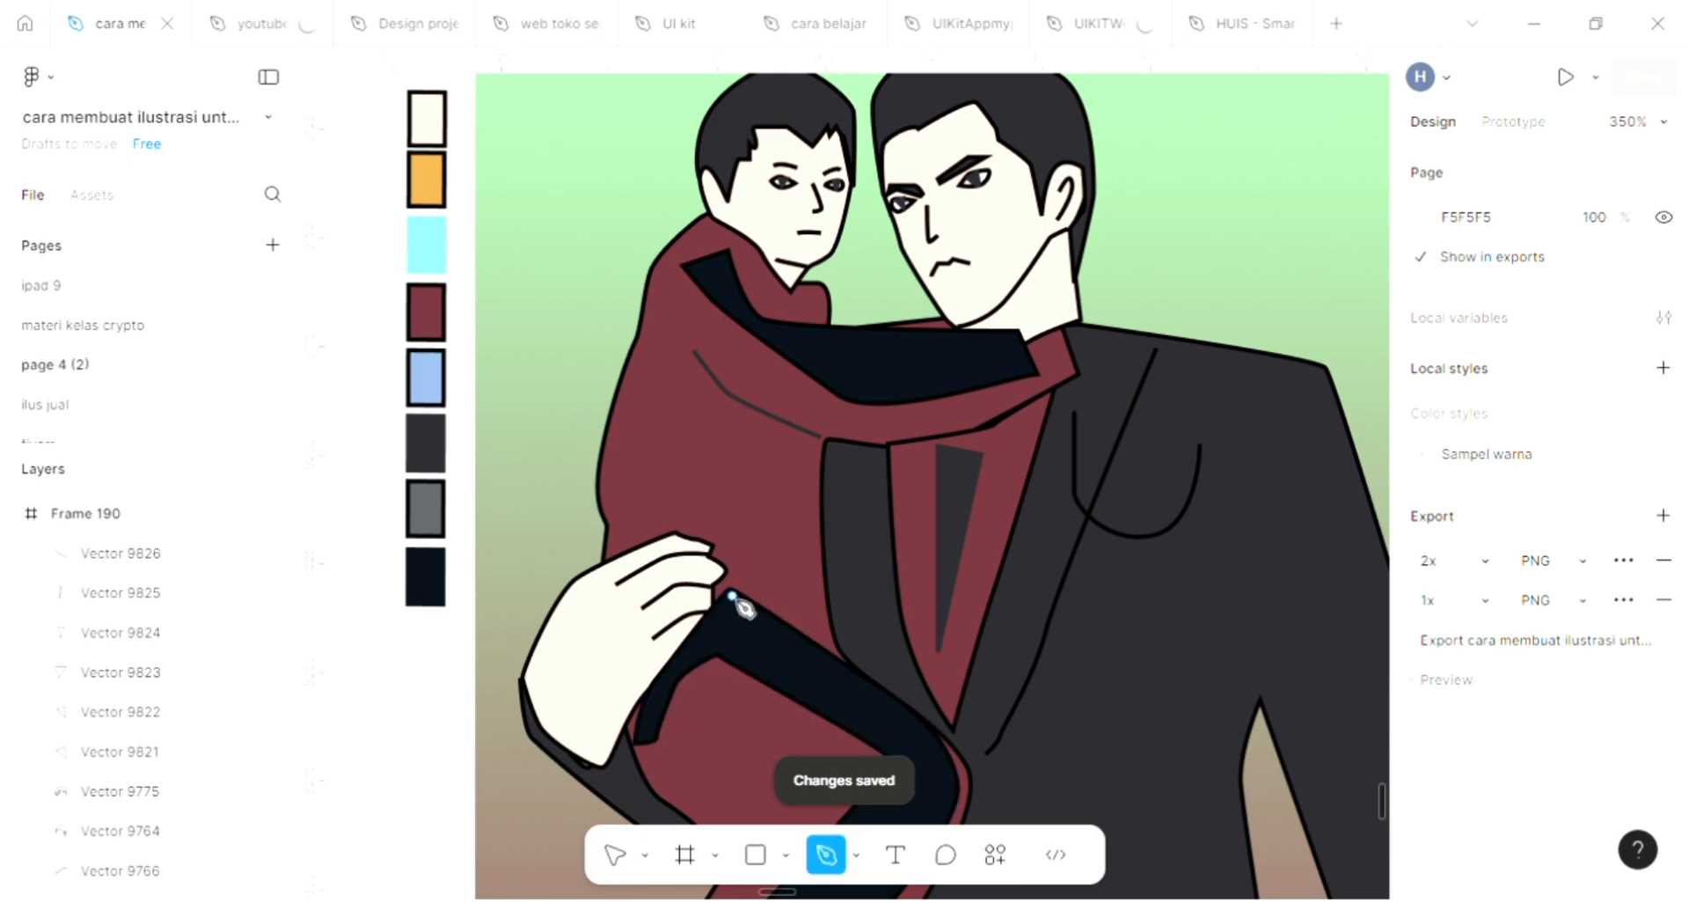
click(784, 470)
click(730, 470)
click(754, 524)
click(746, 551)
click(741, 559)
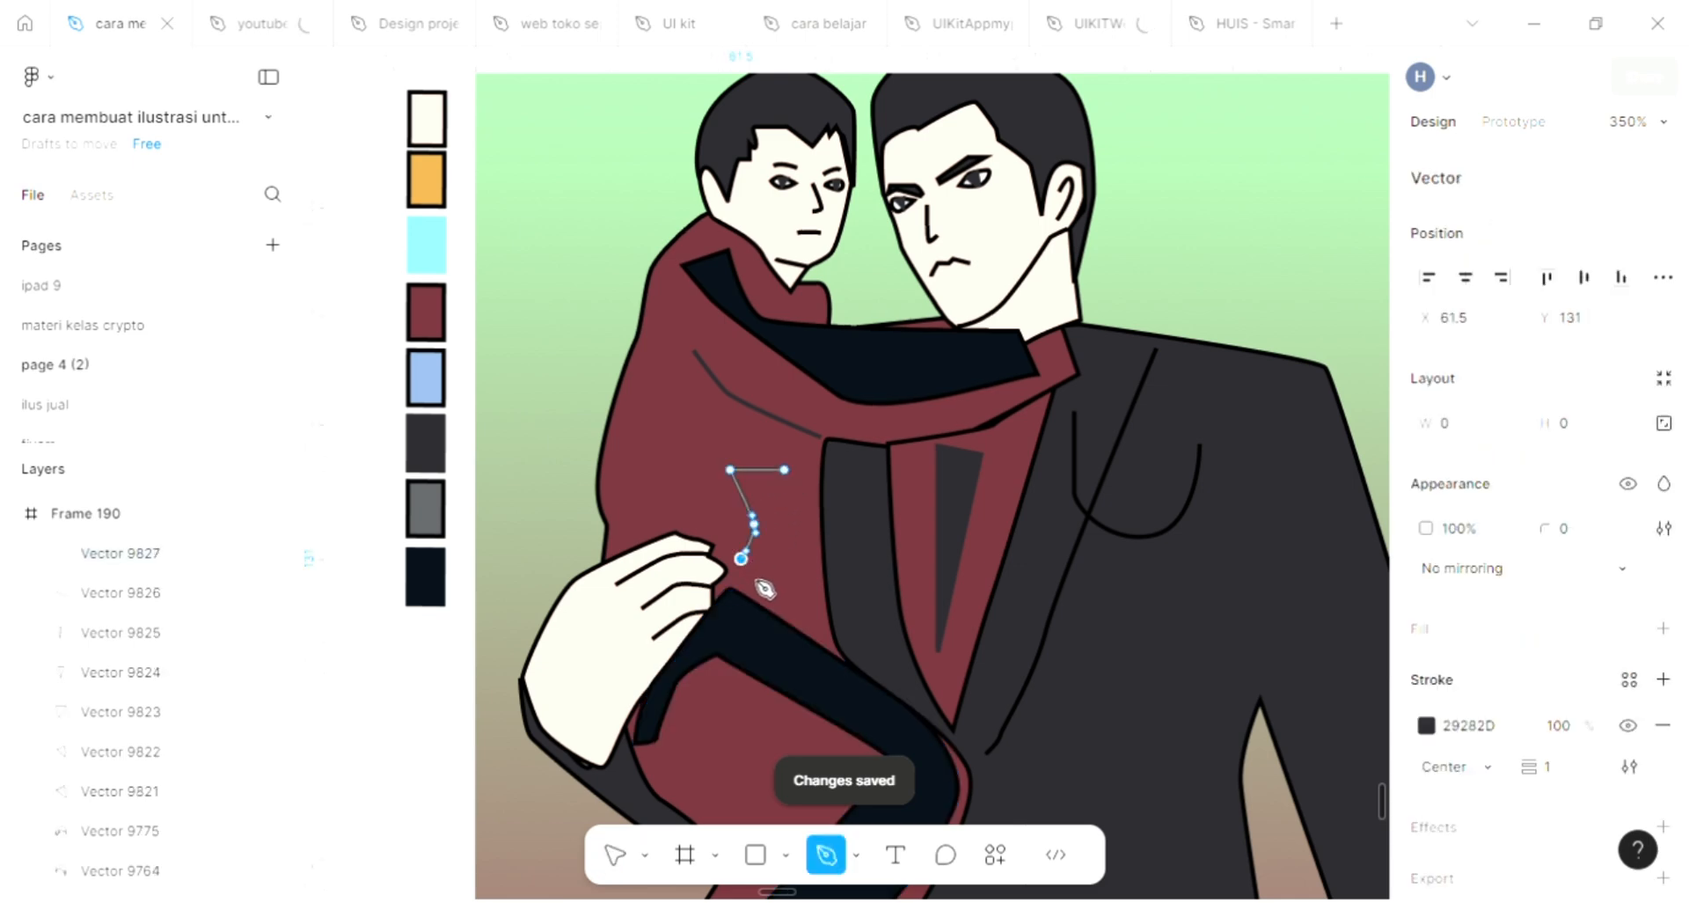
click(754, 576)
key(Escape)
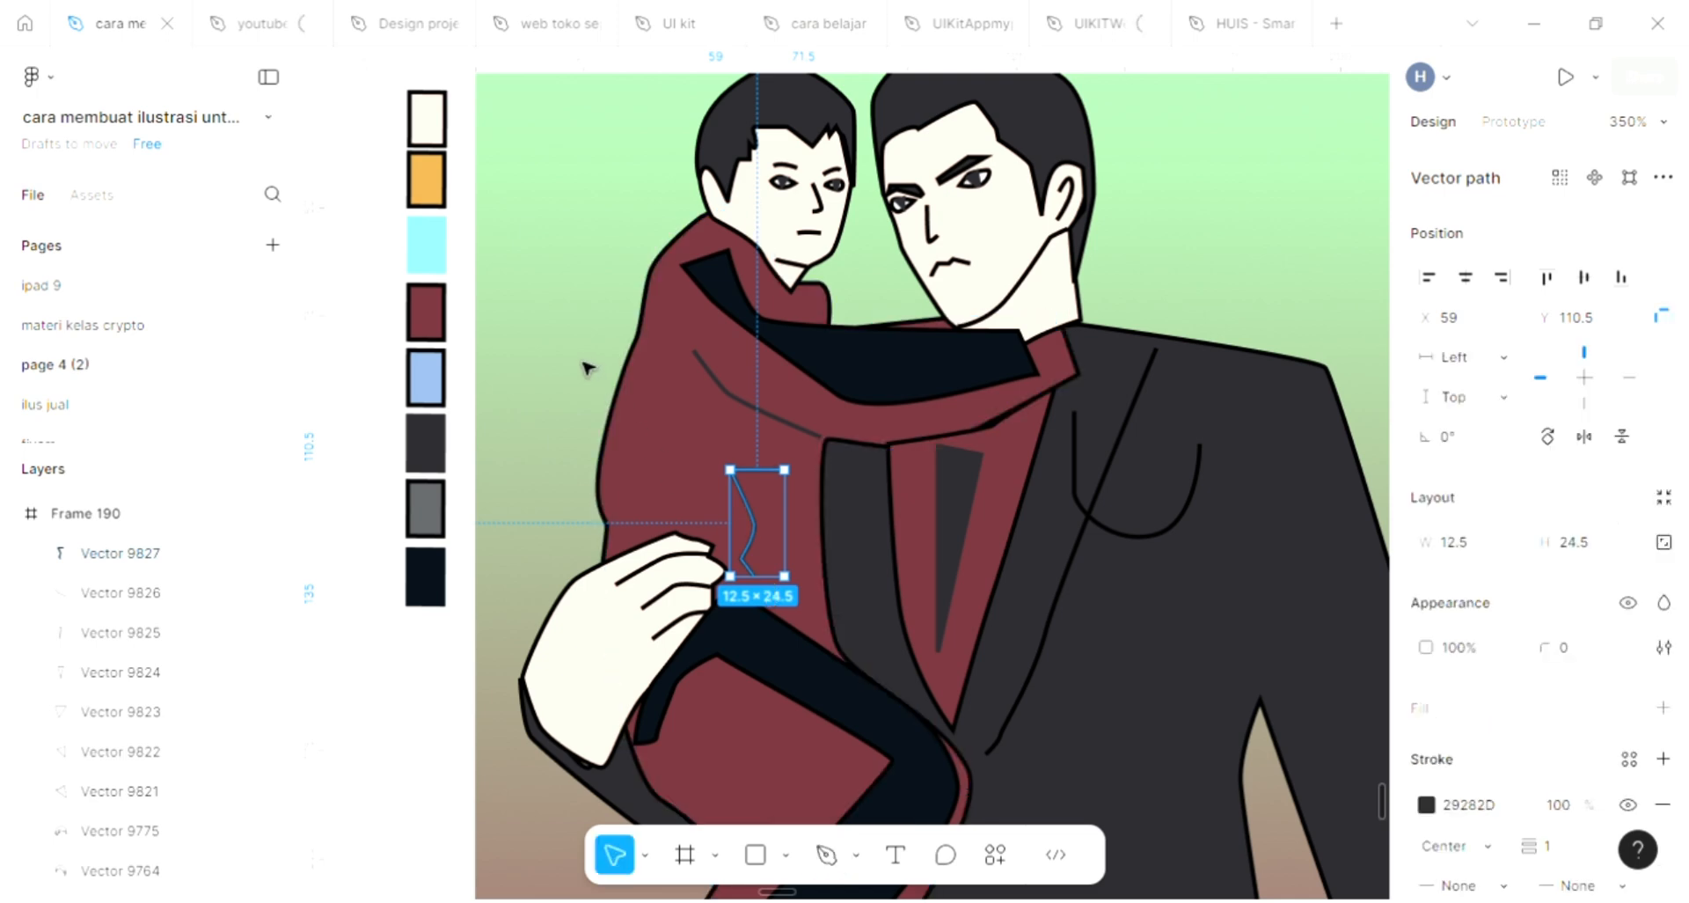
key(Escape)
Step: Draw a stepped, jagged Pen tool path across the man's hair from its front edge to just above his ear
scroll(846, 786, right, 1)
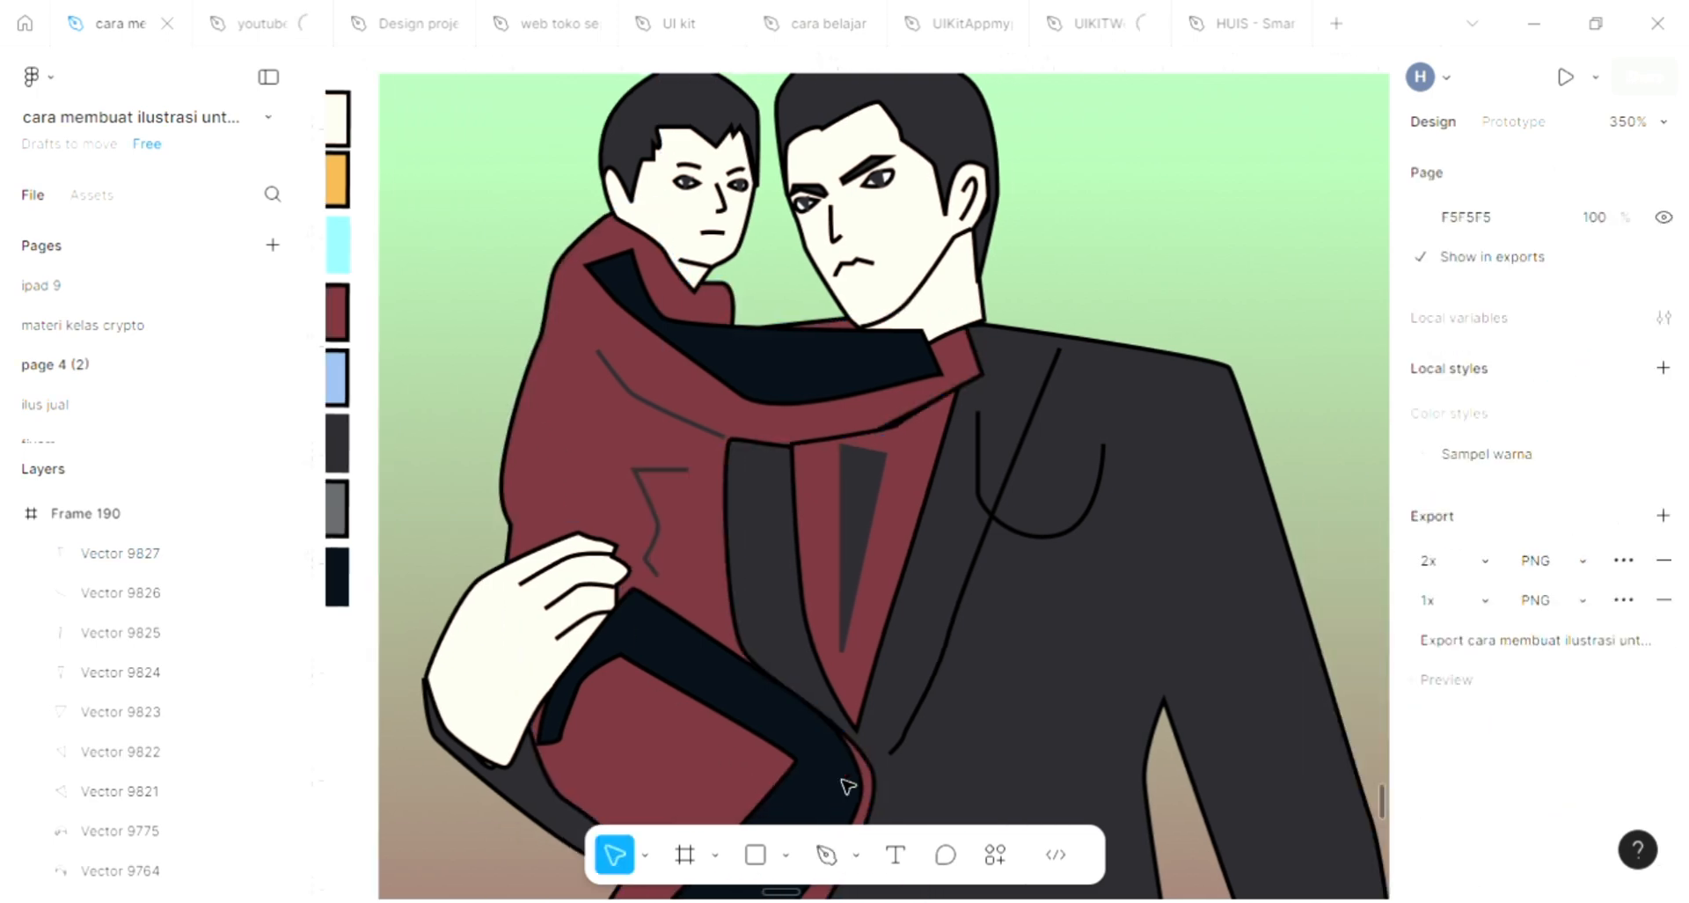
scroll(840, 778, down, 3)
scroll(831, 765, up, 5)
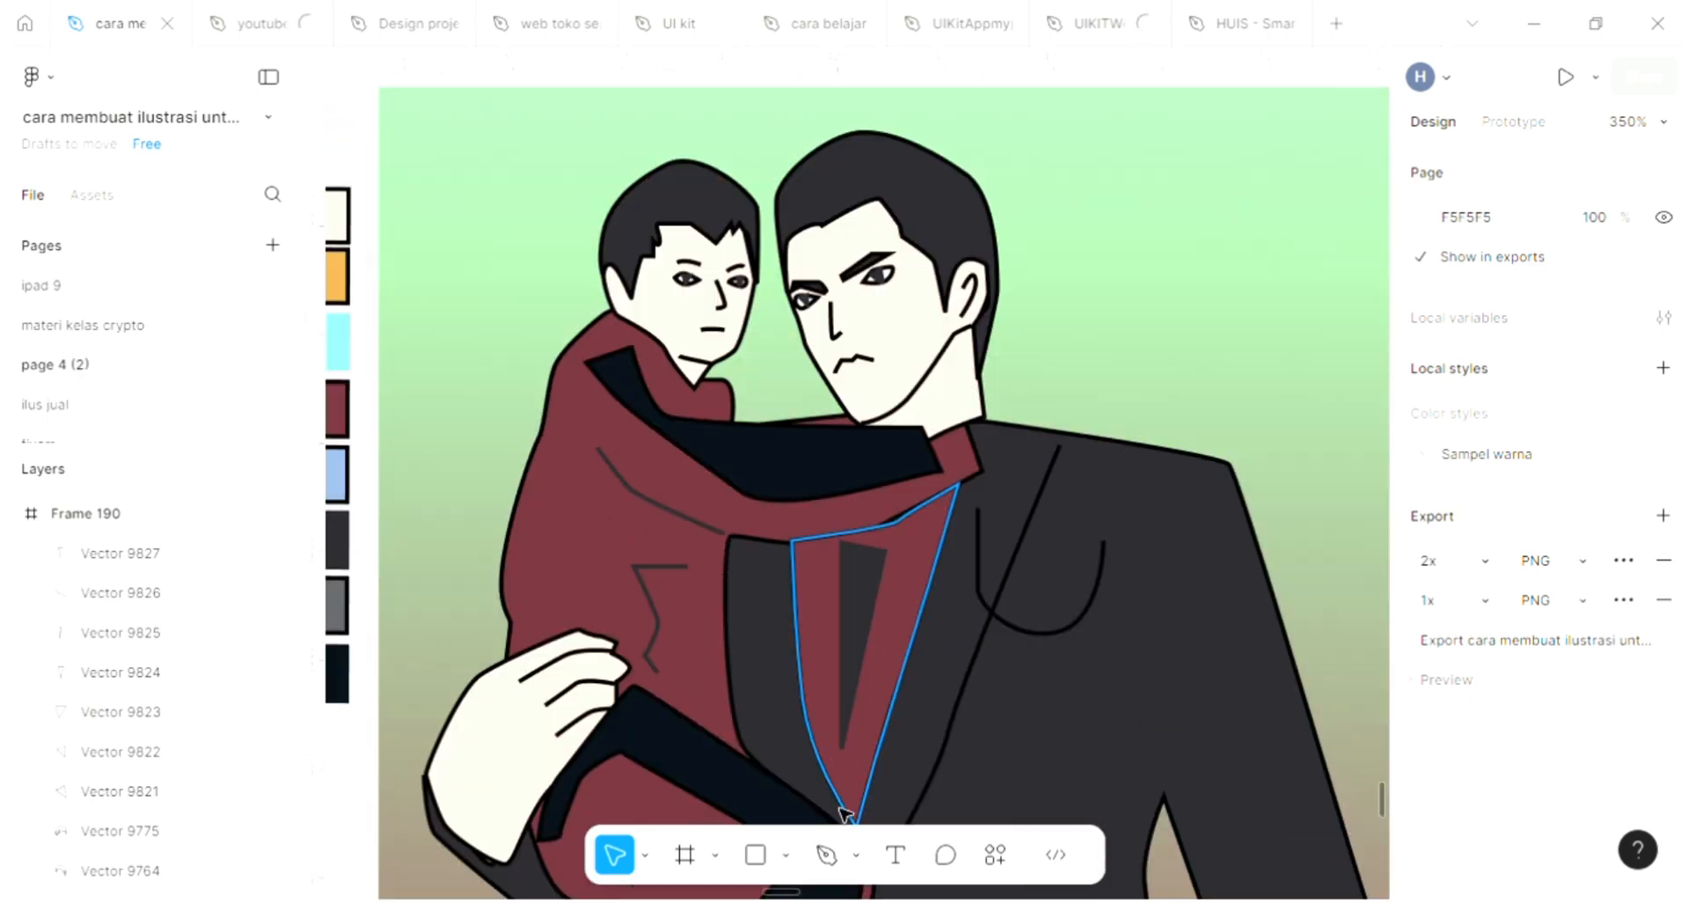
key(p)
scroll(784, 483, up, 2)
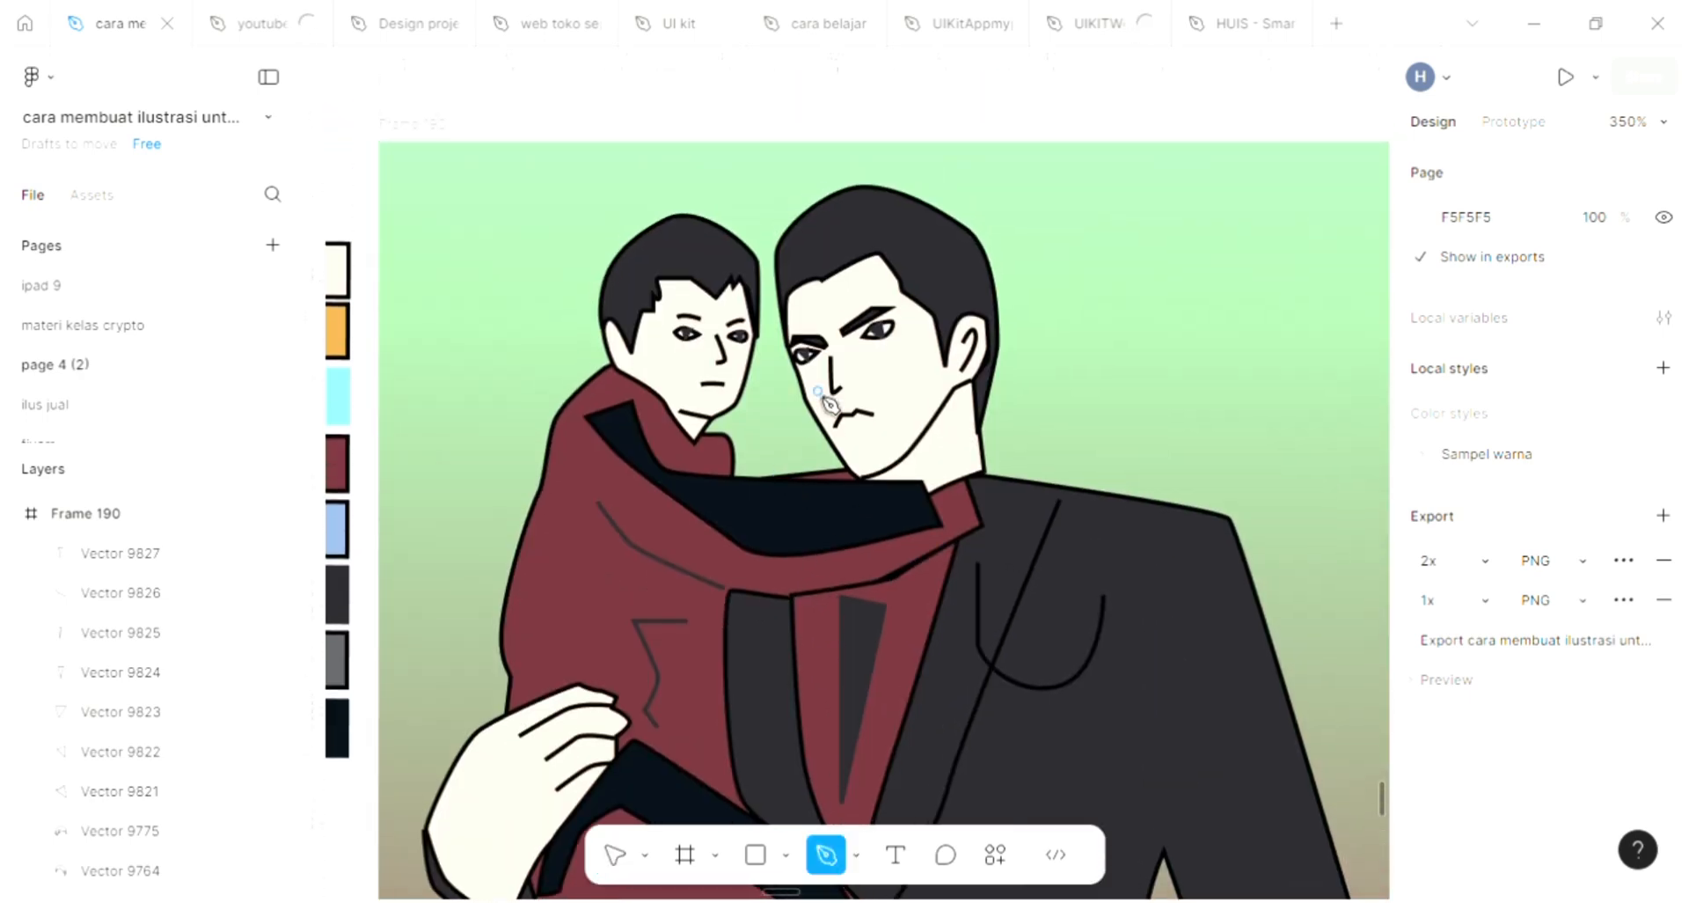
scroll(818, 378, up, 2)
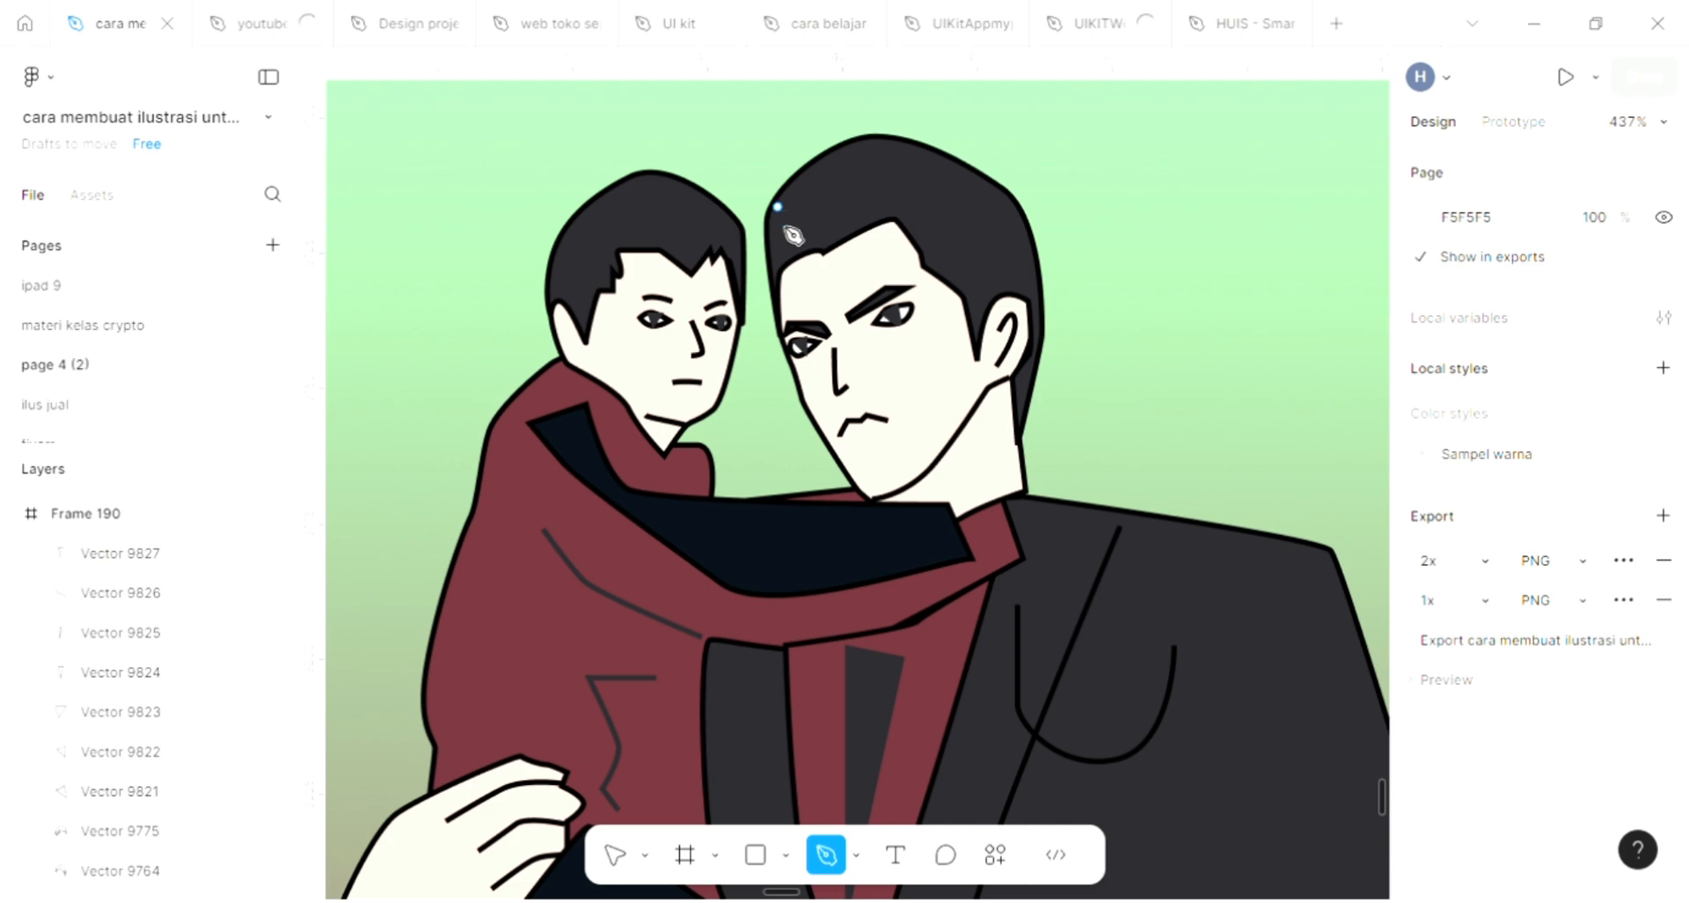
click(811, 196)
click(811, 207)
click(844, 196)
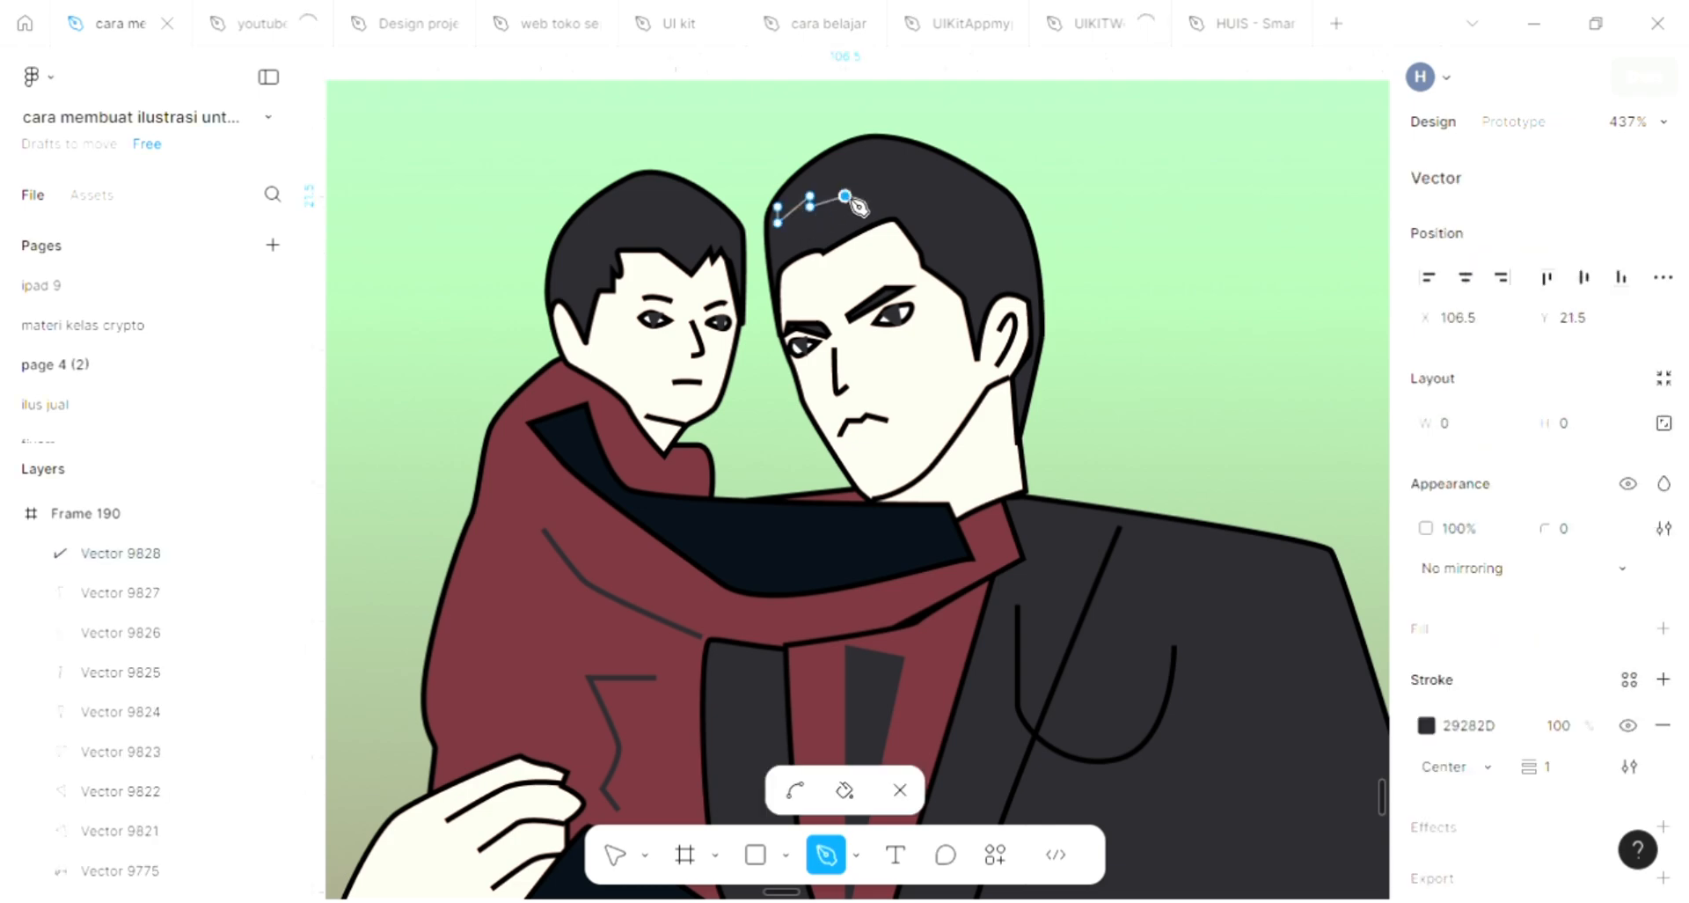
click(861, 196)
click(904, 191)
click(905, 207)
click(944, 222)
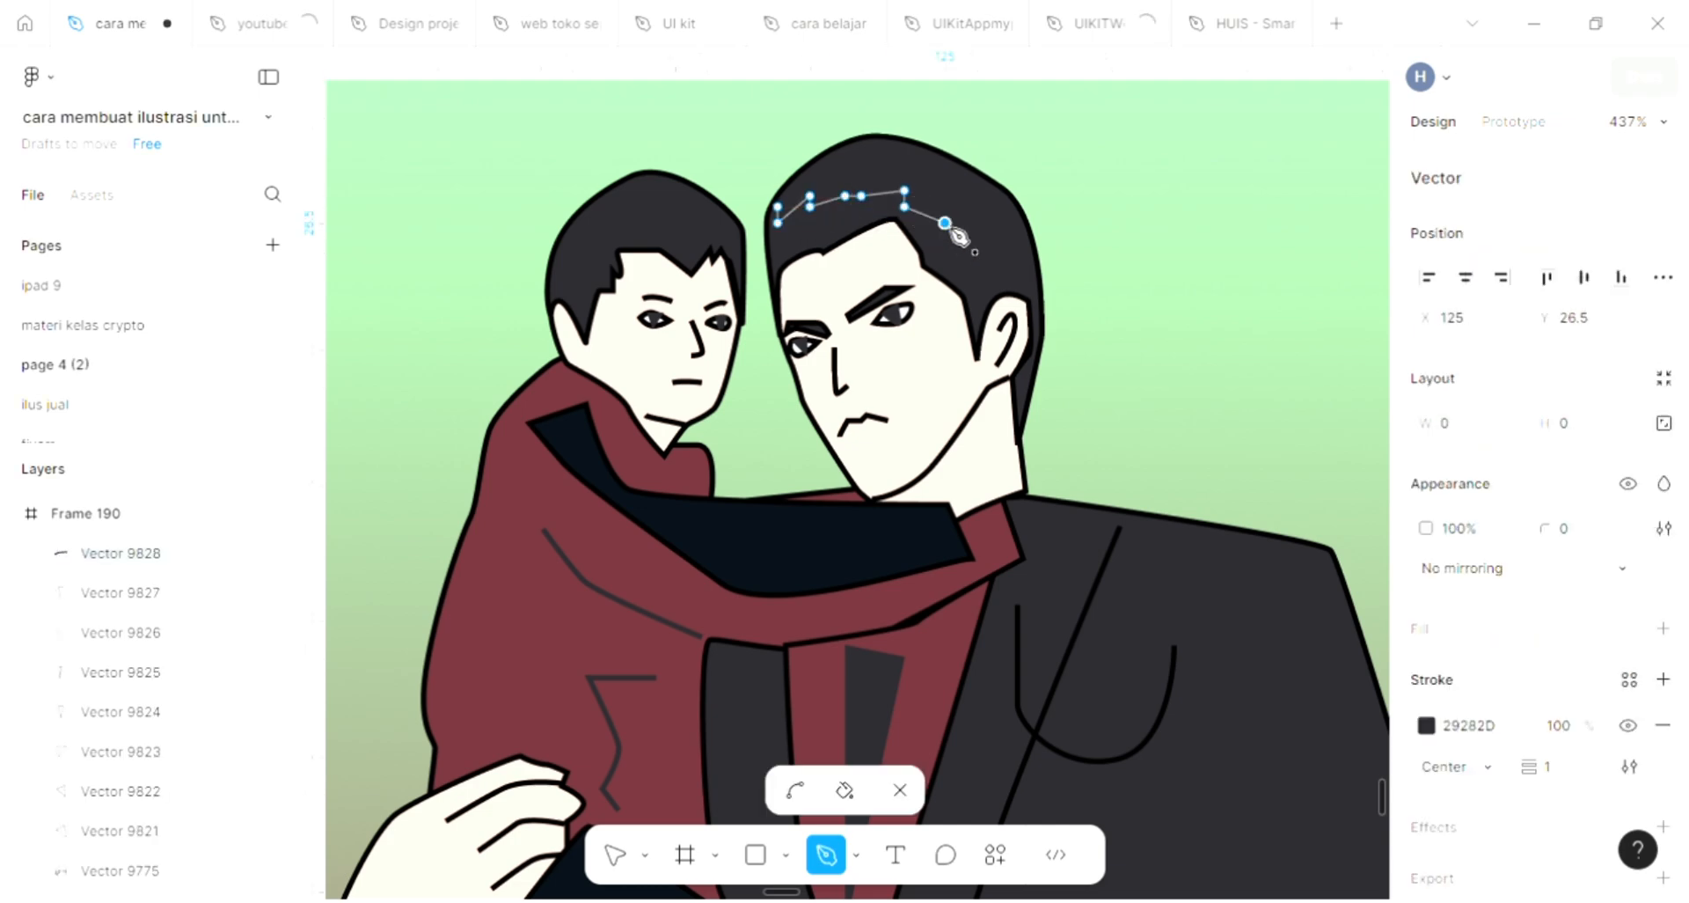
click(944, 238)
click(996, 260)
click(1012, 282)
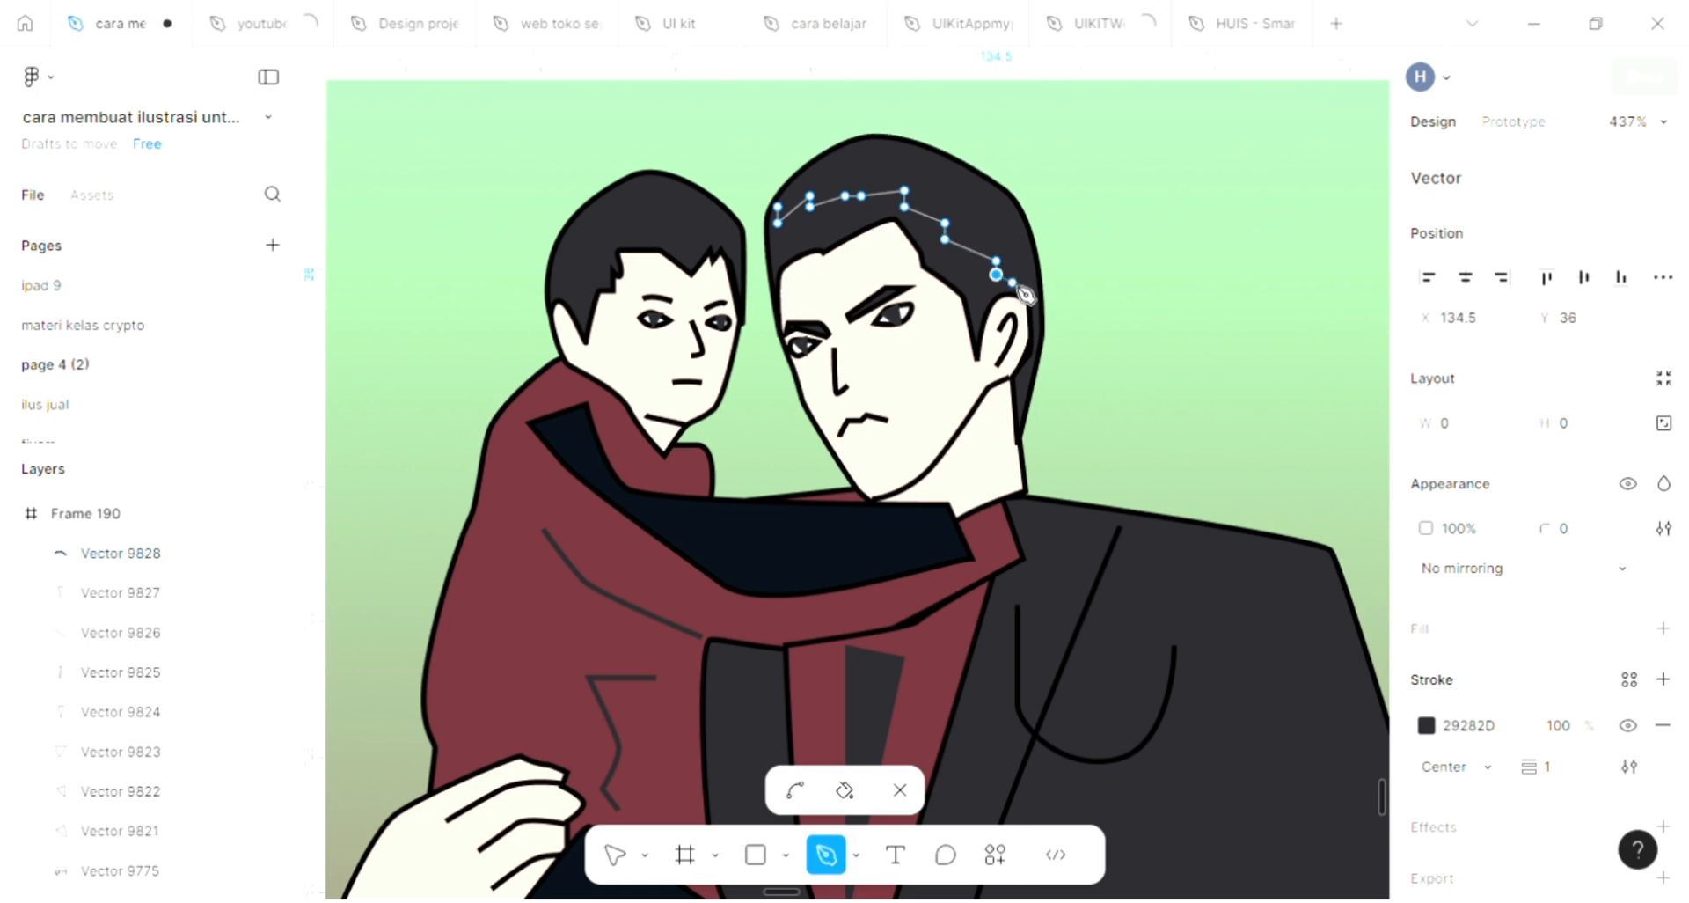
Step: Continue the hair path down to the sideburn and back along the man's hairline, closing it at the front of his hair
click(985, 320)
click(971, 353)
drag(975, 355, 924, 254)
click(894, 223)
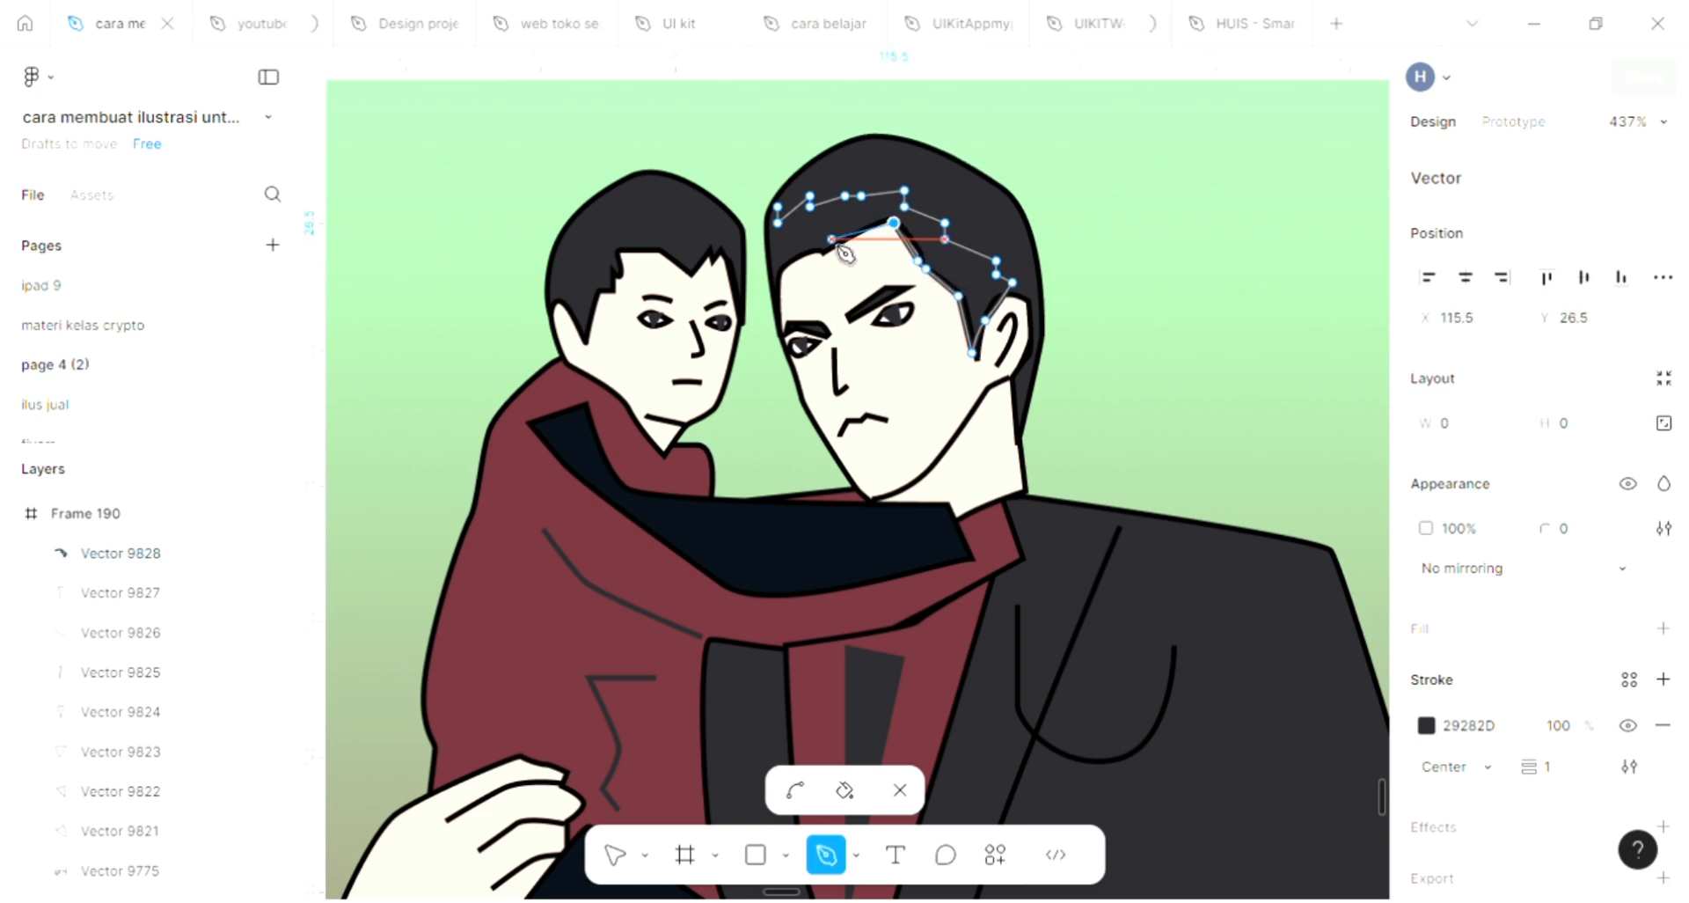
click(825, 257)
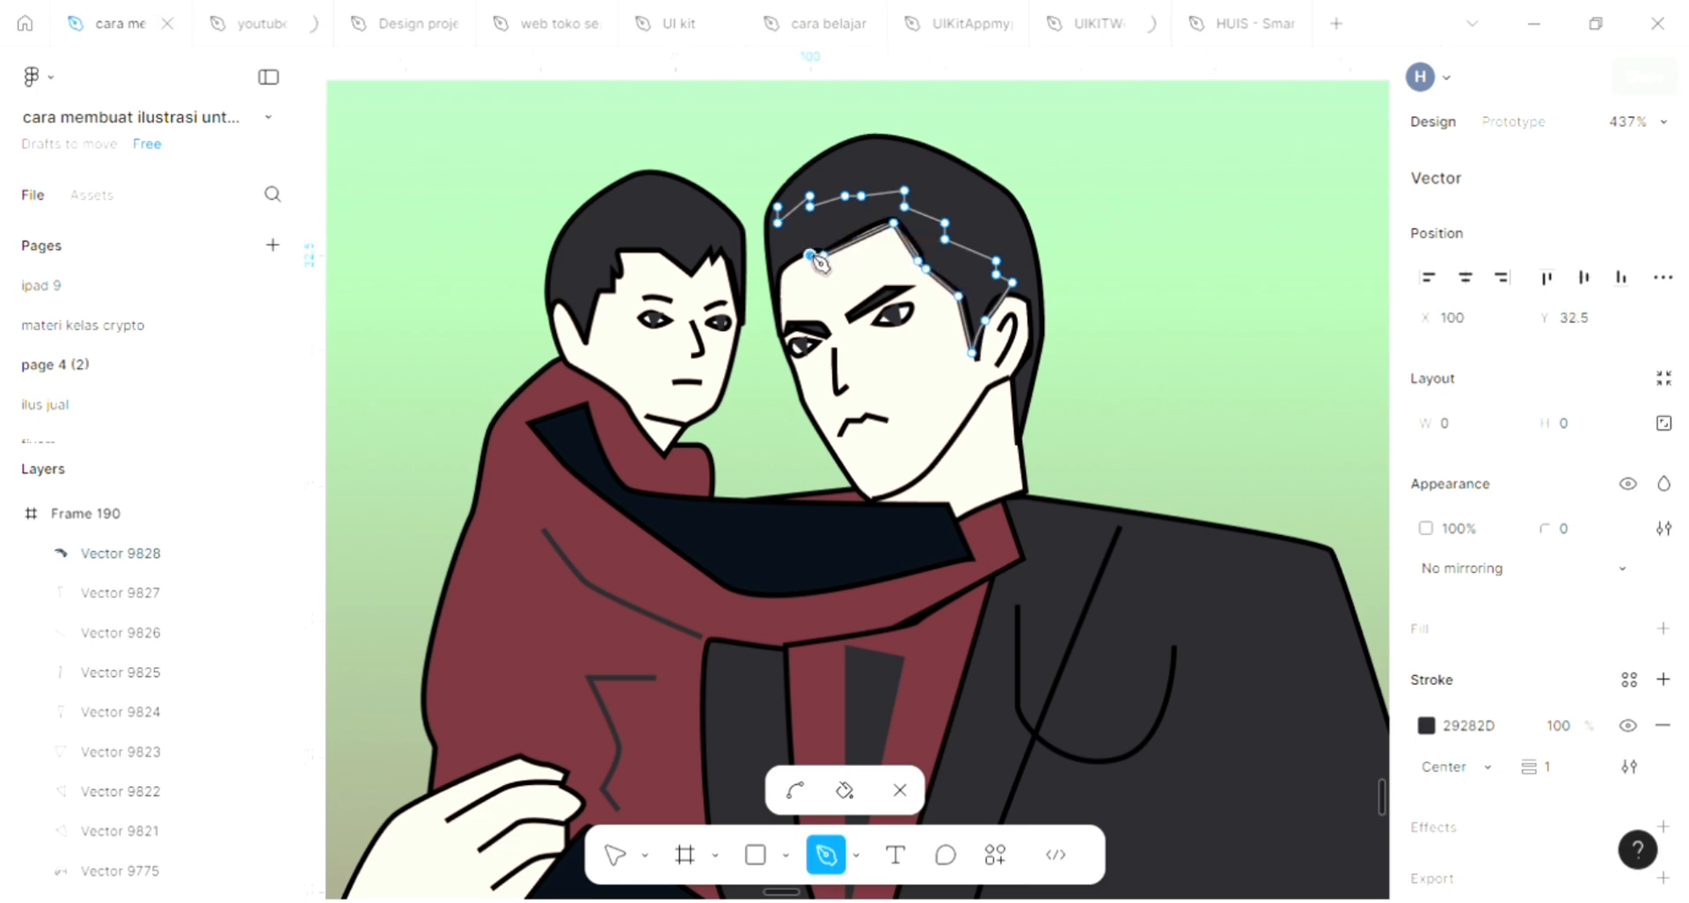
click(777, 275)
click(770, 296)
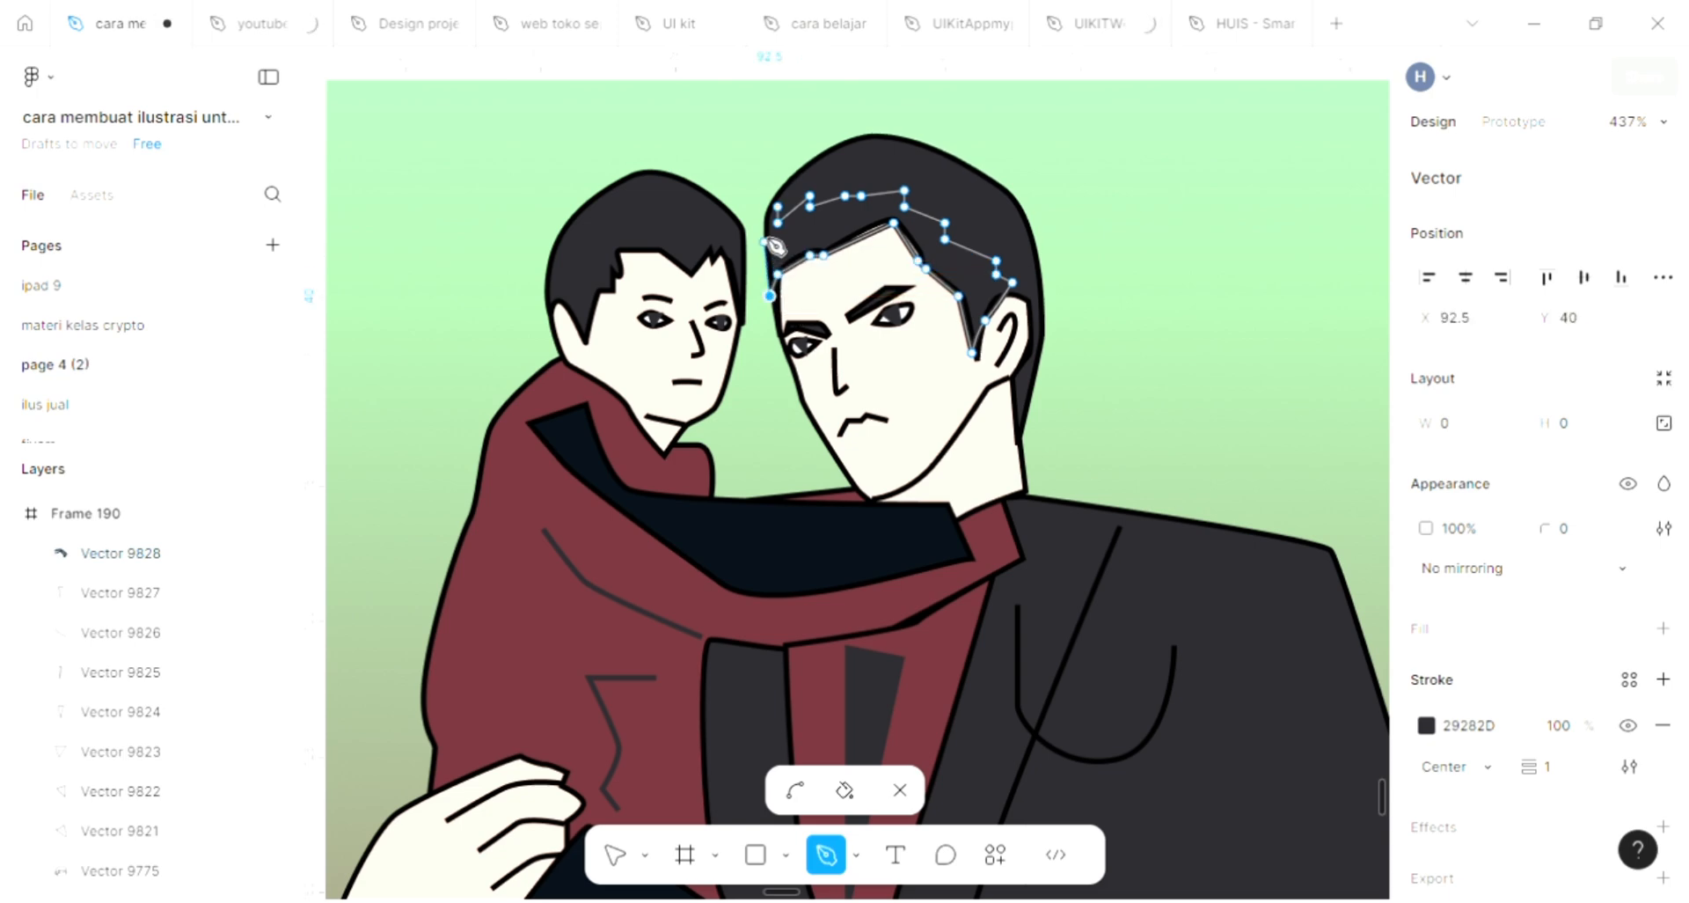
click(785, 215)
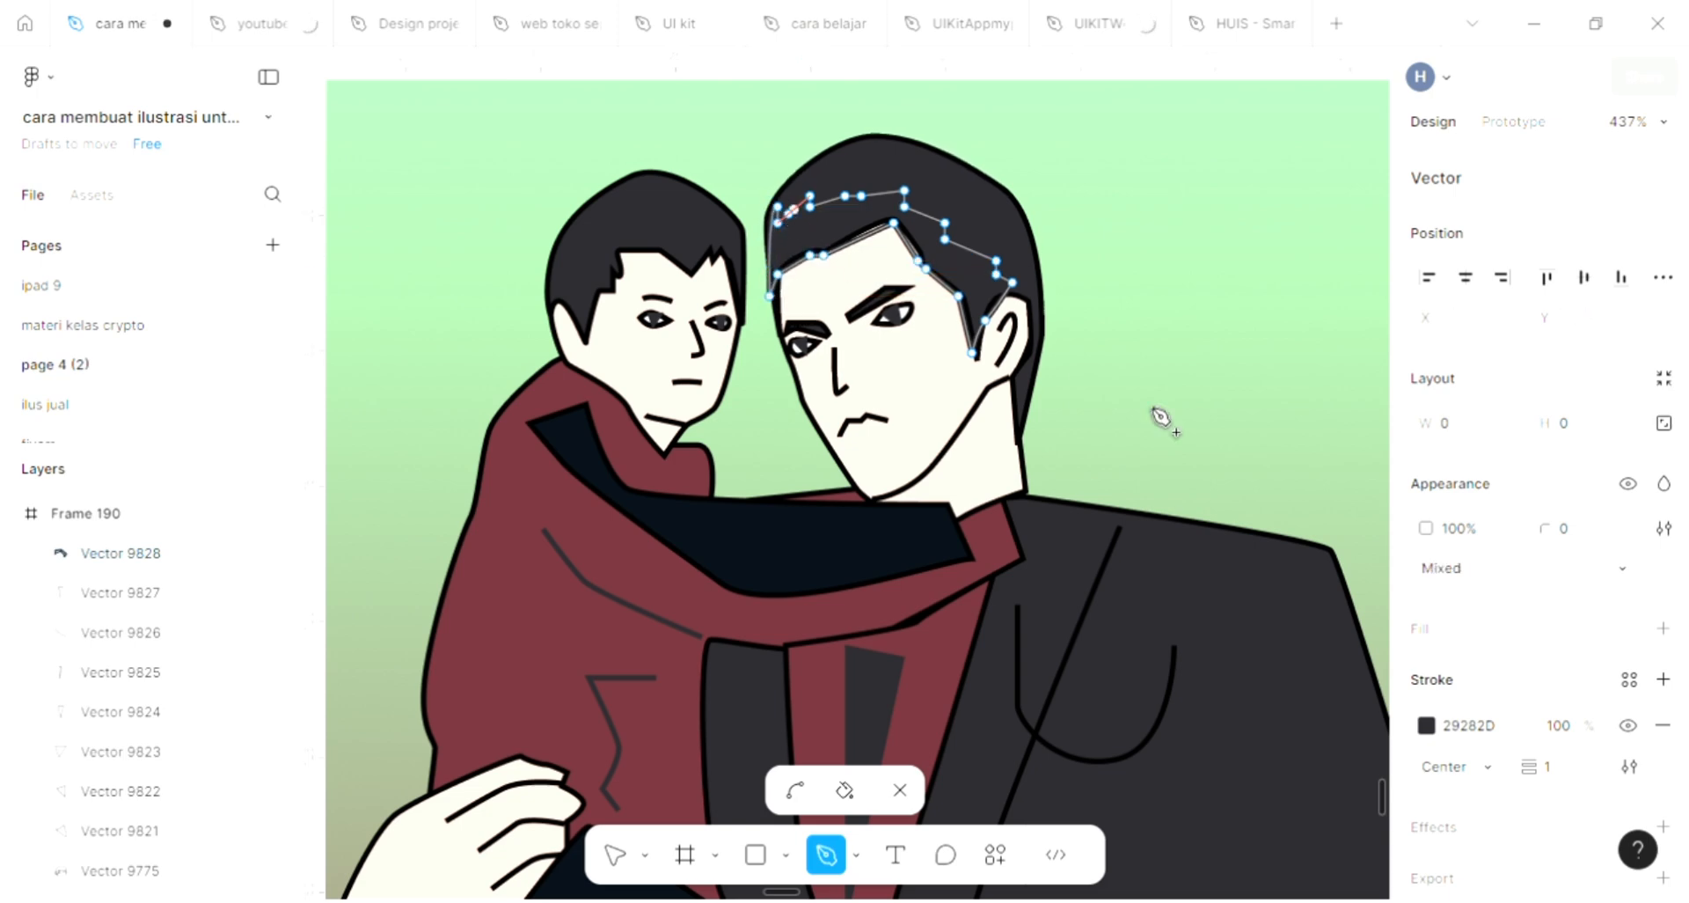
Step: Add a fill to the jagged shape on the man's hair, sampling the dark navy 080F19 from the child's sleeve stripe
click(1658, 630)
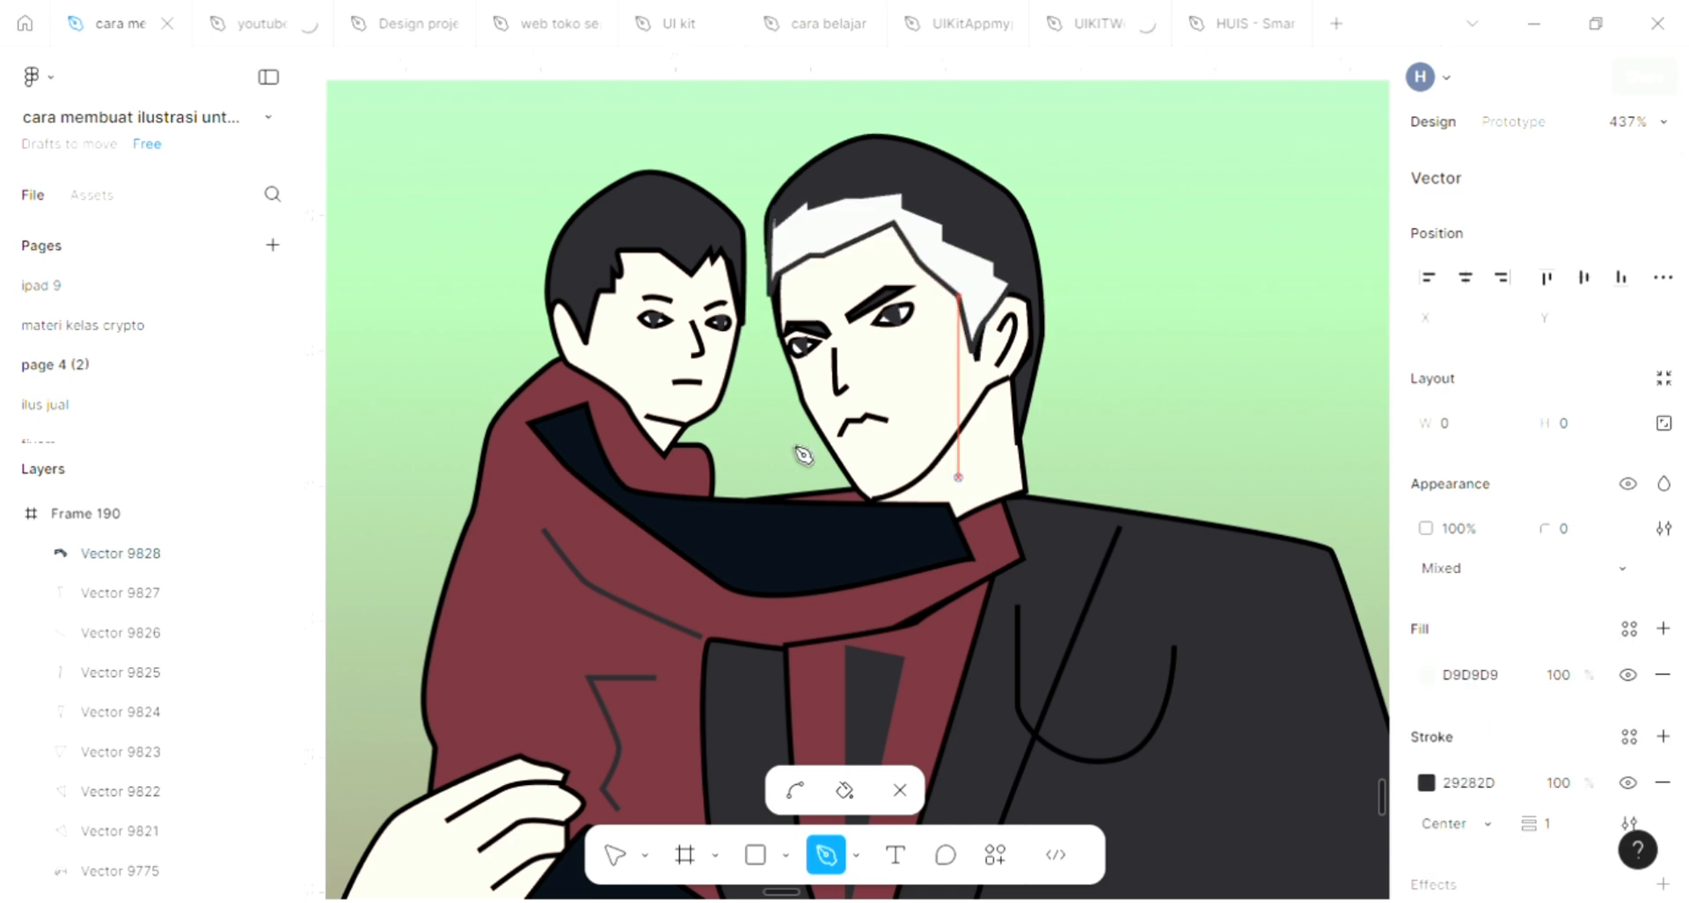
scroll(708, 473, down, 1)
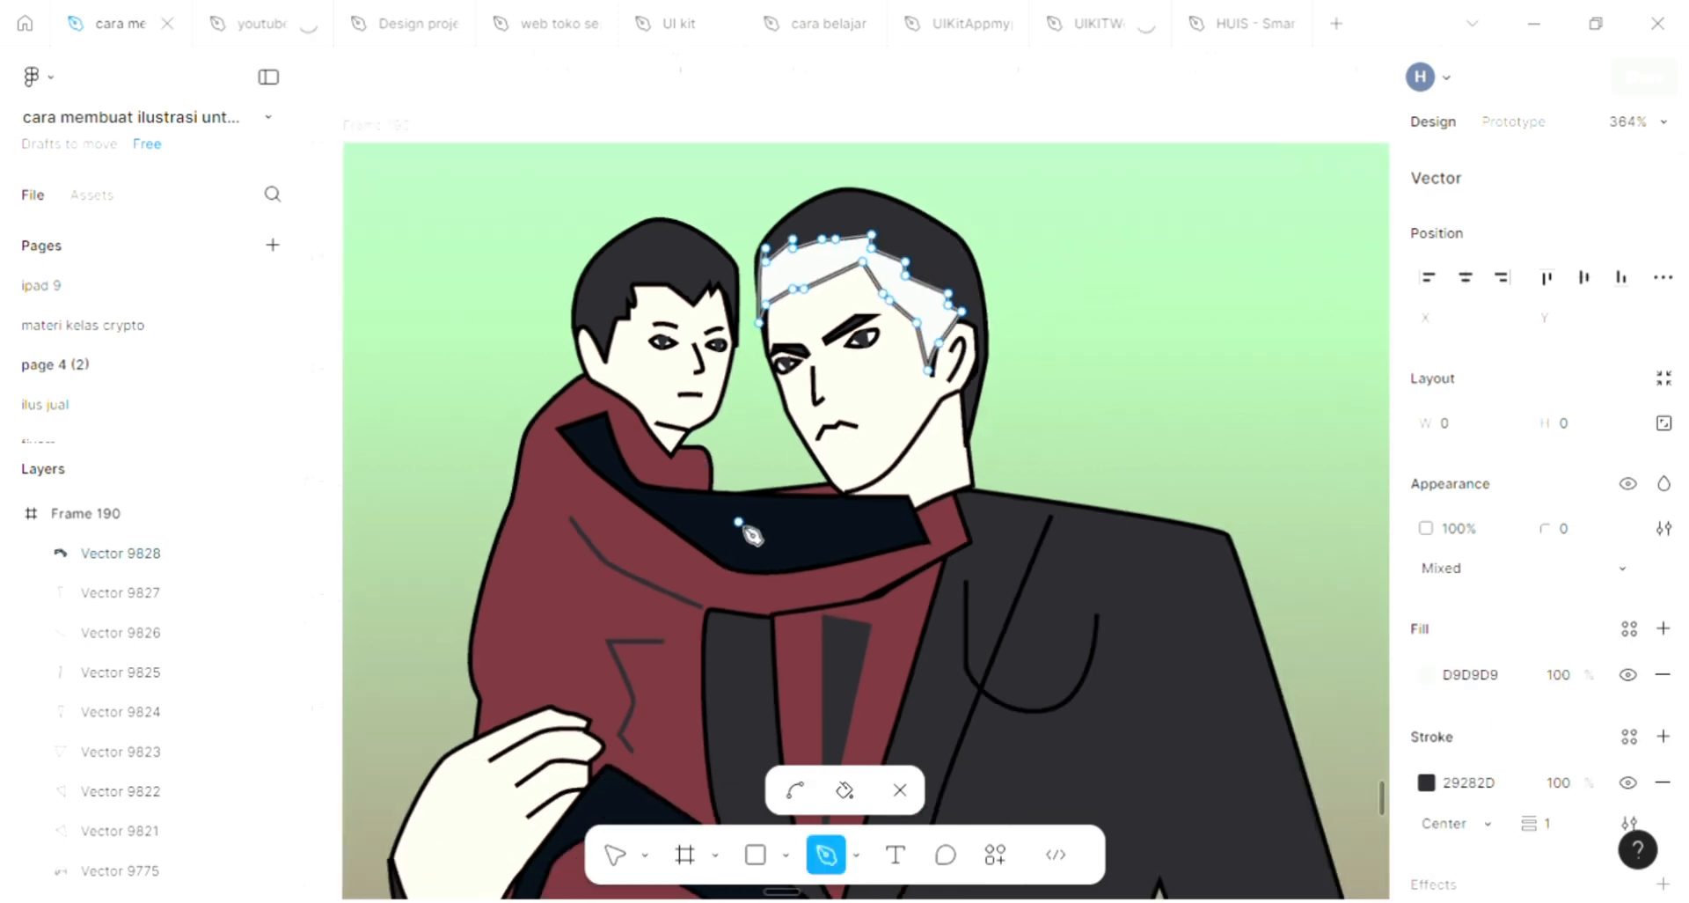
key(i)
click(784, 522)
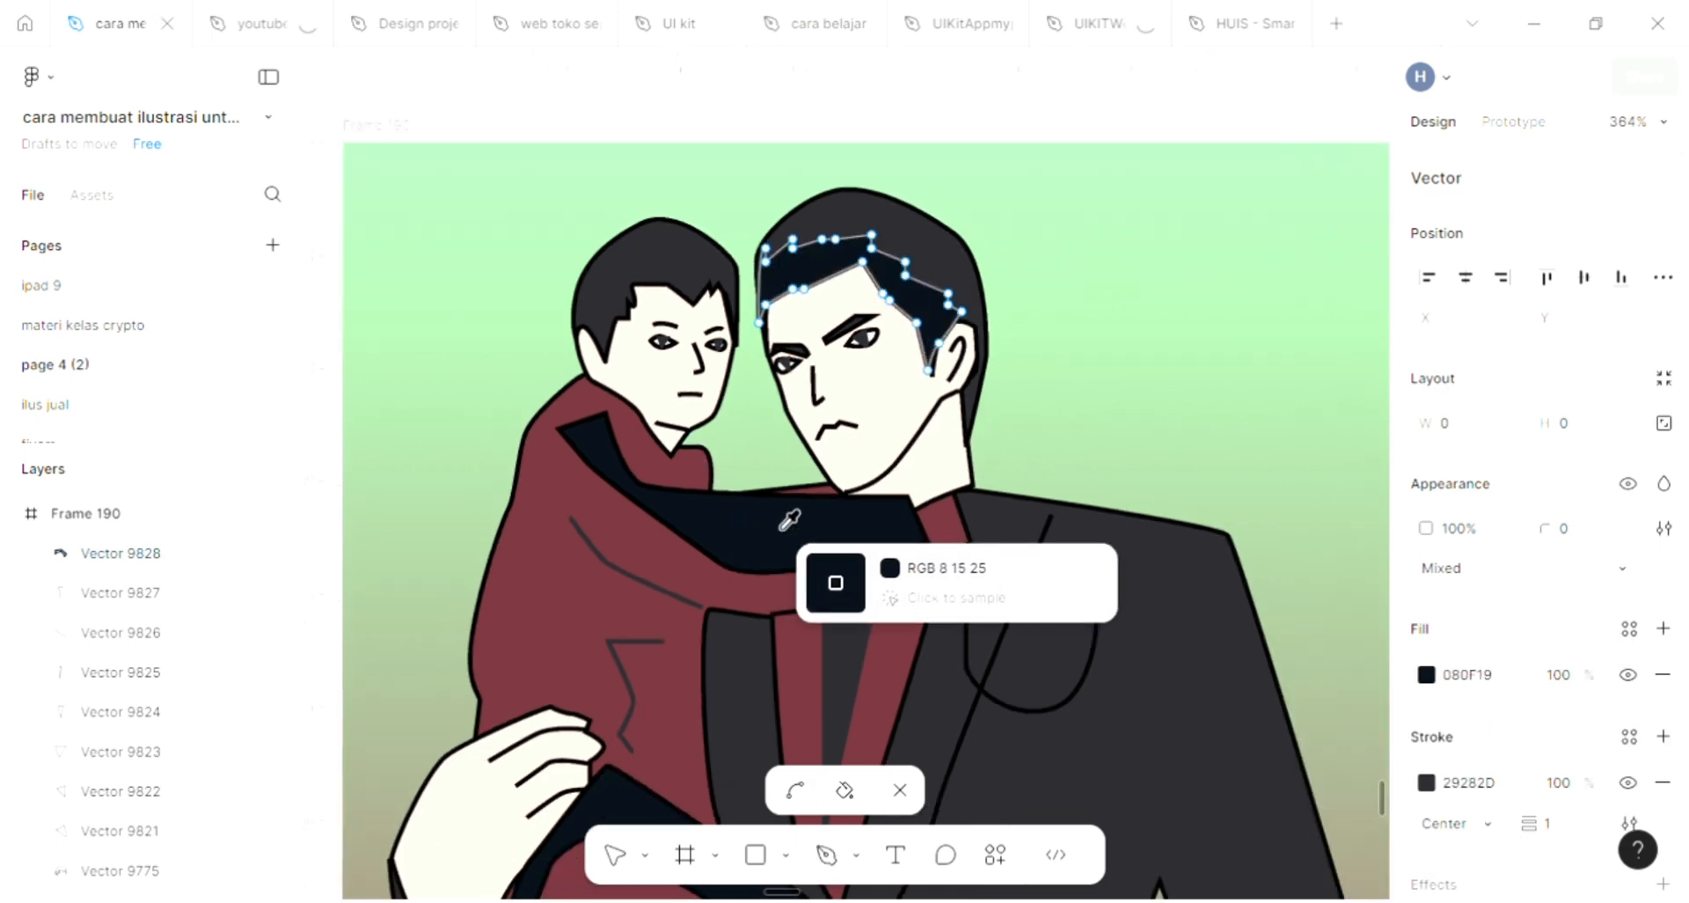
key(Escape)
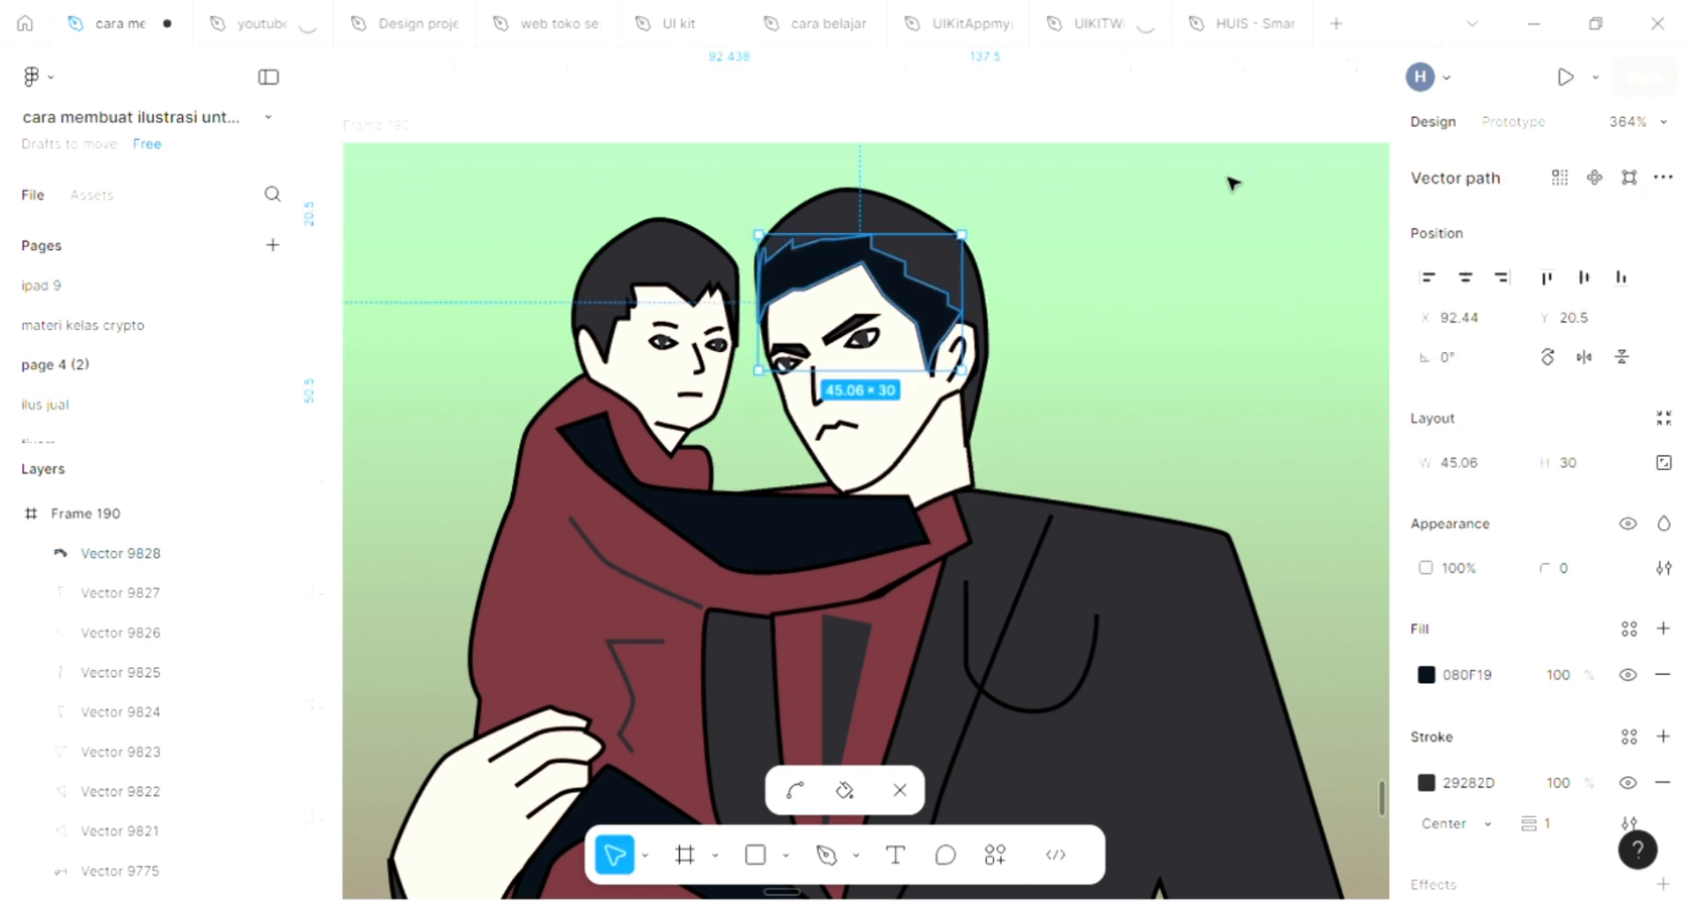
click(1140, 380)
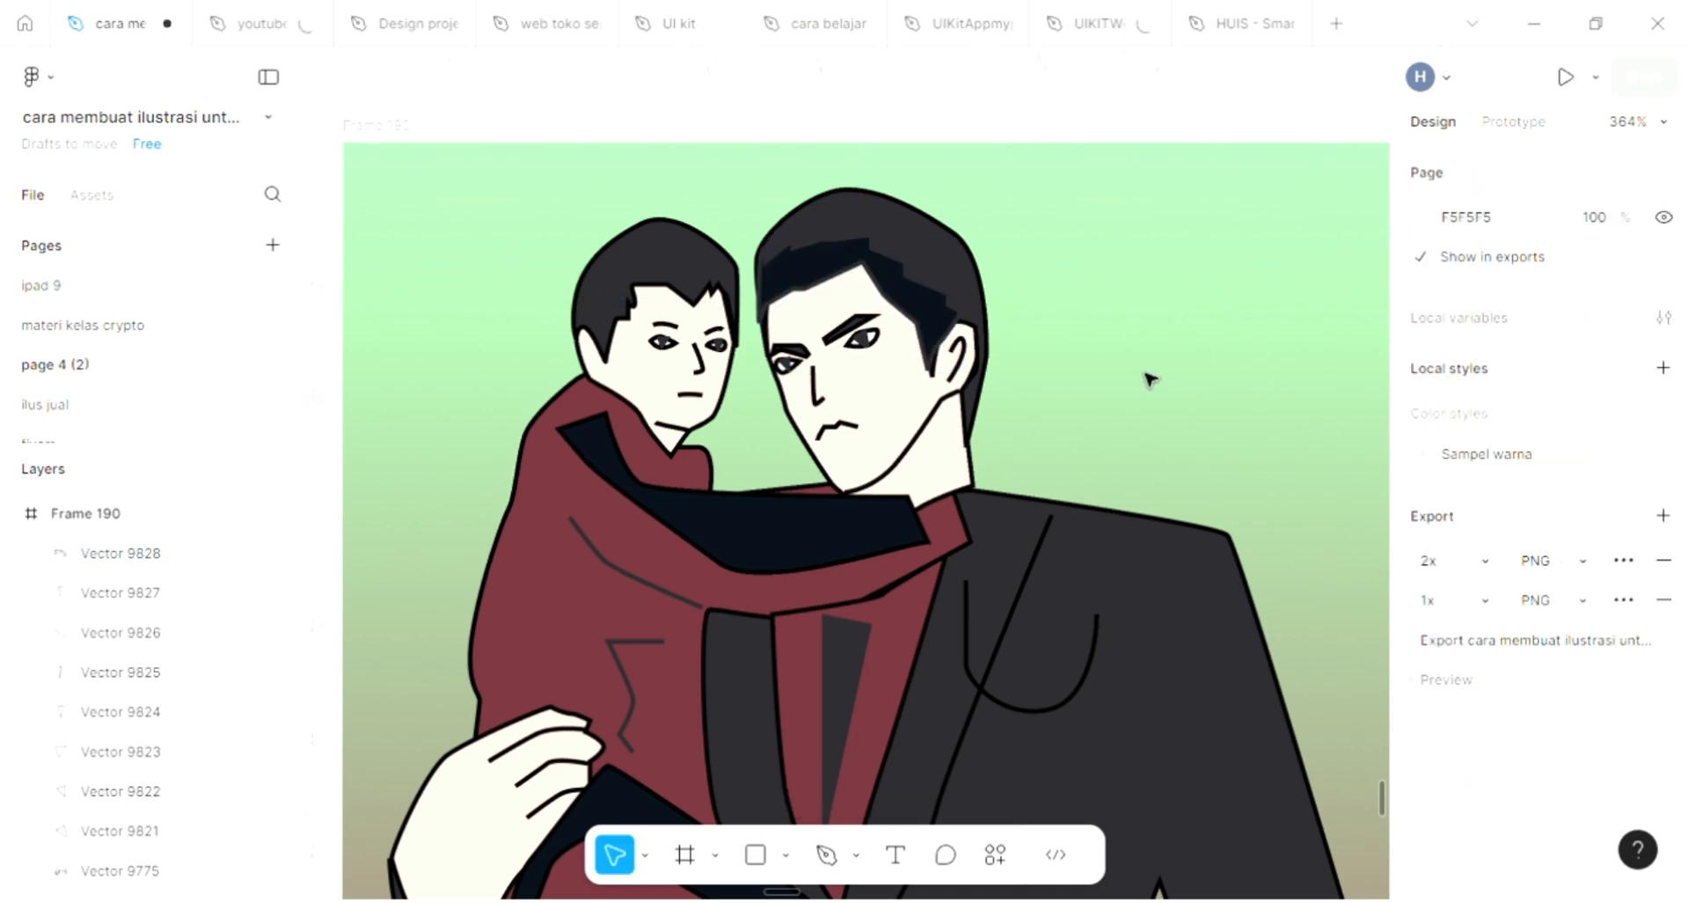
scroll(1148, 378, down, 1)
scroll(1143, 379, down, 1)
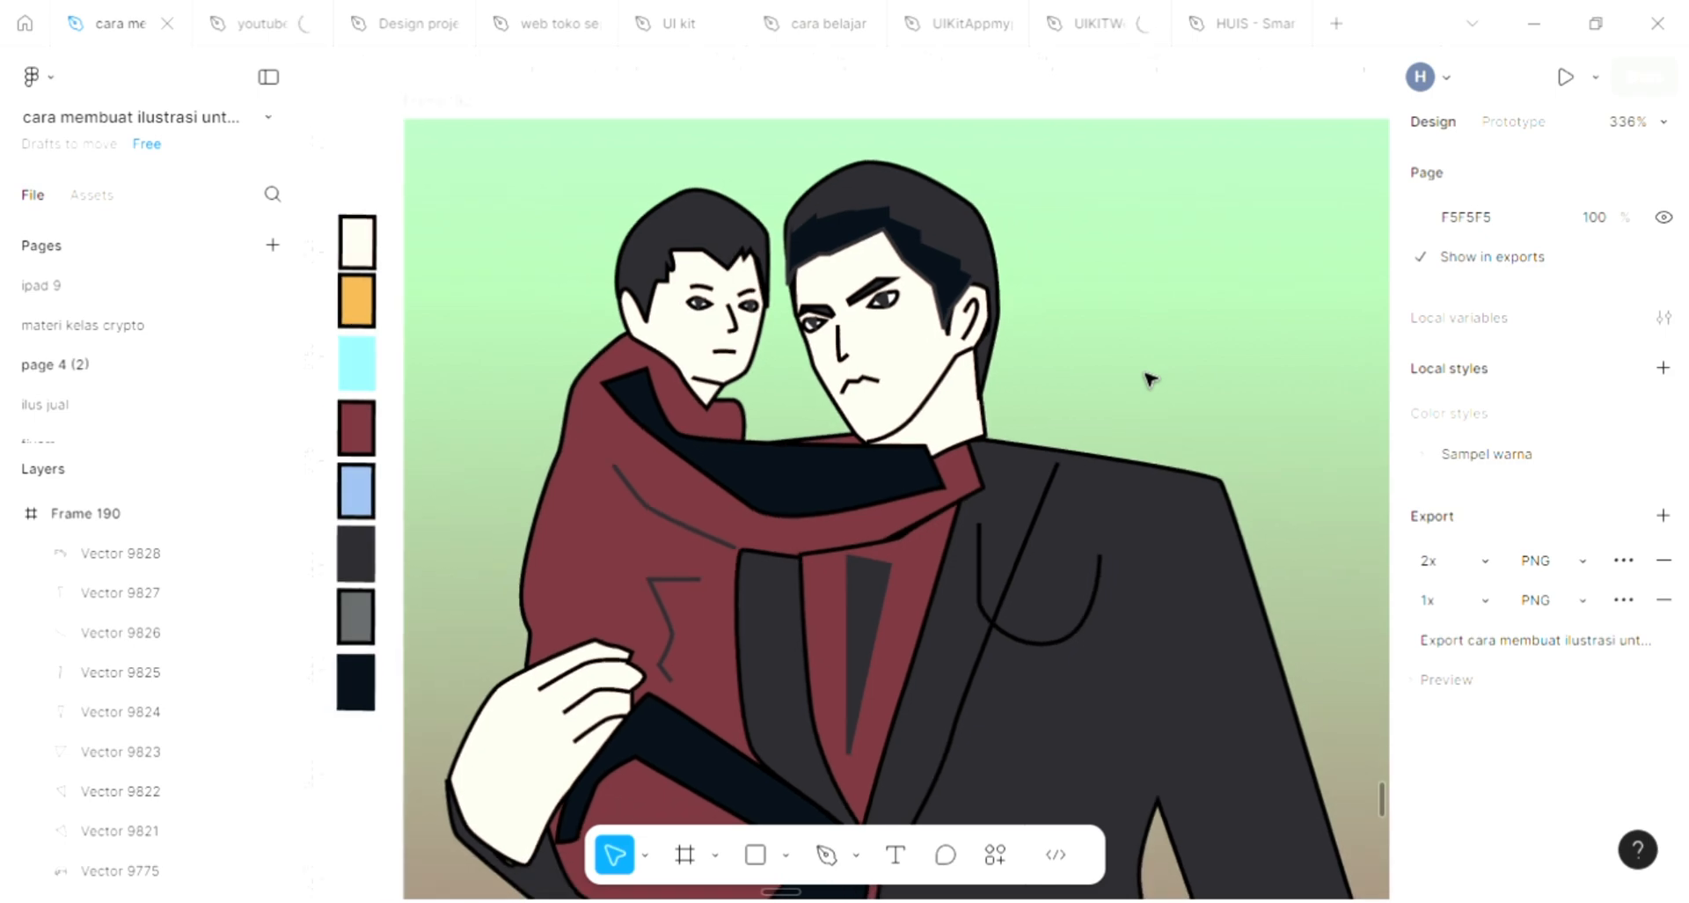
scroll(1143, 380, down, 2)
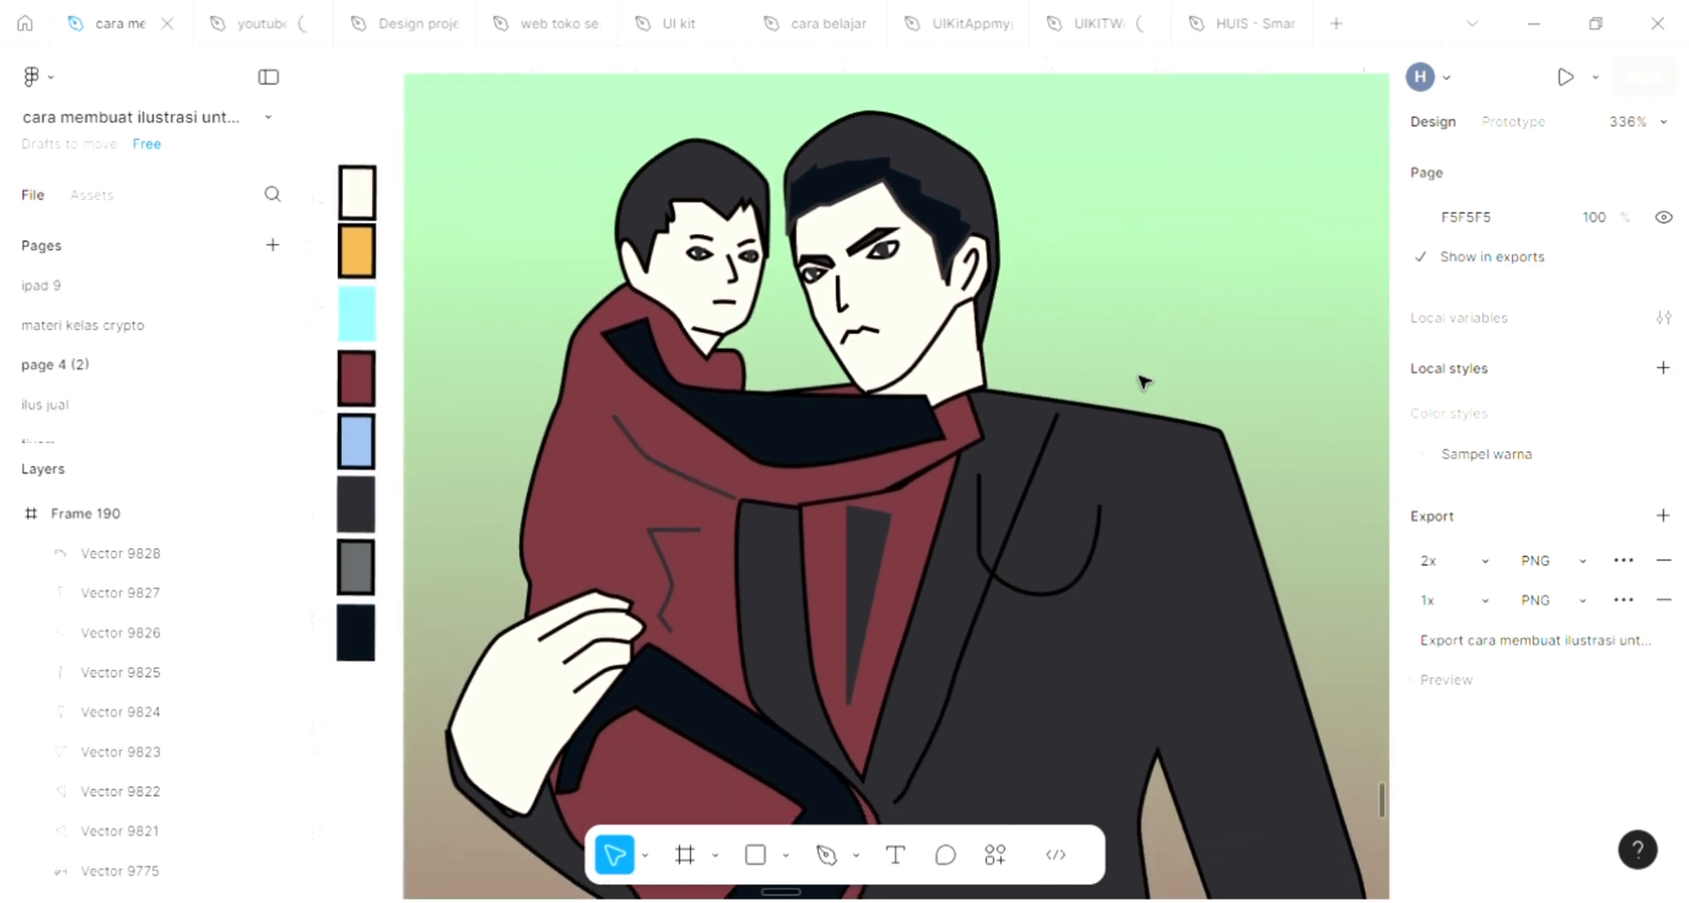
scroll(1143, 380, down, 2)
scroll(1143, 380, right, 2)
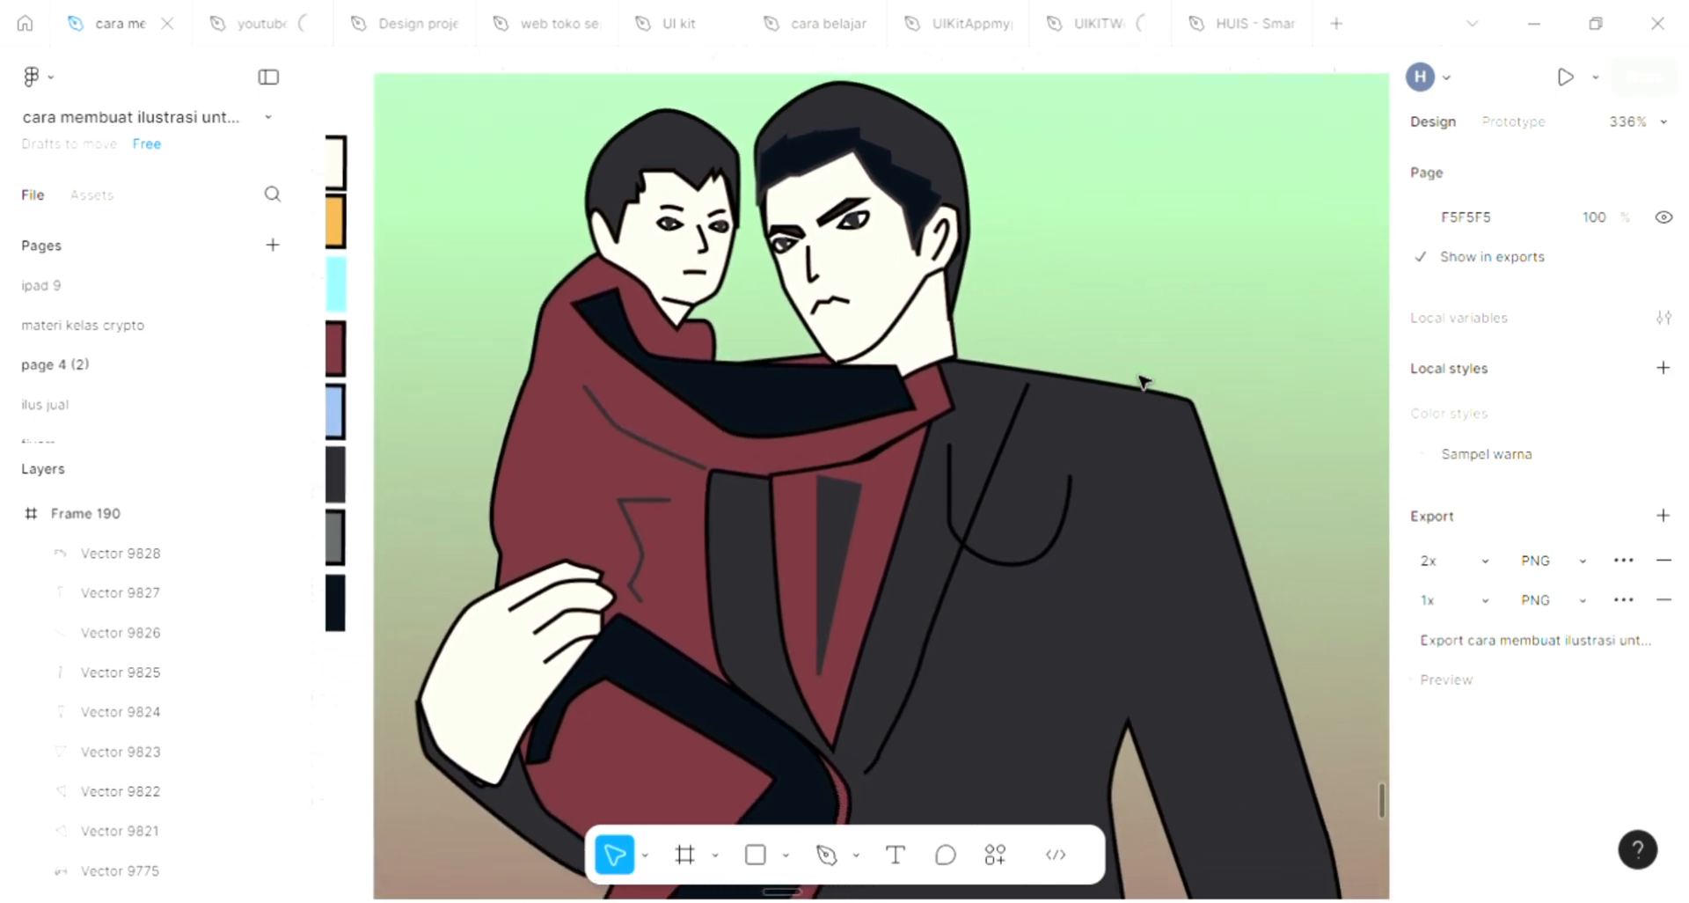